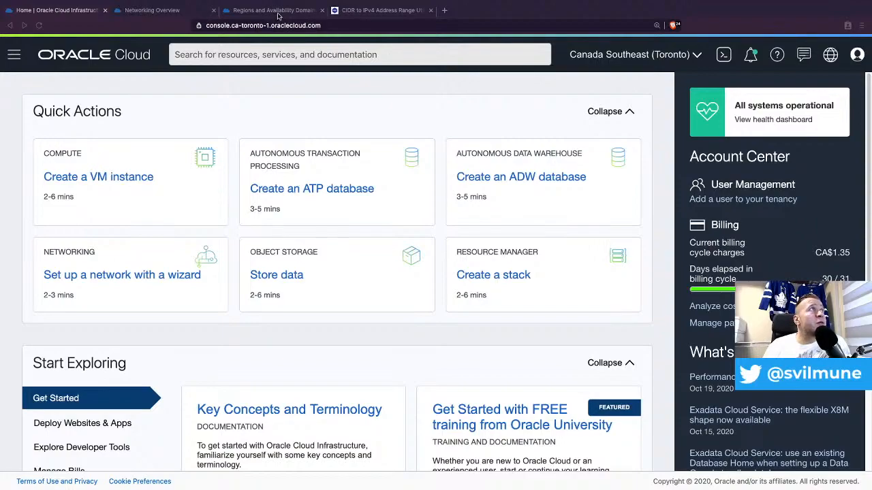
- Review the OC1 commercial regions table in the Regions and Availability Domains docs, e.g. London's 3 ADs
click(278, 12)
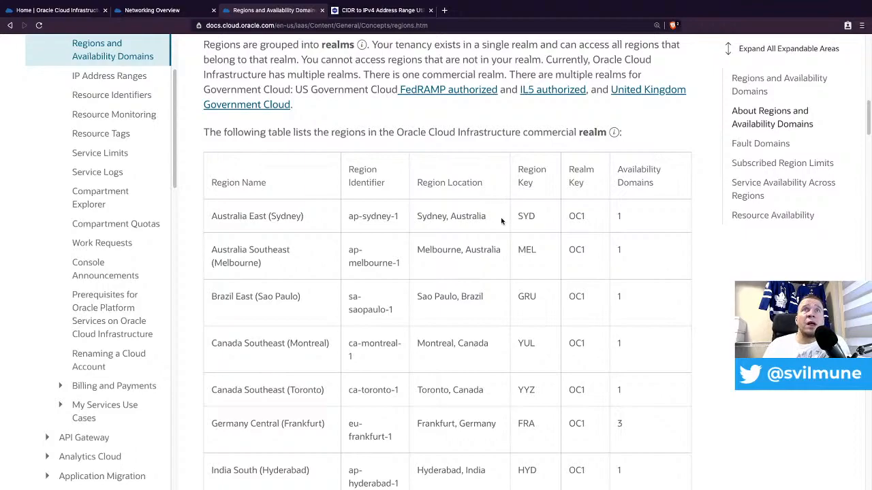
scroll(355, 225, down, 1)
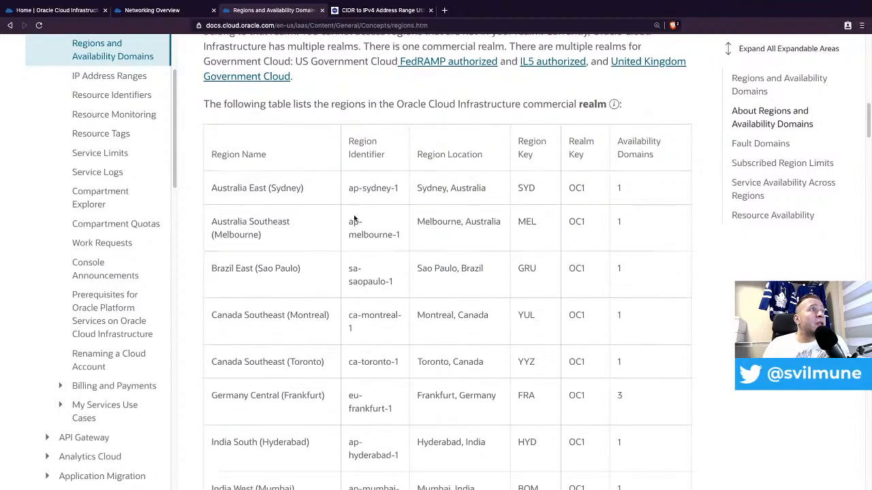
scroll(322, 176, down, 1)
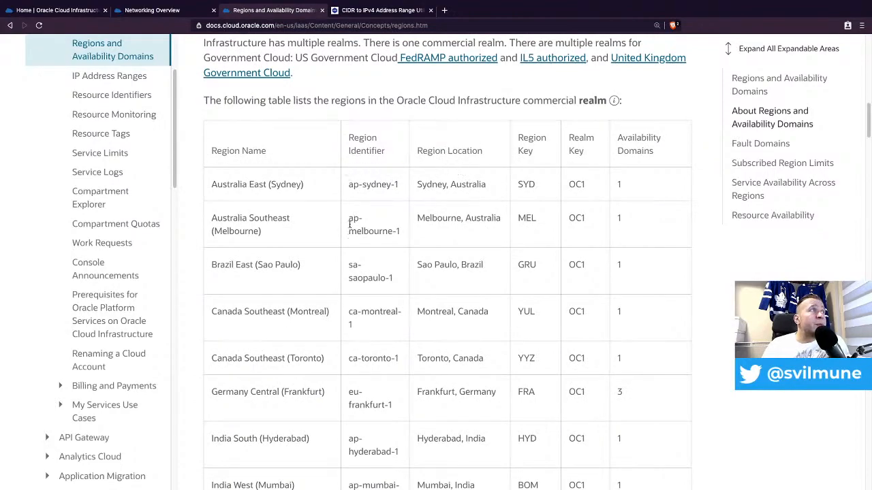
scroll(353, 211, down, 2)
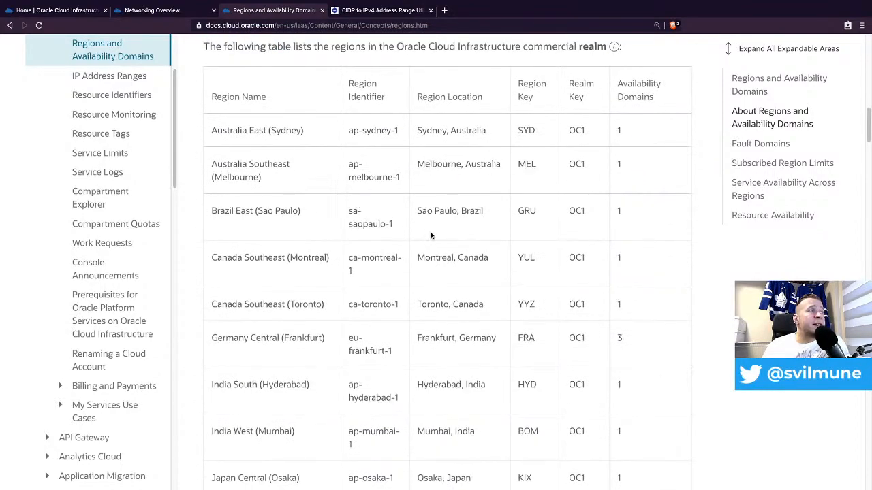
scroll(429, 252, down, 2)
scroll(421, 261, down, 5)
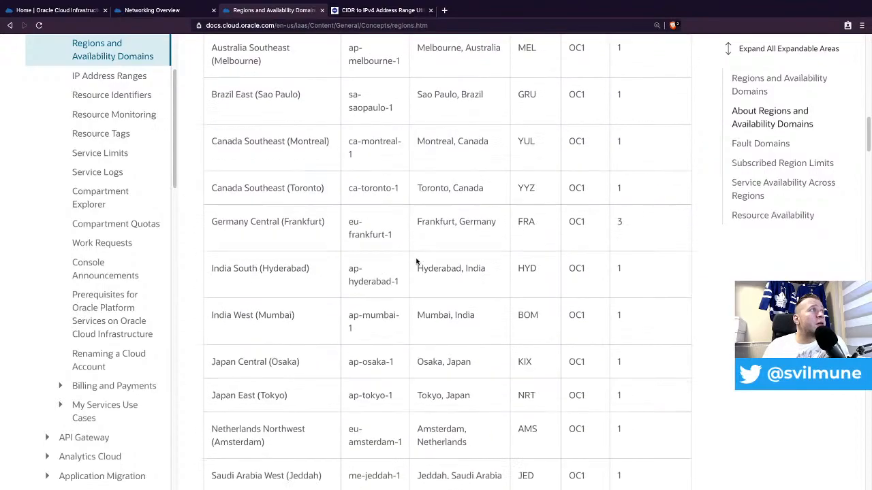
scroll(409, 313, down, 6)
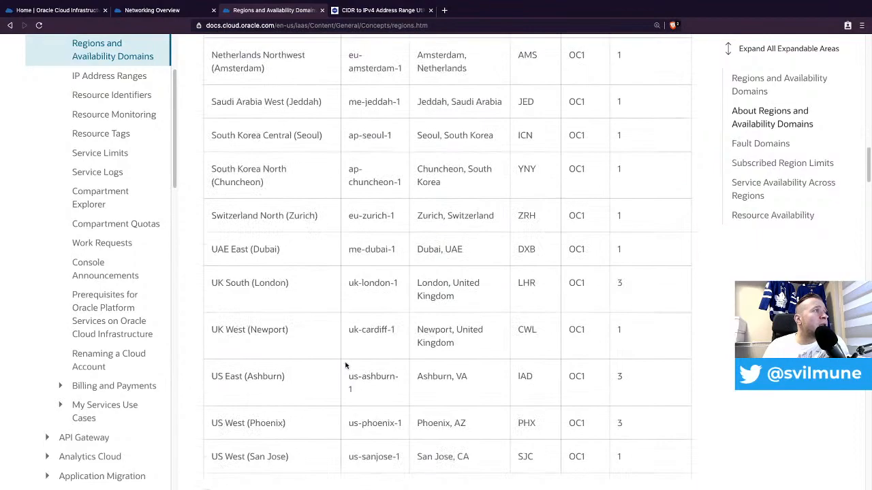
scroll(344, 361, up, 1)
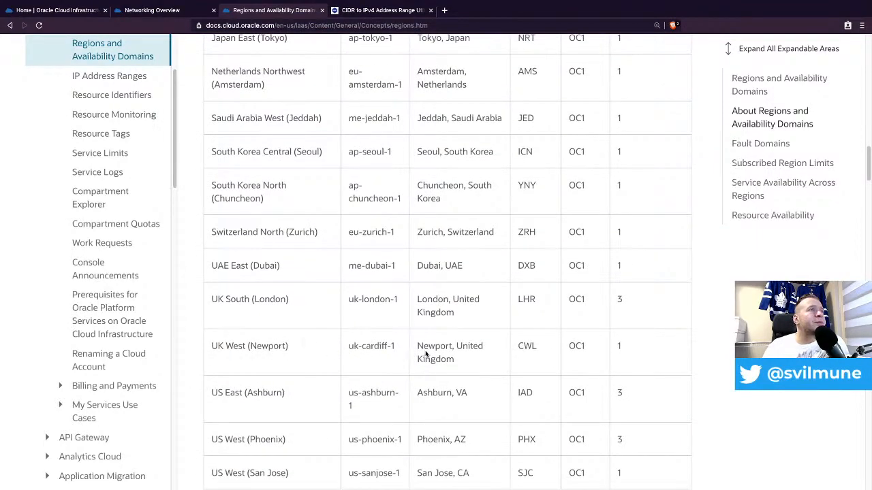
scroll(425, 354, up, 5)
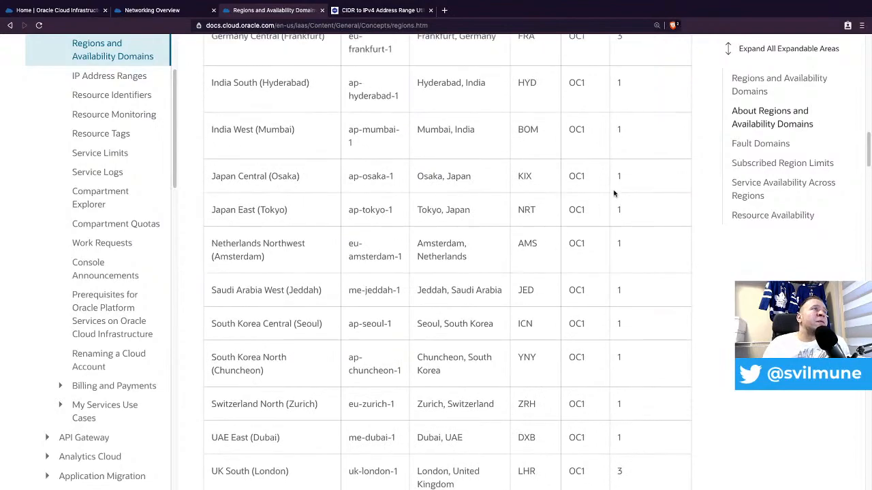
scroll(619, 179, up, 6)
scroll(640, 121, up, 5)
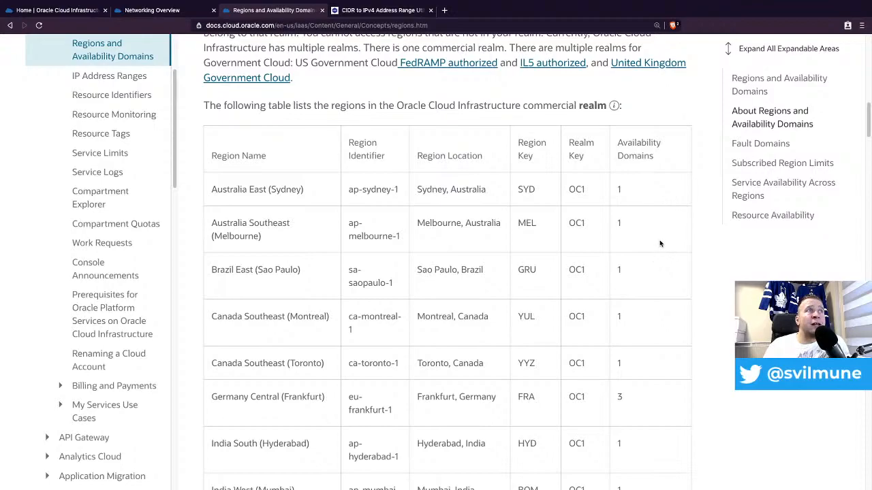
scroll(660, 293, down, 2)
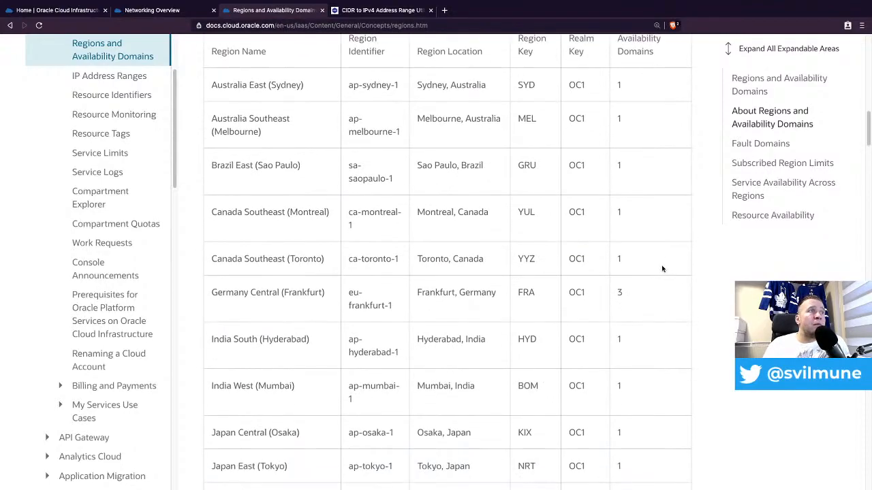
scroll(654, 286, down, 1)
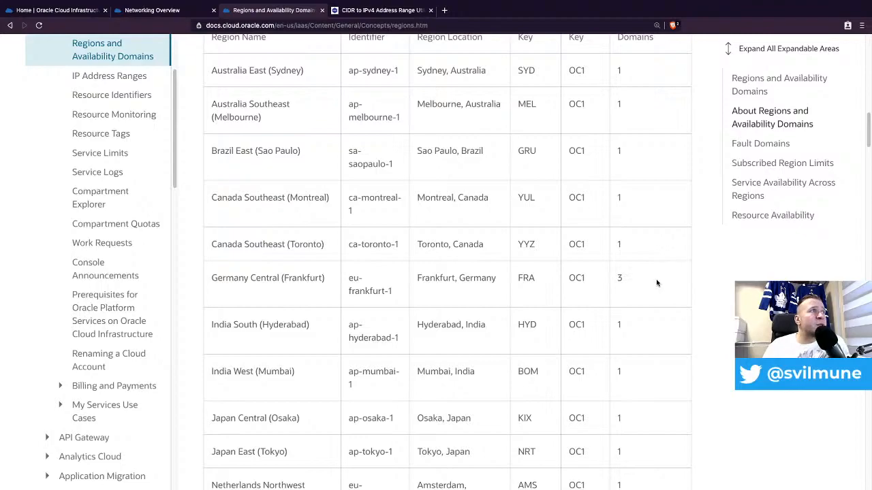
scroll(658, 279, down, 2)
scroll(659, 270, down, 5)
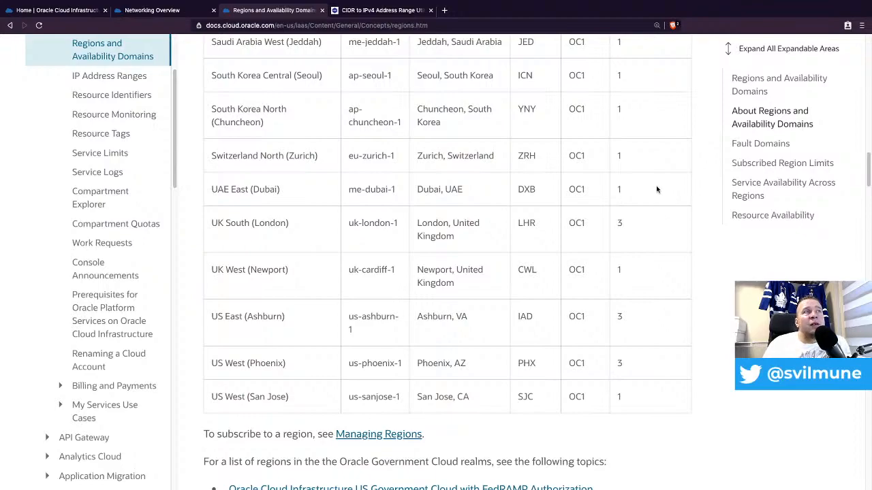
scroll(659, 164, up, 3)
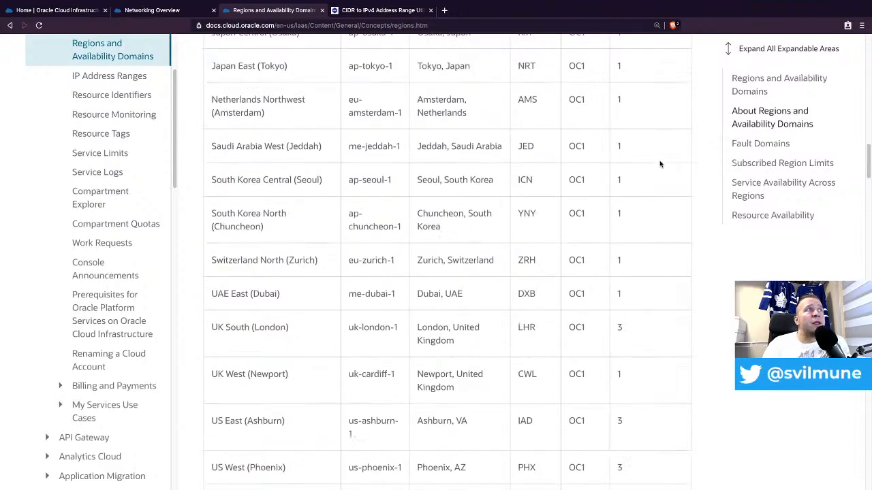
scroll(658, 170, up, 1)
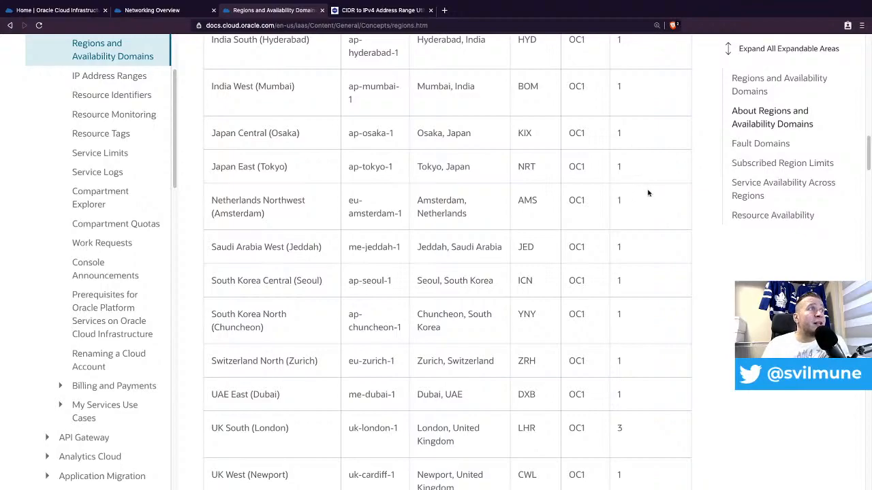
scroll(652, 198, up, 1)
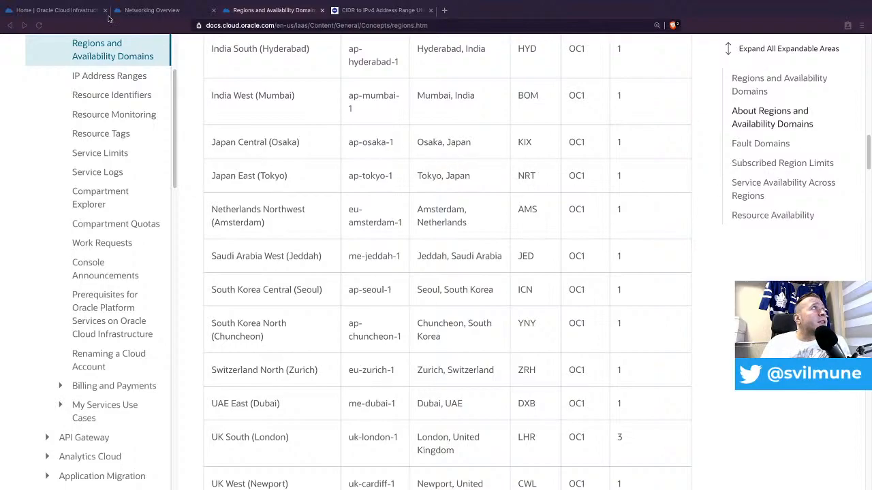
- Go from the console home to the Networking overview page
click(75, 9)
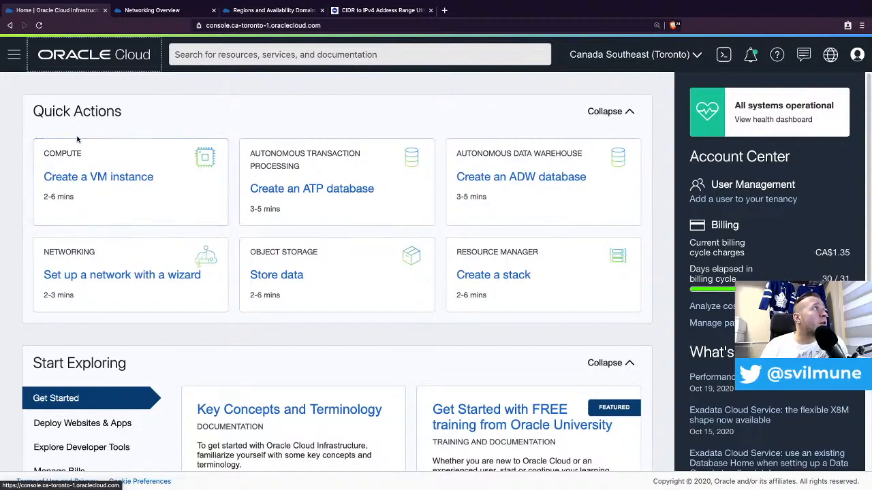
click(13, 55)
mouse_move(56, 112)
mouse_move(73, 203)
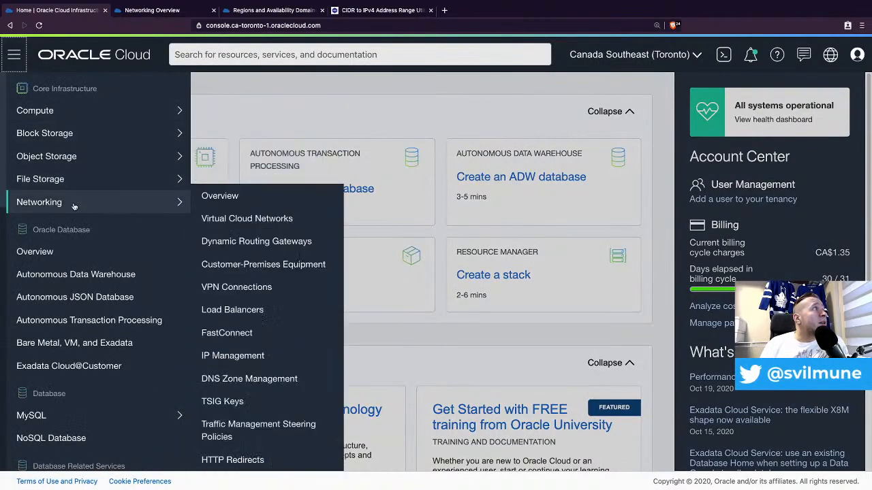
click(235, 202)
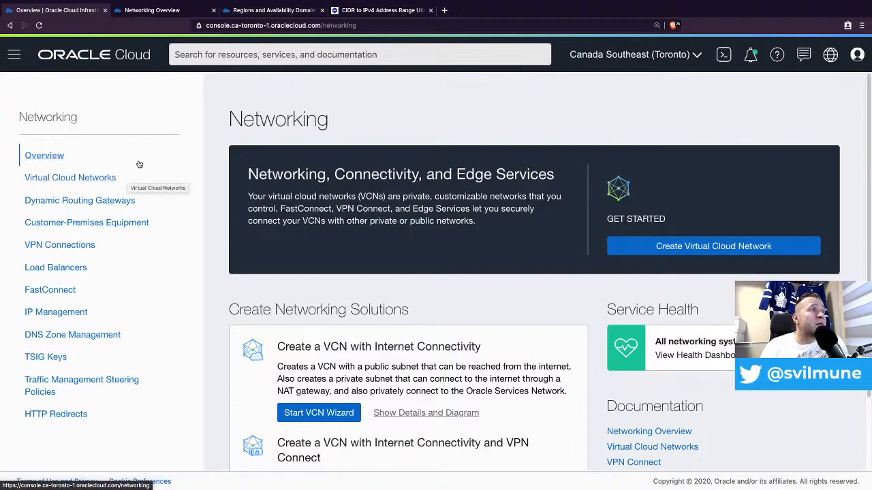
- Navigate to the Virtual Cloud Networks list for the Toronto region
click(13, 54)
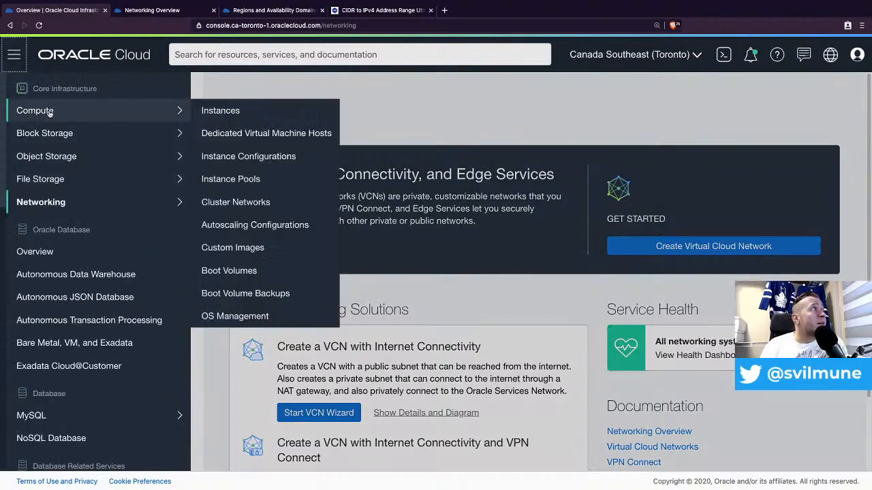
mouse_move(136, 205)
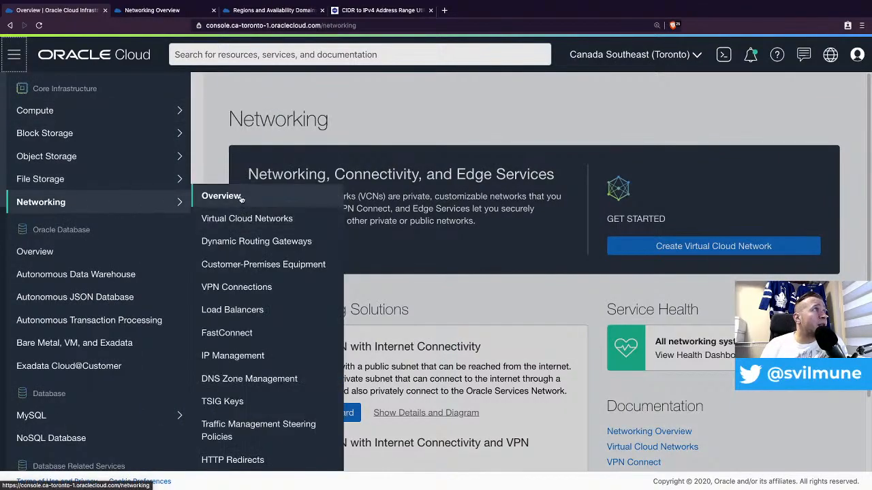
click(260, 221)
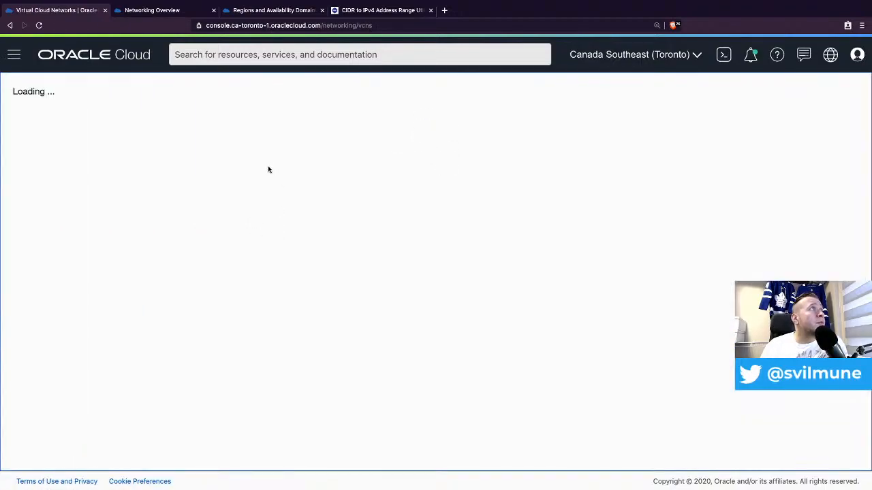
- Sign back in through the SSO provider with the user name and password
click(48, 61)
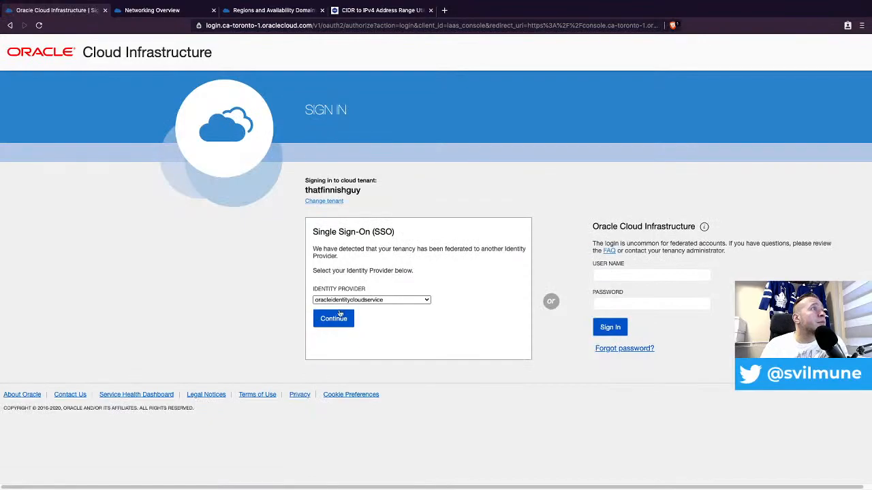
click(333, 320)
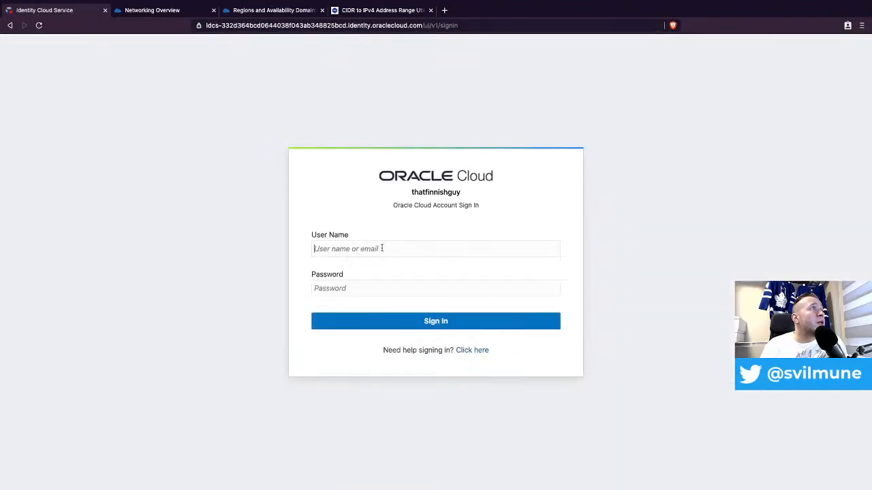
text(simo)
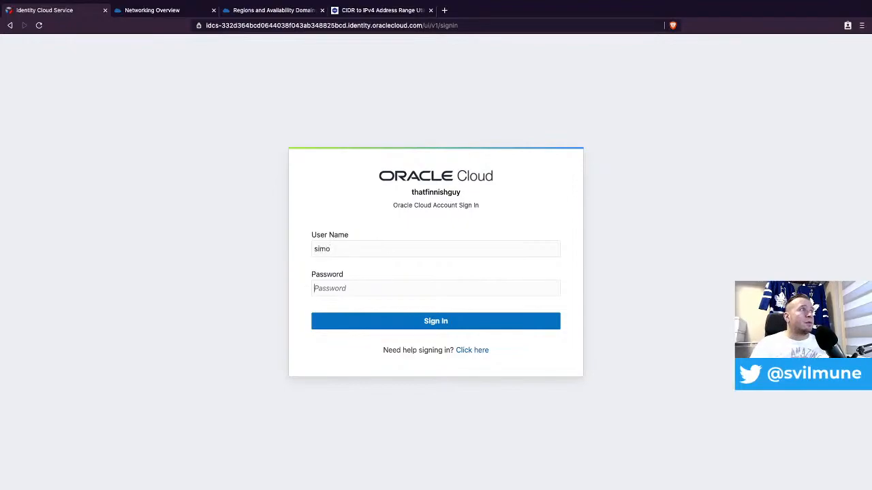
key(Tab)
text(a)
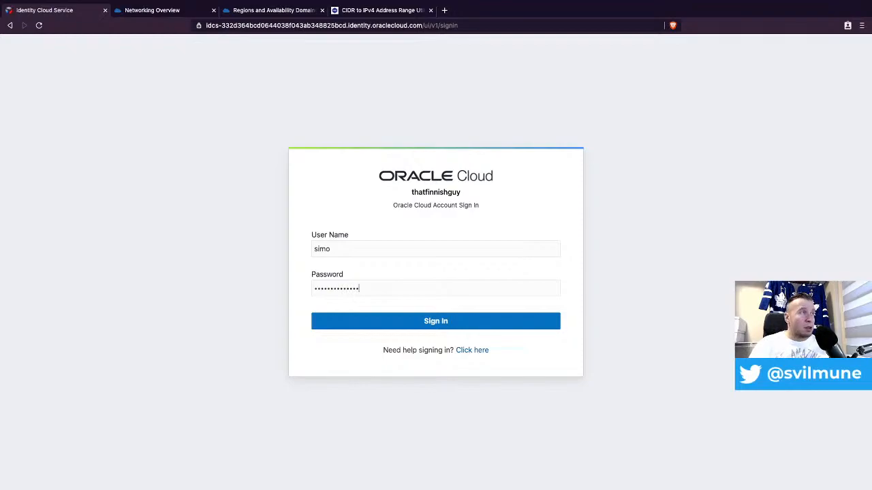
click(445, 326)
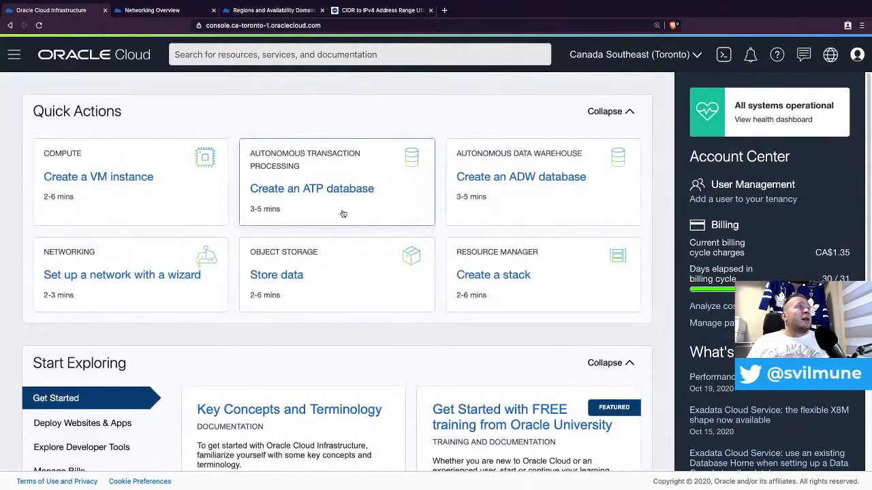
- Open Virtual Cloud Networks and confirm the comp-build compartment lists no VCNs
click(13, 58)
mouse_move(68, 202)
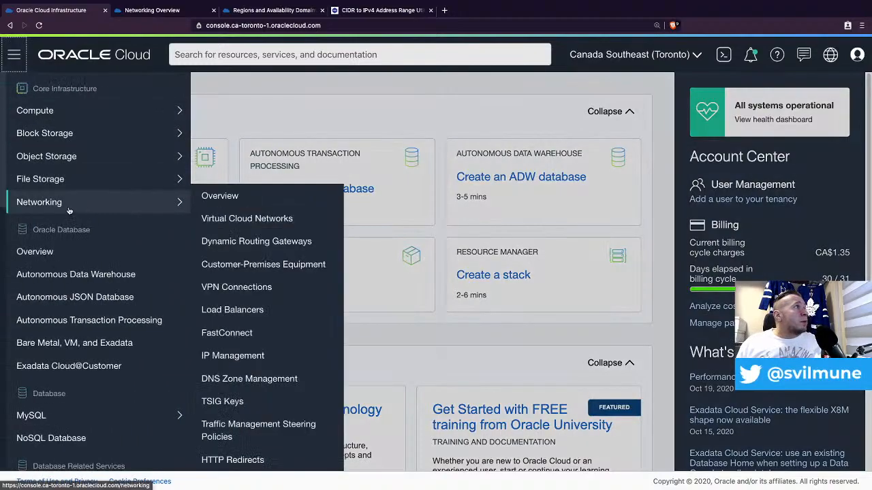
click(249, 218)
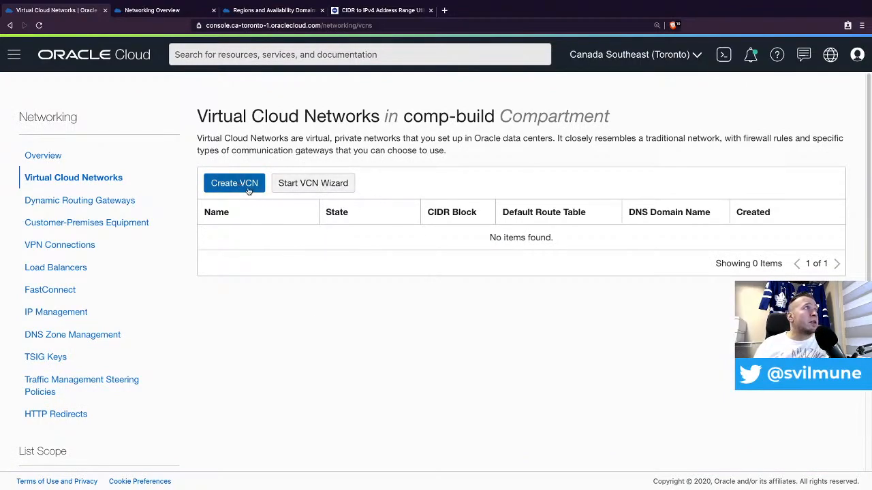
scroll(245, 350, down, 2)
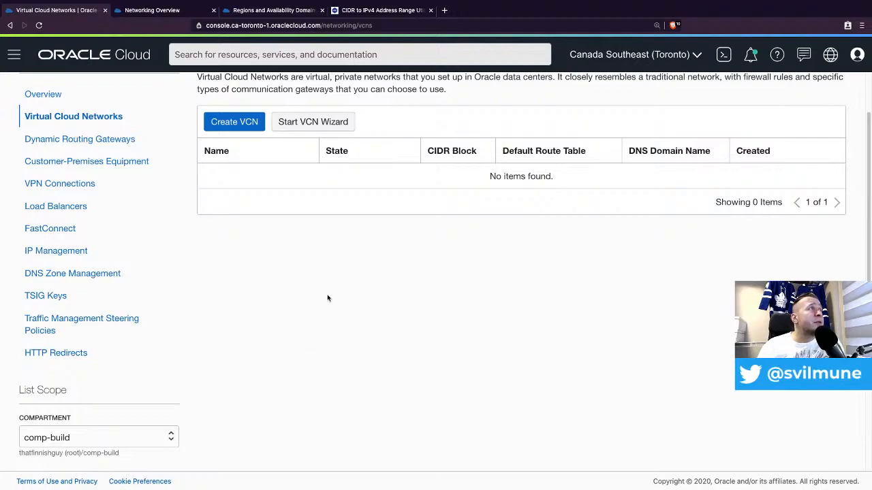
scroll(322, 255, up, 1)
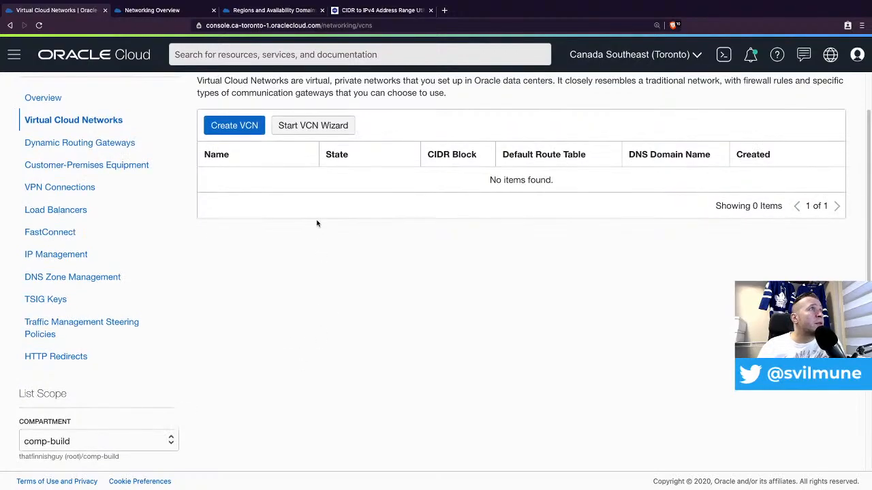
scroll(317, 224, up, 1)
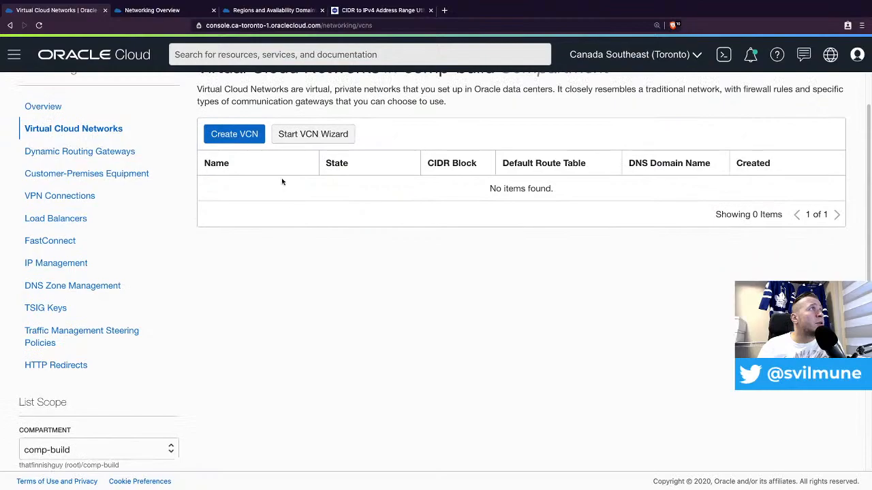
- Start a new VCN in comp-build named 'vcn-build' and switch to the CIDR converter page
click(237, 135)
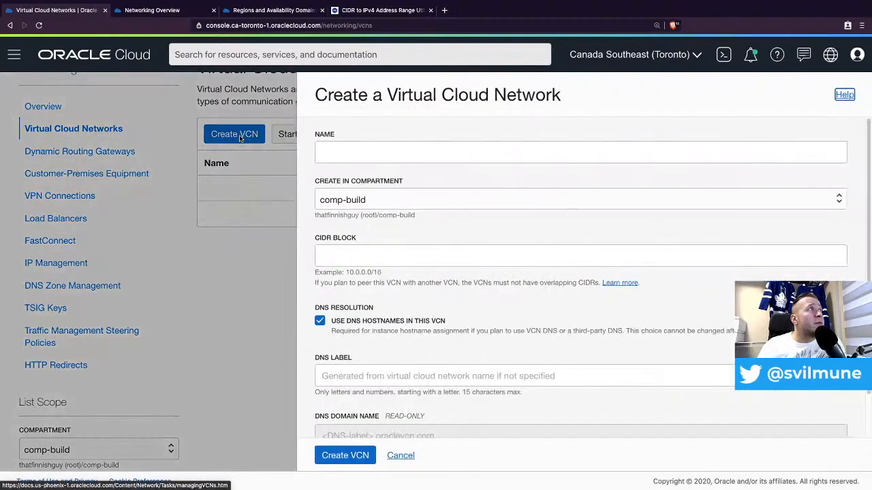
click(400, 150)
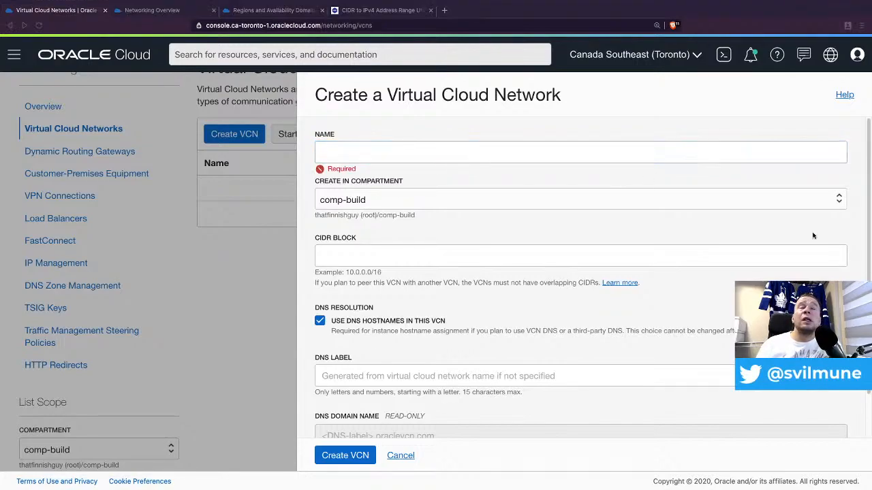
click(341, 152)
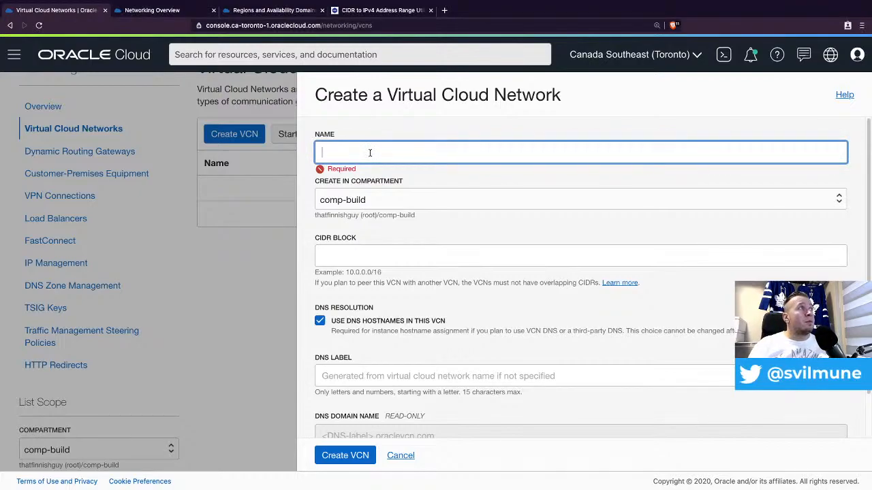
text(vcn)
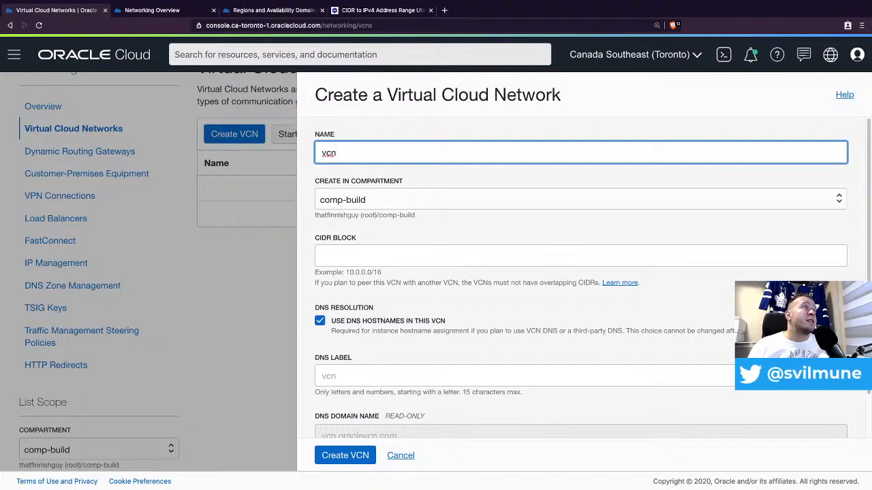
text(build)
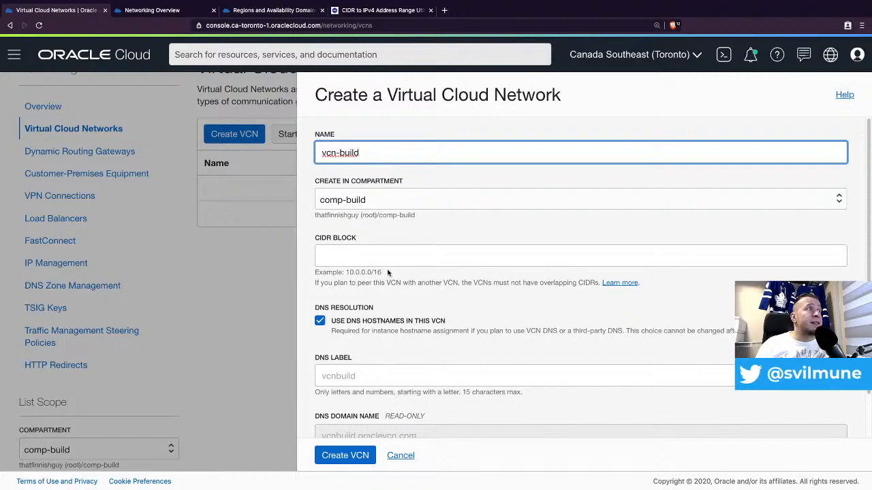
click(382, 12)
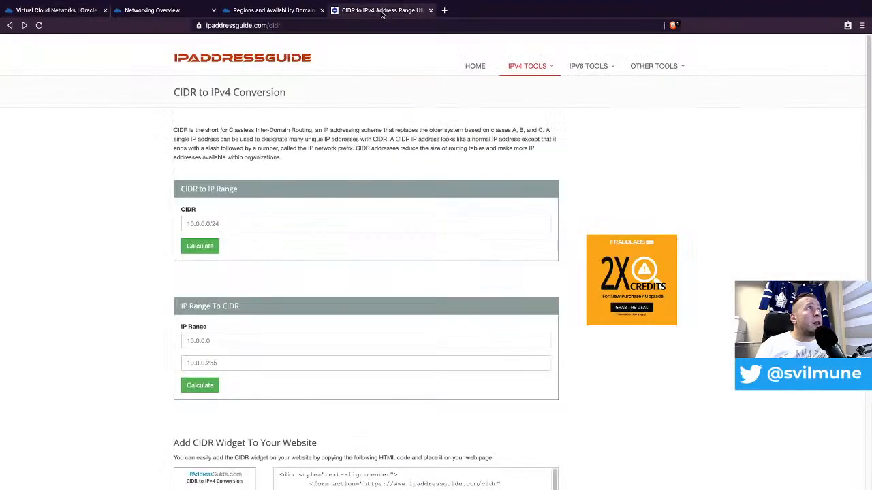
- Check 10.0.0.0/16, /23 and /24 ranges, confirming /24 spans 10.0.0.0–10.0.0.255 with 256 hosts
click(252, 227)
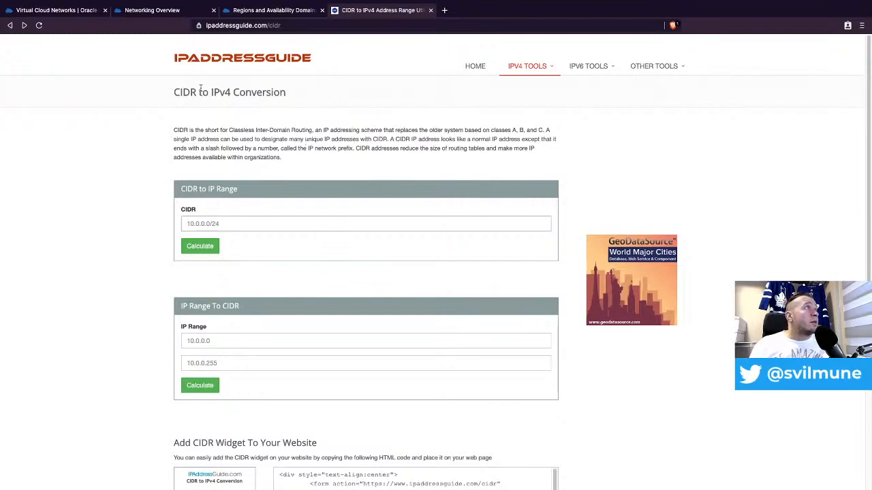
text(10.0.0.0/16)
click(207, 247)
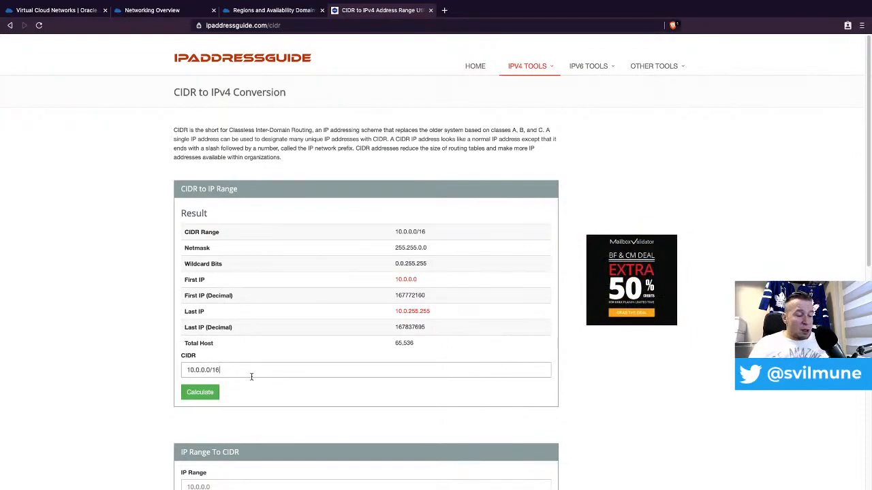
key(BackSpace)
key(BackSpace)
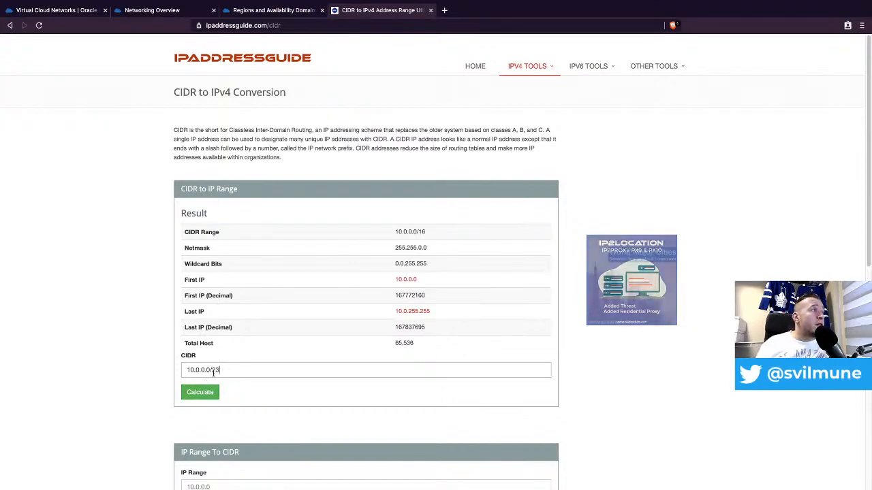
click(202, 393)
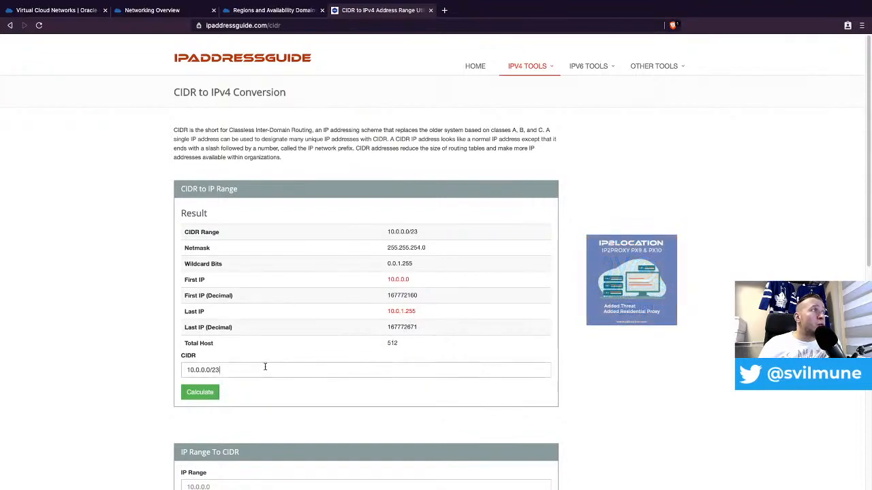
key(BackSpace)
text(4)
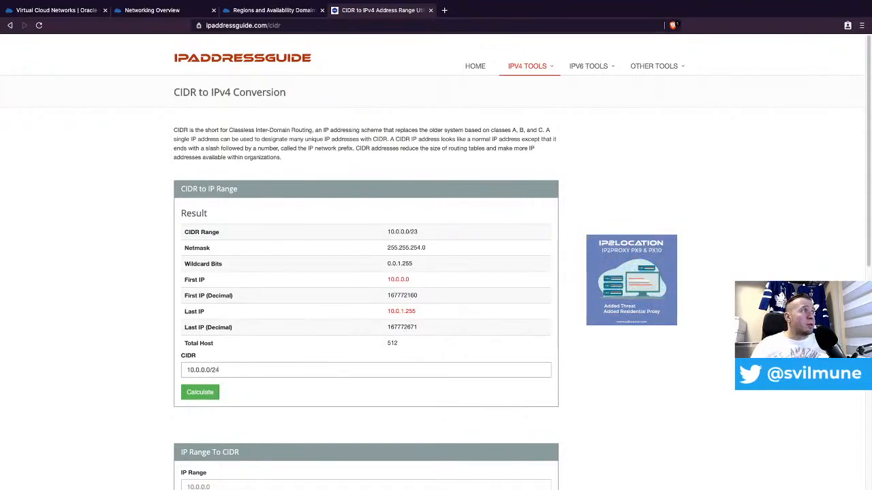
key(Return)
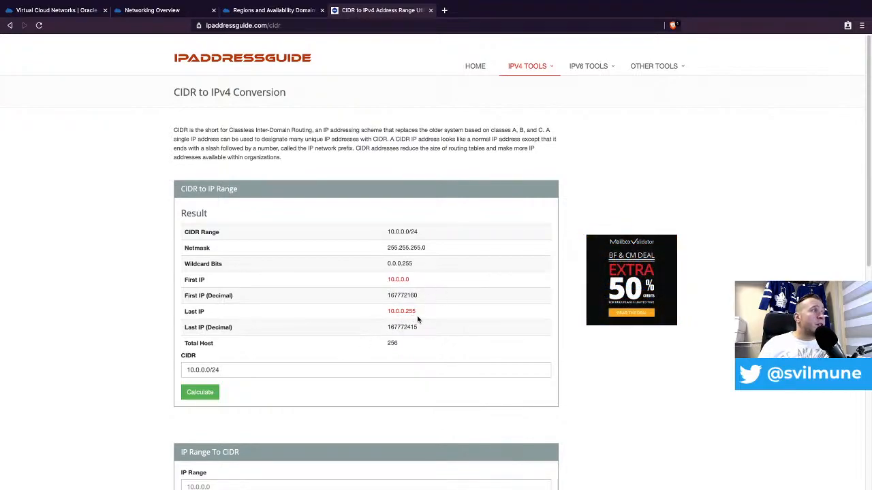
click(49, 11)
- Give vcn-build CIDR block 10.0.0.0/23 and DNS label 'build' (build.oraclevcn.com)
click(367, 254)
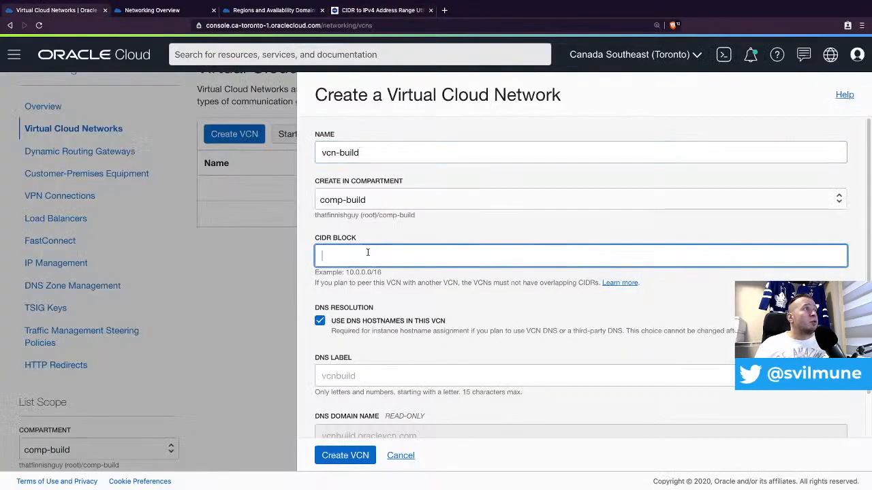
text(10)
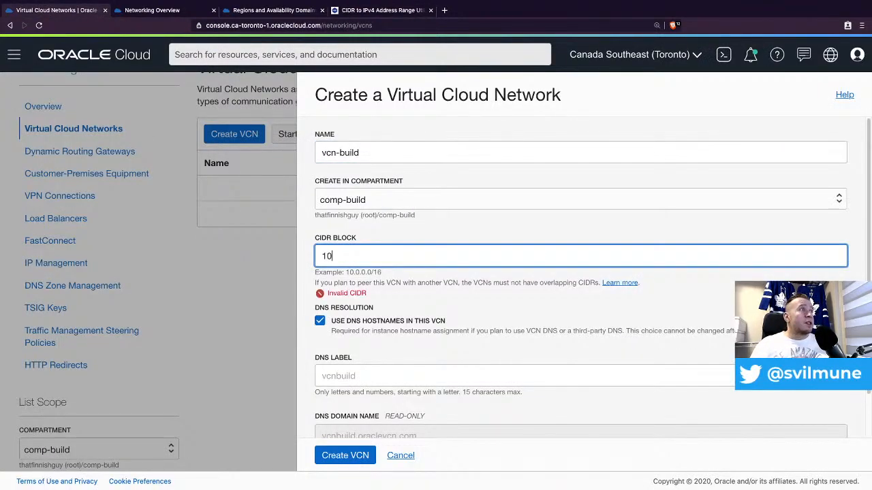
text(.0.0.0/23)
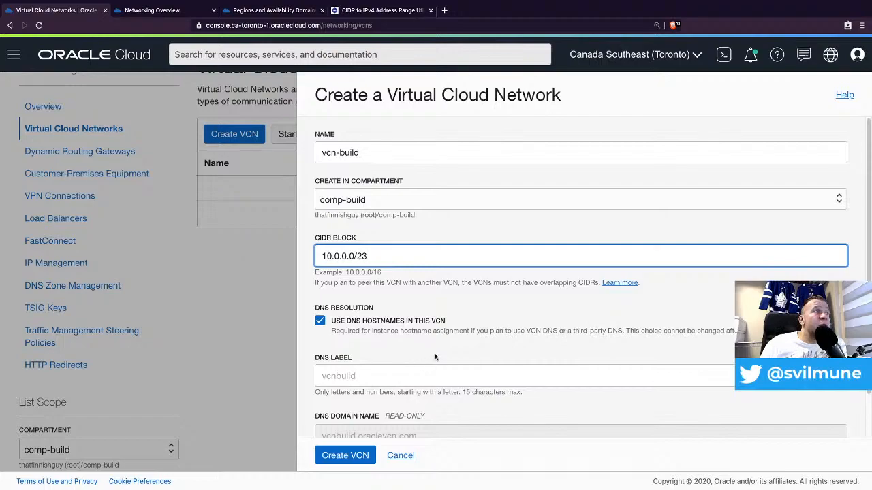
scroll(439, 327, down, 2)
click(350, 328)
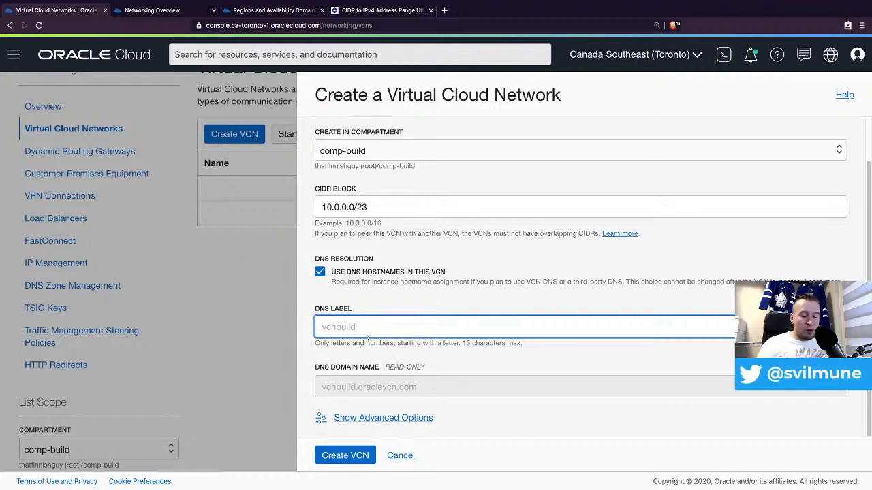
text(build)
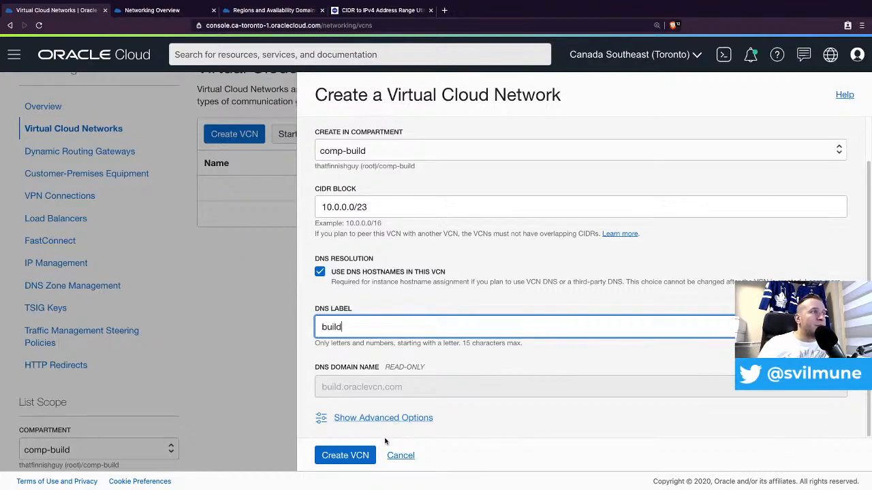
click(392, 417)
scroll(477, 319, down, 2)
scroll(479, 319, down, 1)
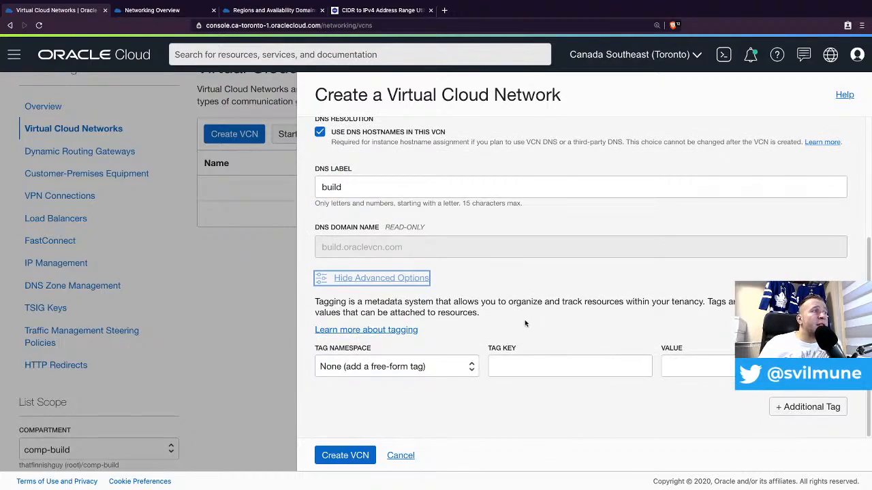
scroll(532, 283, up, 3)
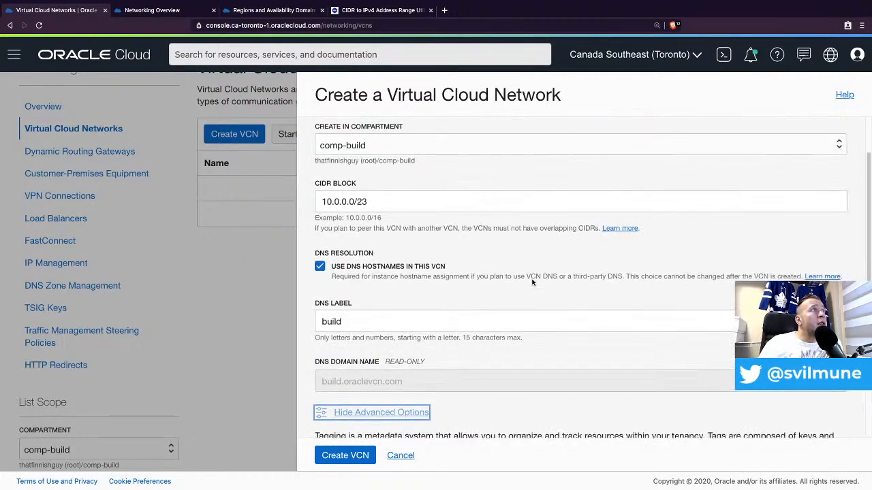
- Create vcn-build and confirm it is Available with CIDR 10.0.0.0/23
click(345, 456)
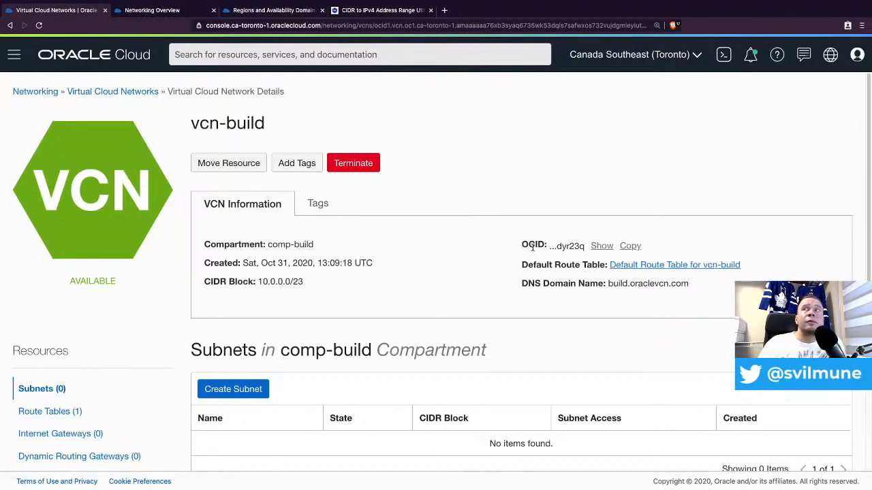
scroll(391, 275, down, 1)
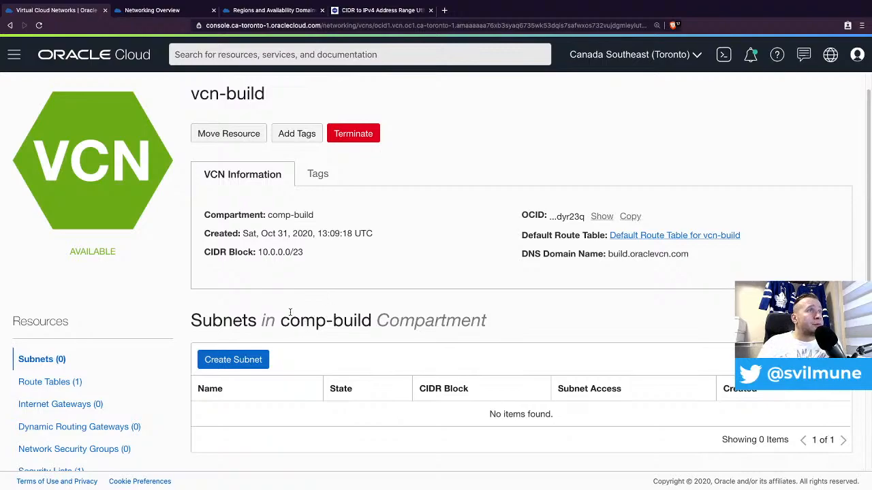
- Open a new subnet form on vcn-build and name it 'sub-pub-001'
click(246, 363)
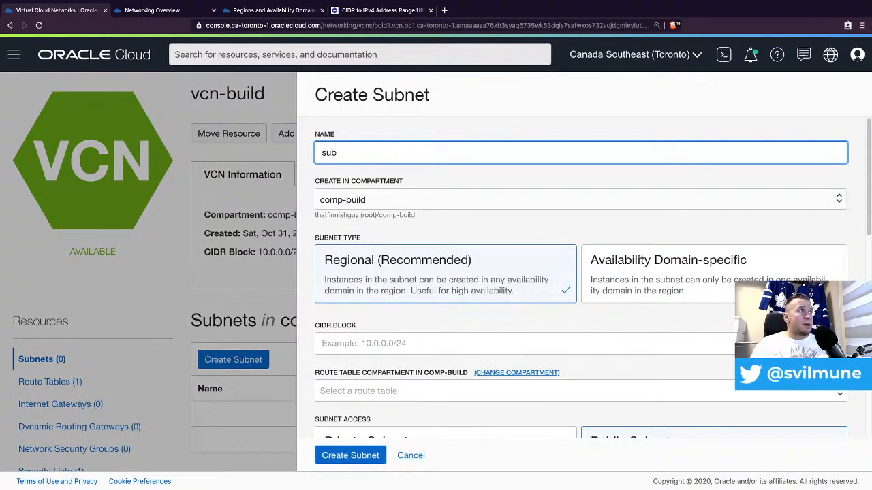
text(sub-pub-001)
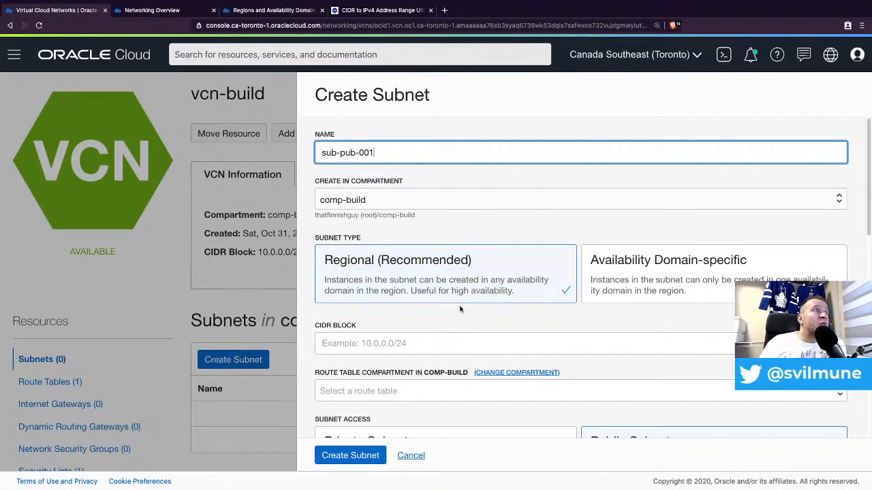
- Enter 10.0.0.0/24 as the subnet's CIDR block
click(398, 344)
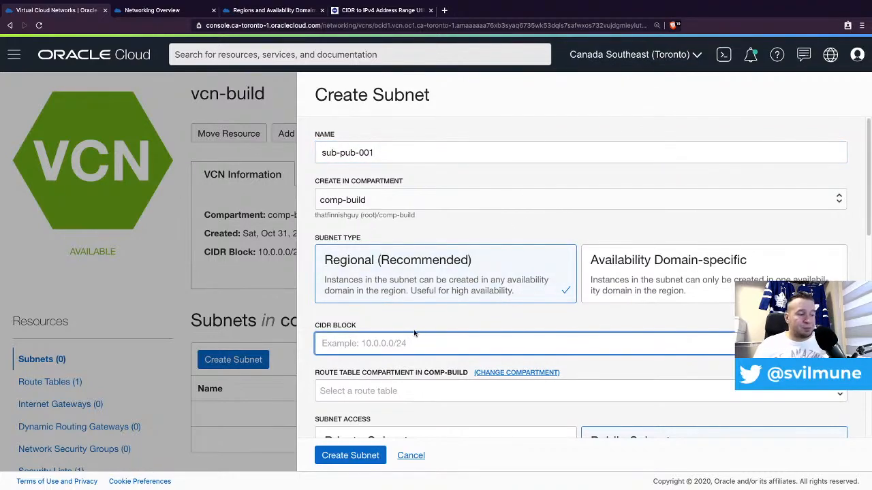
text(10.0.0)
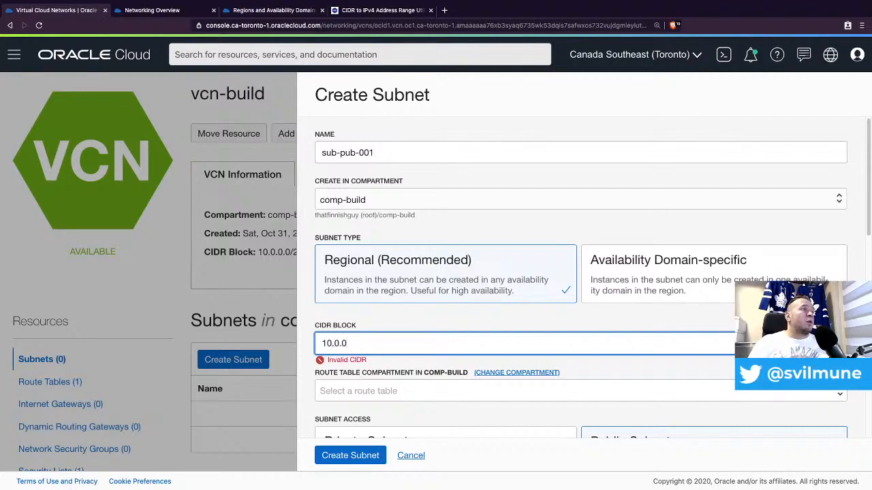
text(.0/24)
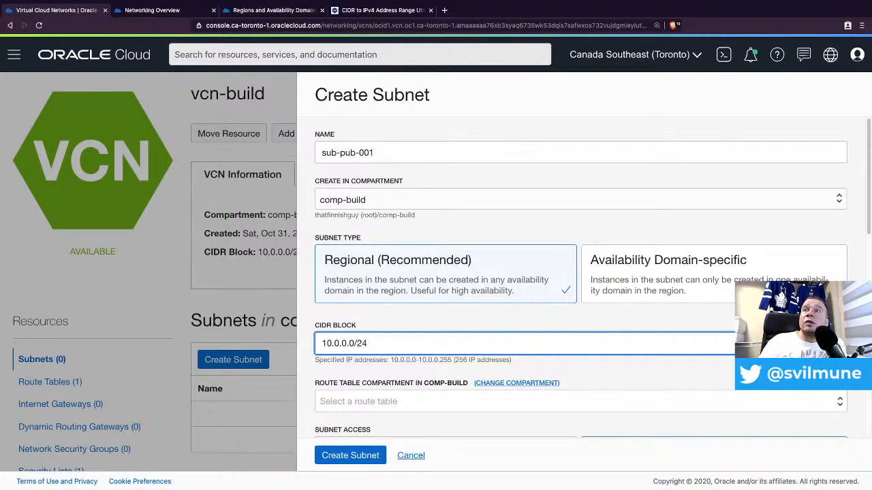
key(alt+Tab)
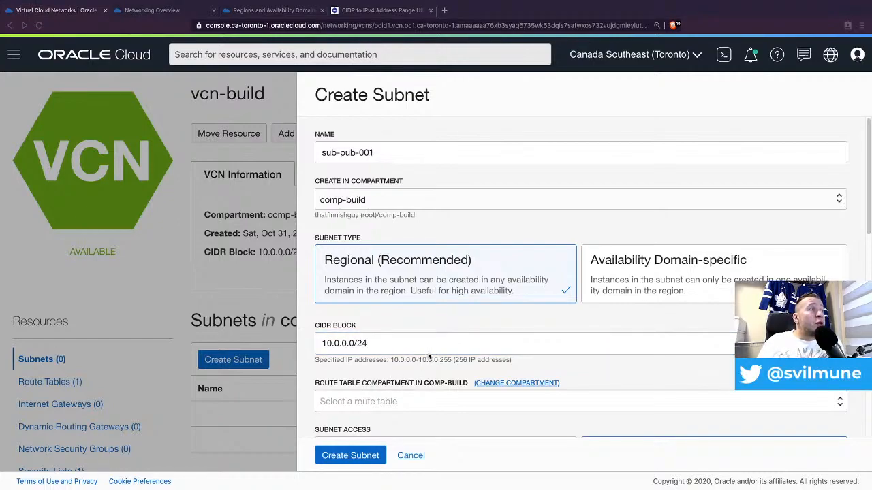
click(394, 341)
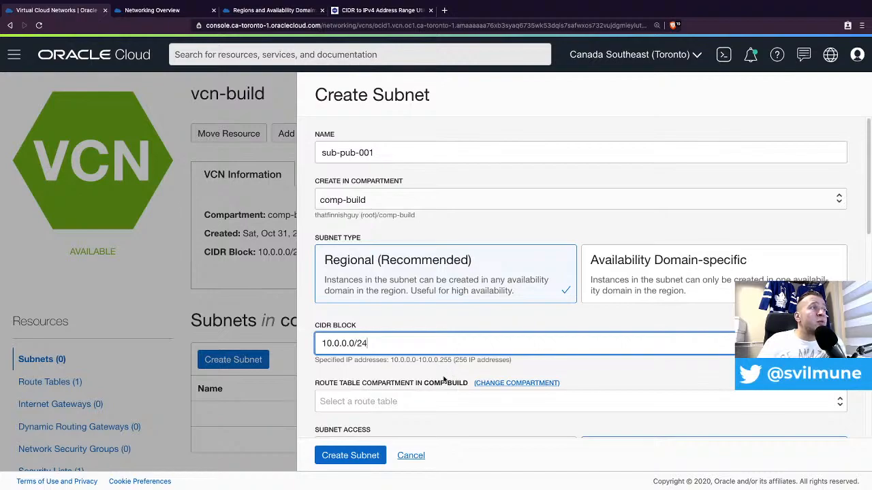
scroll(452, 355, down, 1)
scroll(451, 355, down, 3)
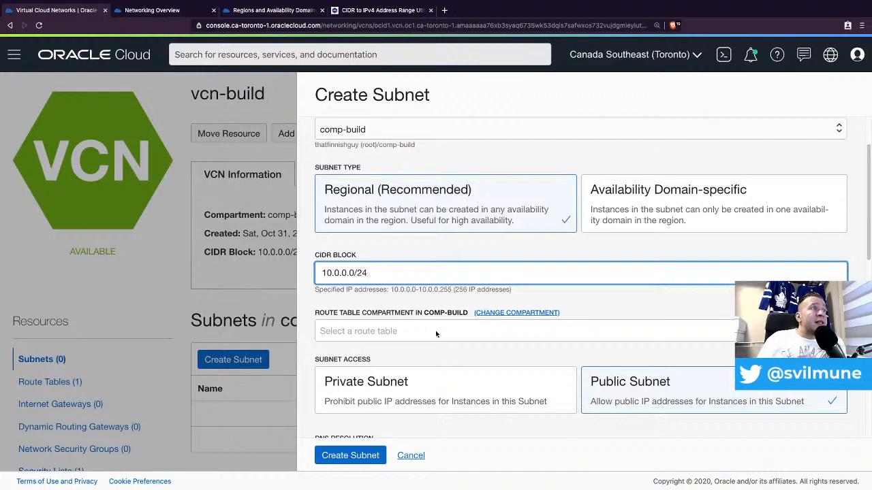
- Select Default Route Table for vcn-build as the subnet's route table
click(448, 332)
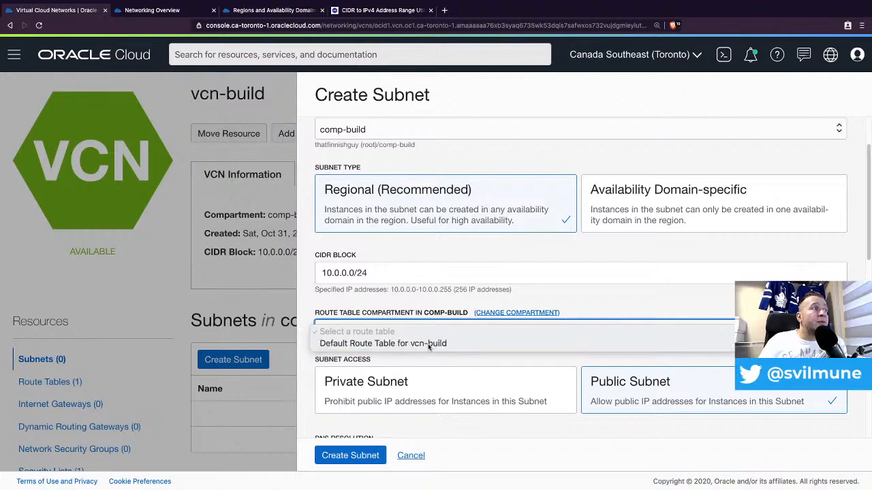
click(428, 345)
scroll(428, 341, down, 1)
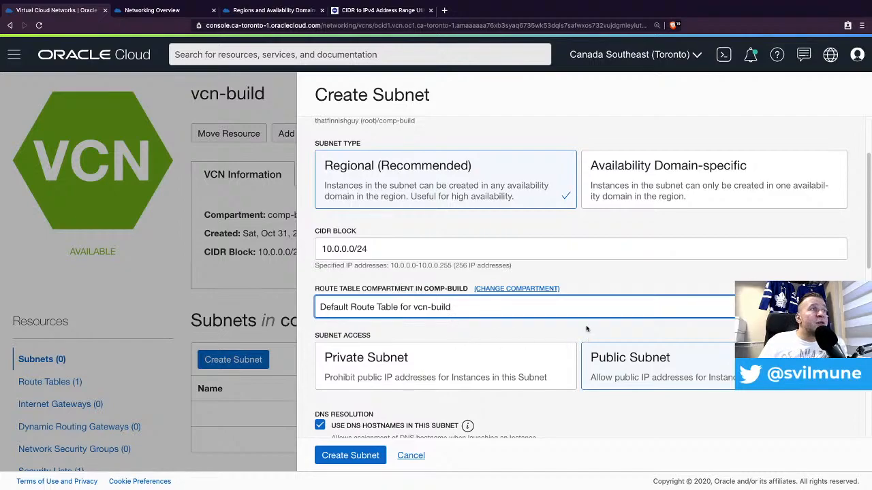
scroll(595, 321, down, 2)
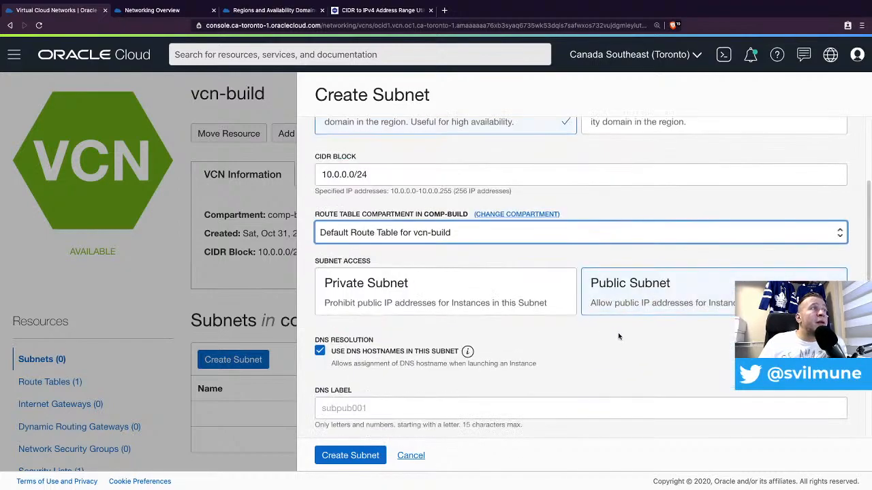
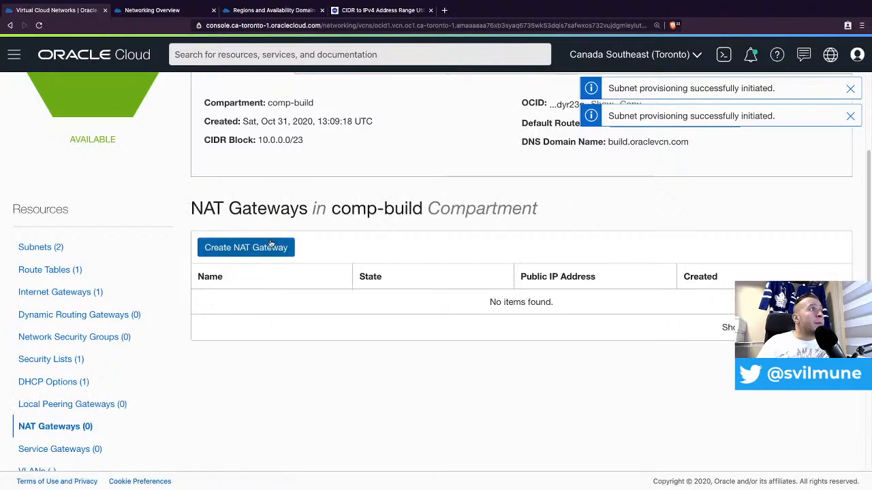
- Create NAT gateway natgw-001 with an ephemeral public IP, dismissing the subnet notices along the way
click(269, 247)
click(384, 173)
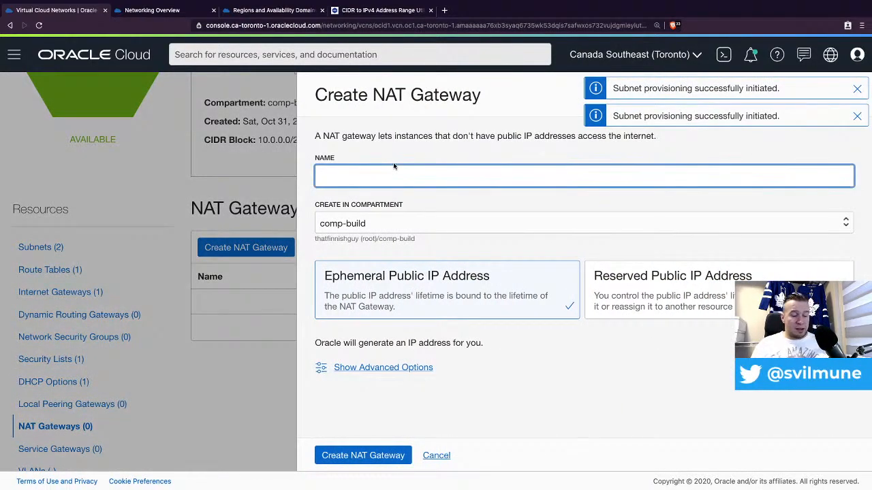
text(natgw-0)
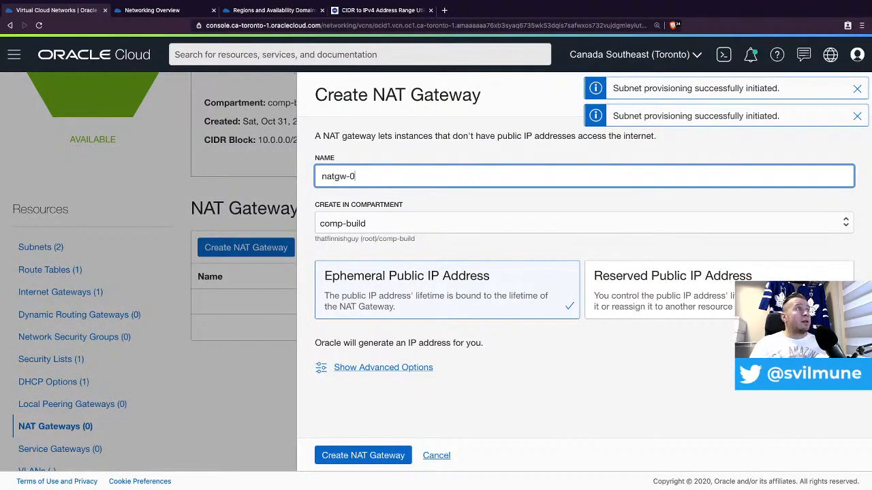
text(01)
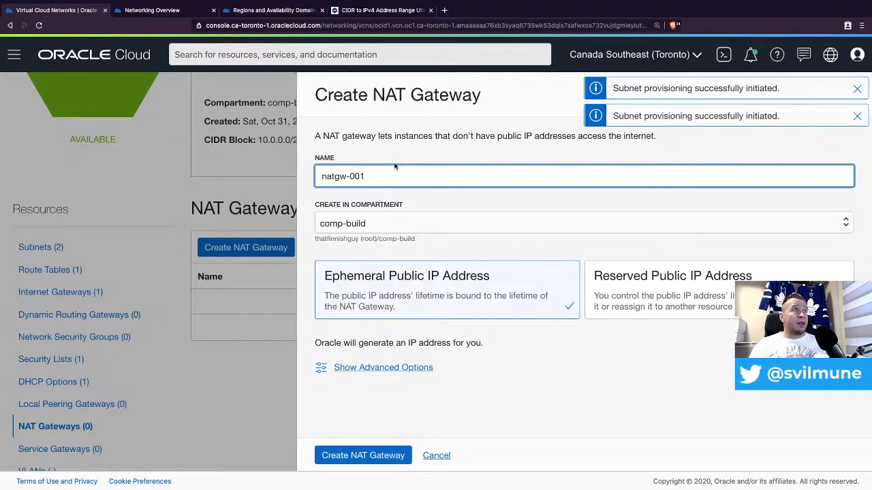
click(857, 88)
click(856, 89)
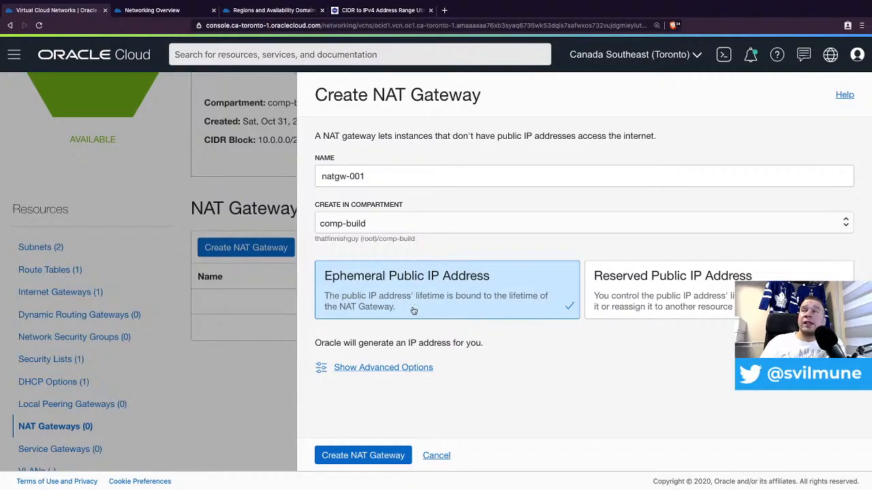
click(635, 284)
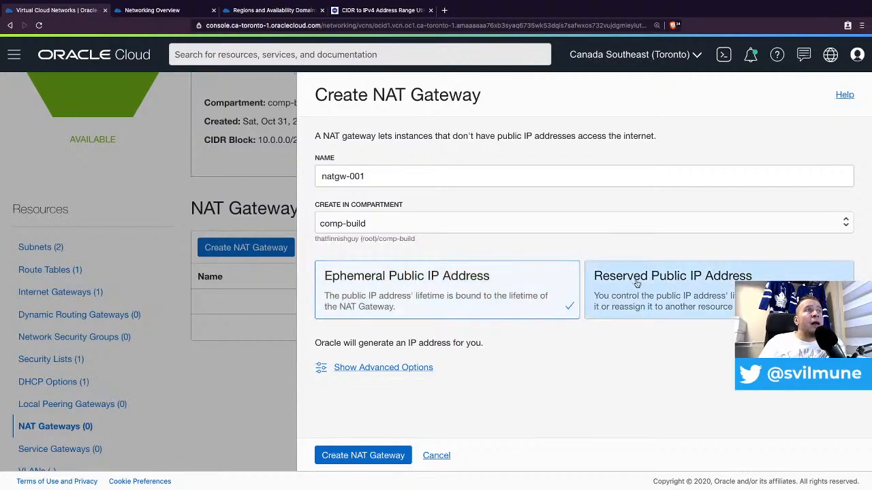
click(519, 291)
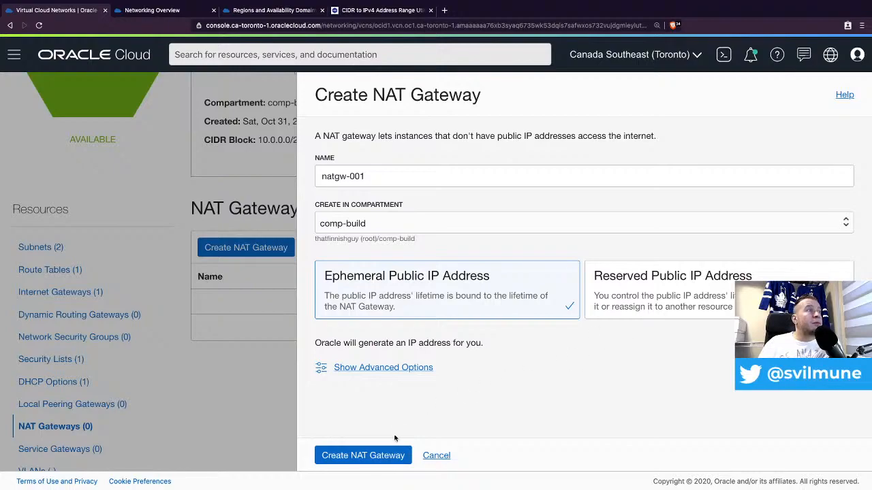
click(354, 456)
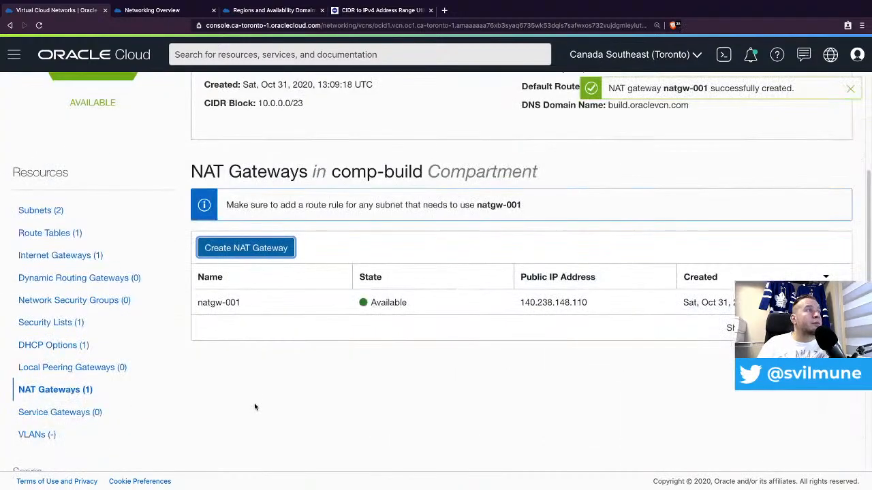
- Create service gateway sgw-001 for All YYZ Services In Oracle Services Network and close the confirmation
click(74, 413)
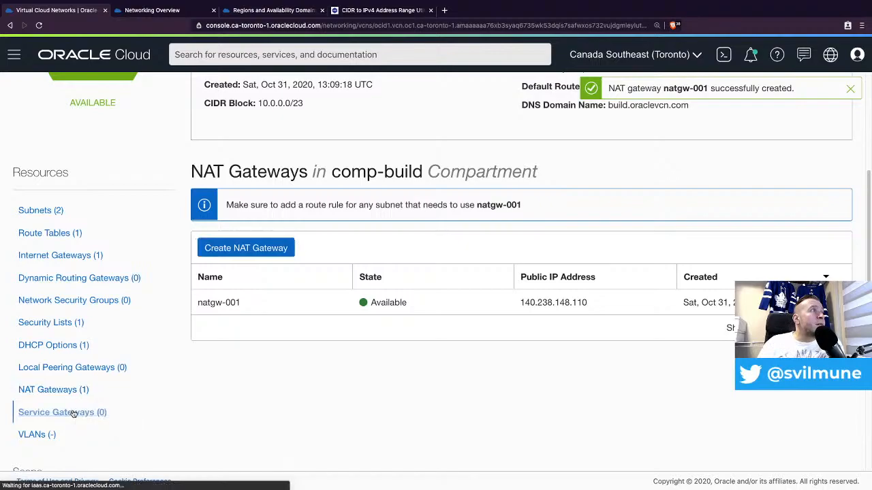
click(274, 211)
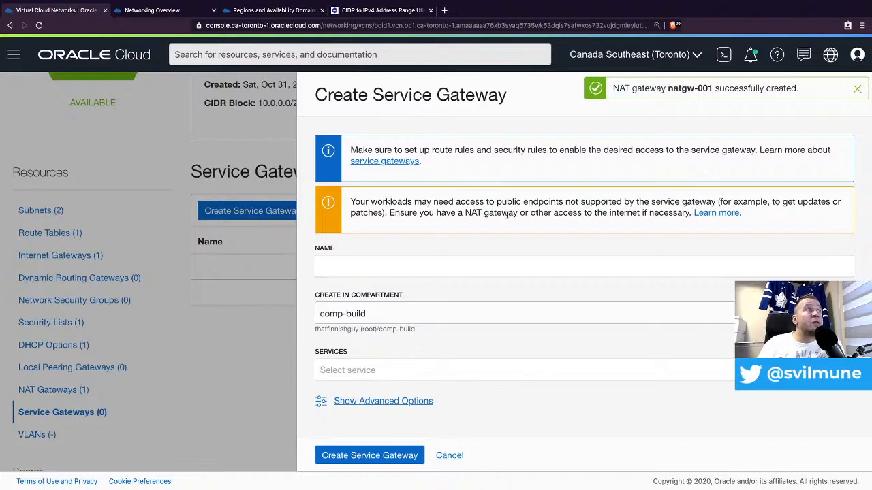
click(361, 261)
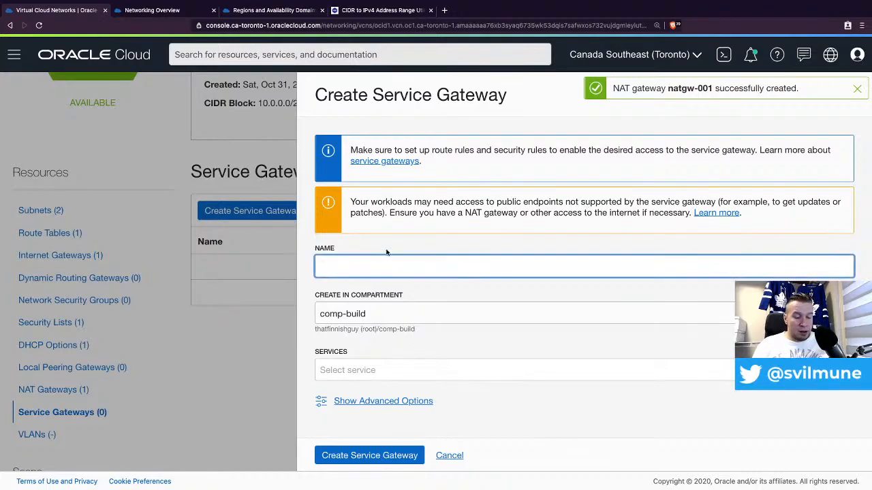
text(sgw-001)
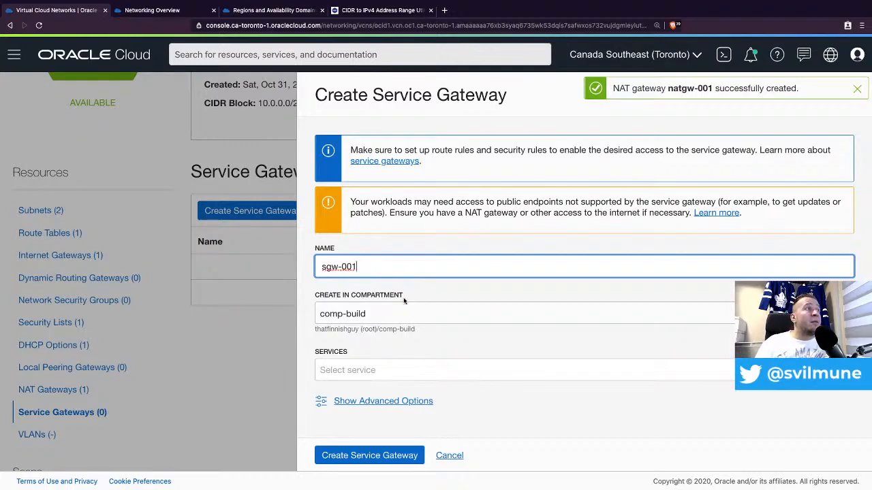
click(415, 370)
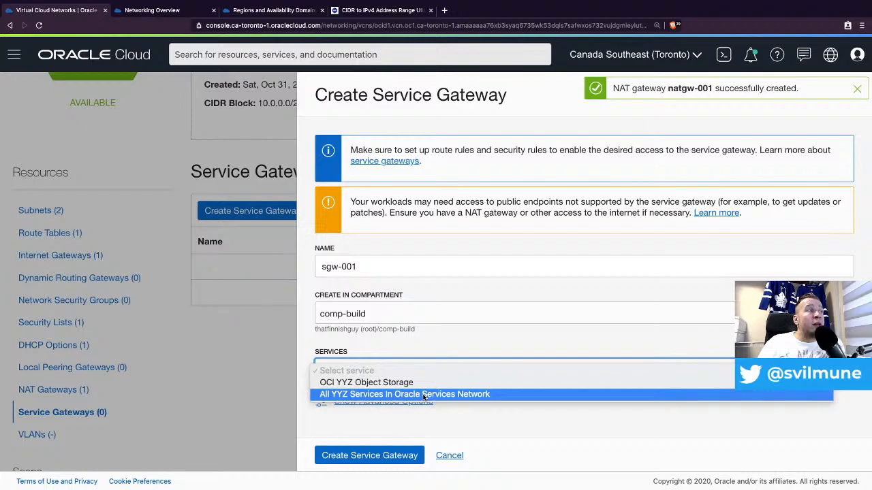
click(495, 395)
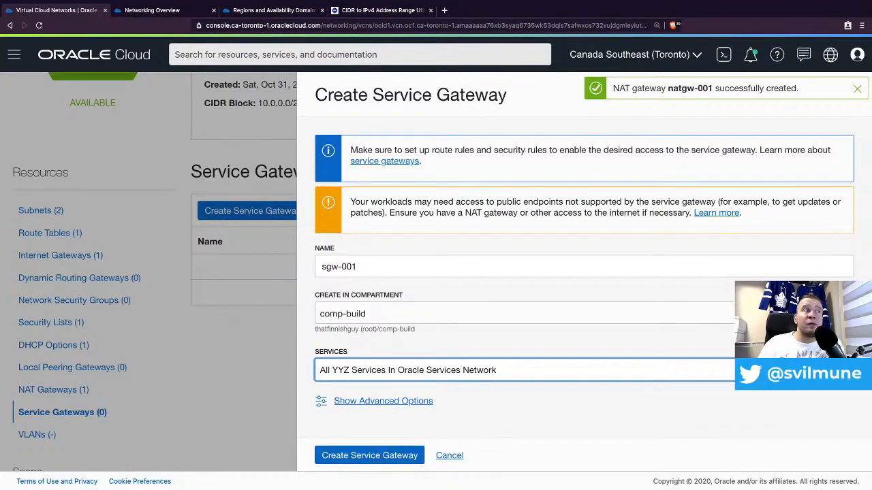
click(355, 455)
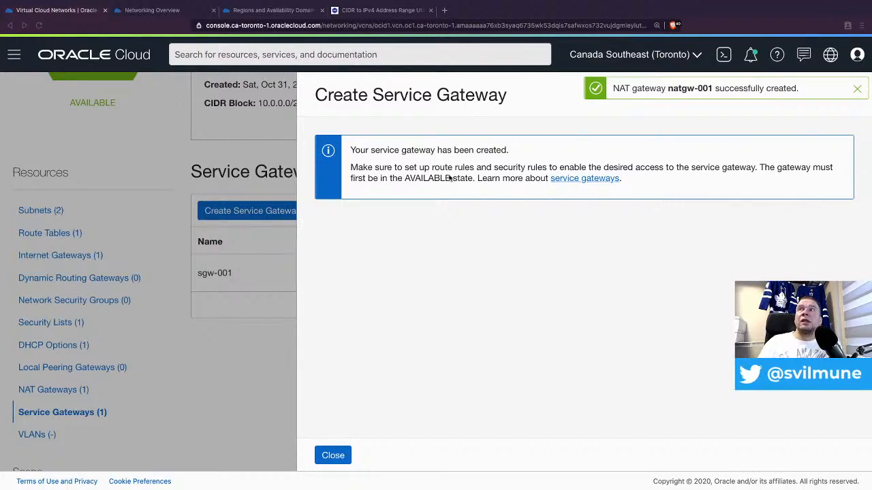
click(332, 456)
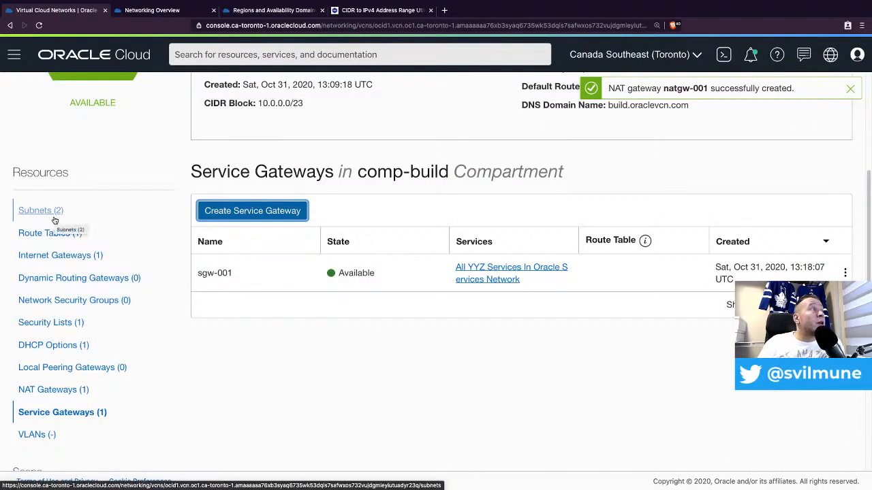
- Move from the vcn-build Subnets list to its Route Tables list
click(52, 212)
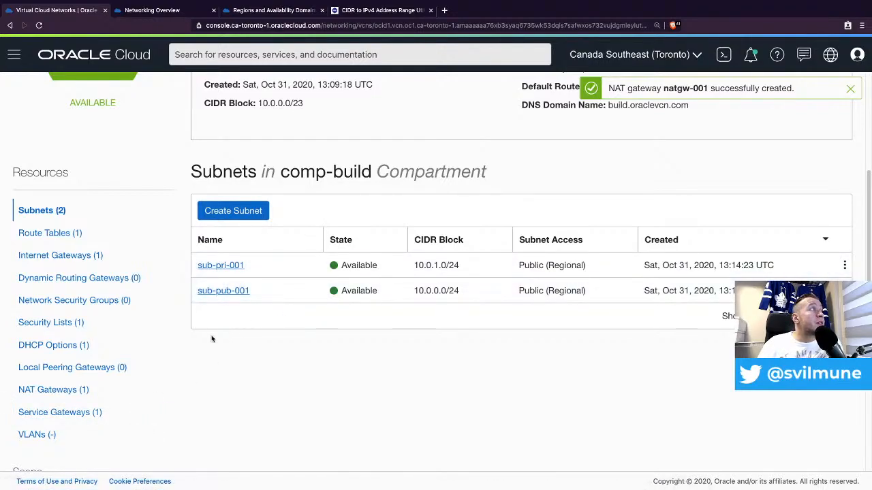
click(59, 234)
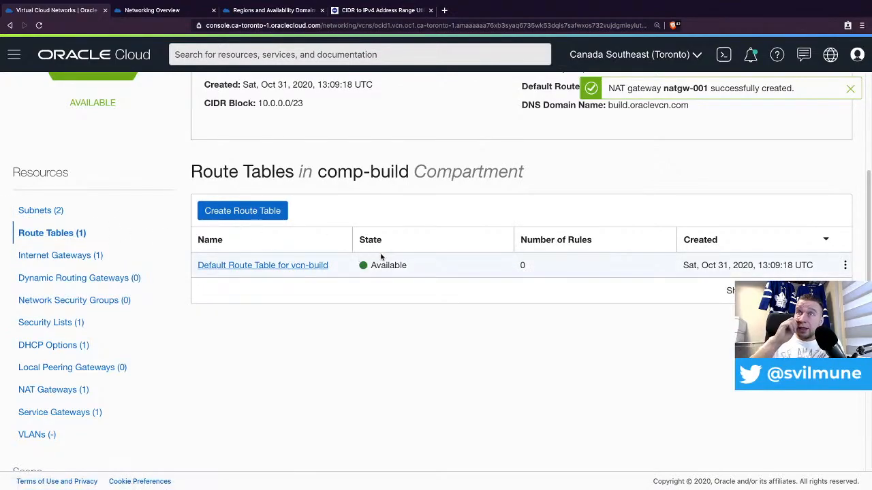
- Start route table rt-pub-001 with an Internet Gateway rule for destination 0.0.0.0/0
click(258, 212)
click(326, 166)
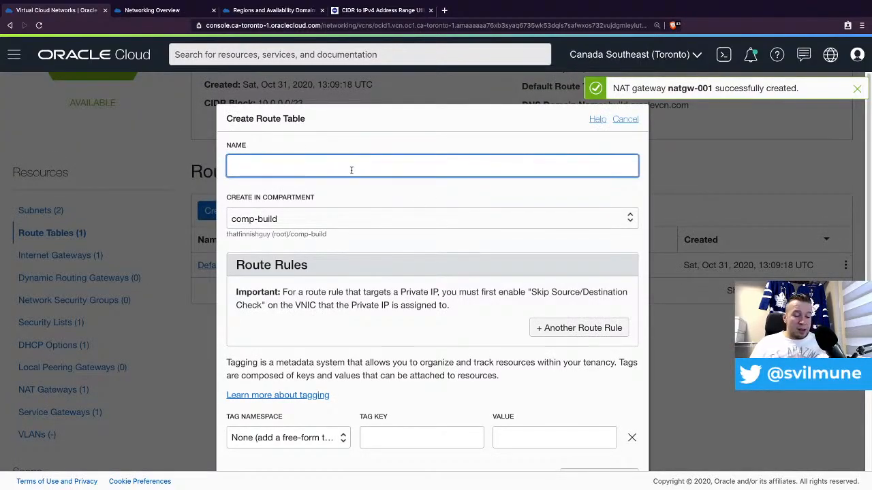
text(rt-pub)
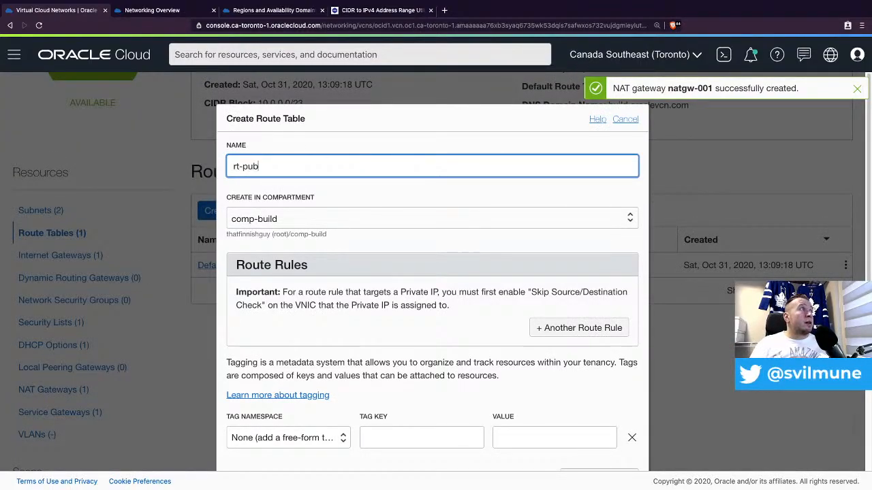
text(-001)
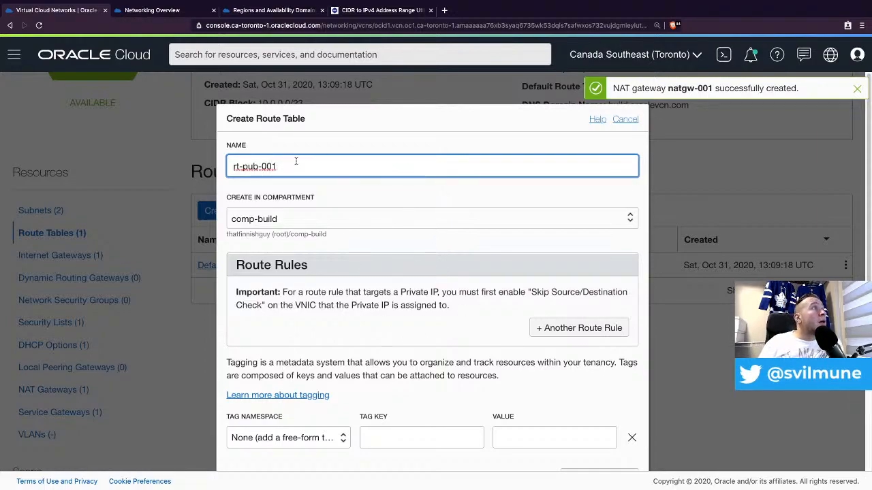
click(570, 330)
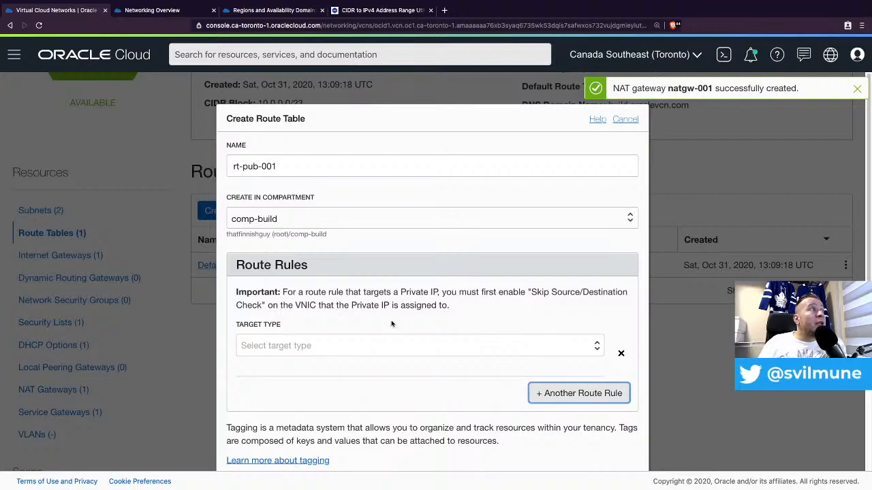
click(437, 345)
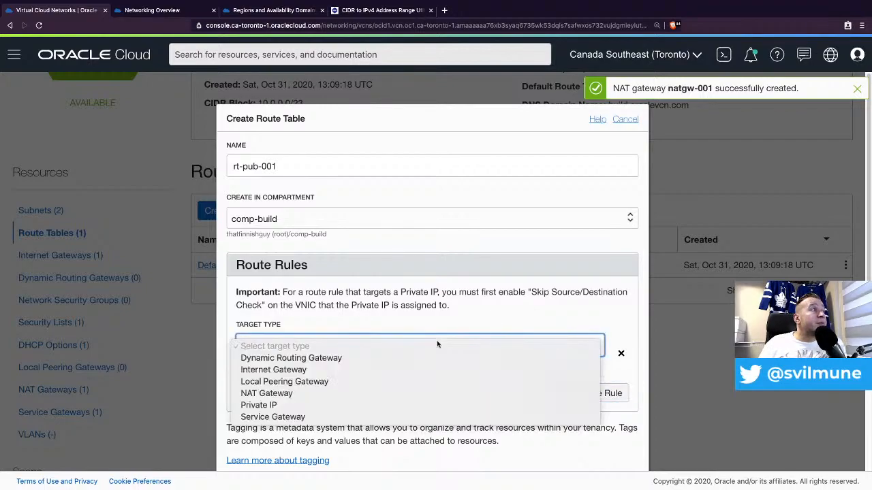
click(336, 371)
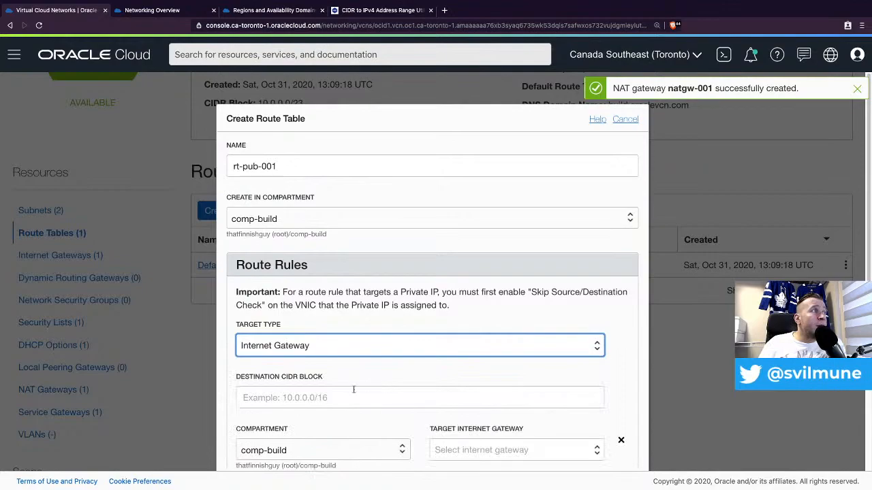
click(334, 395)
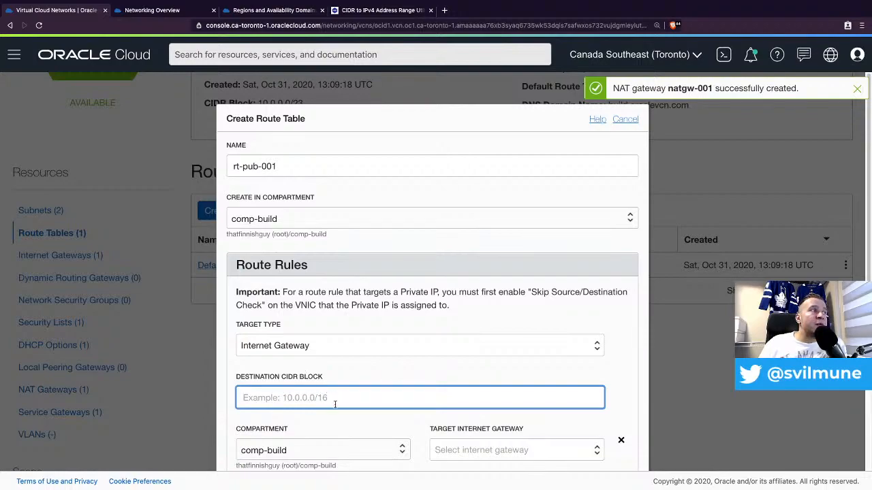
text(0.0.0.0)
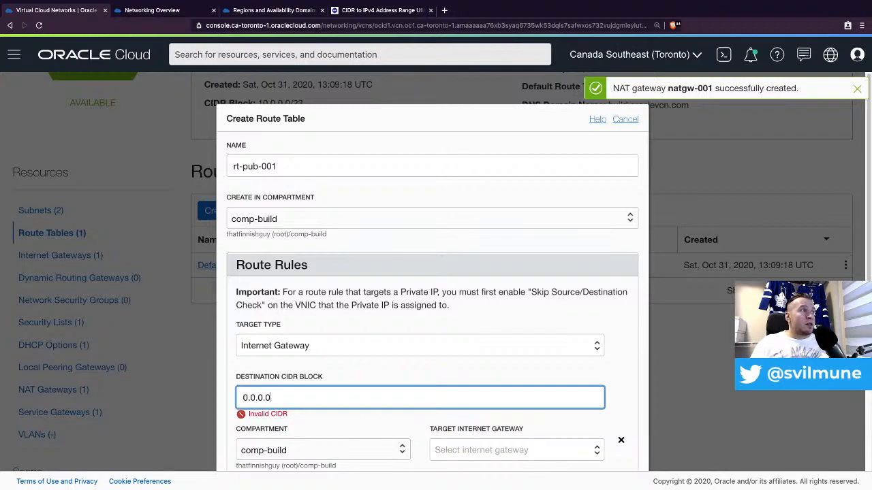
text(/0)
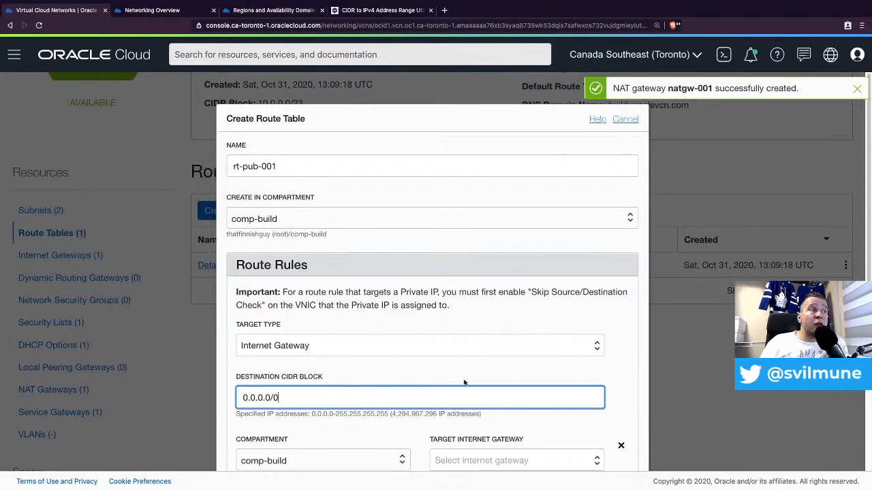
- Target the rule at igw-001 with description 'My IGW' and create the route table
scroll(442, 381, down, 1)
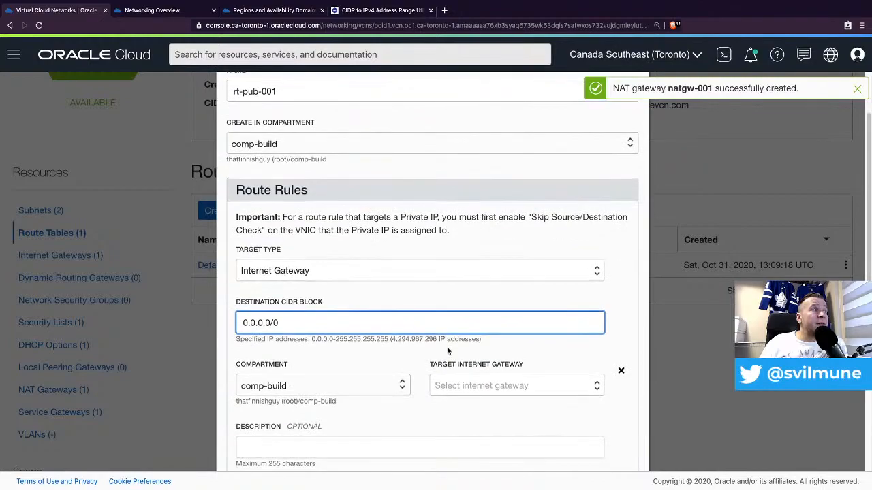
click(500, 394)
click(463, 401)
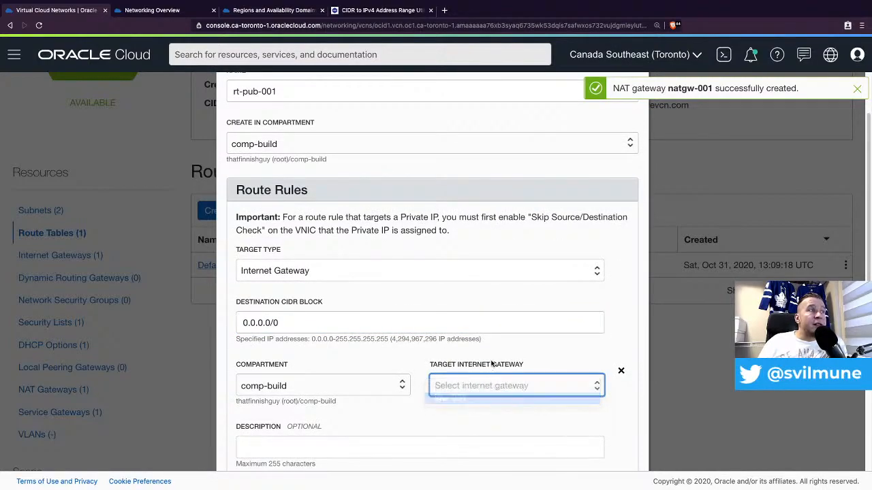
scroll(501, 361, down, 1)
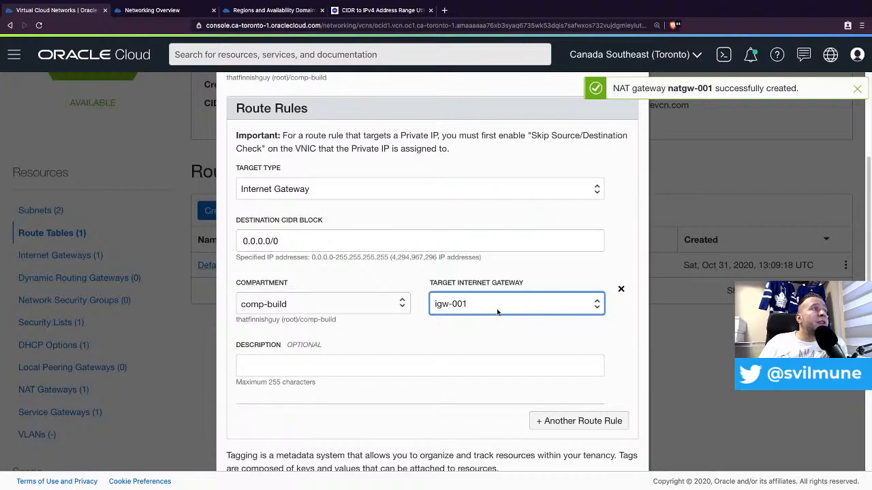
click(384, 365)
text(My)
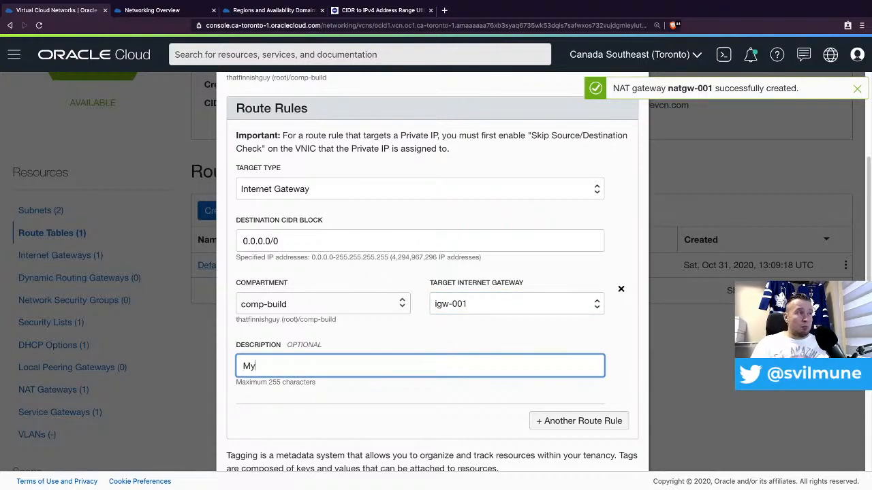
text( IGW)
scroll(559, 348, down, 3)
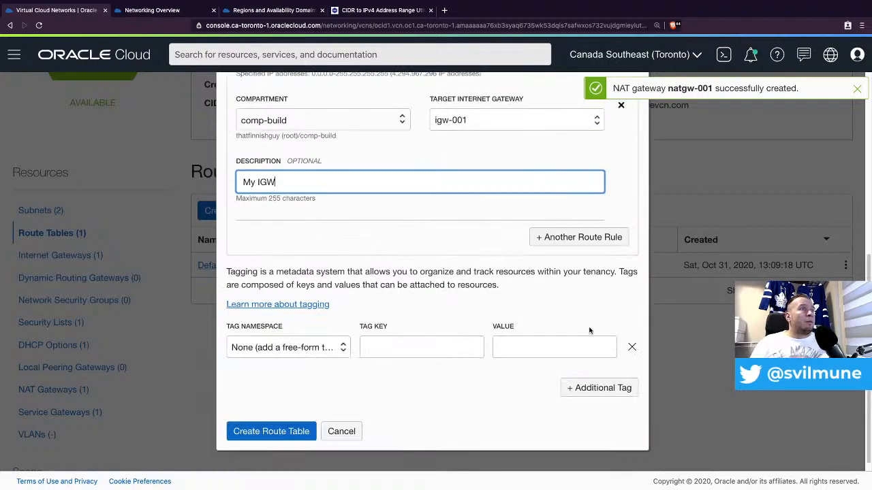
click(272, 433)
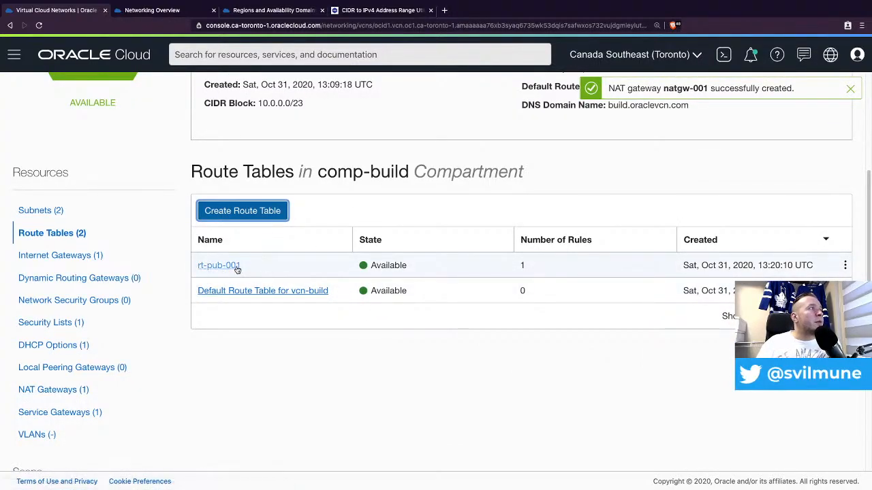
- Terminate subnet sub-pri-001 from the VCN's Subnets list
click(57, 212)
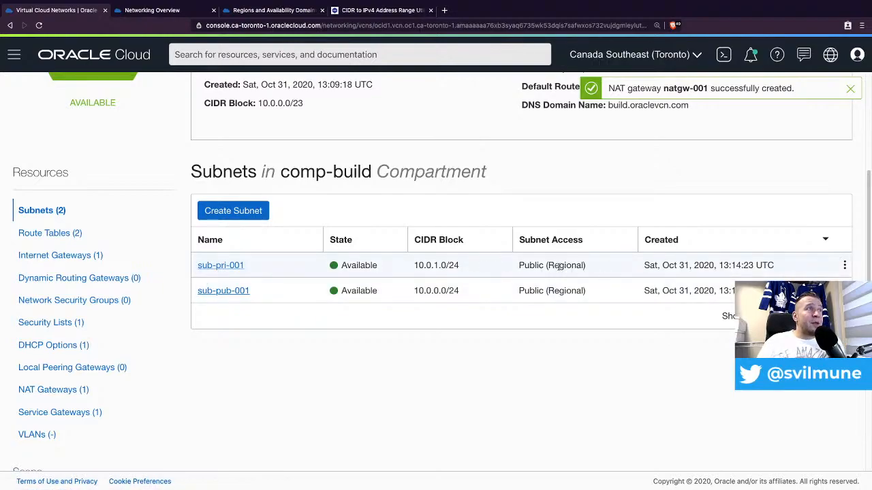
click(843, 264)
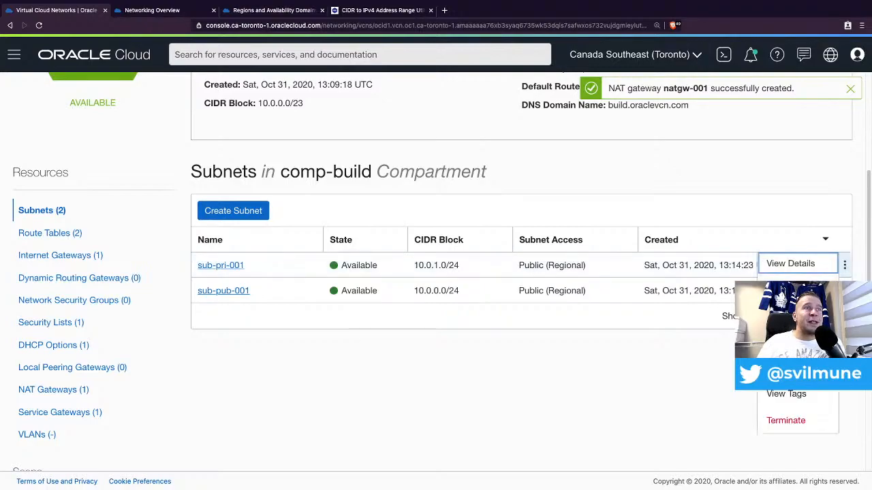
click(783, 422)
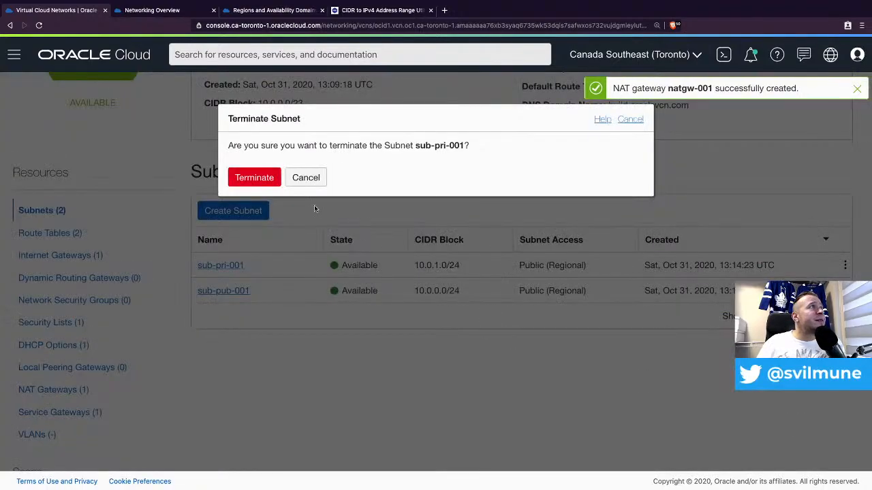
click(254, 178)
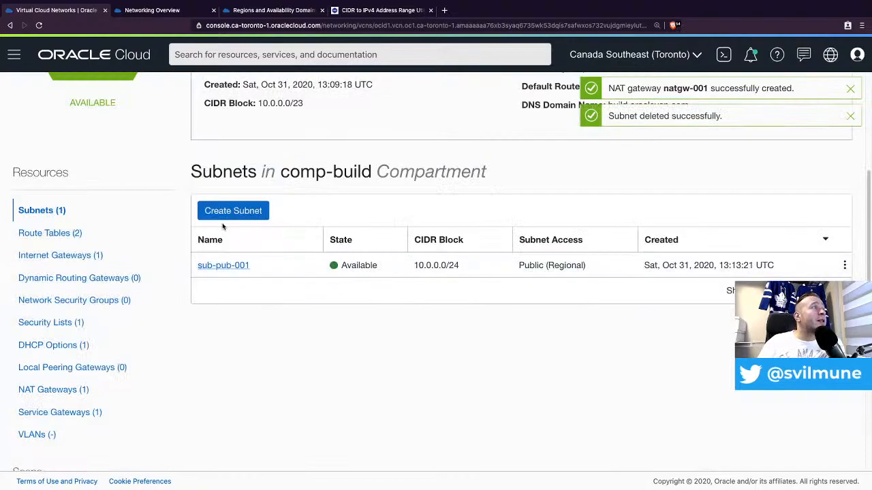
click(235, 211)
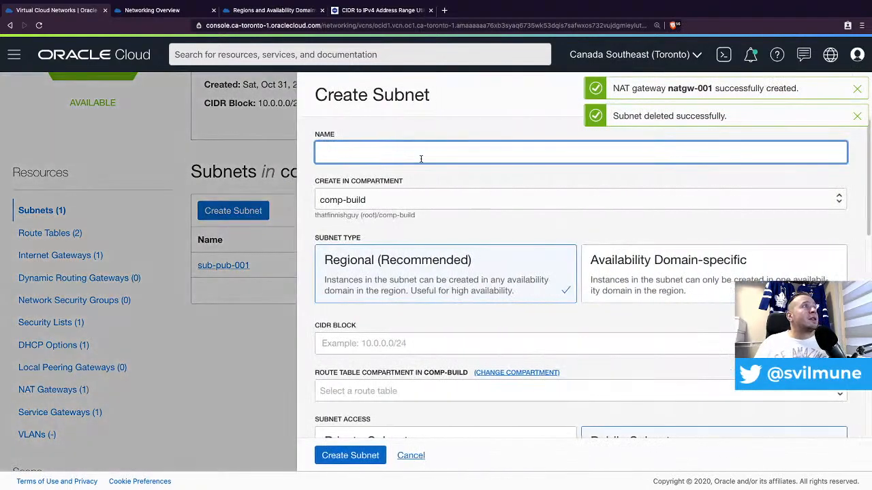
- Name the new subnet sub-pri-001 with CIDR 10.0.1.0/24 and make it private
text(10)
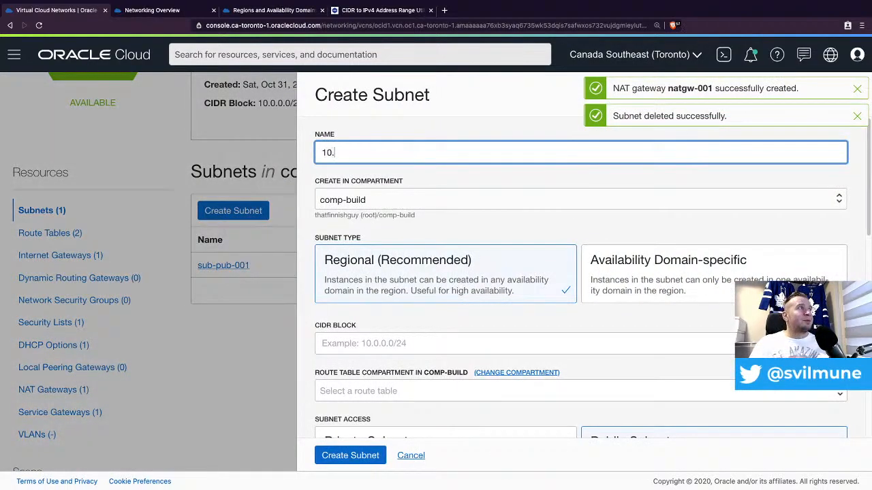
text(.0.1.0/24)
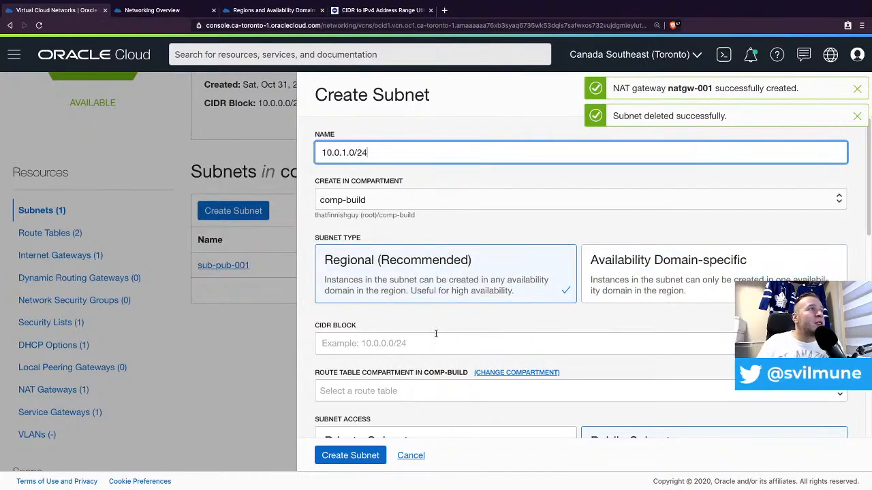
triple_click(374, 153)
text(s)
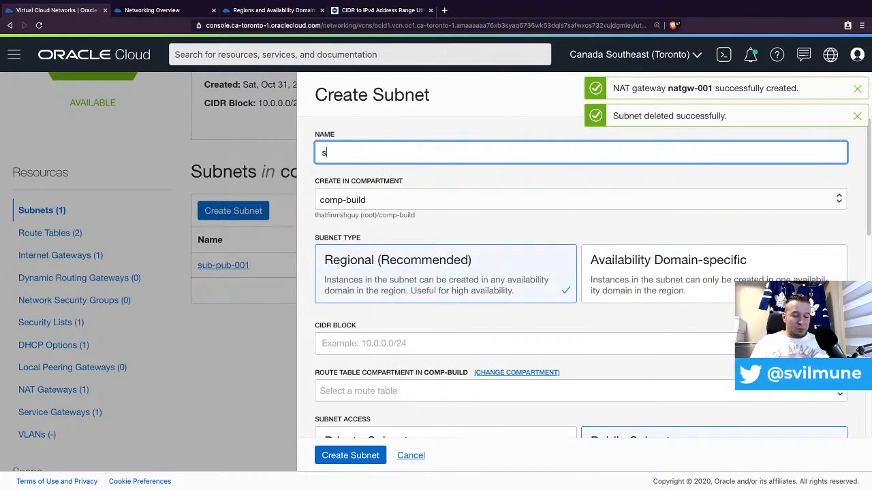
text(ub-pri-)
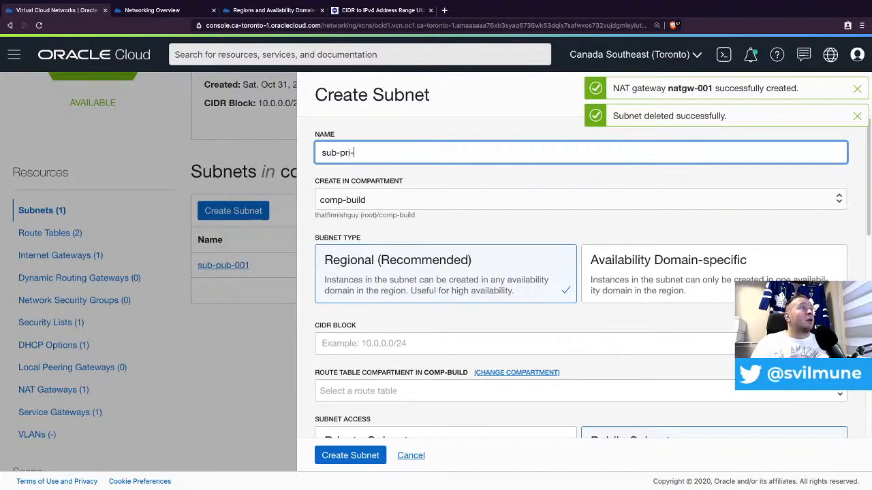
text(001)
click(389, 343)
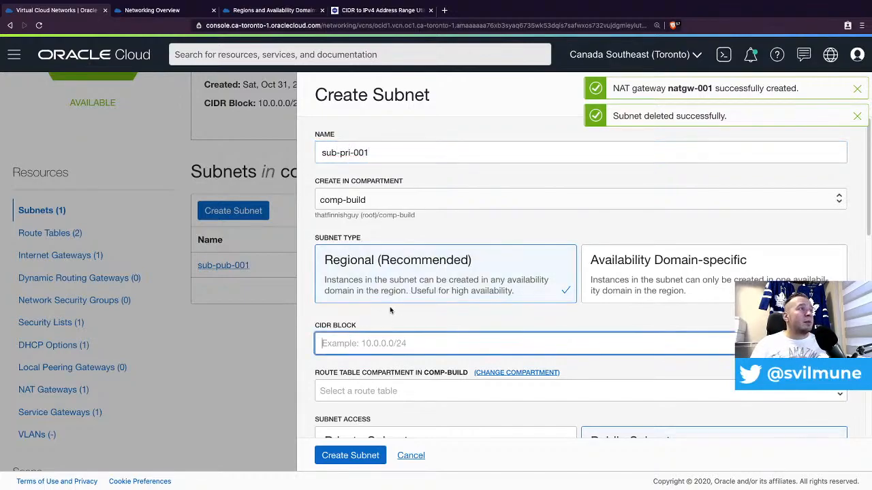
text(10.0.)
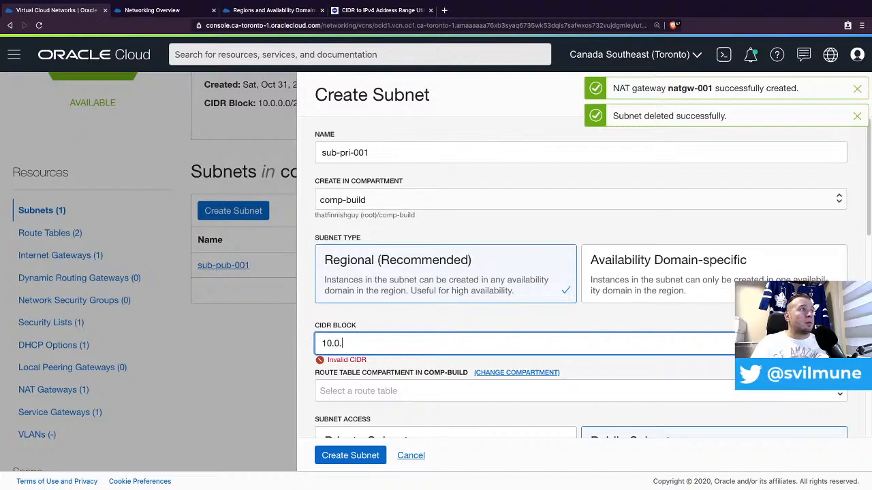
text(1.0/2)
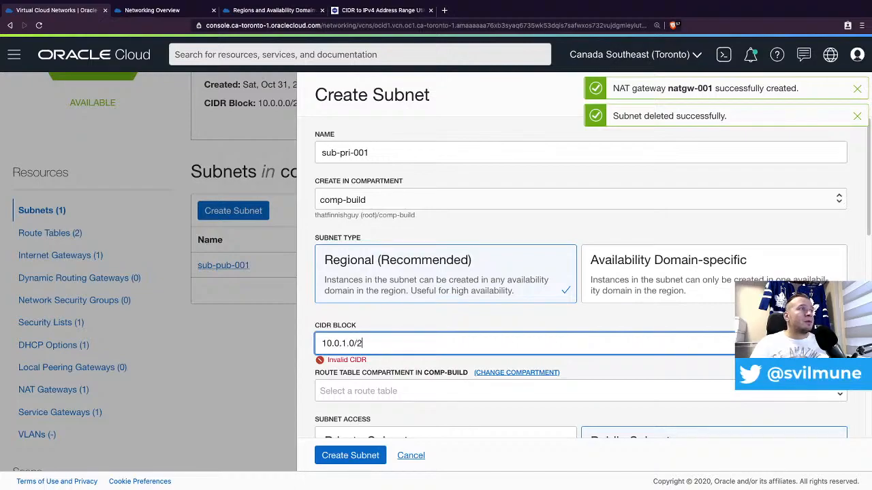
text(4)
scroll(434, 326, down, 1)
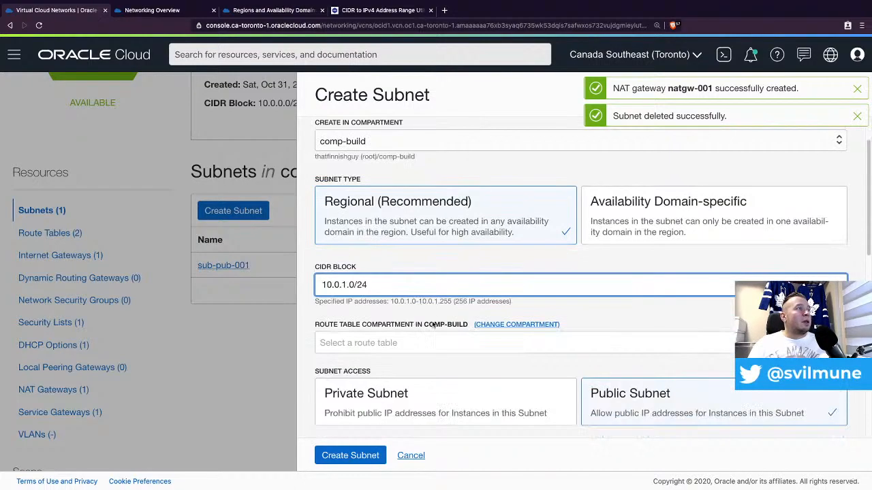
click(398, 400)
- Use the Default Route Table for vcn-build and set the DNS label to 'pri'
click(420, 343)
click(408, 354)
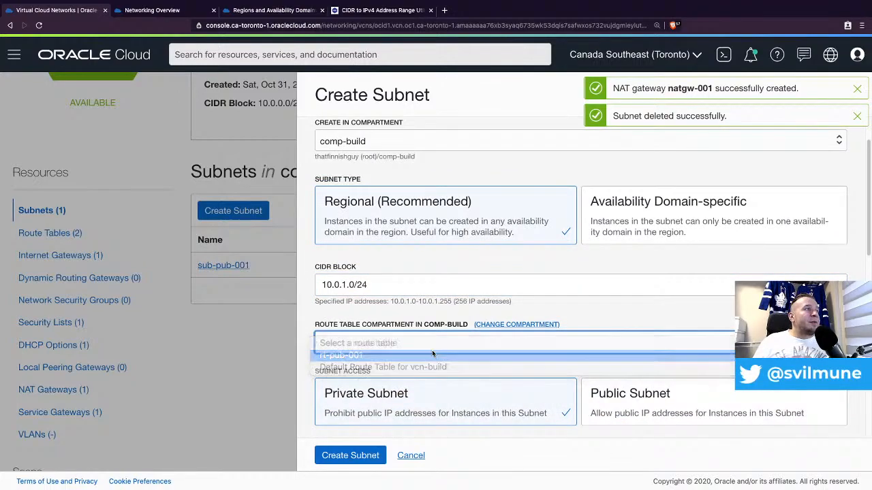
scroll(406, 342, down, 1)
click(408, 339)
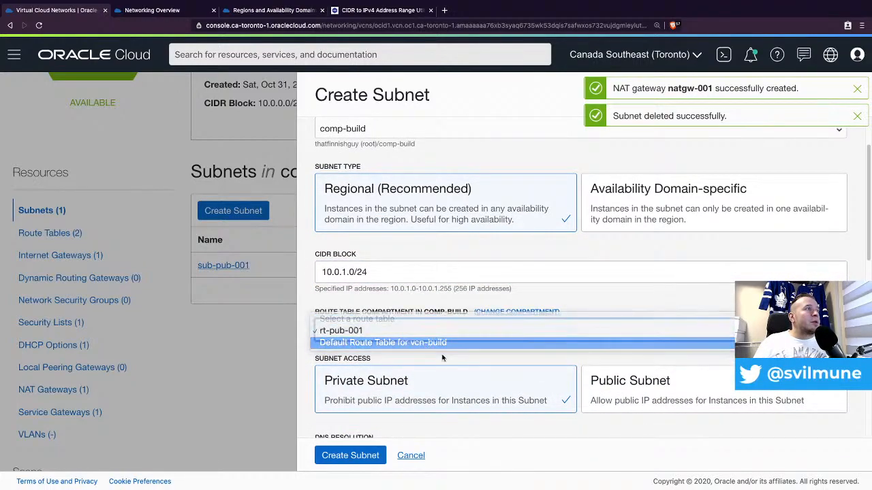
click(421, 343)
scroll(420, 334, down, 3)
click(419, 318)
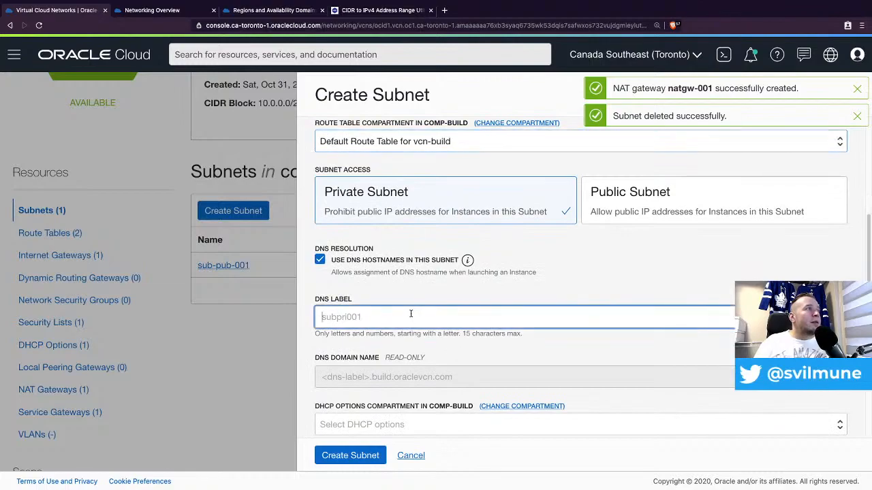
text(pri)
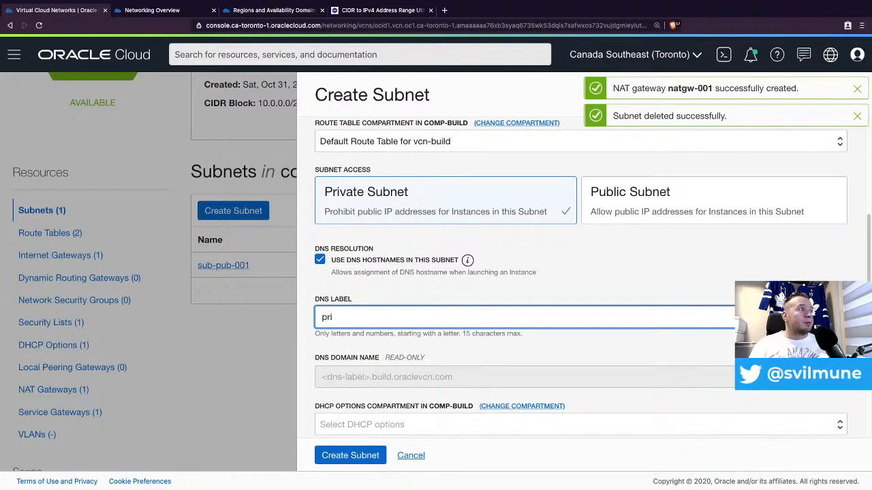
- Choose the default DHCP options and default security list for vcn-build, then create the subnet
scroll(419, 274, down, 2)
click(409, 288)
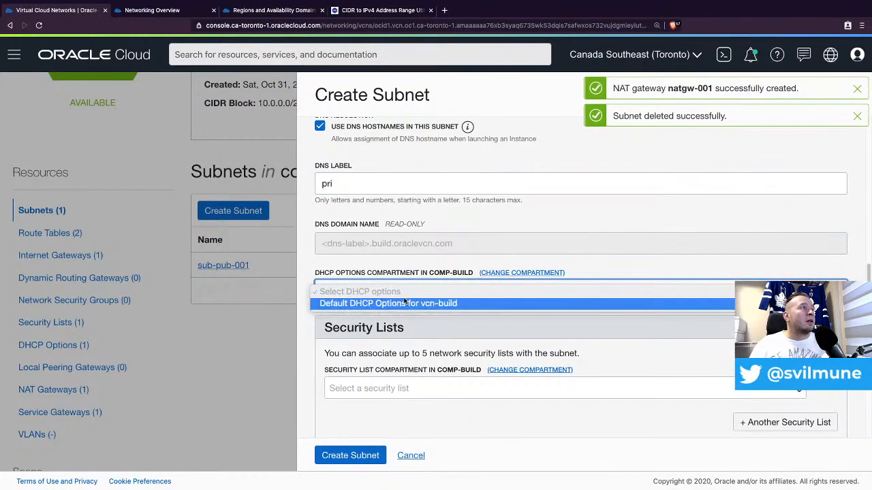
click(405, 303)
click(389, 386)
click(385, 402)
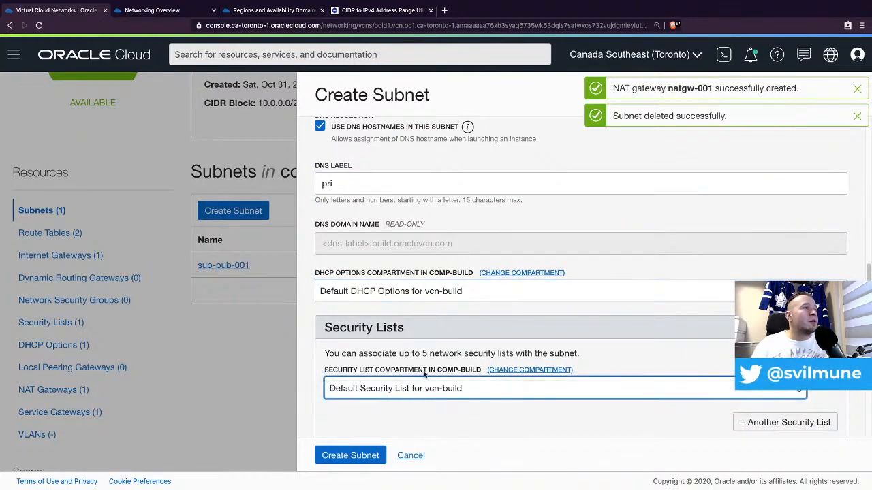
scroll(425, 373, down, 2)
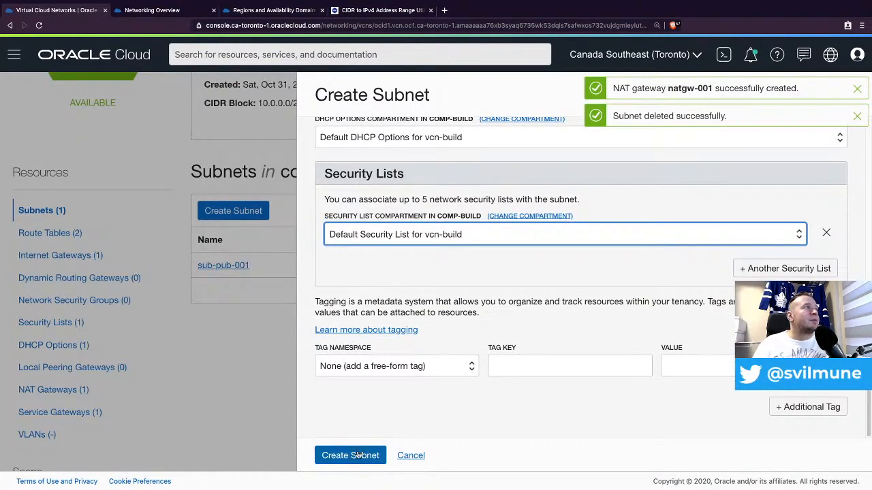
click(357, 455)
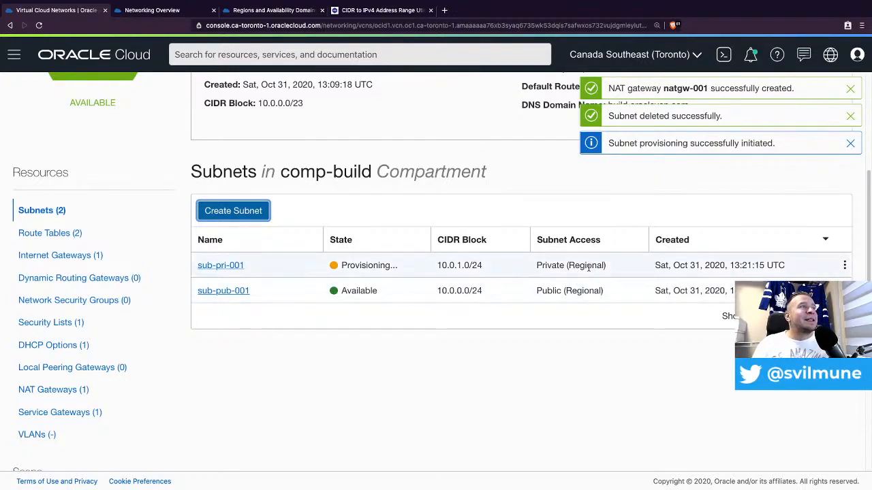
- Open rt-pub-001 and begin a Service Gateway route rule targeting sgw-001
click(66, 234)
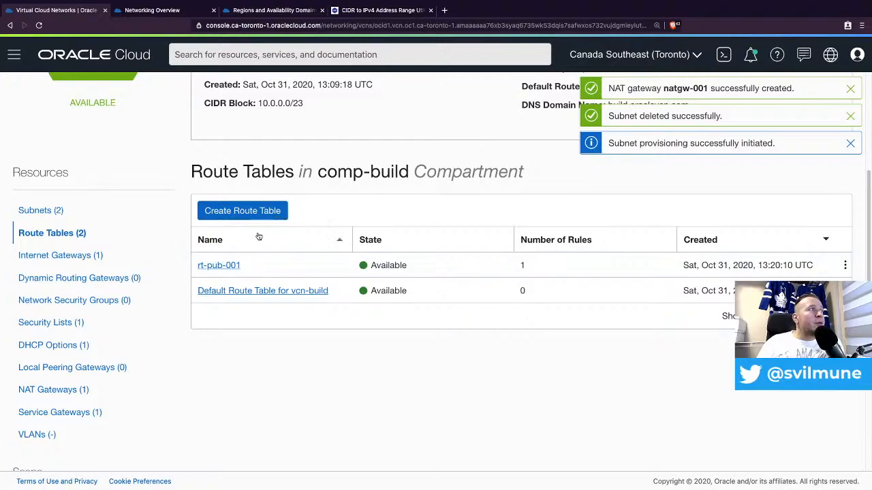
click(230, 266)
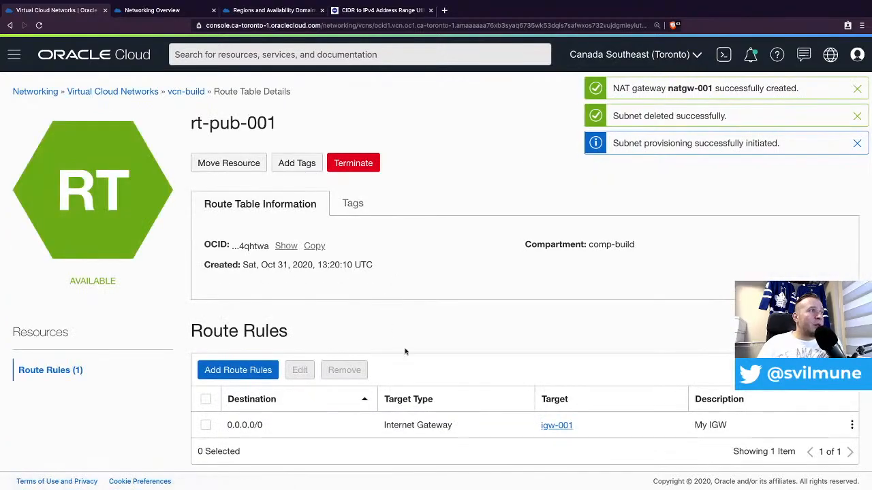
click(253, 372)
click(712, 264)
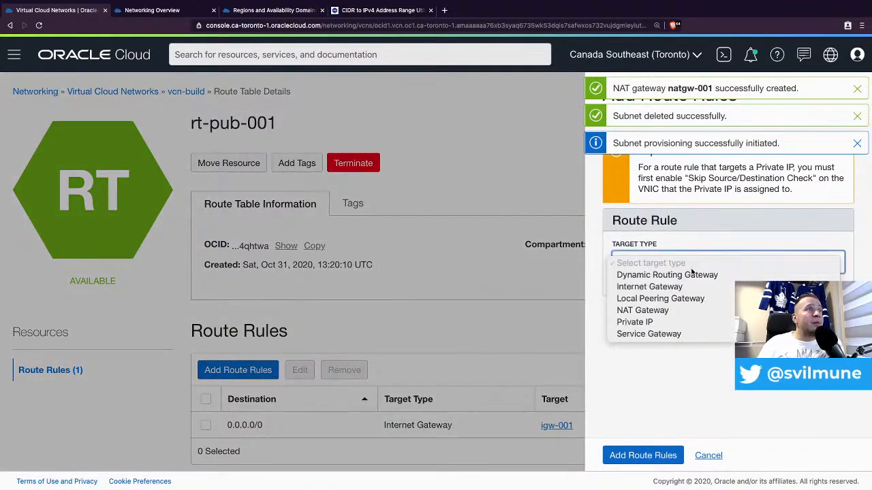
click(664, 337)
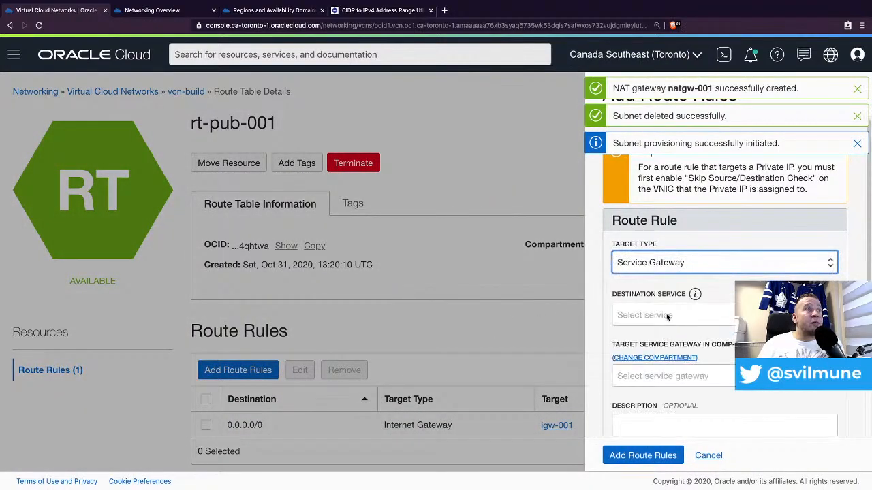
click(668, 317)
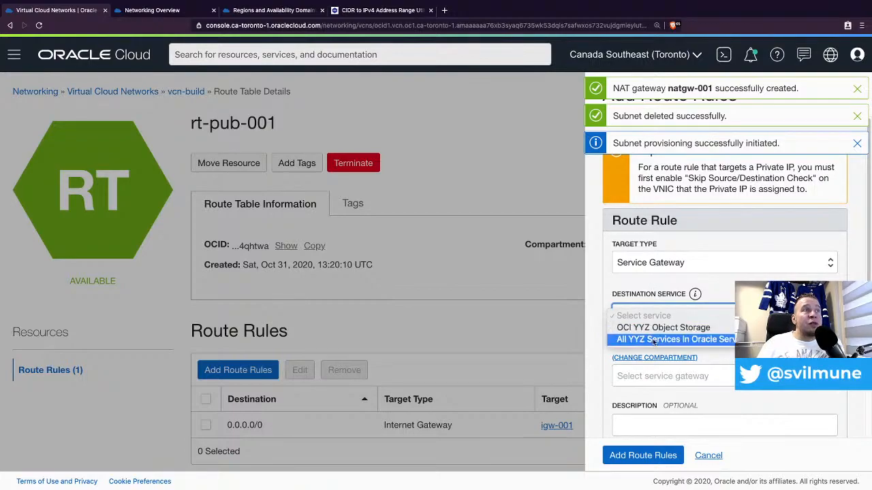
click(703, 340)
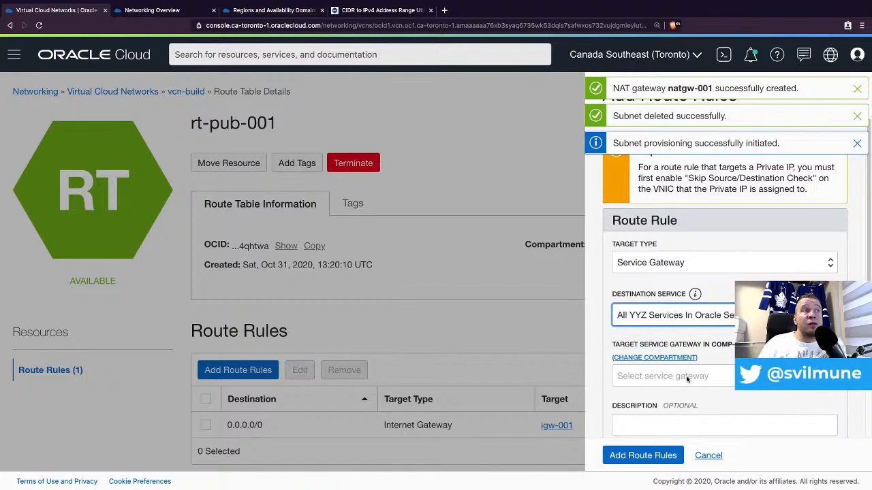
click(687, 378)
click(672, 388)
- Describe the rule 'My SGW', set its destination to OCI YYZ Object Storage, and save it
scroll(678, 367, down, 1)
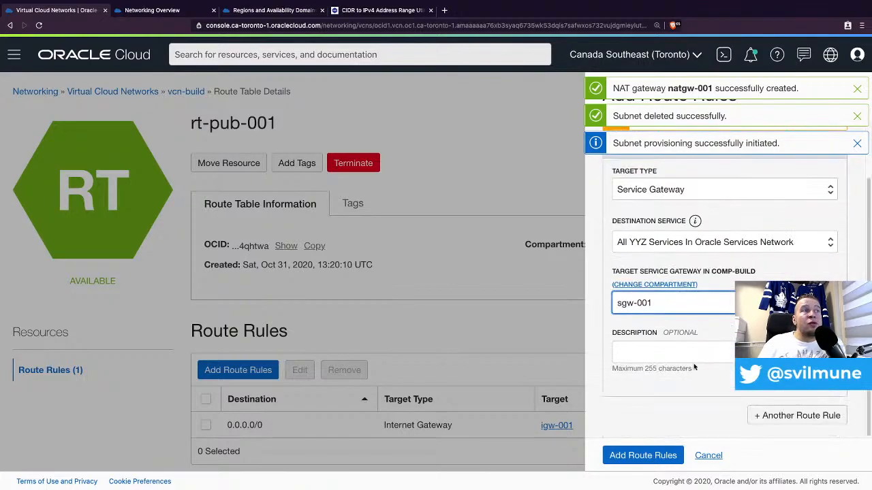
click(679, 347)
text(My SGW)
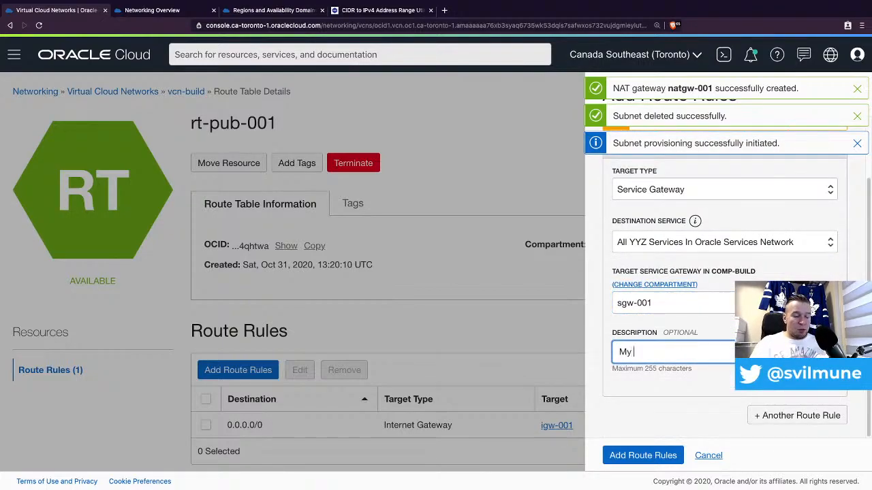
click(639, 457)
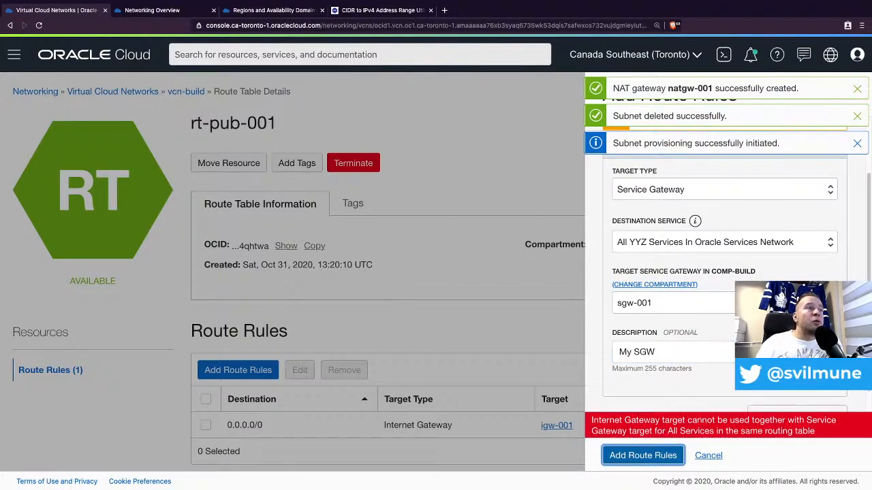
scroll(702, 357, up, 1)
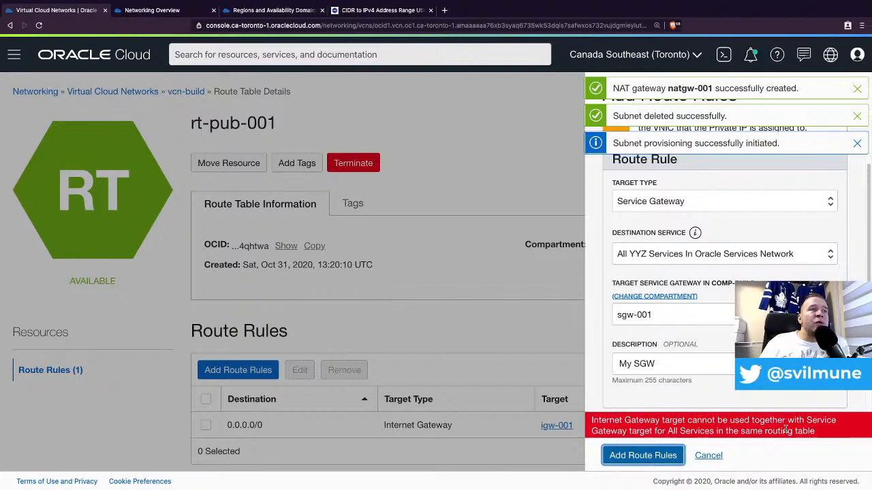
click(689, 254)
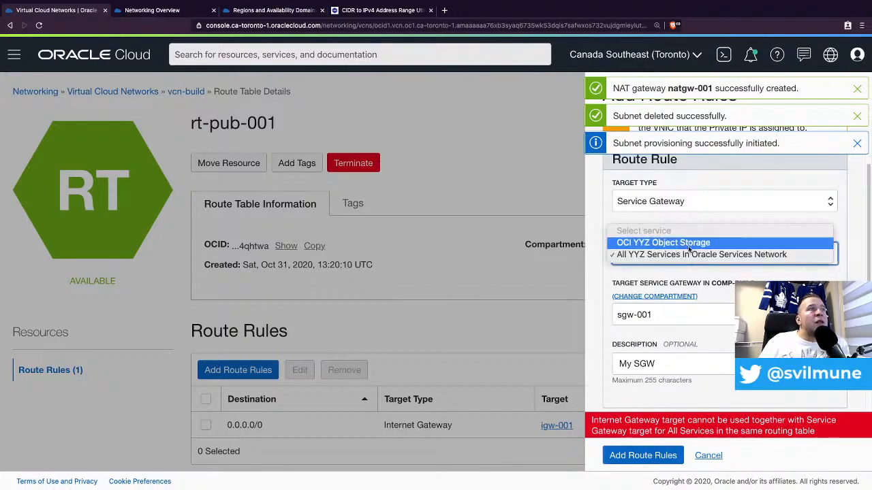
click(688, 244)
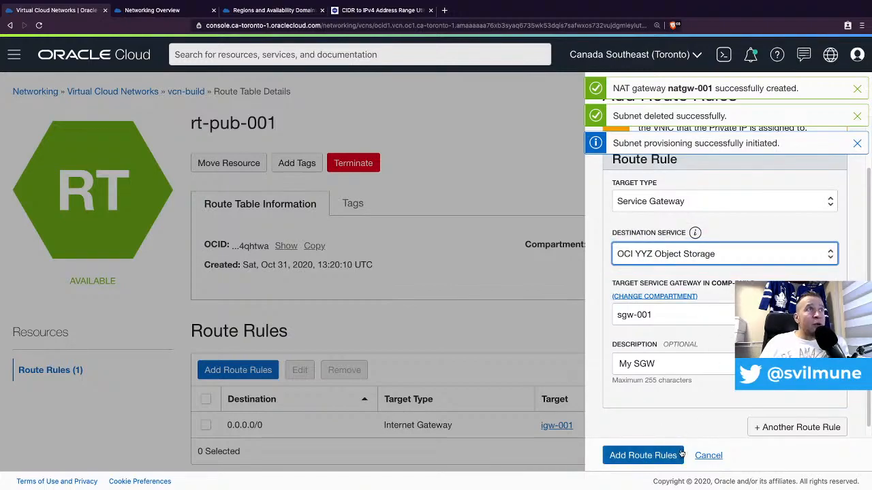
click(652, 458)
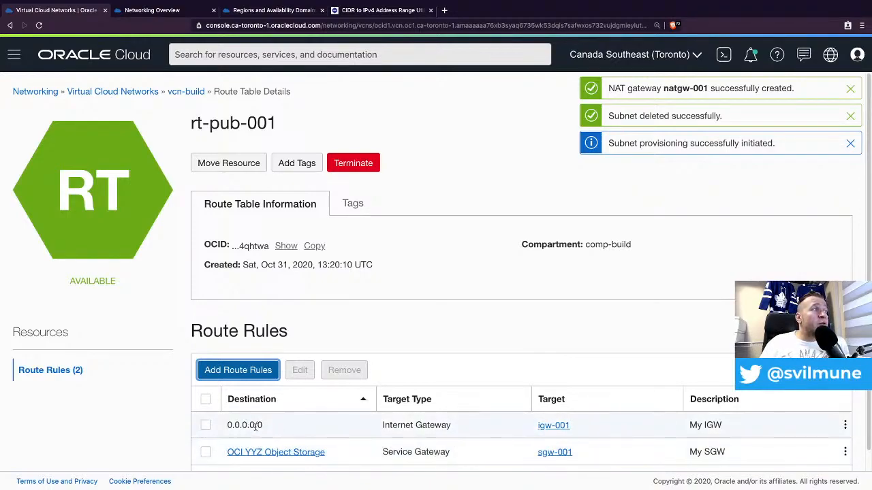
- From the vcn-build overview, start a new route table named rt-pri-001
click(183, 91)
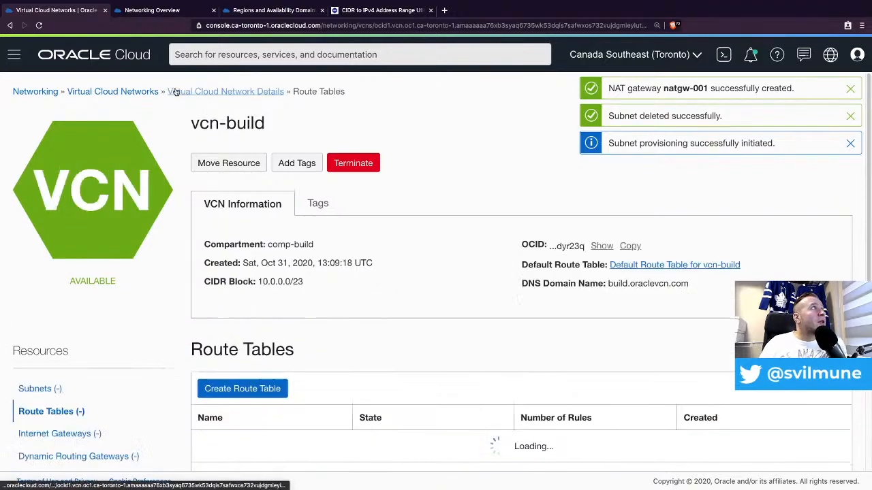
scroll(345, 255, down, 1)
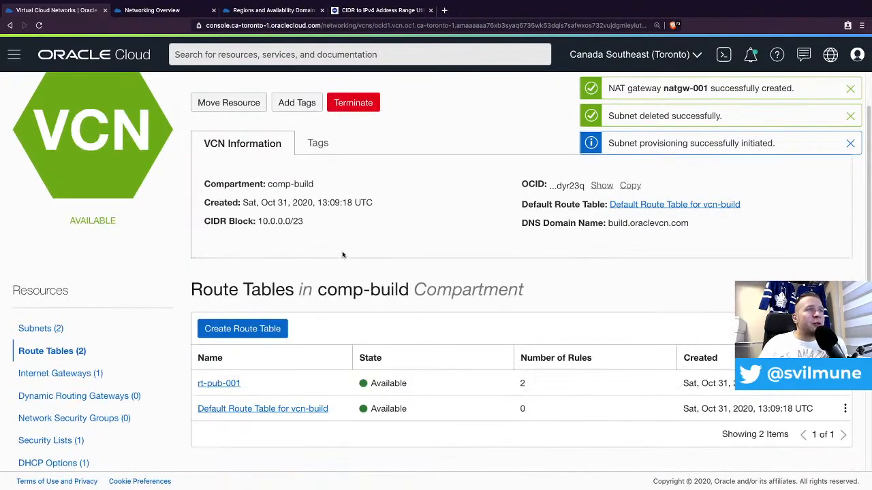
click(267, 332)
click(295, 170)
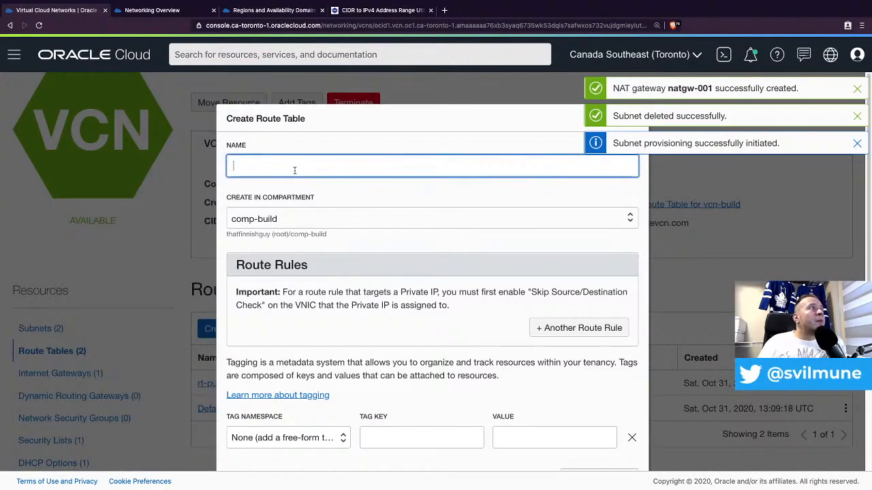
text(rt)
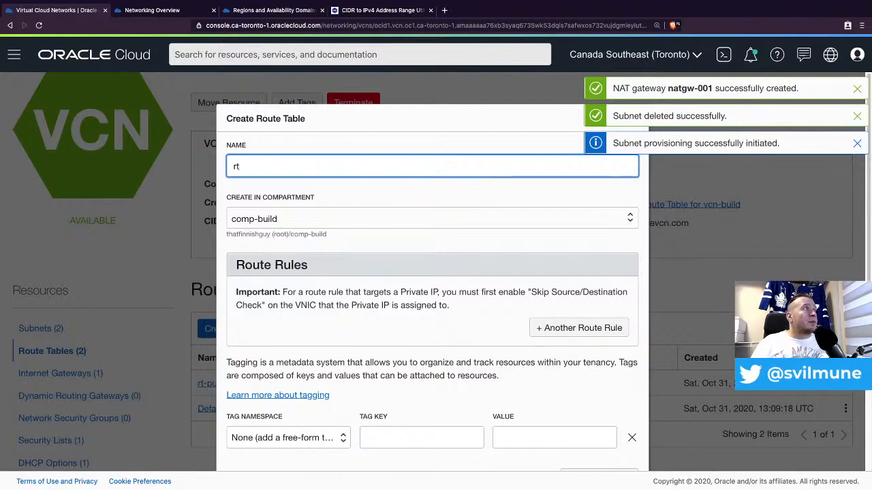
text(-pri-001)
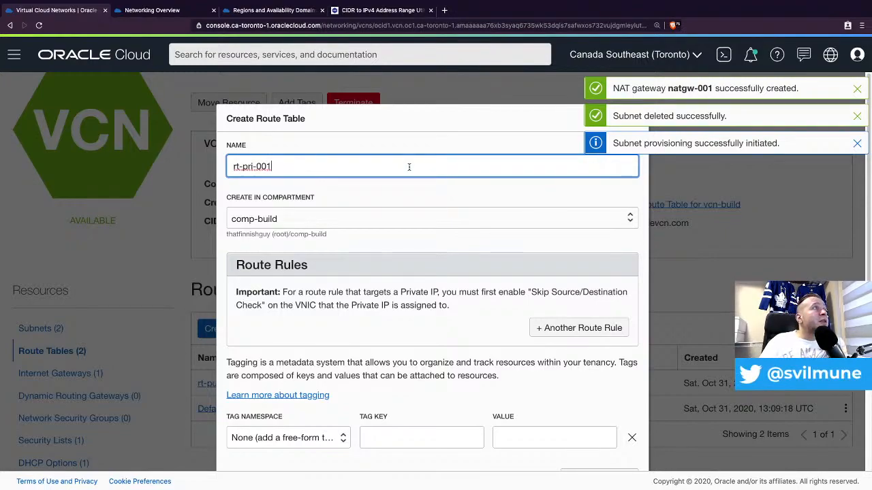
scroll(389, 305, down, 1)
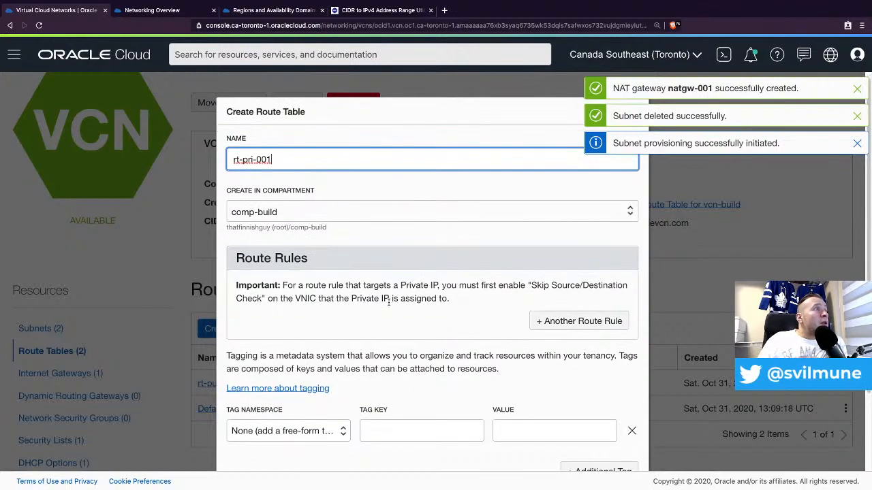
- Add a rule sending 0.0.0.0/0 to NAT gateway natgw-001
click(597, 324)
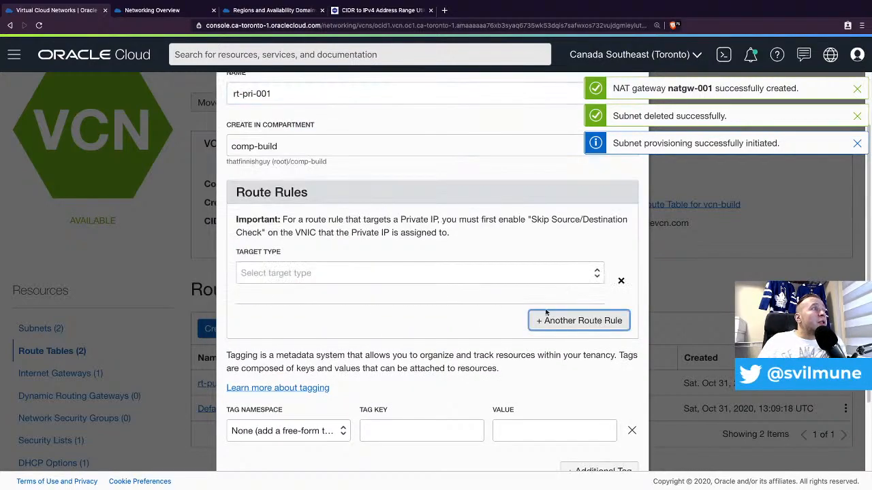
click(543, 273)
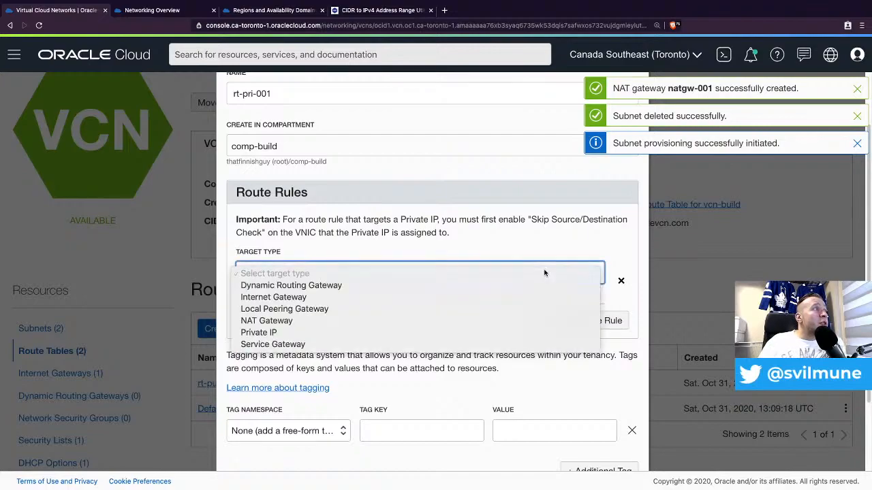
click(391, 316)
click(310, 325)
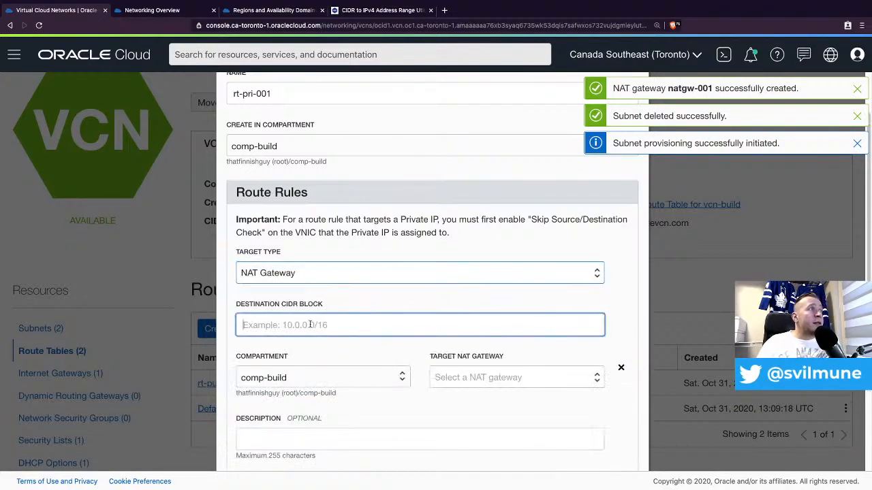
text(0.0.0)
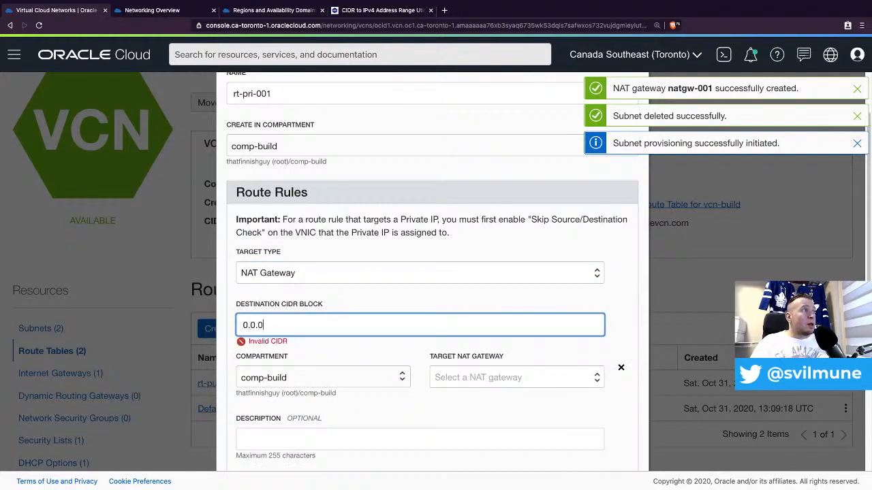
text(.0/0)
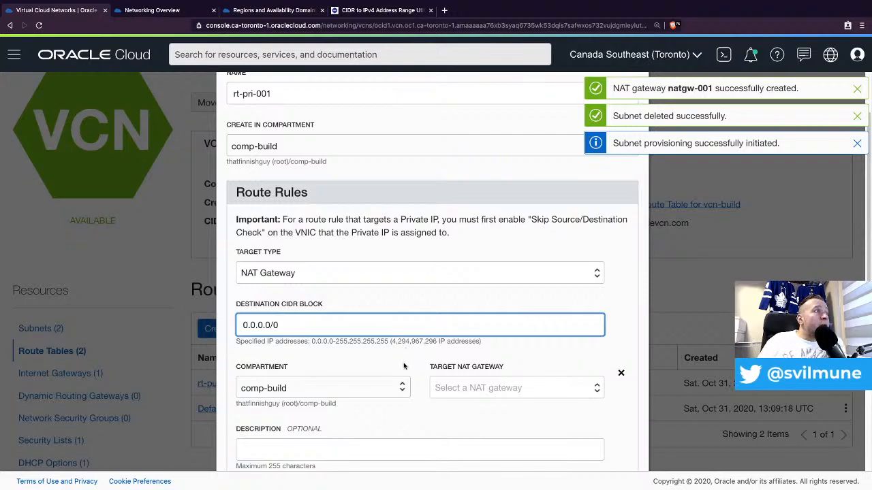
click(455, 387)
click(455, 401)
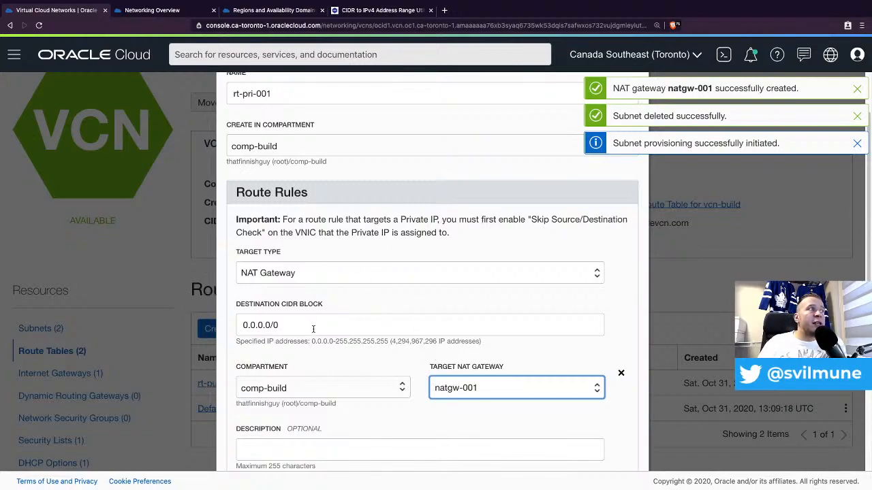
- Give the NAT rule the description 'My NATGW'
scroll(408, 366, down, 1)
click(328, 436)
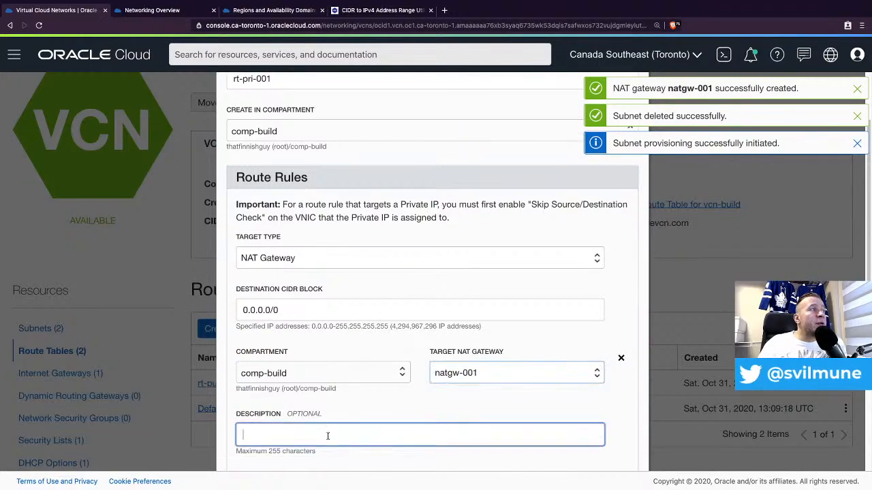
text(My N)
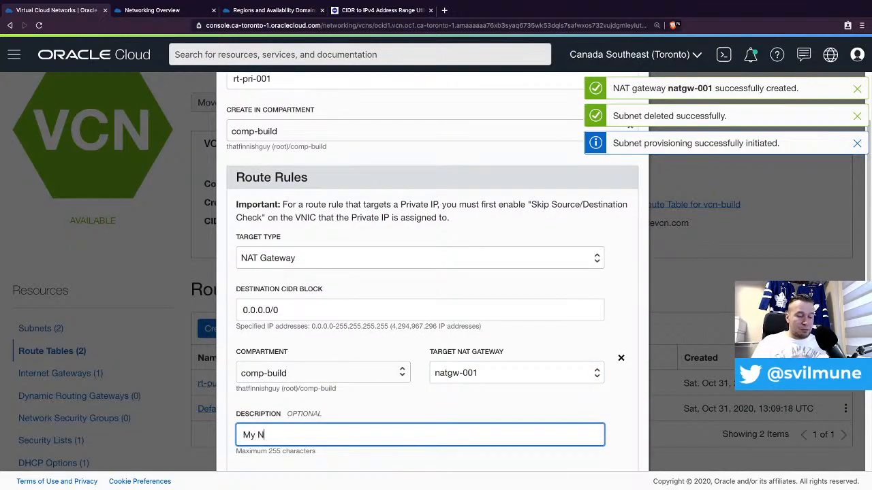
text(ATGW)
scroll(407, 373, down, 4)
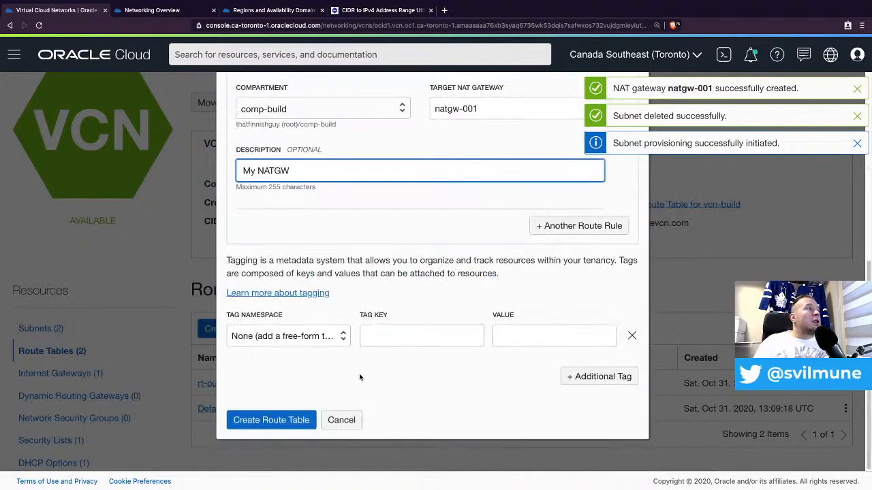
scroll(305, 403, up, 3)
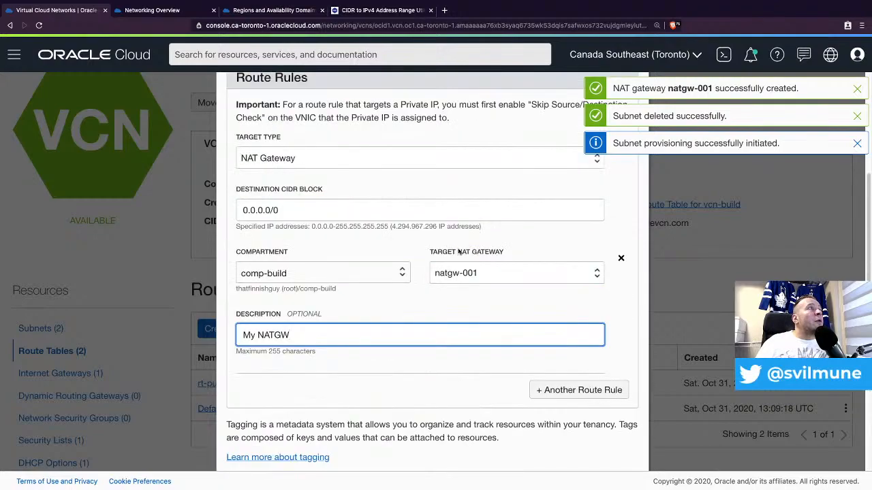
- Add a rule routing All YYZ Services to sgw-001, described 'My SG', and create the table
click(576, 388)
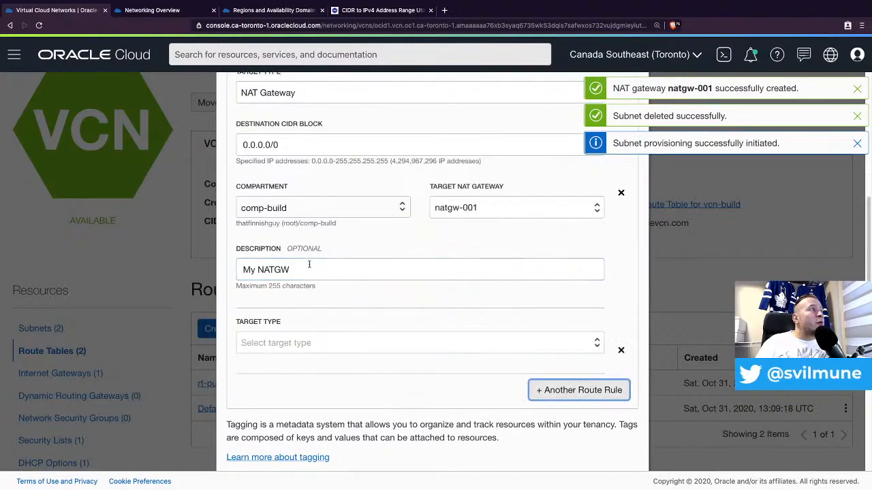
click(292, 343)
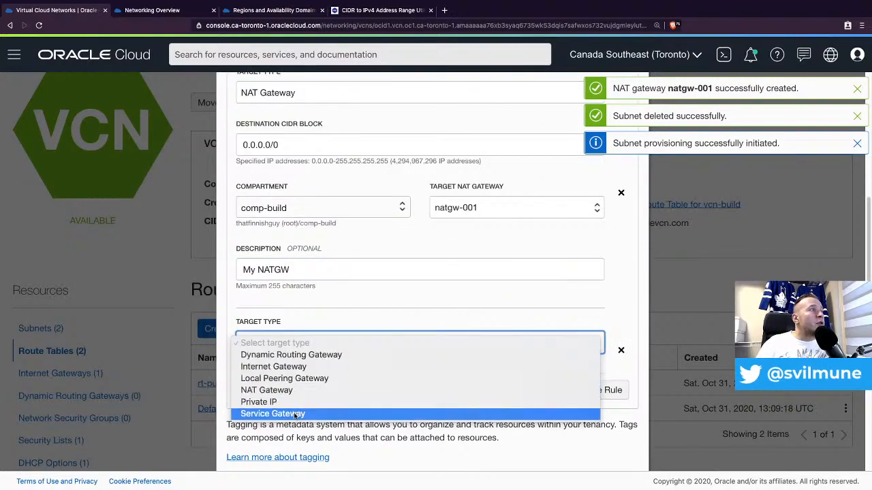
click(320, 413)
click(324, 399)
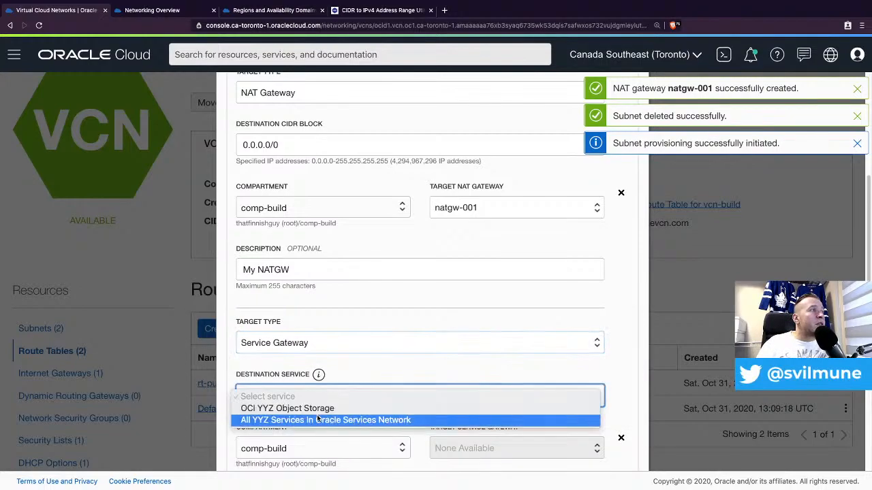
click(322, 419)
scroll(402, 361, down, 1)
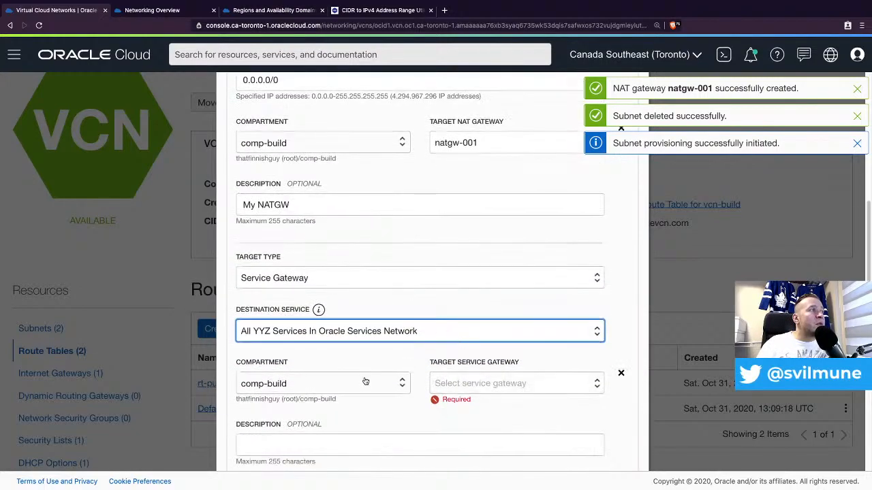
click(453, 383)
click(455, 400)
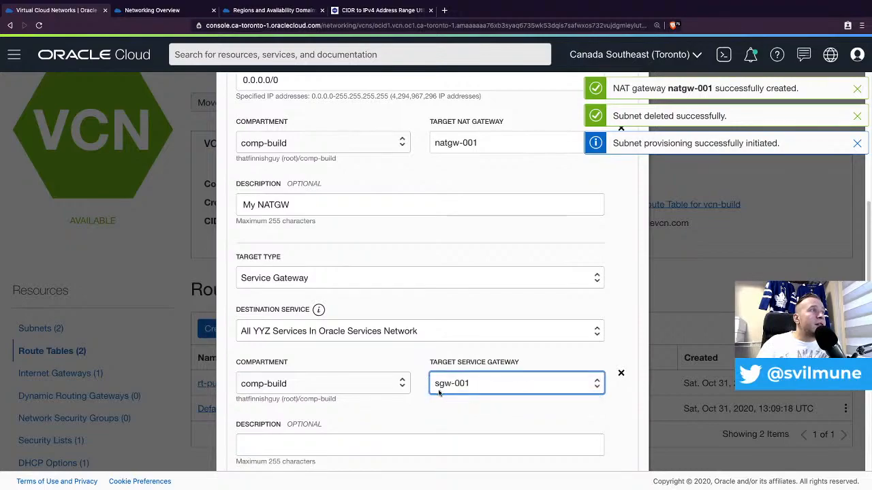
click(369, 440)
text(My)
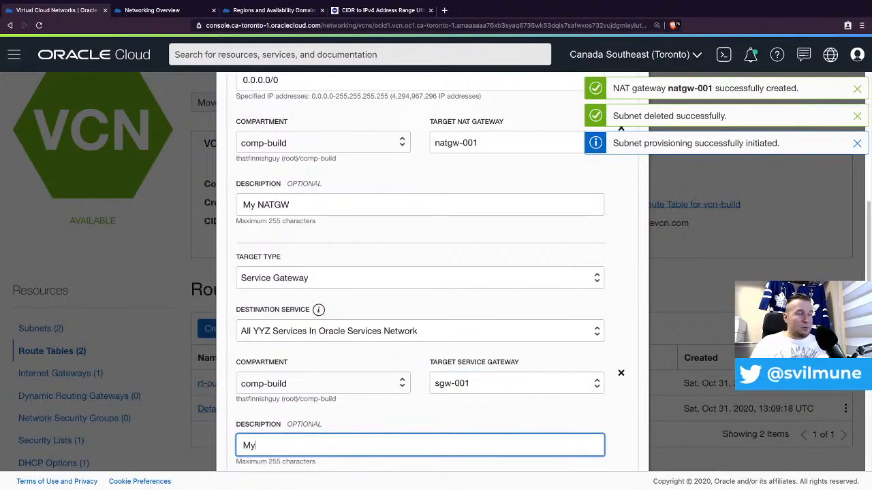
text( SGW)
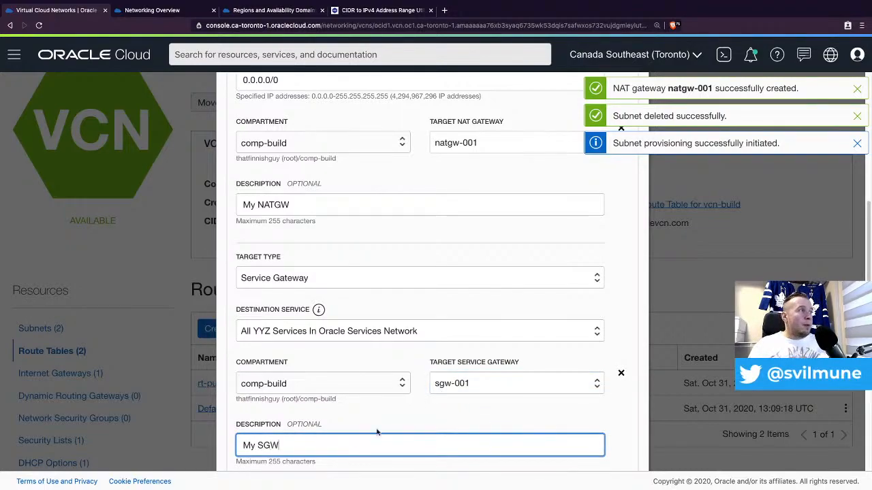
scroll(376, 432, down, 5)
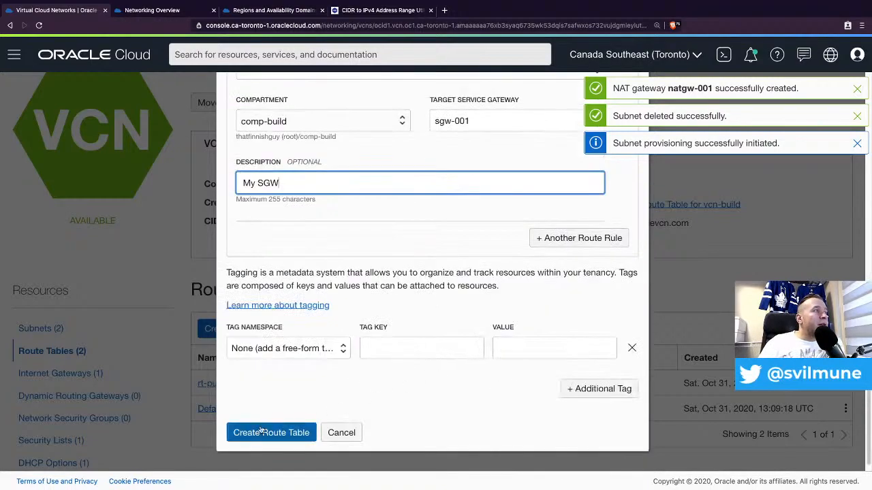
click(262, 431)
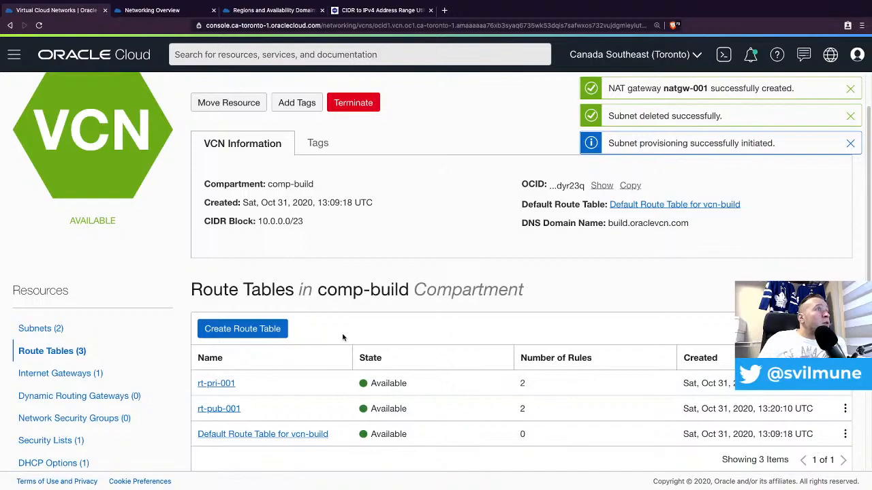
- Edit subnet sub-pri-001 to use route table rt-pri-001 and save the change
click(37, 329)
click(230, 384)
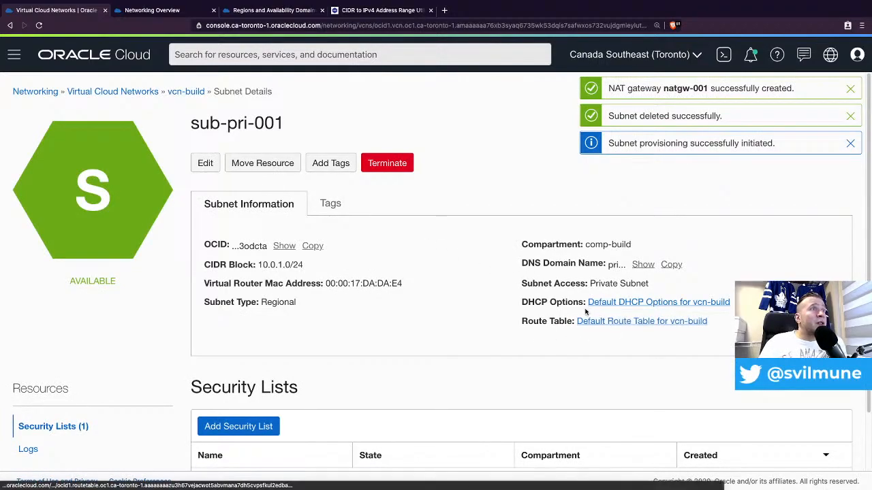
click(205, 164)
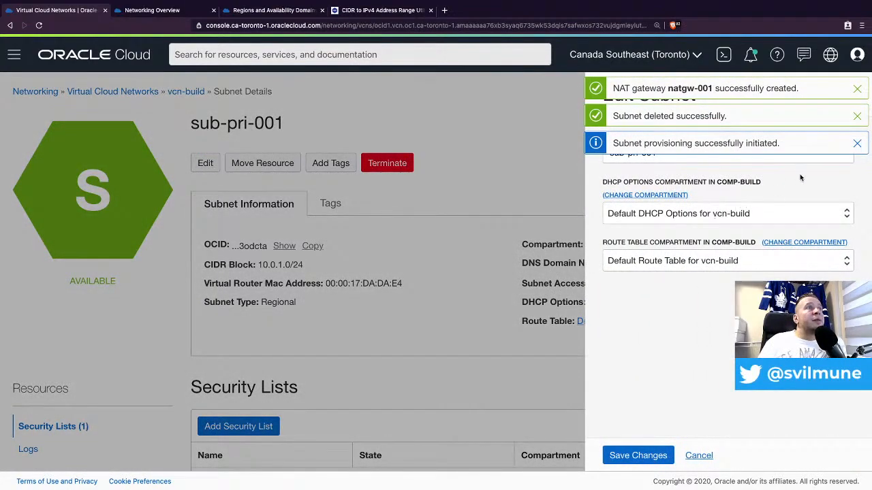
click(856, 89)
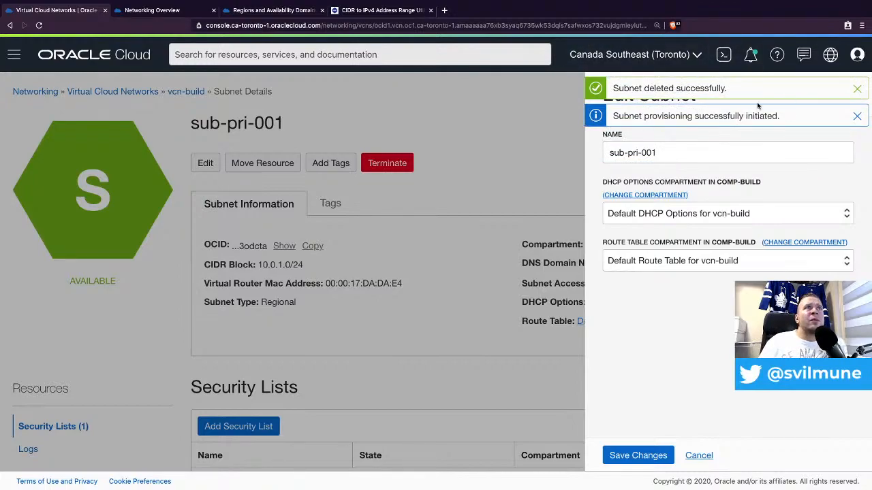
click(856, 91)
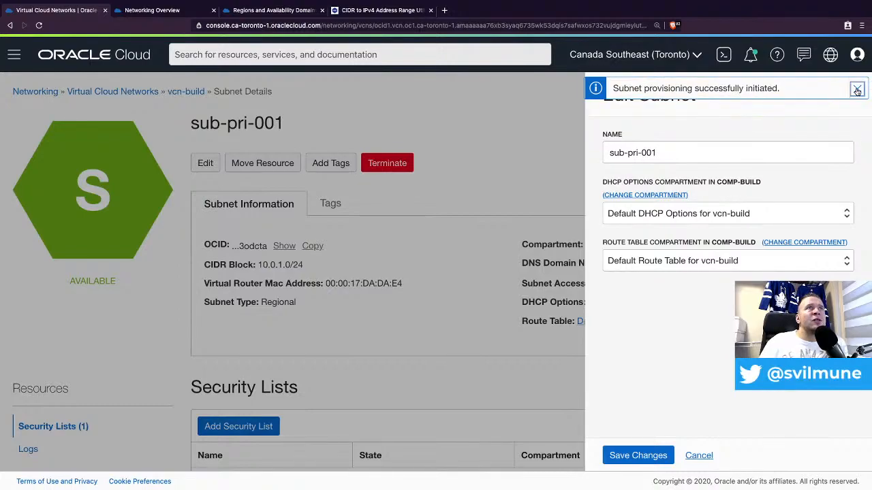
click(856, 89)
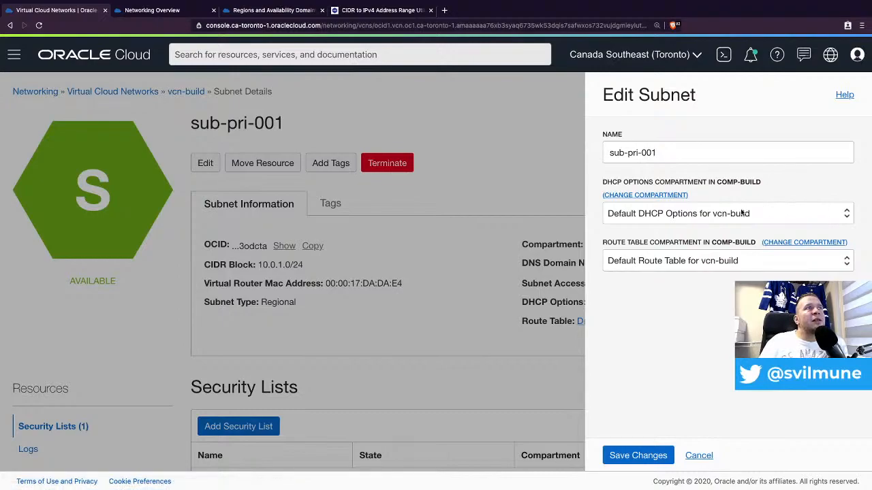
click(701, 262)
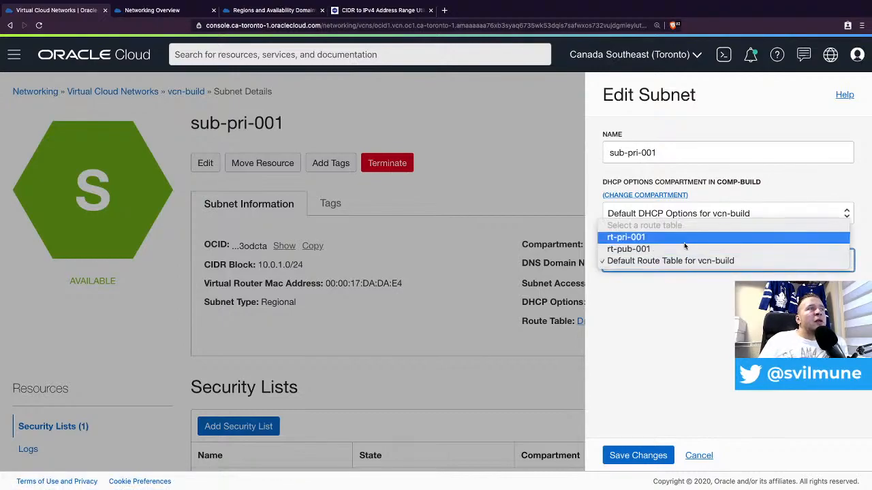
click(685, 238)
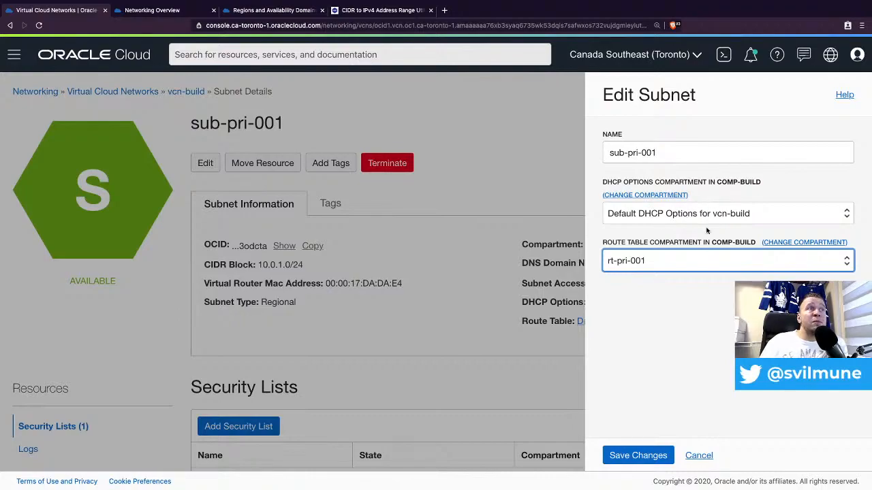
click(645, 456)
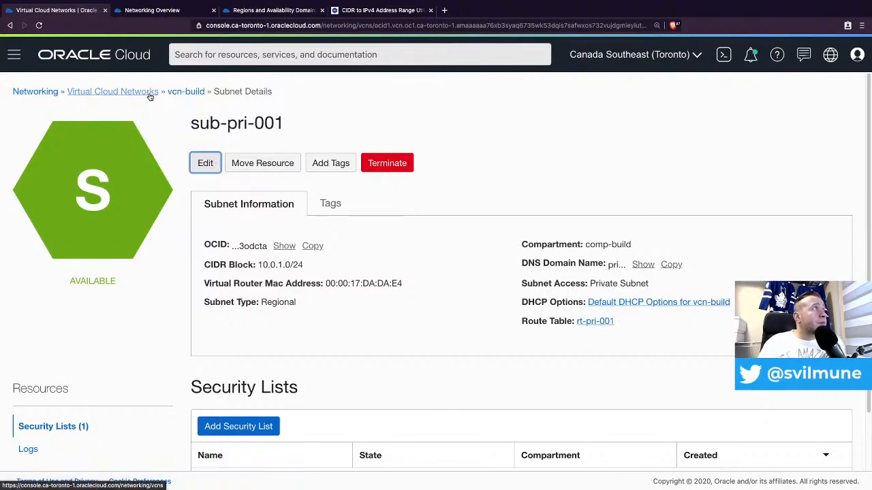
- Switch subnet sub-pub-001 from the default route table to rt-pub-001 and save
click(176, 92)
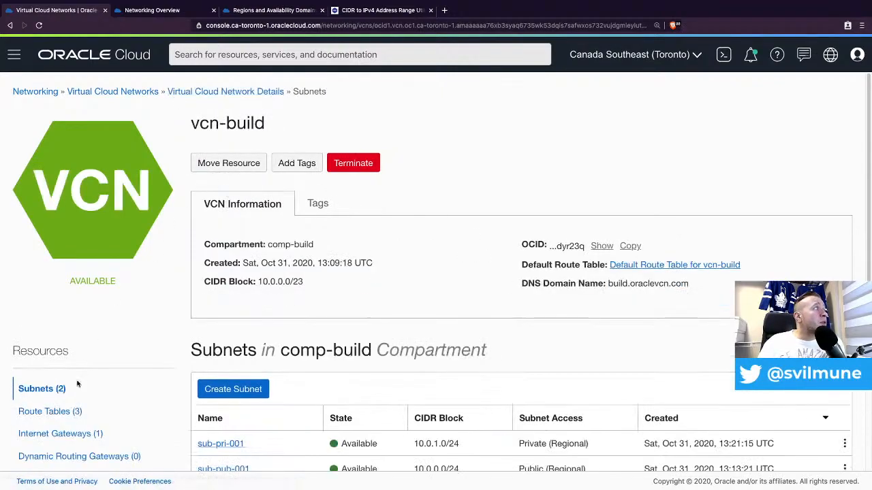
scroll(239, 430, down, 1)
click(224, 461)
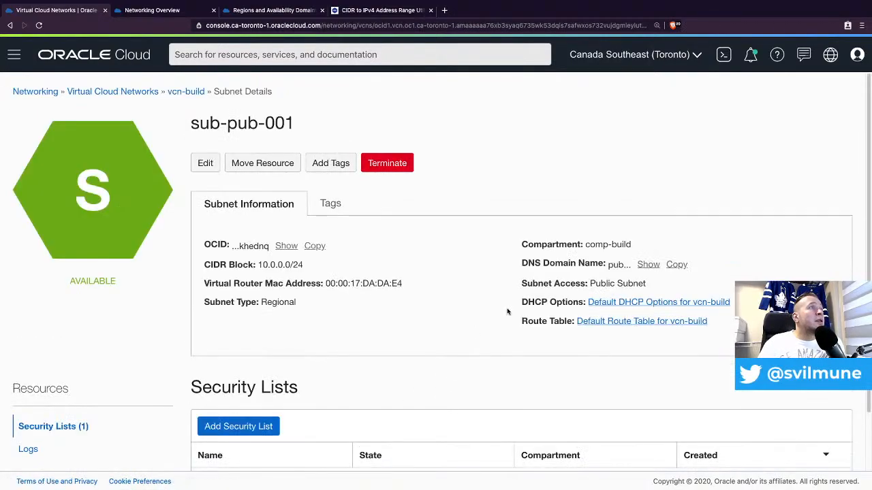
click(208, 149)
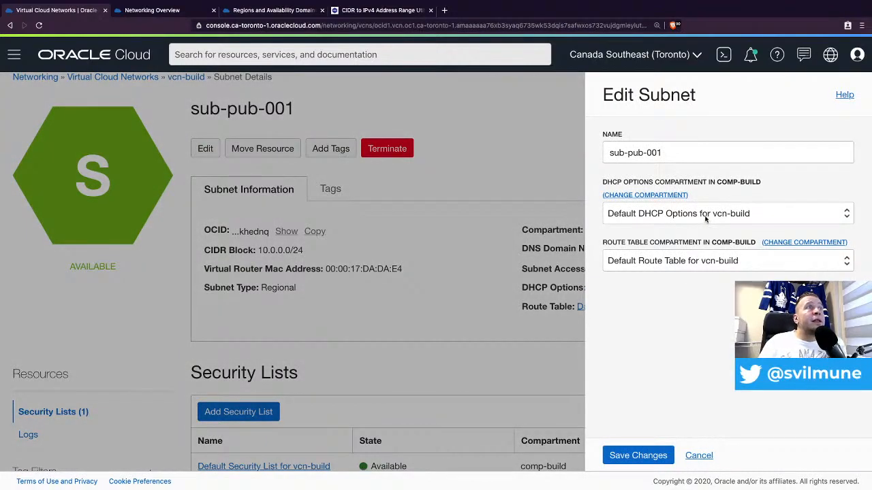
click(673, 267)
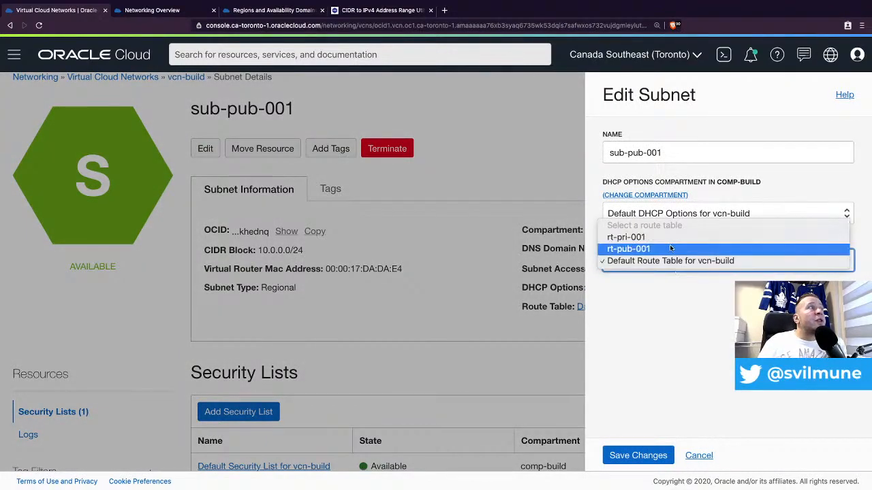
click(671, 248)
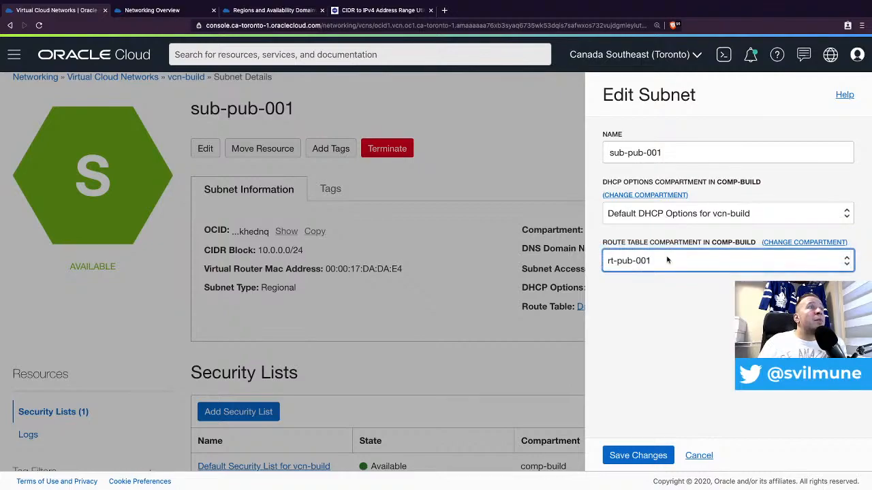
click(633, 456)
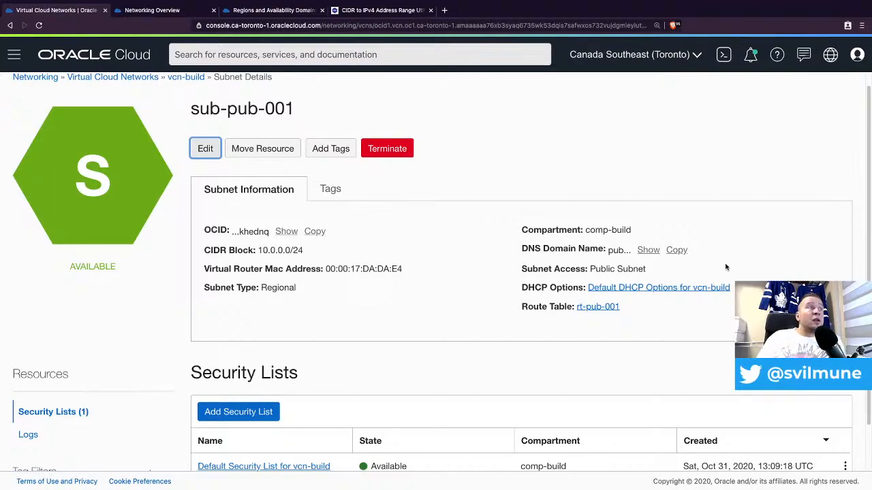
scroll(408, 285, down, 1)
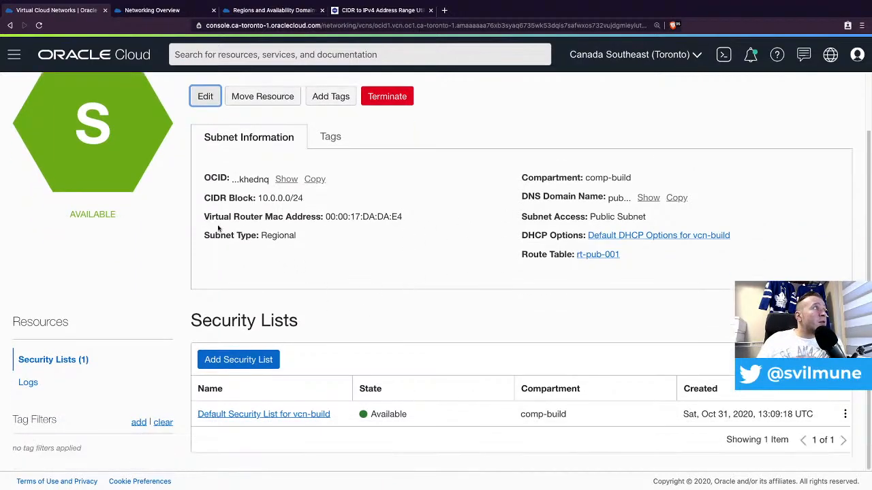
scroll(218, 228, up, 1)
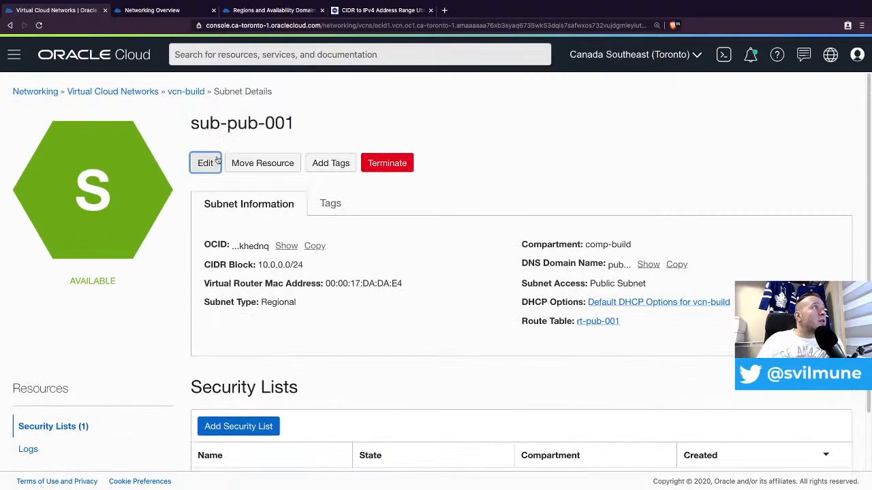
- Open vcn-build's Default Security List and review its 3 ingress rules
click(190, 96)
scroll(129, 389, down, 1)
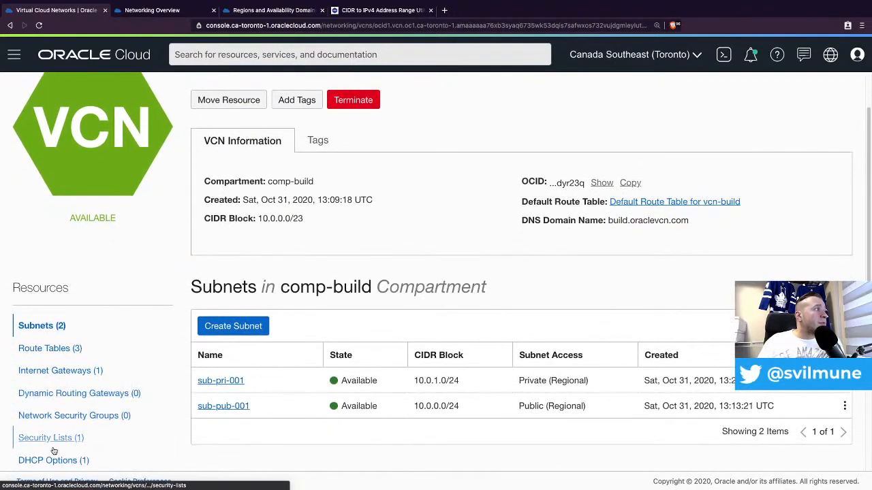
click(53, 443)
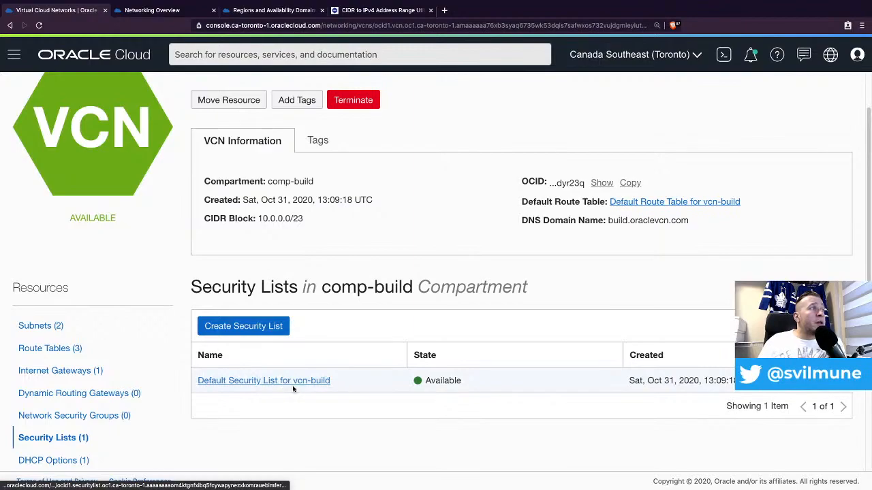
click(297, 382)
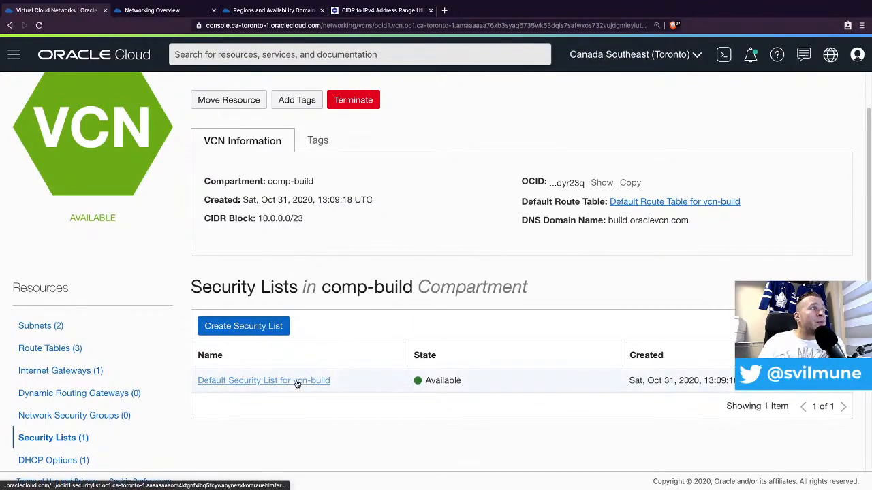
scroll(564, 334, down, 2)
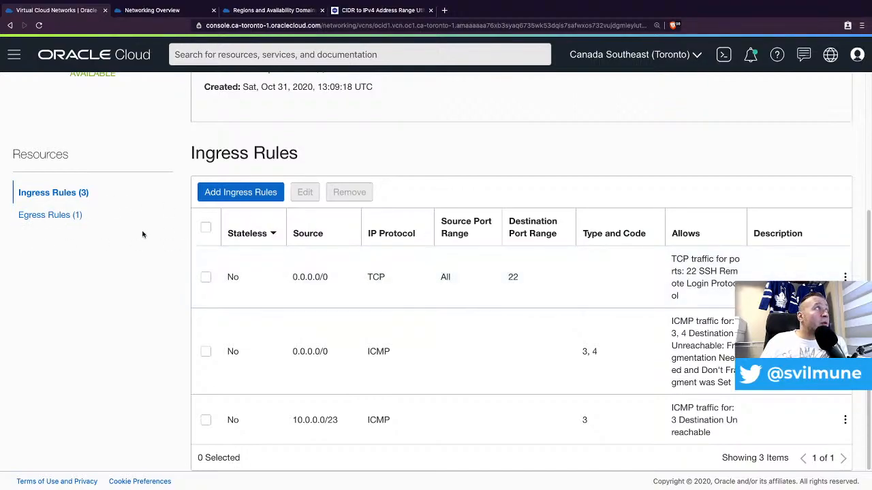
- Check the Default Security List's single egress rule, then return to vcn-build
click(44, 215)
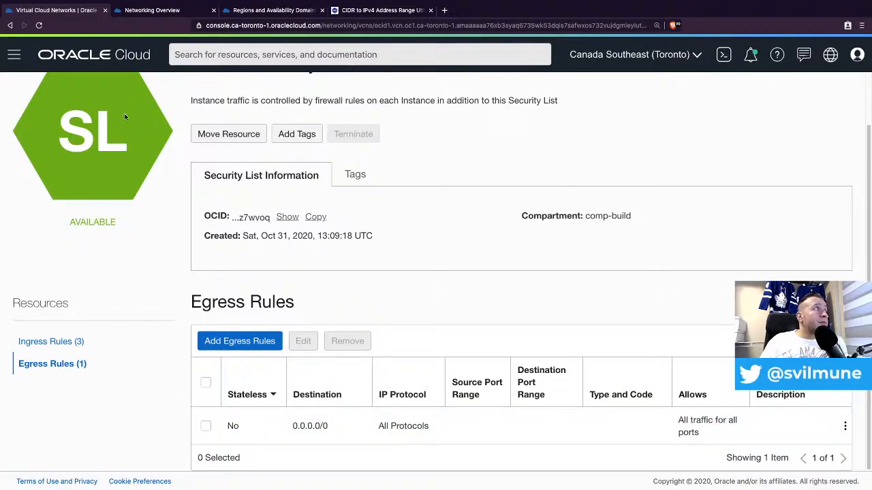
scroll(130, 121, up, 1)
click(242, 90)
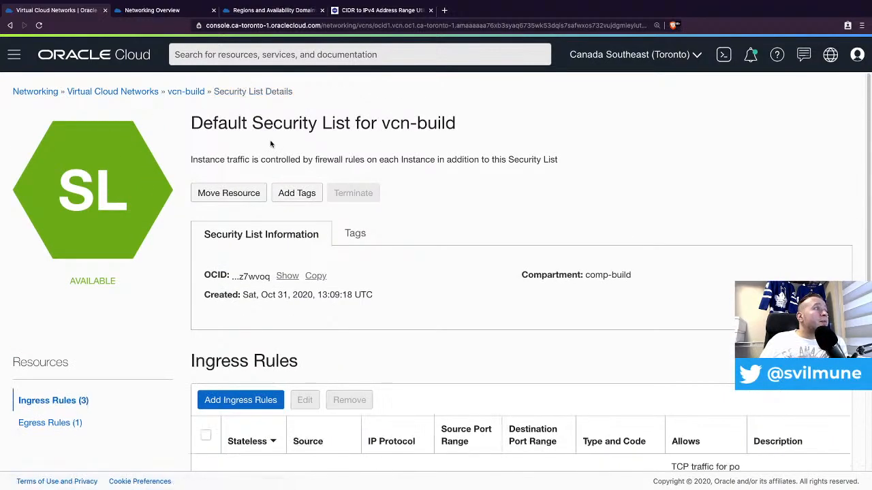
click(172, 91)
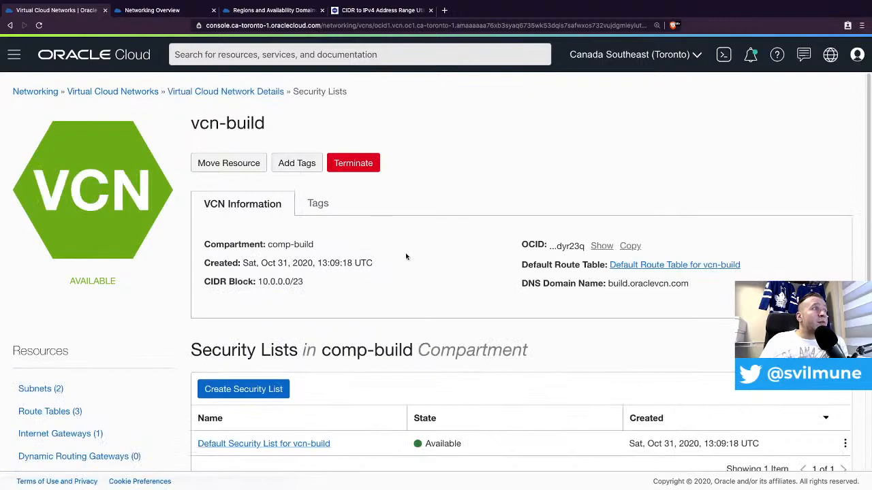
- Show vcn-build's Network Security Groups list, which shows no items
scroll(409, 262, down, 1)
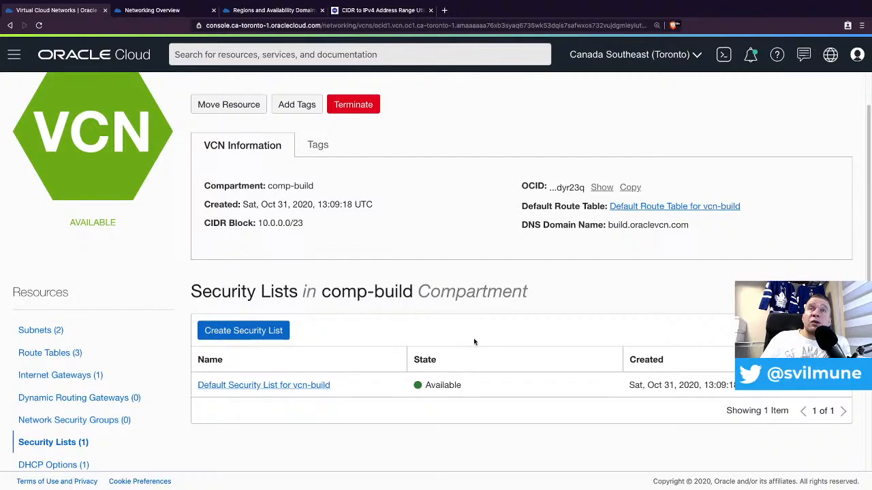
scroll(113, 378, down, 1)
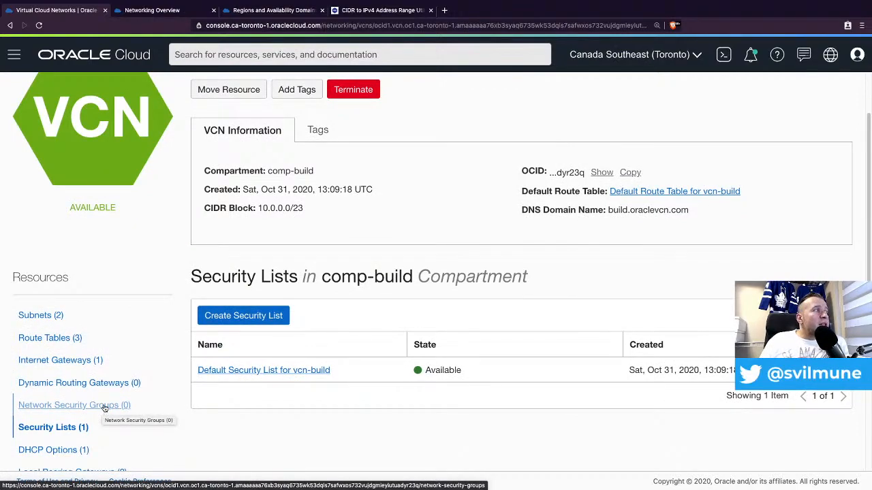
click(104, 406)
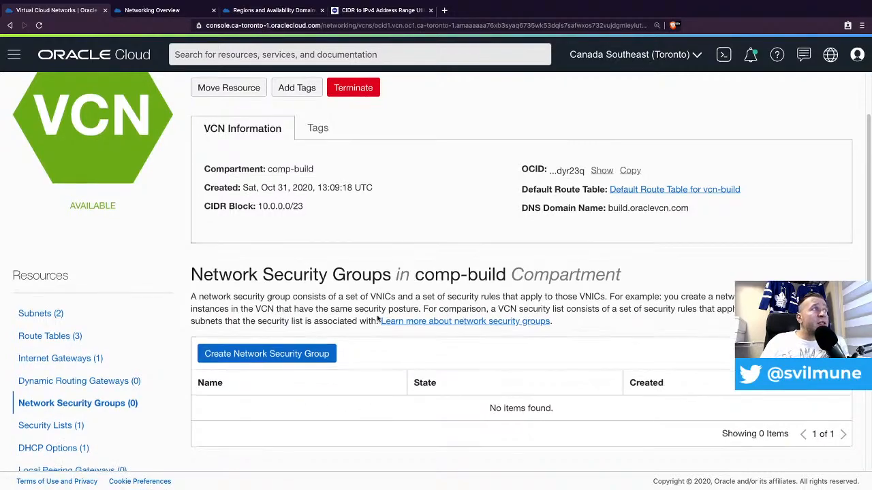
scroll(415, 292, down, 1)
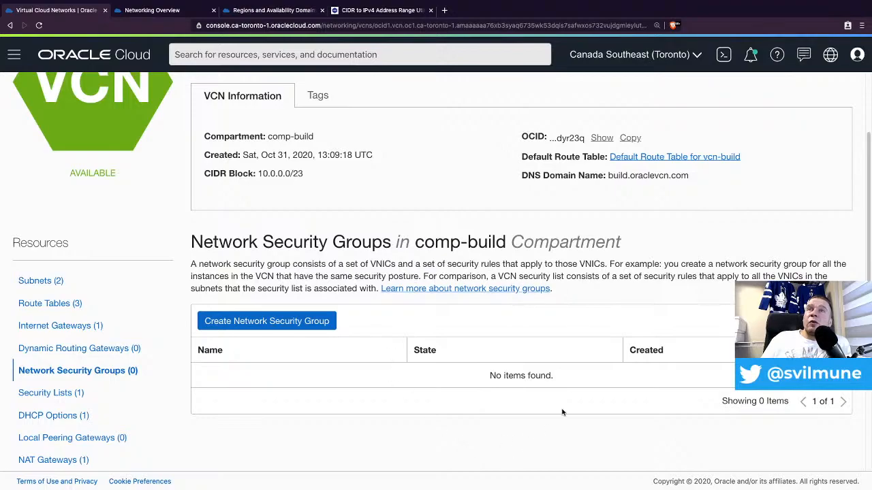
- Start a new network security group named nsg-web-001 and proceed to its rules
click(314, 328)
click(216, 188)
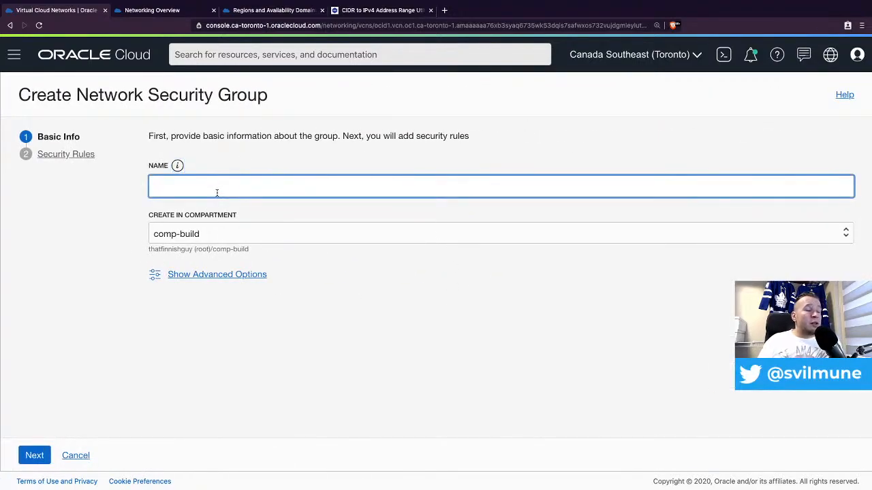
text(web)
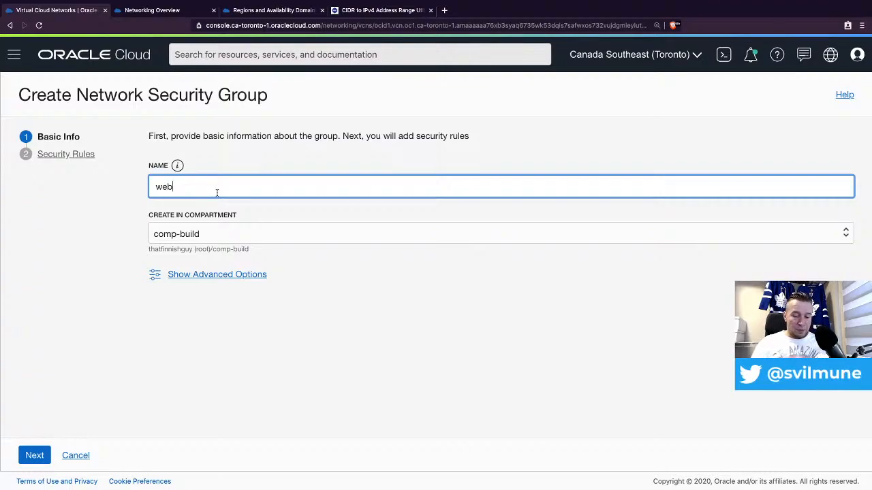
key(BackSpace)
text(nsg-web)
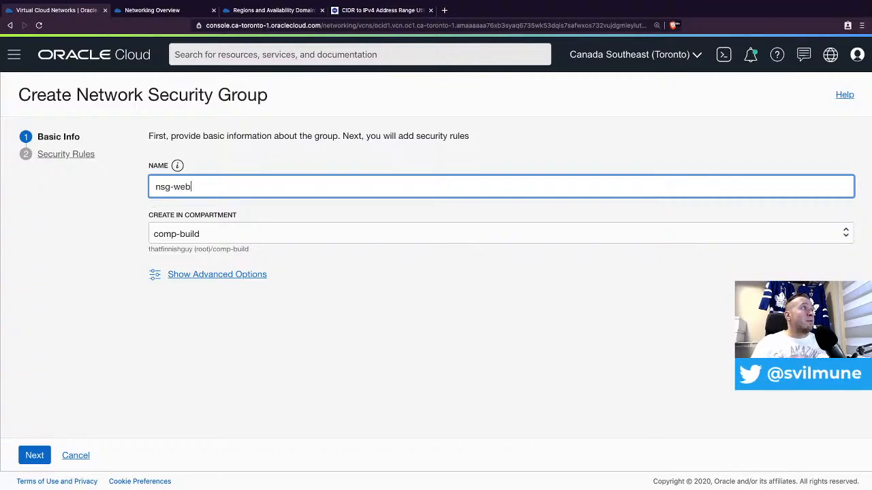
click(35, 455)
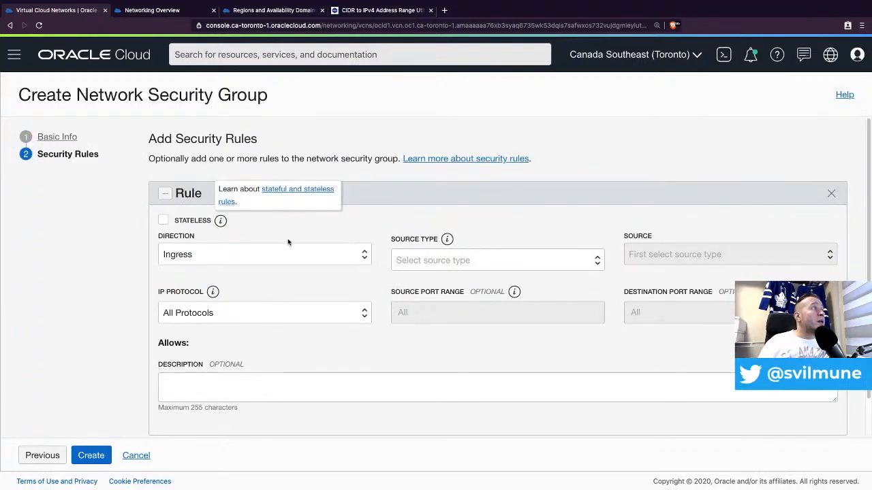
- Give the ingress rule a CIDR source of 10.0.0.0/24
click(450, 264)
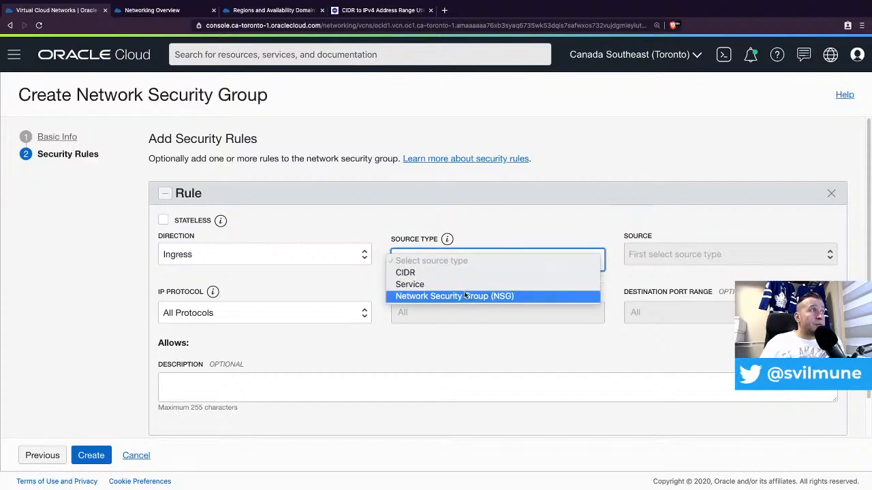
click(465, 273)
click(651, 252)
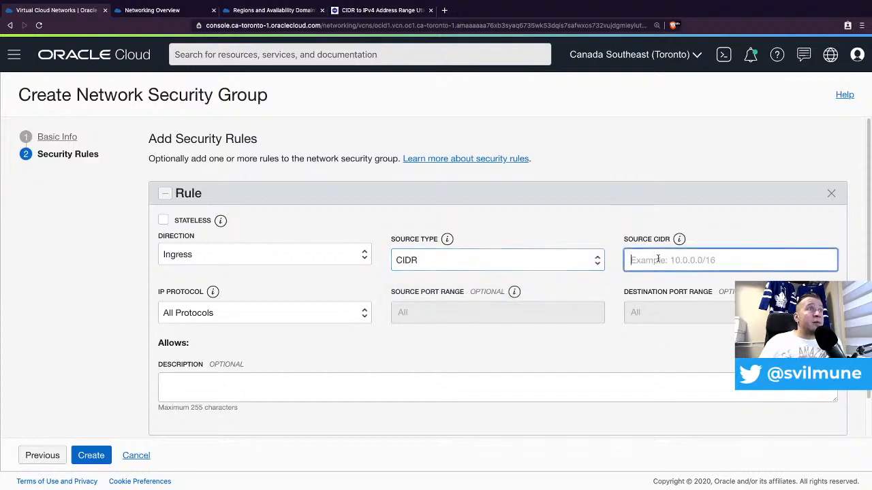
text(0)
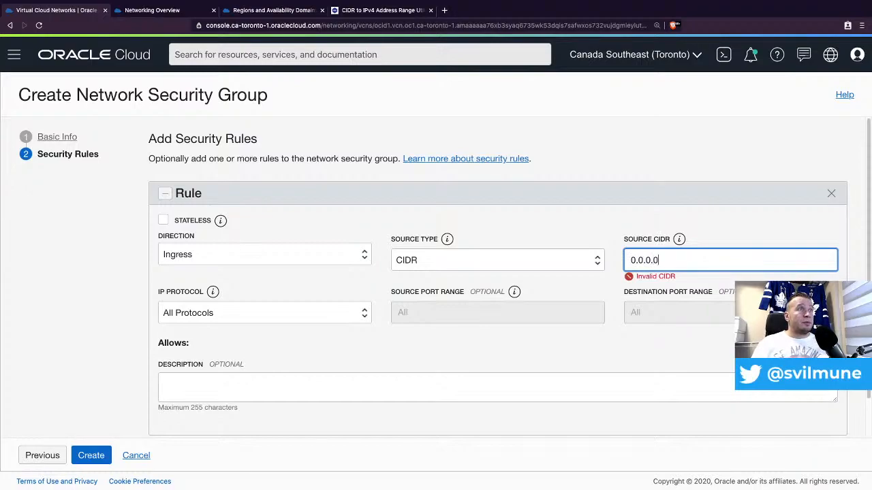
text(.0.0.0)
drag(666, 265, 590, 262)
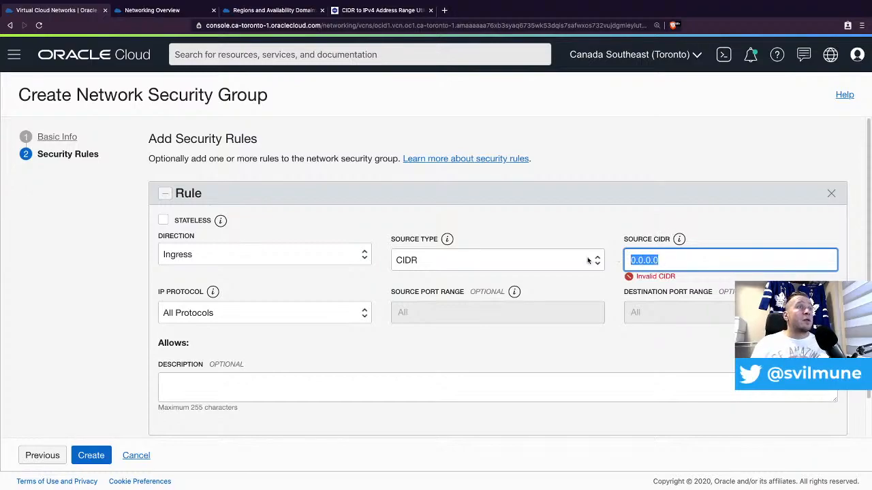
text(10.0)
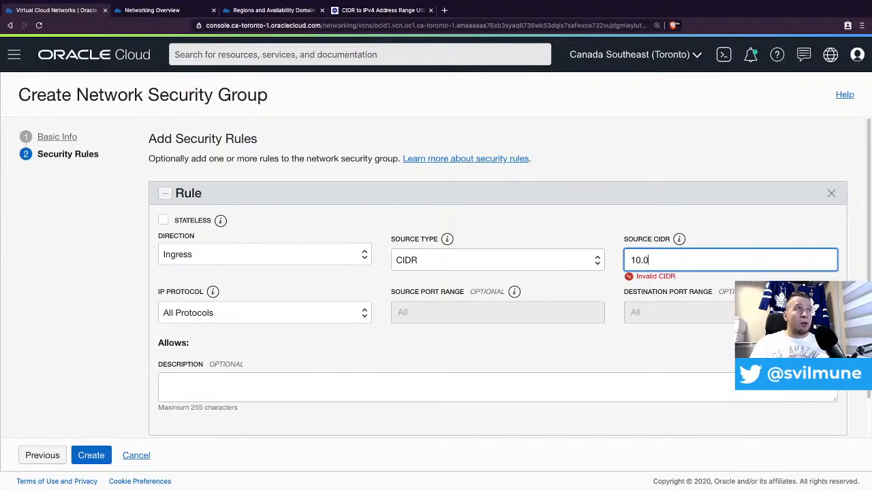
text(.0.0/)
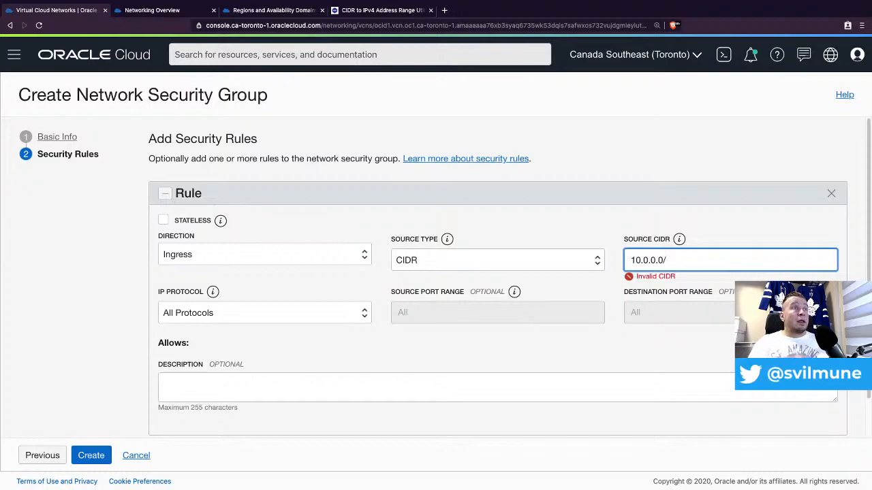
text(2)
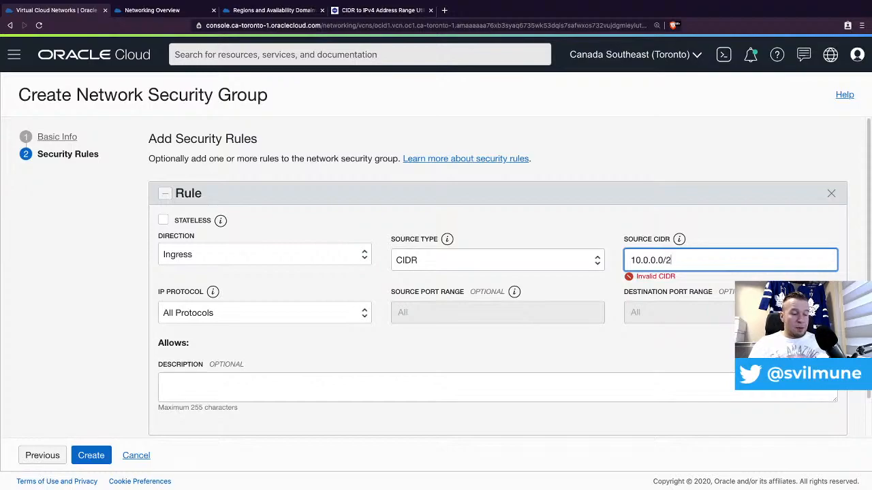
text(4)
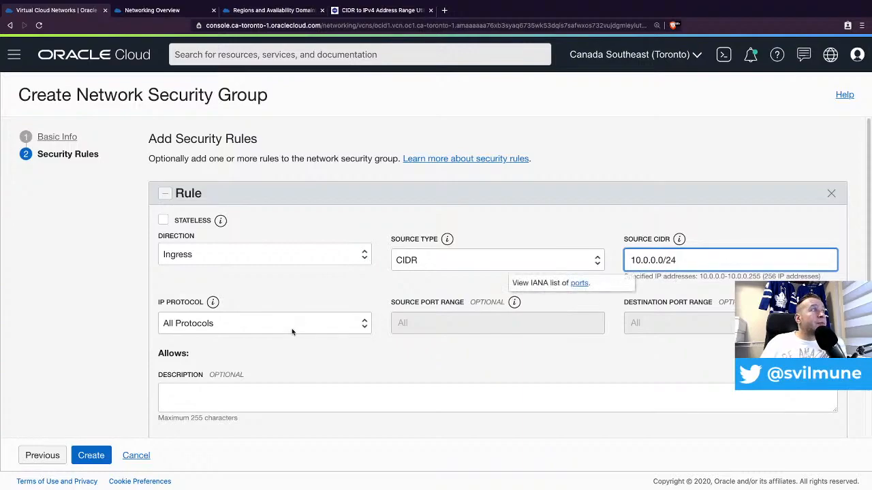
- Limit the rule to TCP destination port 80 and create the group
click(339, 325)
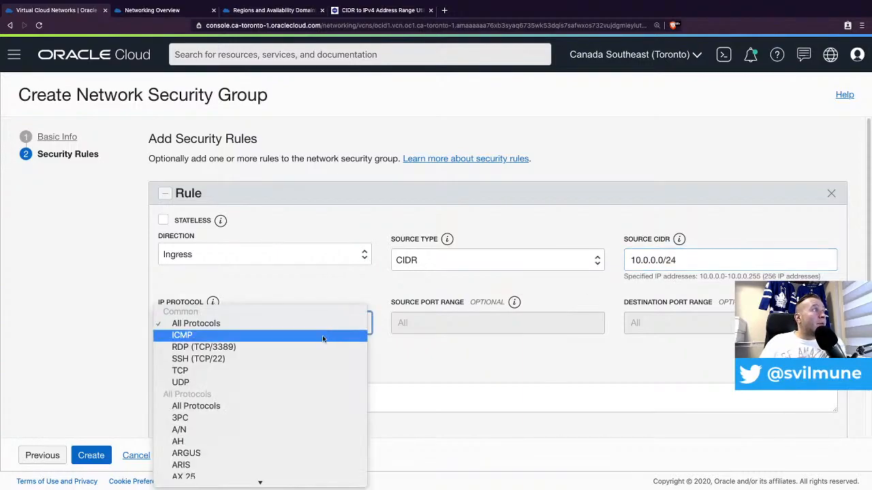
click(305, 375)
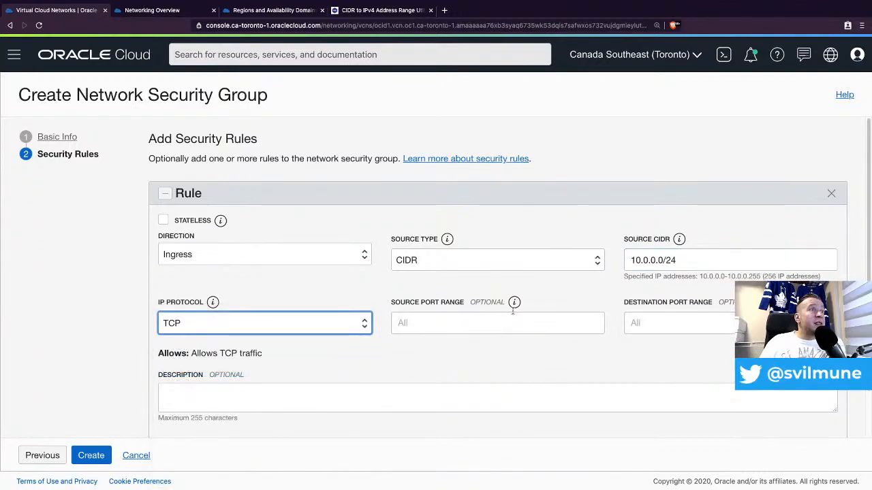
click(664, 322)
text(80)
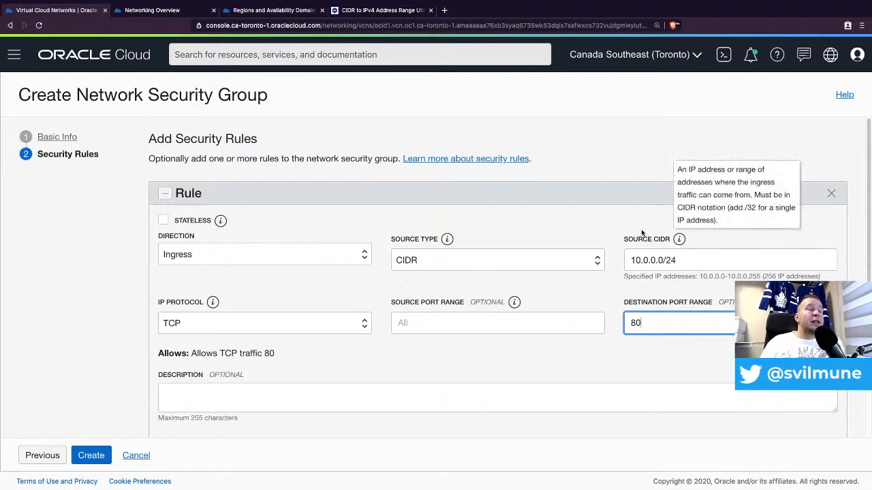
scroll(578, 309, down, 1)
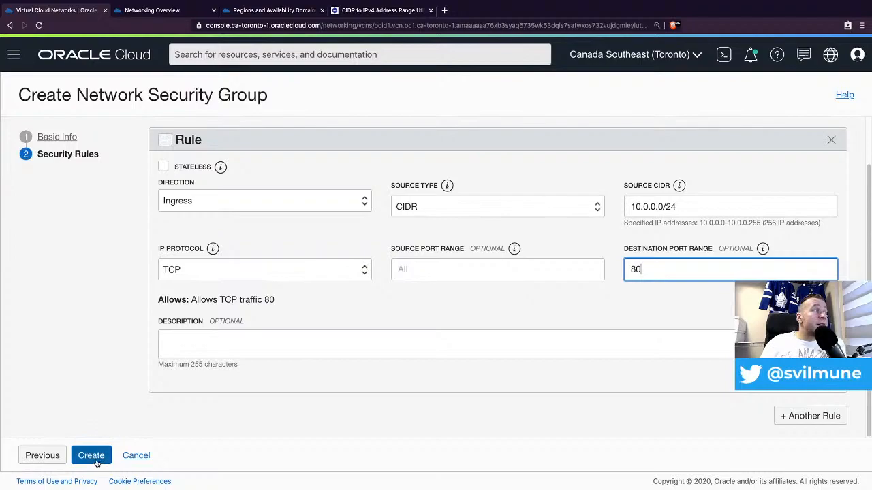
click(98, 458)
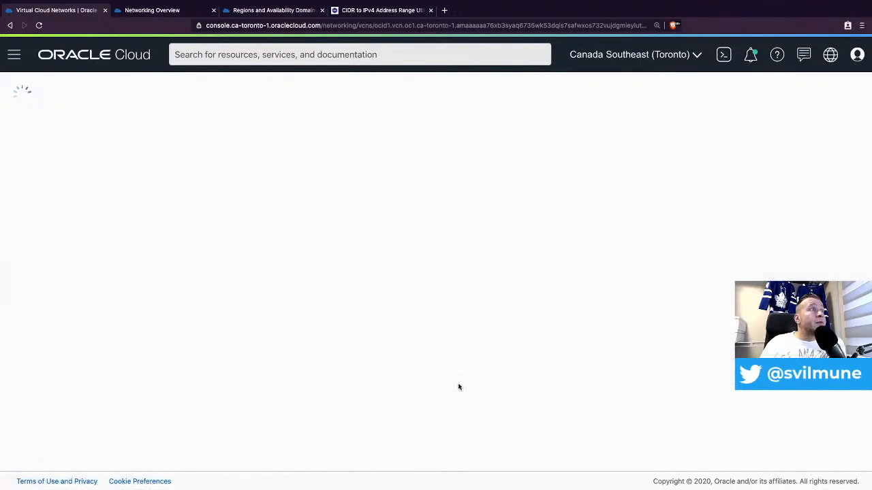
- Review nsg-web-001's TCP 80 rule and VNICs, then return to vcn-build's security groups
scroll(506, 266, down, 1)
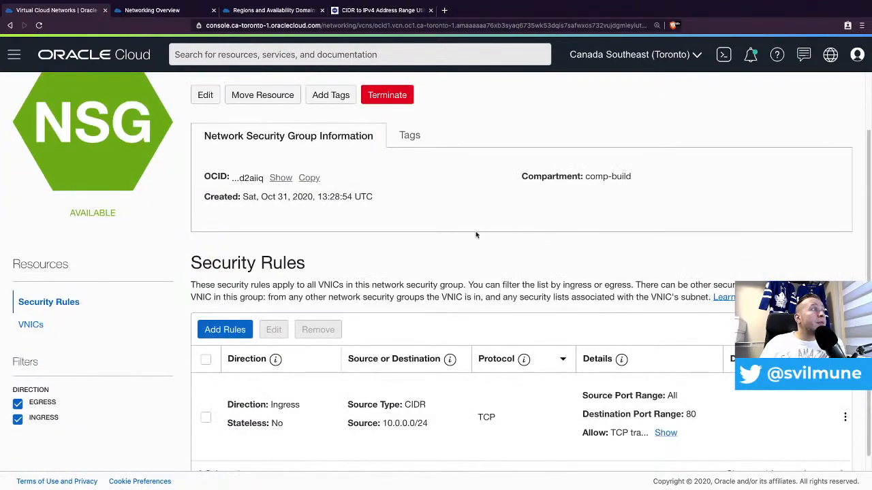
scroll(476, 231, down, 1)
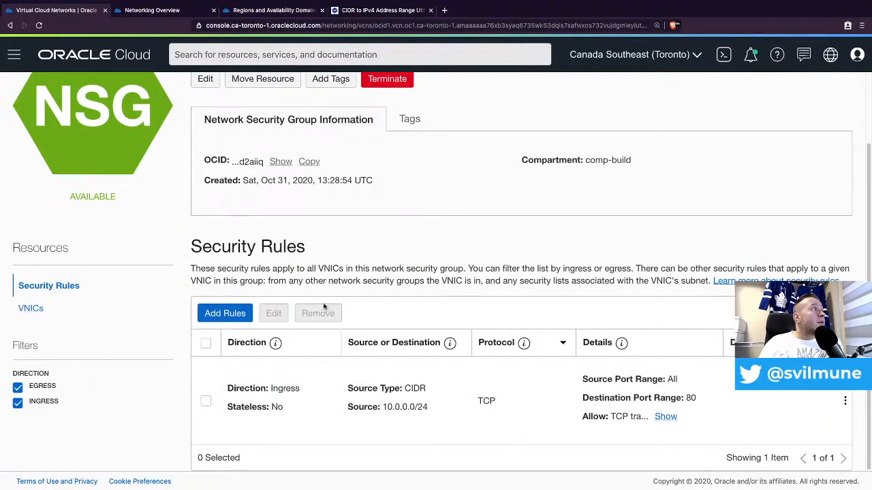
click(42, 309)
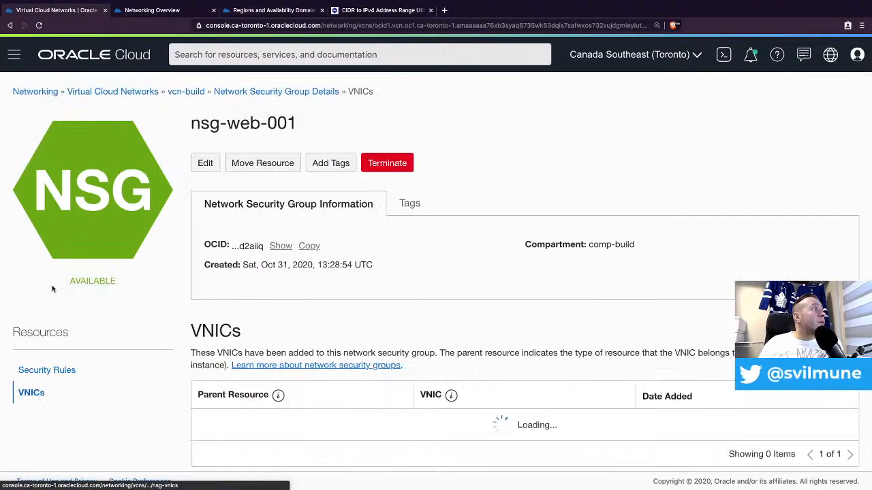
click(54, 369)
scroll(361, 371, down, 2)
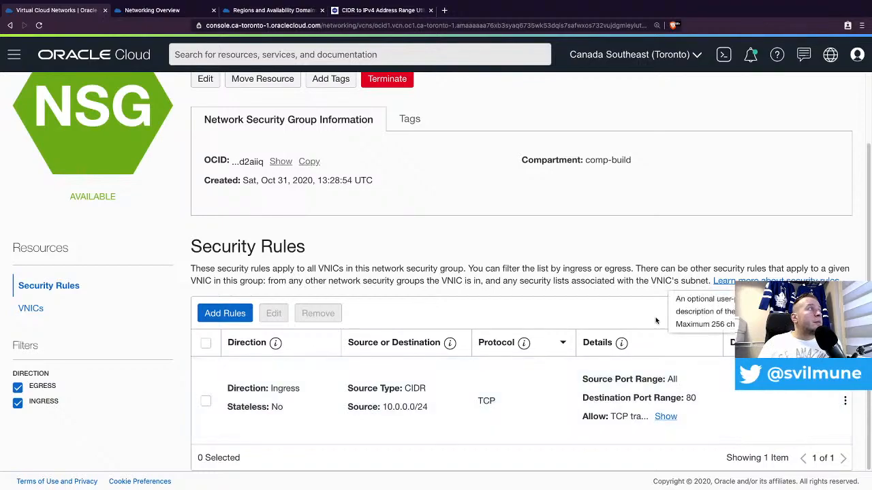
scroll(627, 269, up, 2)
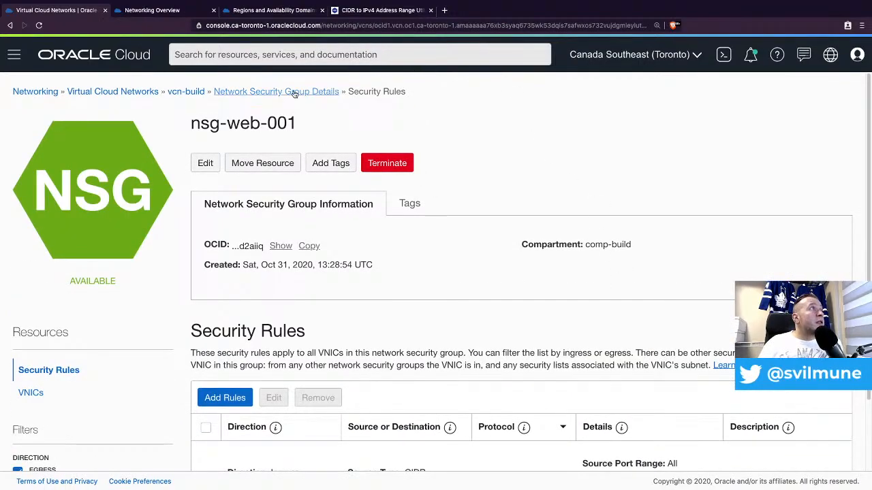
click(261, 92)
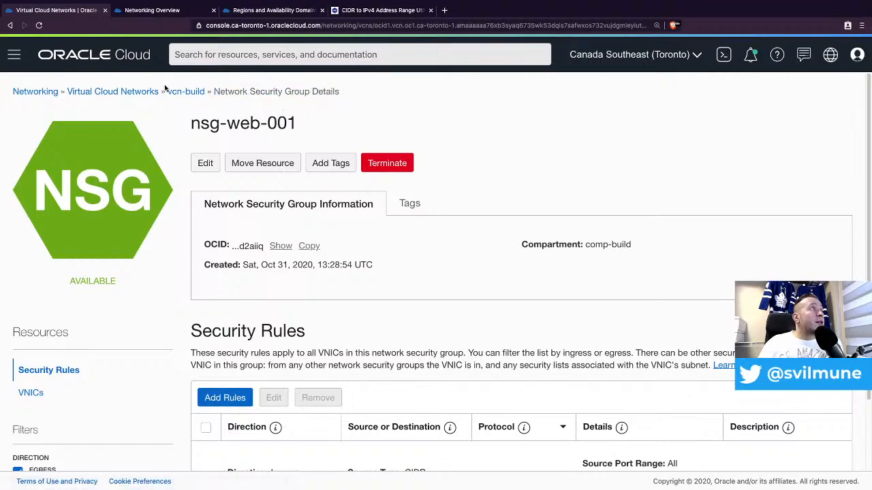
click(196, 95)
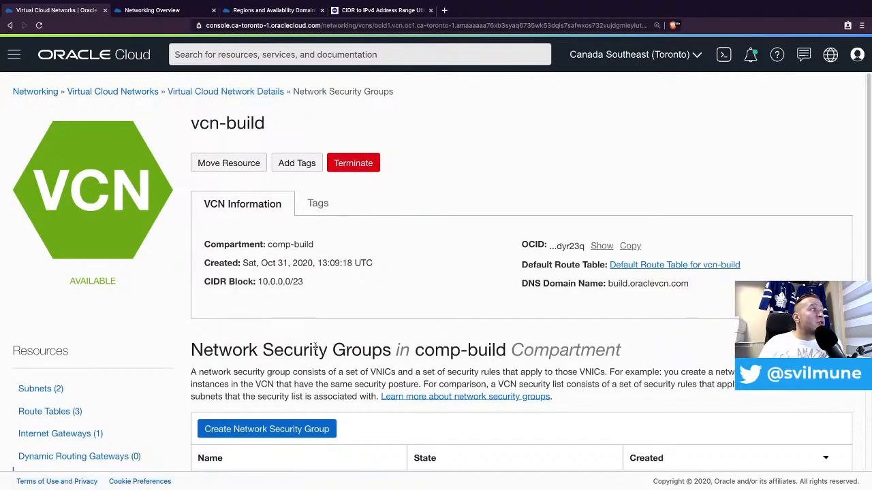
scroll(334, 318, down, 1)
scroll(417, 281, down, 1)
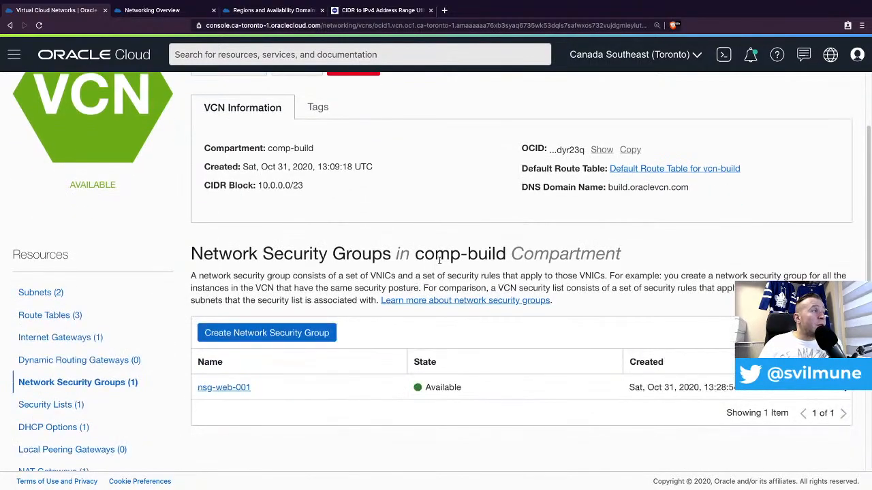
- Create a network security group named nsg-lb-001 and advance to its security rules
click(298, 333)
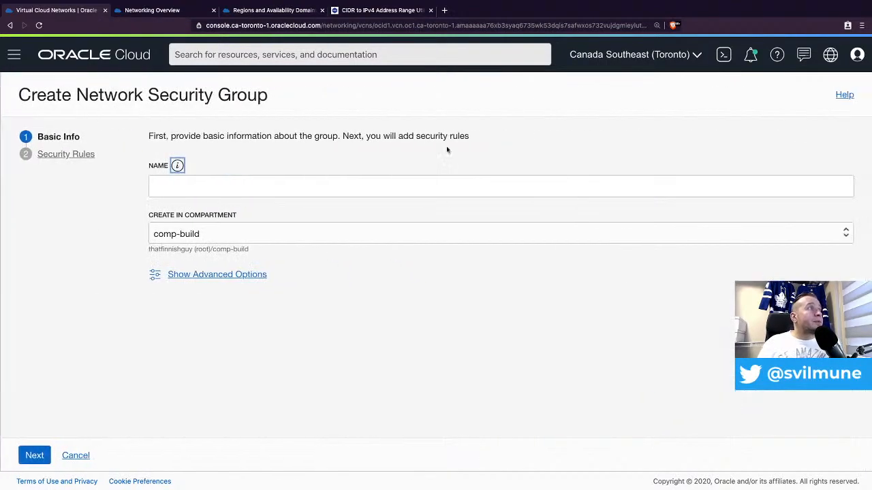
click(203, 183)
text(nsg-)
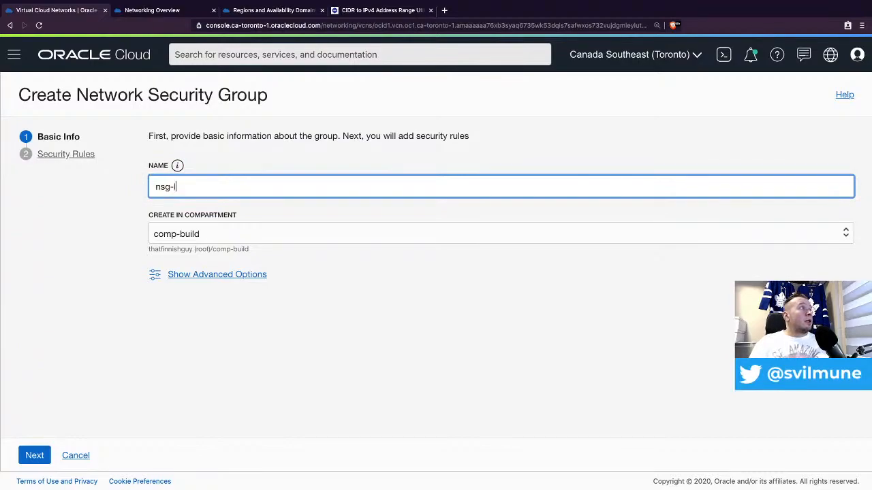
text(lb-001)
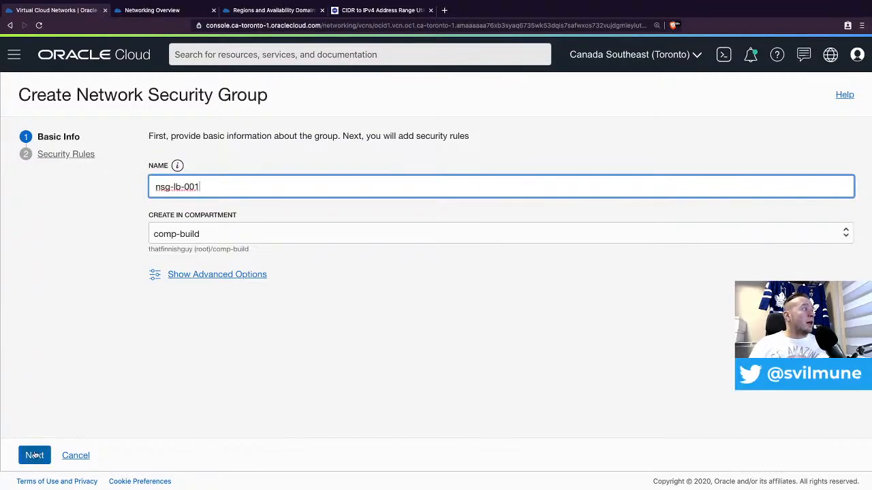
click(34, 455)
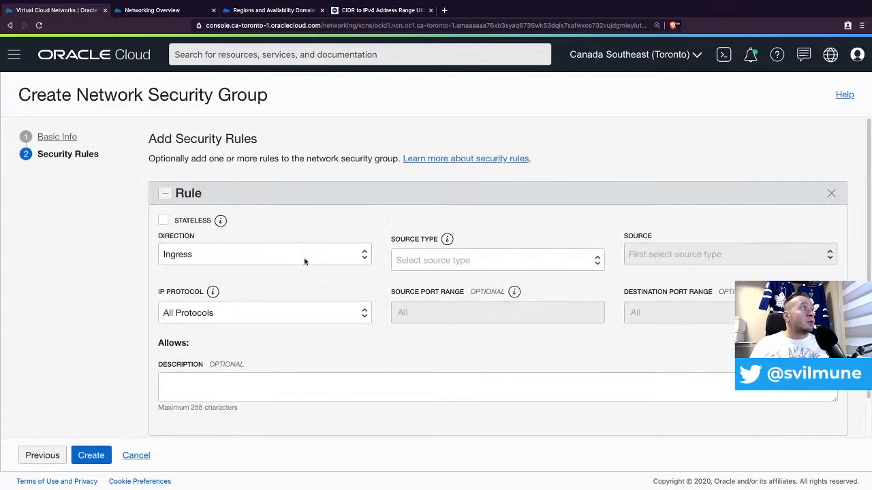
- Set the ingress rule's source to CIDR 0.0.0.0/0
click(464, 256)
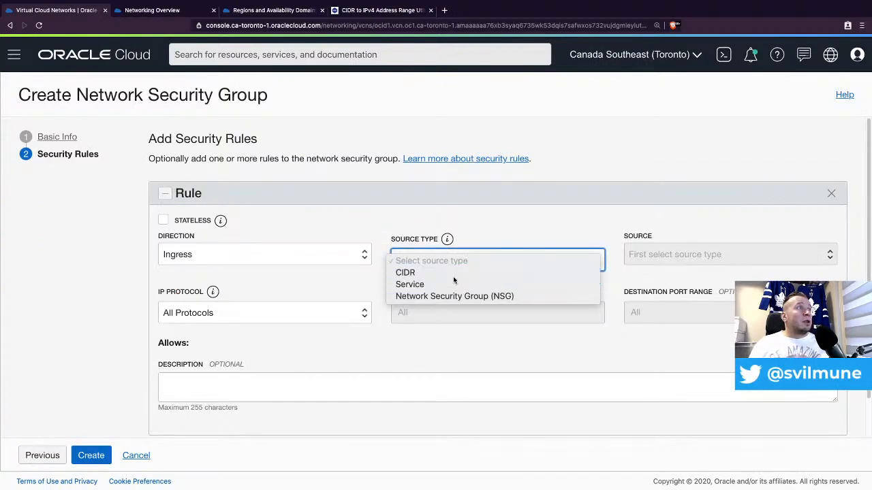
click(429, 271)
click(717, 259)
text(0)
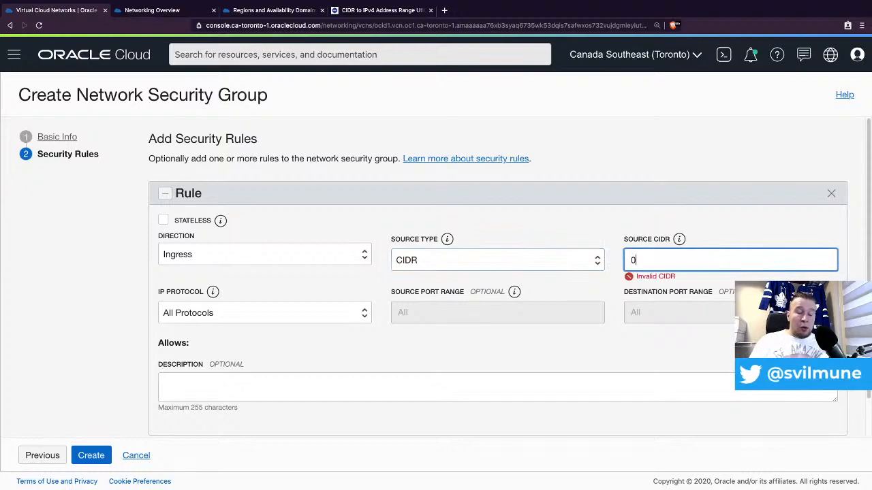
text(.0.0.0/0)
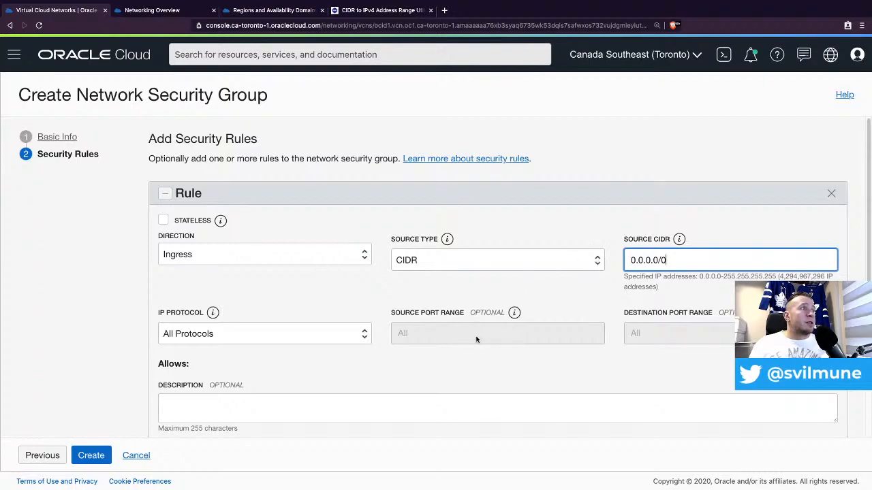
- Make the rule TCP on destination port 80, keep the CIDR source, and create nsg-lb-001
click(312, 340)
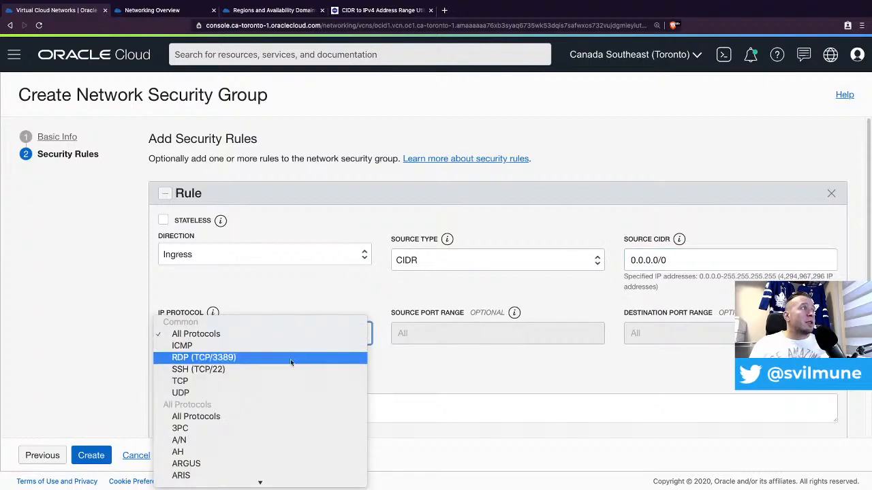
click(274, 392)
click(259, 335)
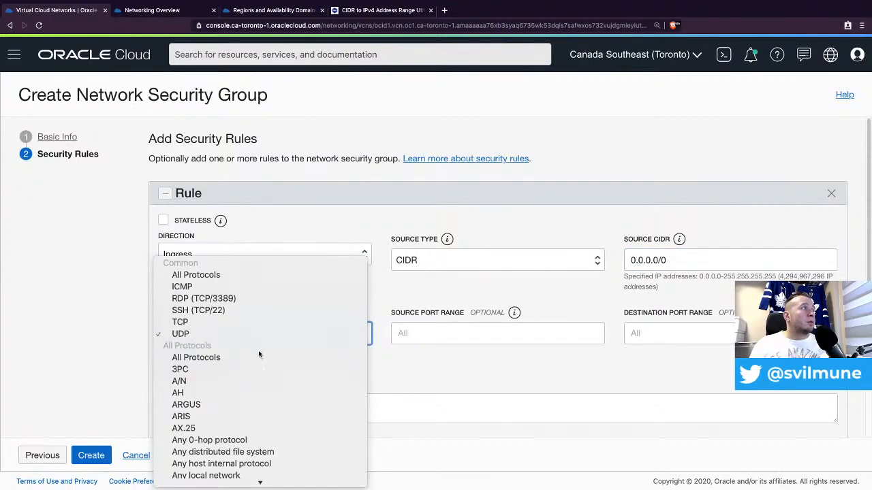
click(288, 323)
click(661, 333)
text(80)
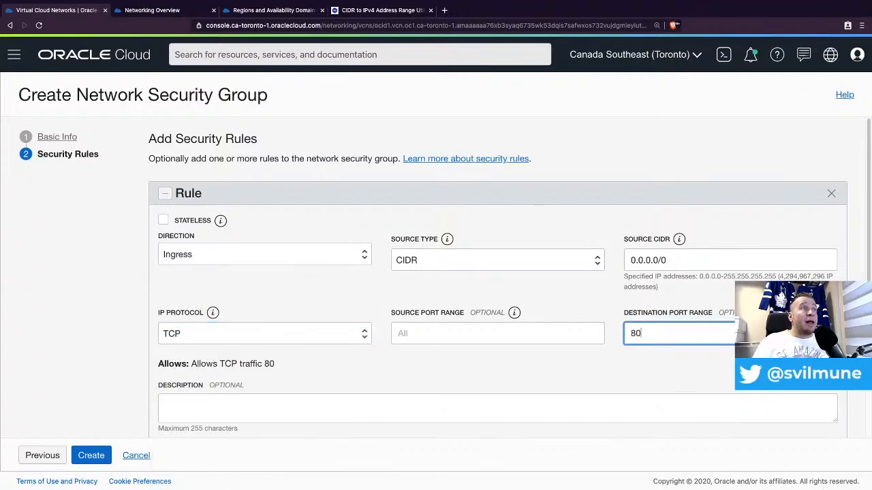
click(549, 262)
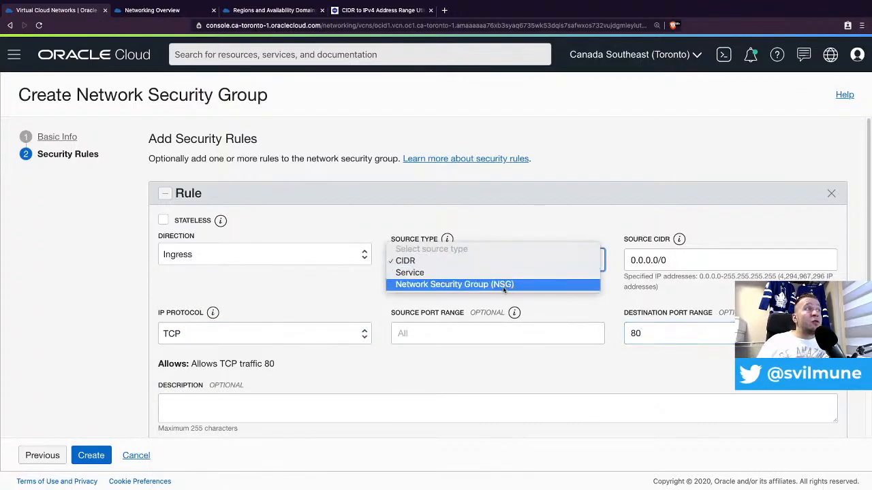
click(614, 194)
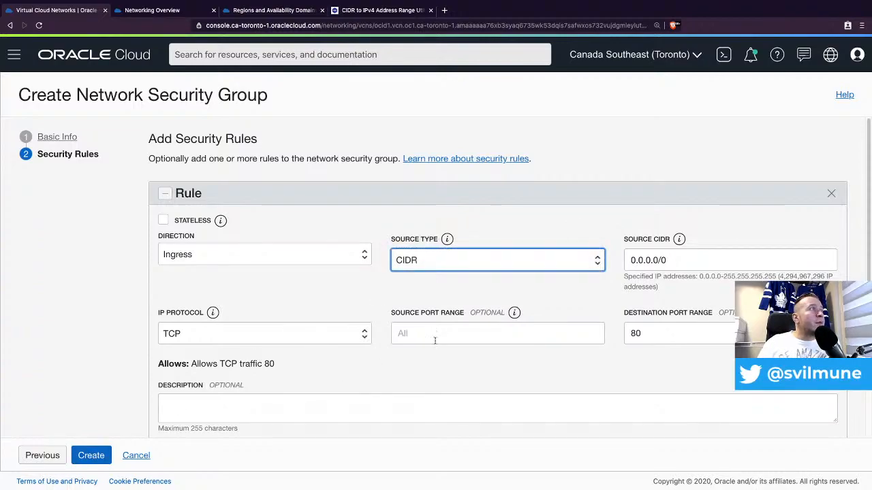
click(87, 456)
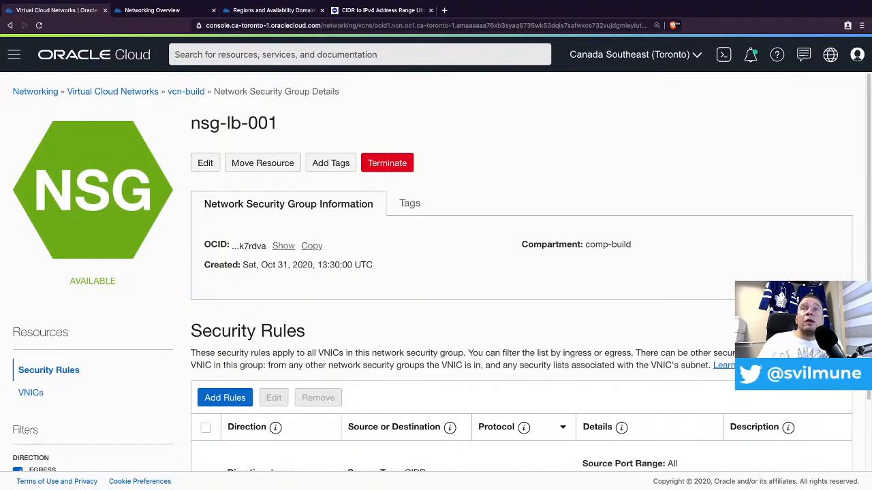
- Confirm nsg-lb-001's TCP port 80 rule, then go to the Virtual Cloud Networks list
scroll(502, 276, down, 2)
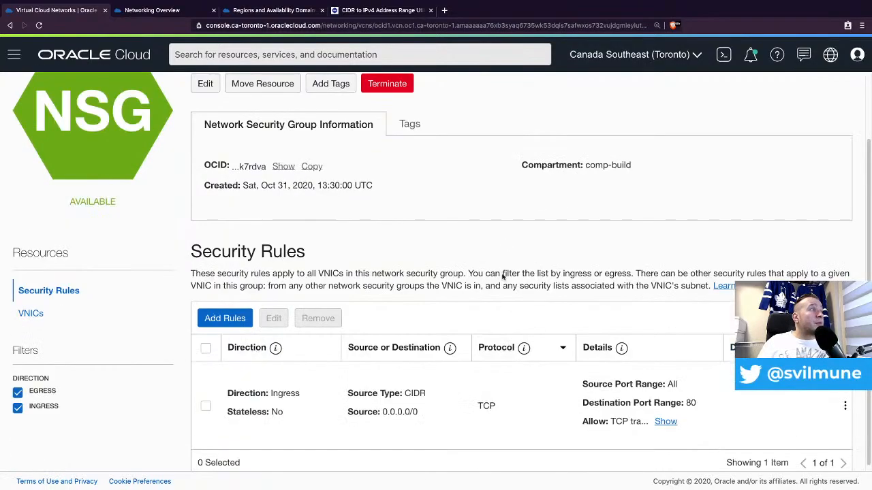
scroll(500, 284, down, 1)
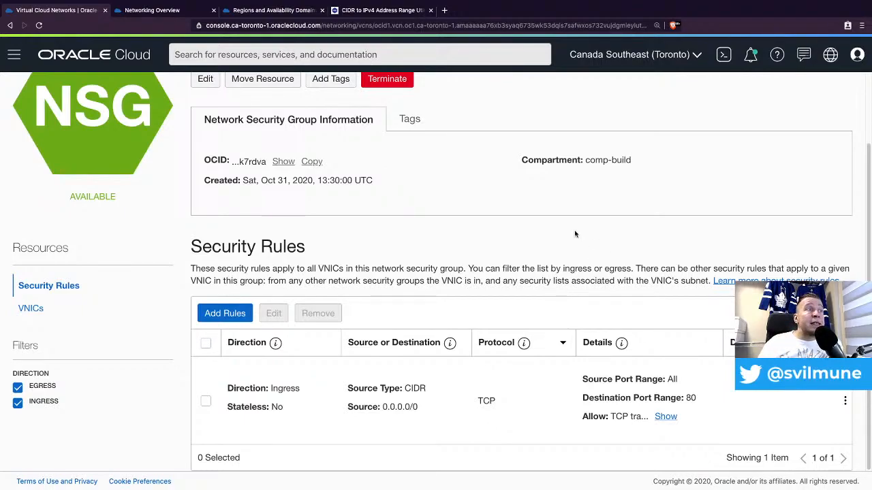
scroll(371, 239, up, 2)
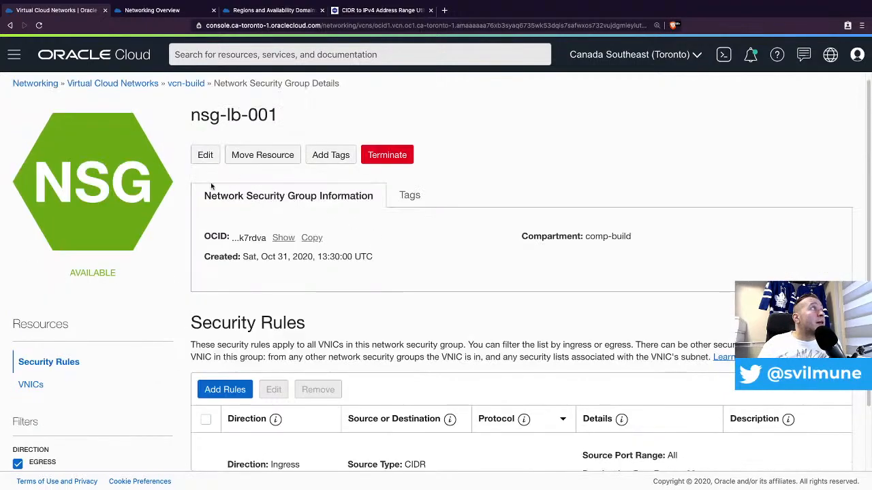
click(122, 85)
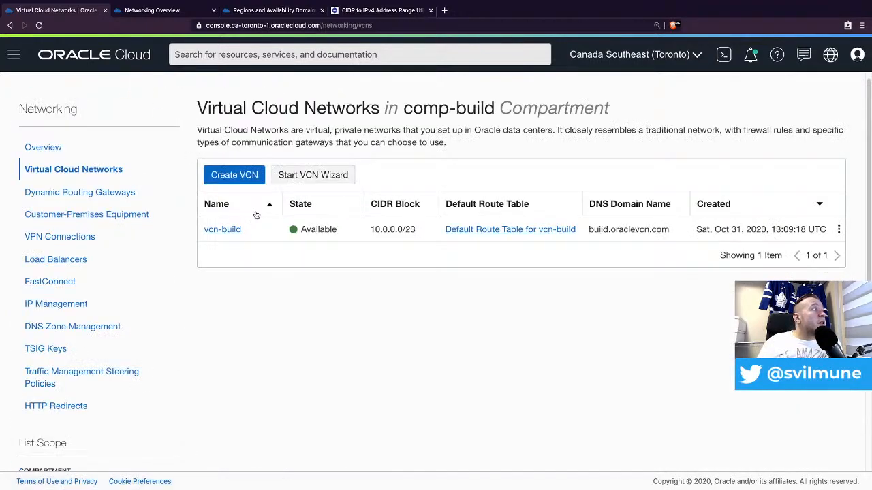
- Review vcn-build's subnets sub-pri-001 and sub-pub-001, then bring up the Compute menu
click(224, 230)
scroll(266, 318, down, 1)
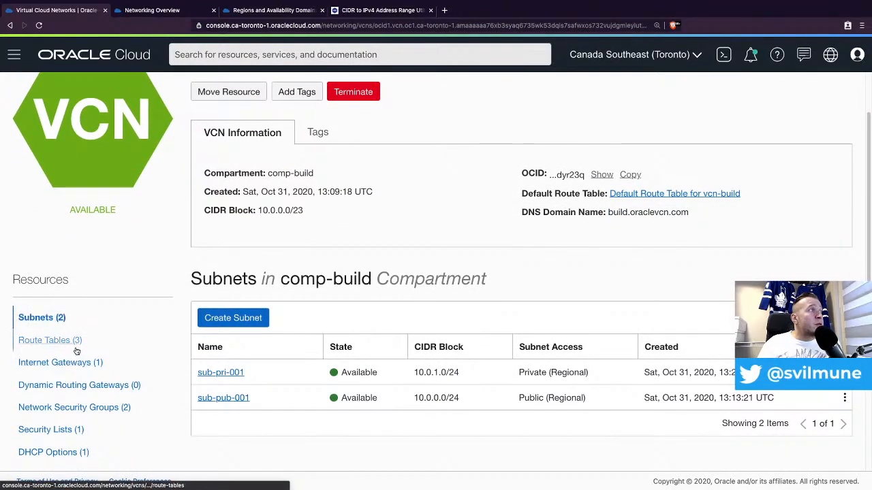
scroll(109, 386, down, 1)
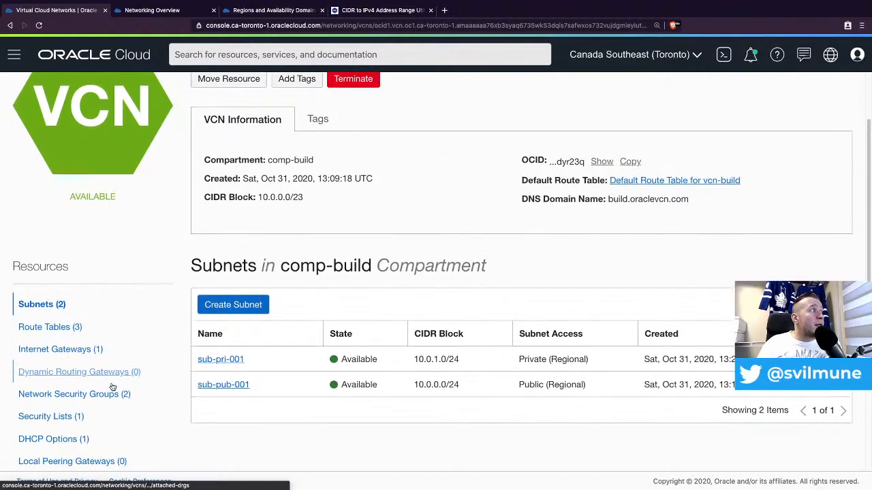
scroll(85, 407, down, 1)
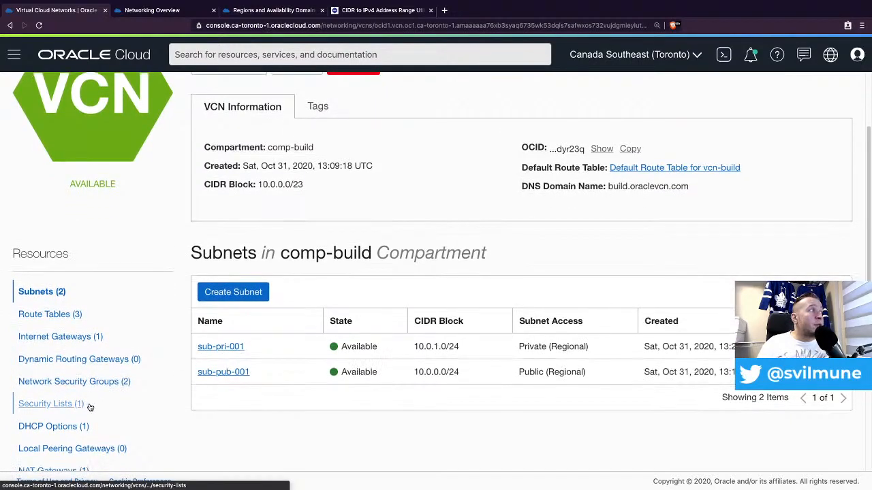
scroll(82, 403, down, 1)
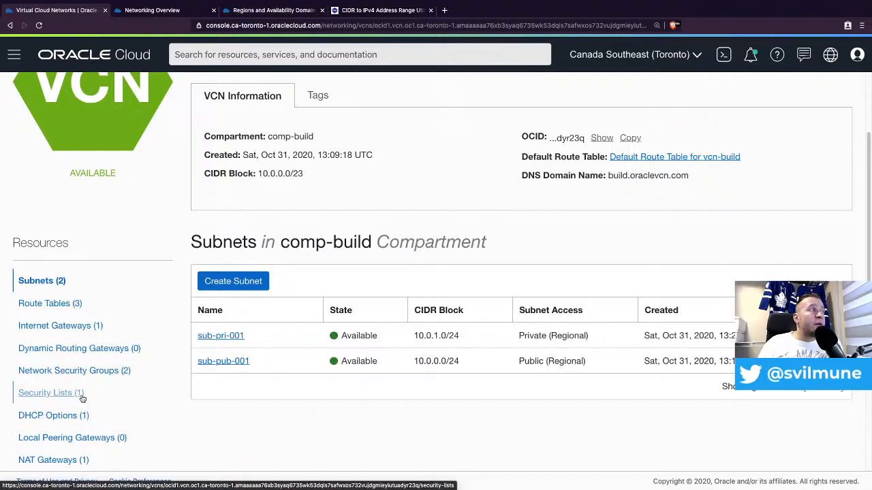
scroll(82, 402, down, 3)
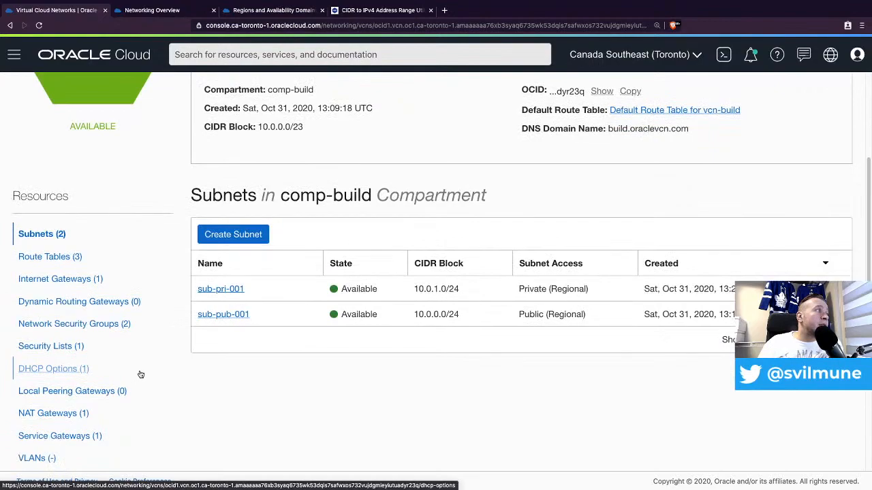
scroll(140, 372, down, 1)
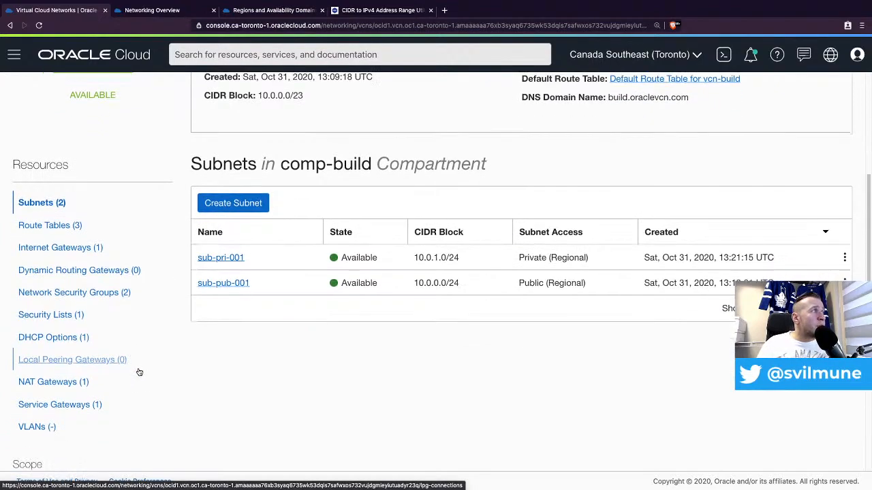
scroll(114, 368, down, 1)
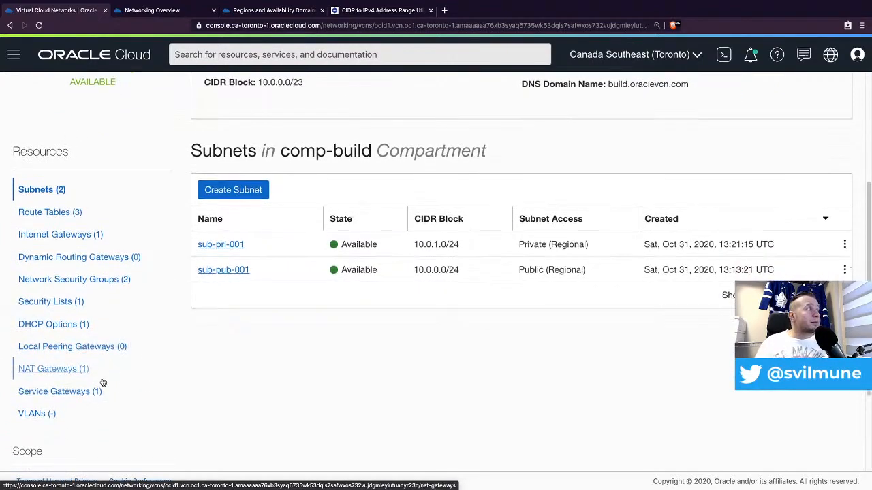
scroll(137, 354, down, 3)
scroll(164, 307, up, 10)
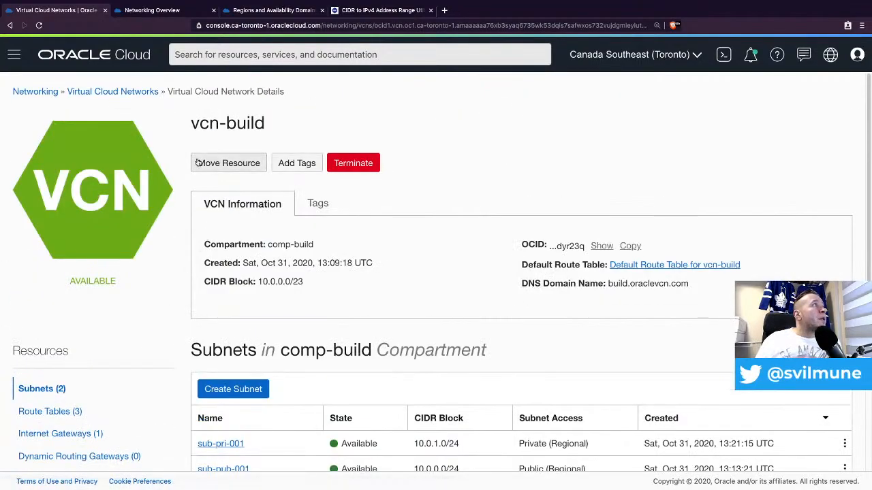
click(13, 55)
mouse_move(50, 115)
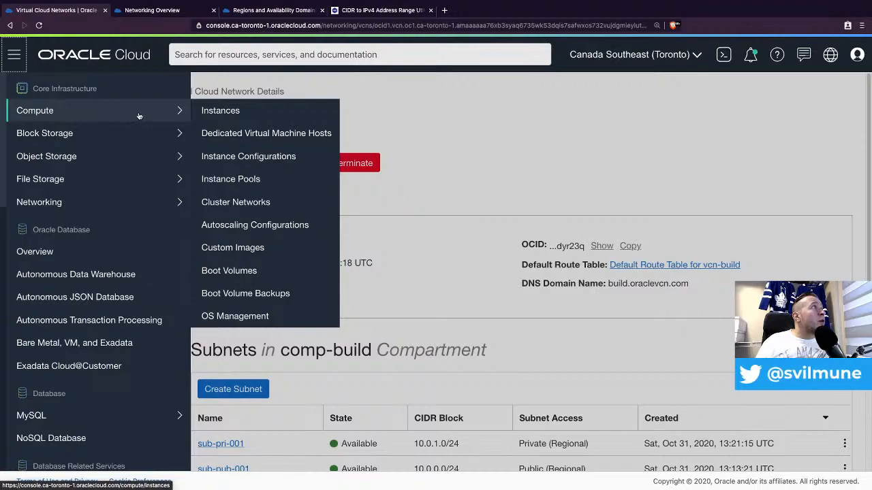
- Choose Instances under Compute to list comp-build's instances, currently none
click(225, 115)
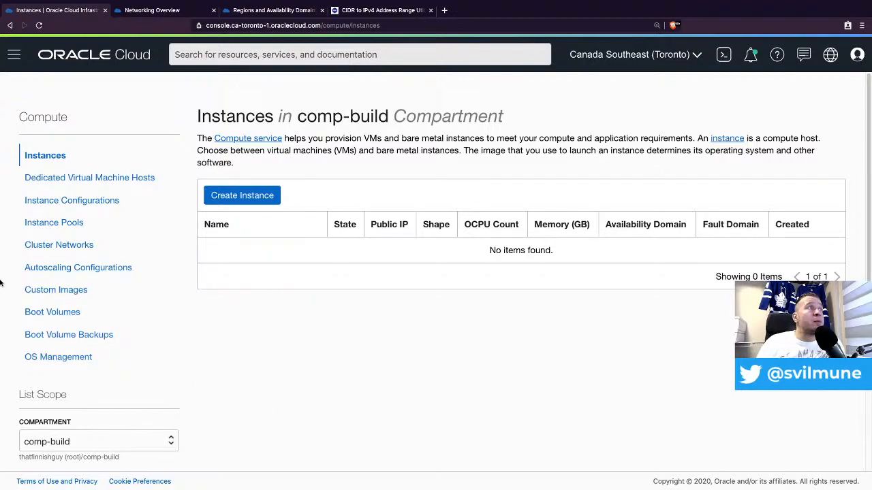
- Start a new compute instance in comp-build and name it comp-web-001
click(251, 197)
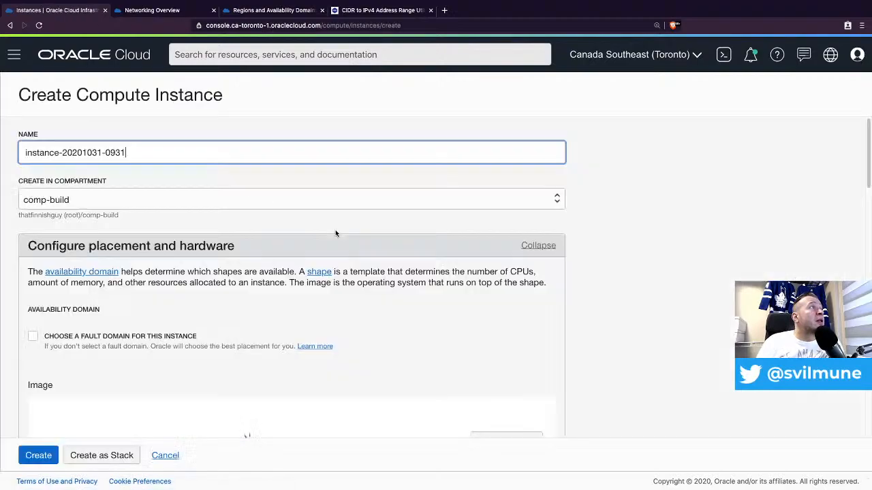
triple_click(149, 153)
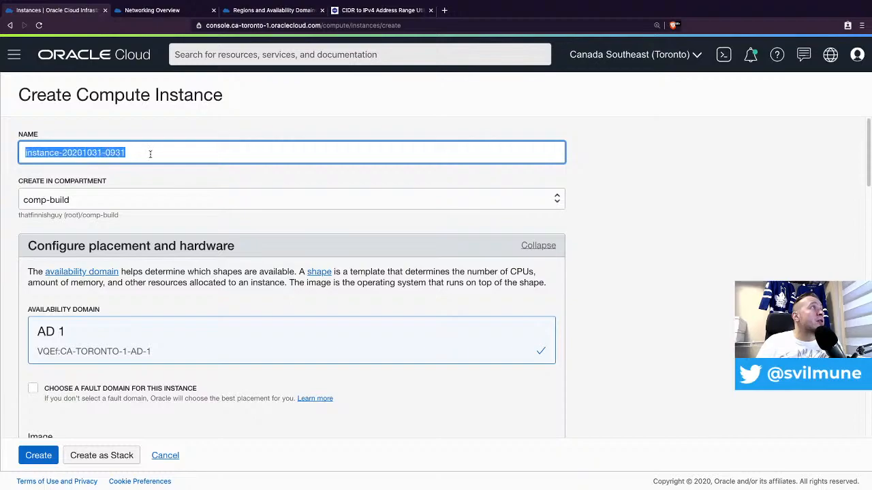
text(web)
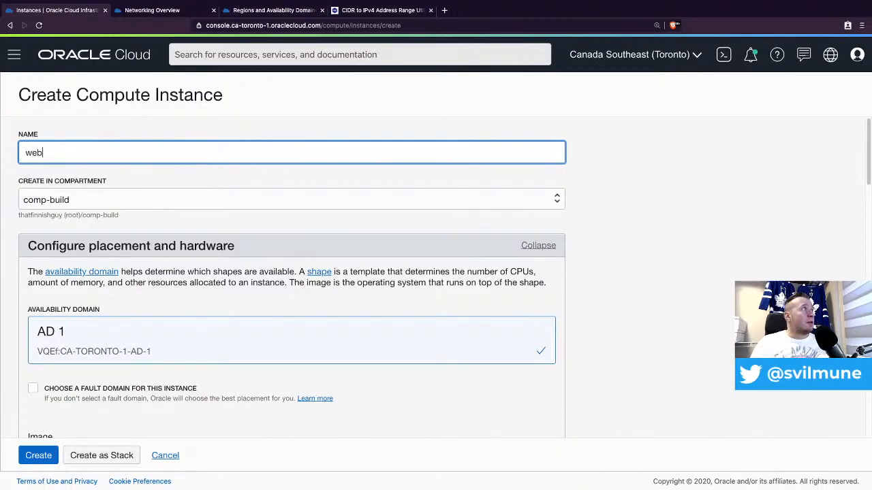
text(com)
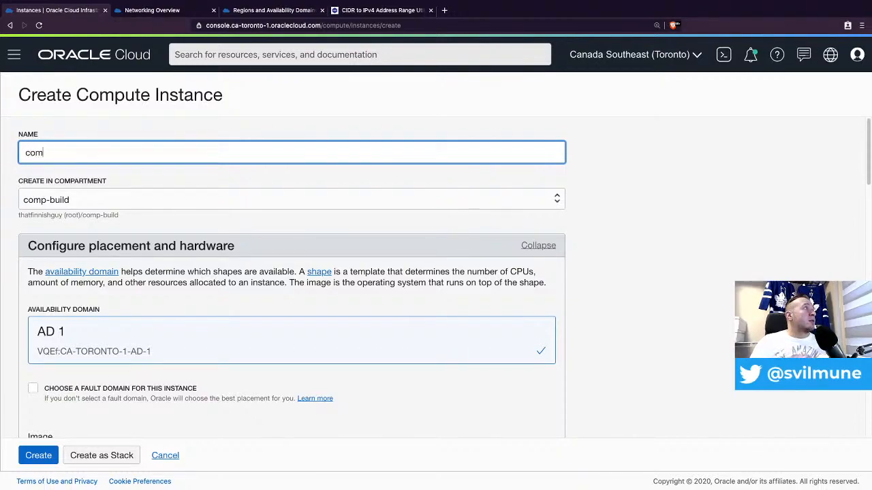
text(p-web)
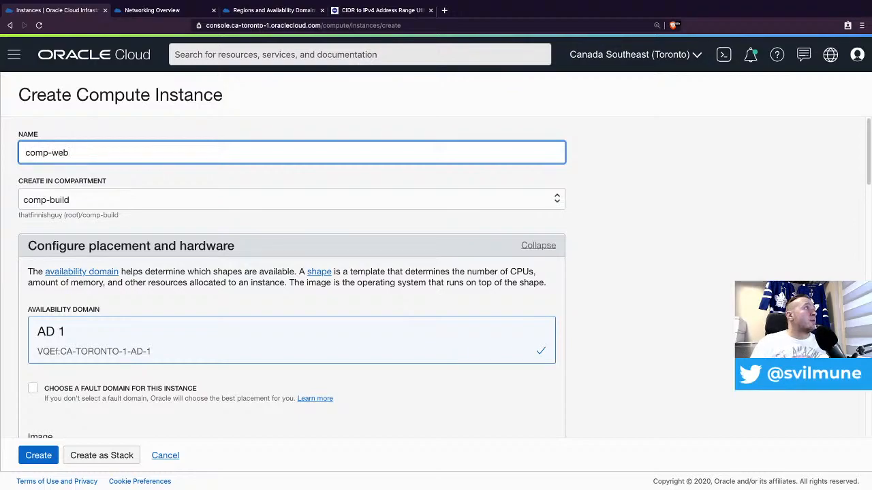
text(.001)
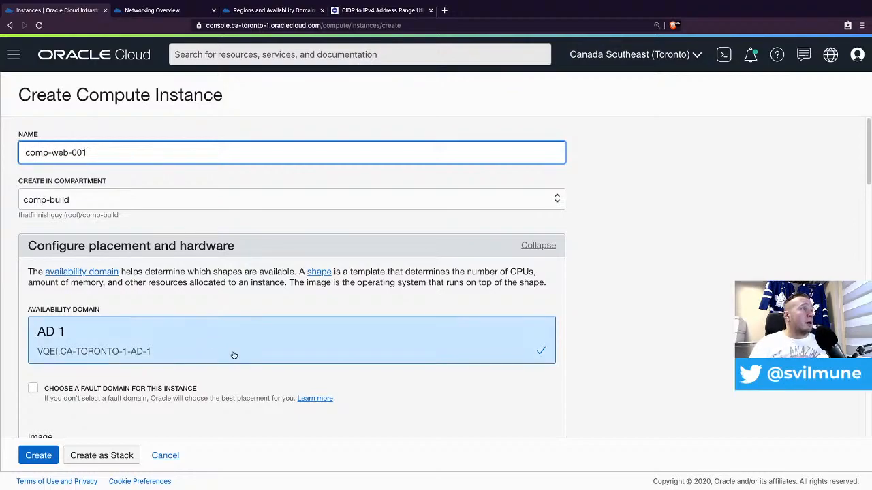
scroll(306, 321, down, 2)
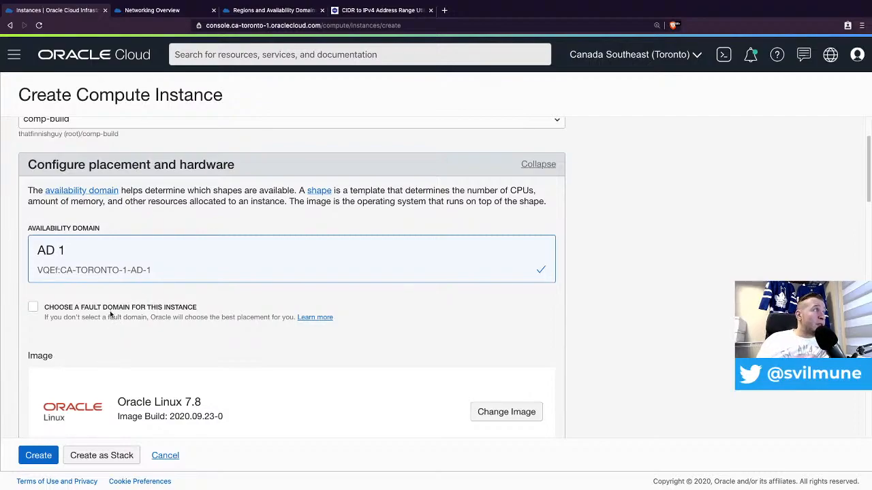
- Place the instance in FAULT-DOMAIN-1 and bring up the full platform image list
click(36, 310)
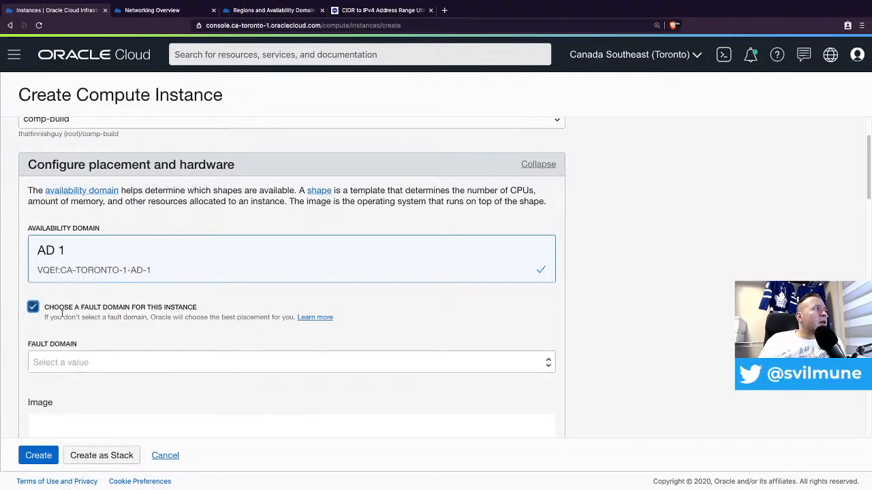
click(110, 361)
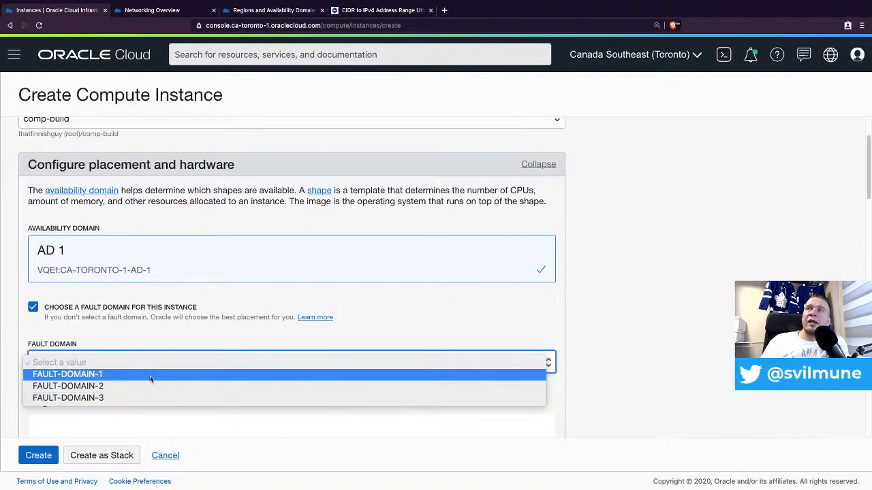
click(99, 376)
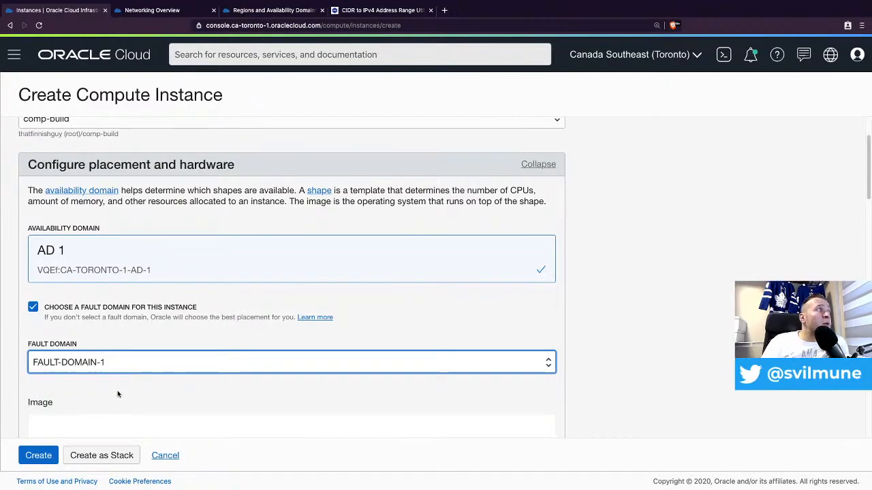
scroll(160, 370, down, 3)
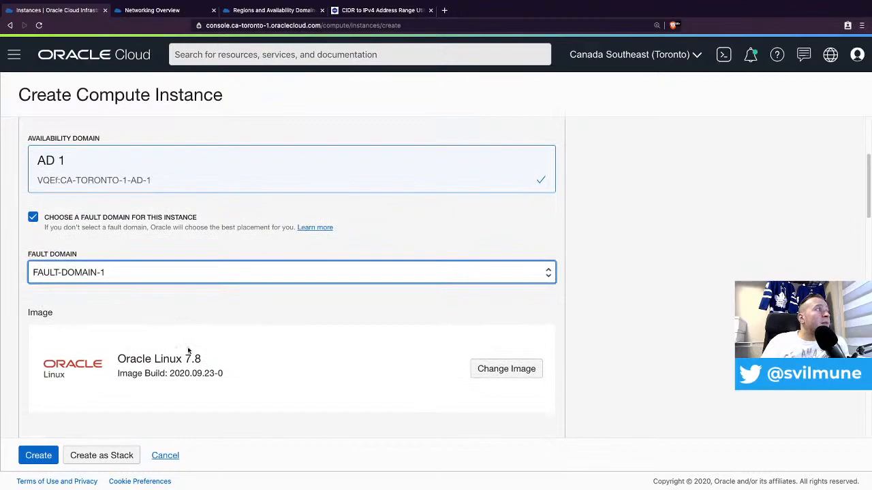
click(508, 369)
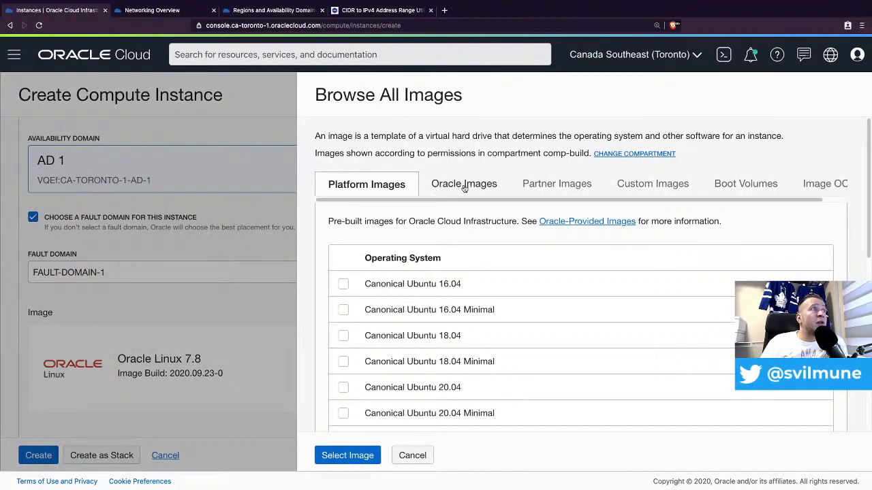
scroll(444, 331, down, 2)
scroll(444, 329, down, 3)
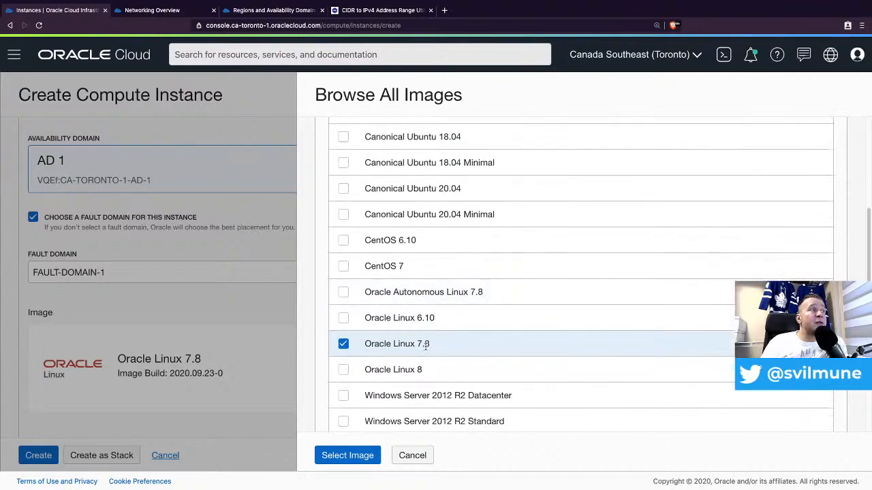
scroll(399, 306, up, 1)
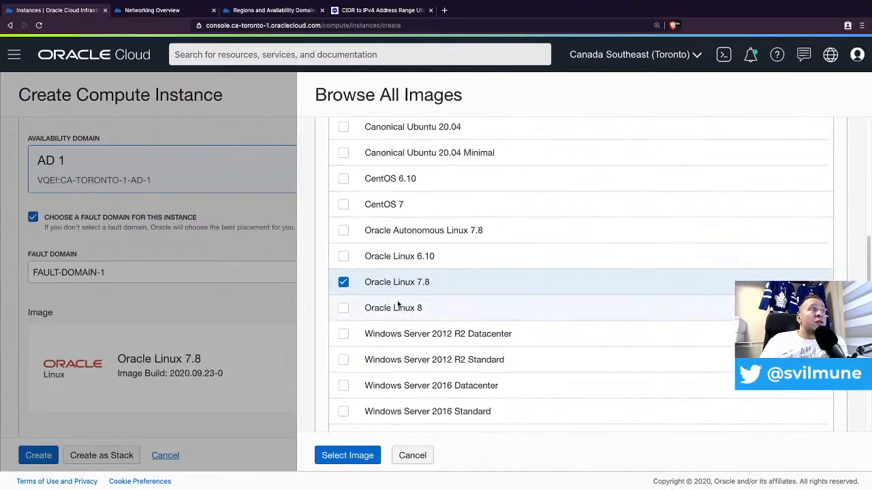
click(413, 456)
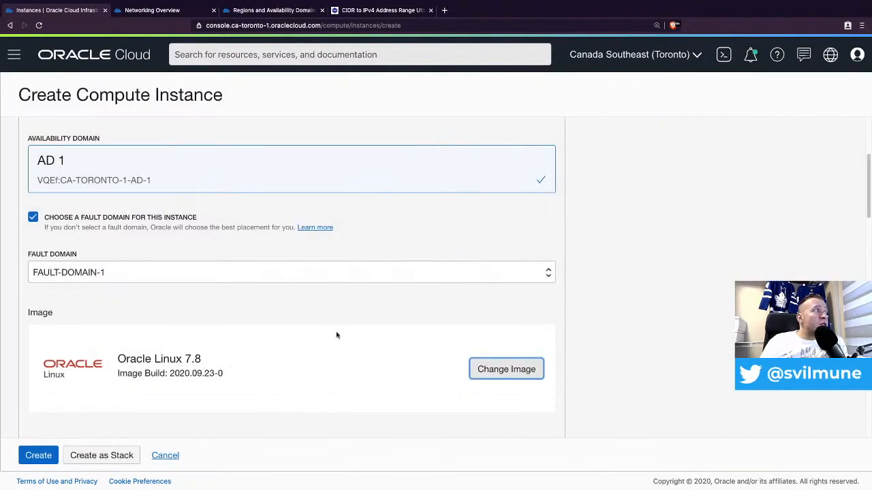
scroll(337, 332, down, 2)
scroll(356, 310, down, 1)
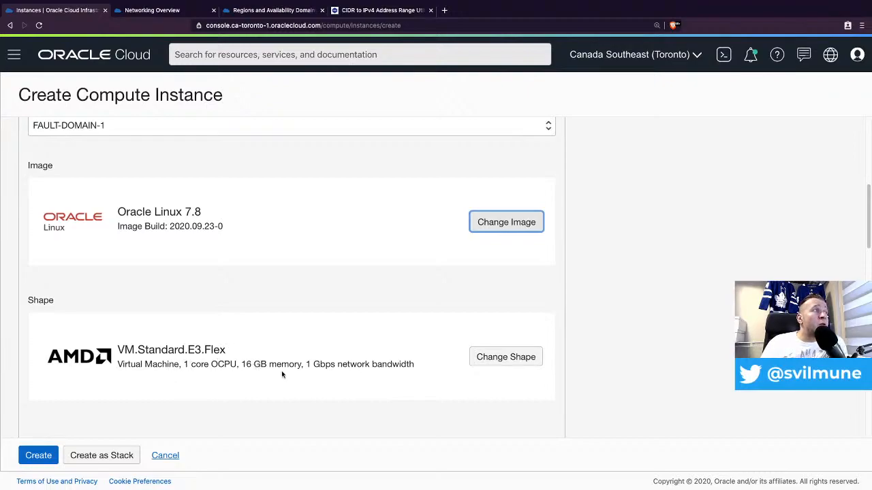
- Check the Always Free VM.Standard.E2.1.Micro shape under the Specialty and Legacy series
click(502, 357)
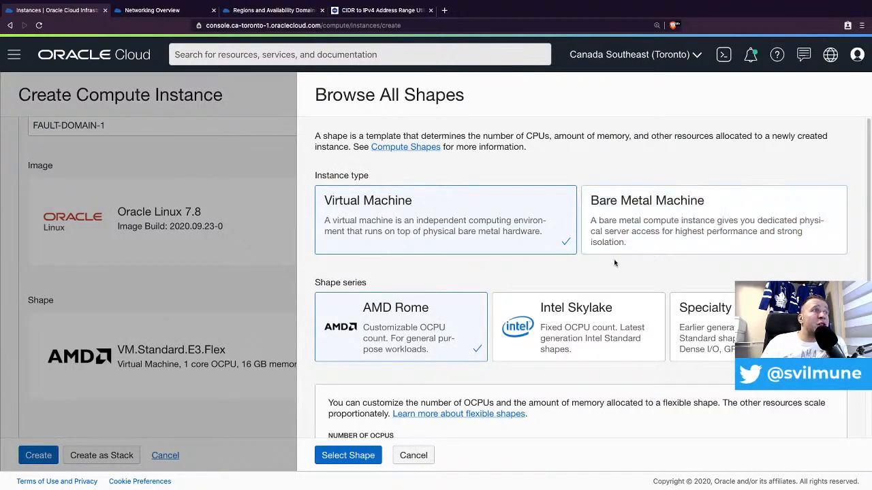
scroll(421, 330, down, 1)
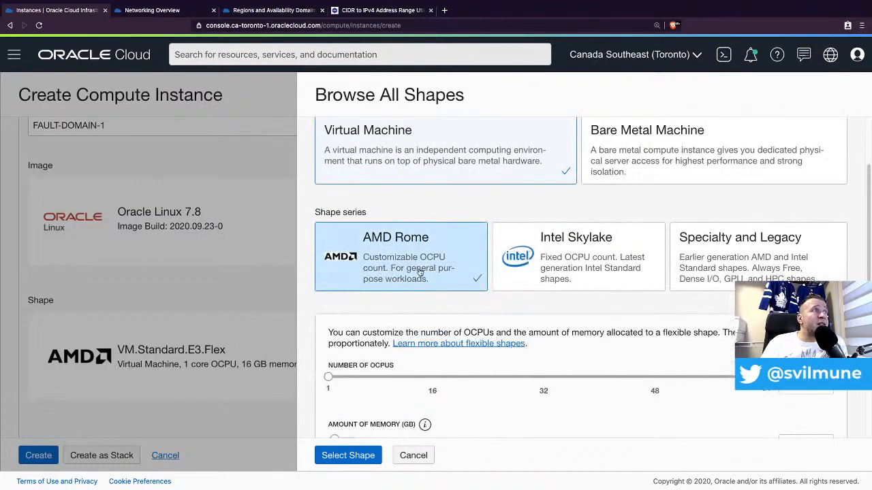
scroll(466, 289, down, 1)
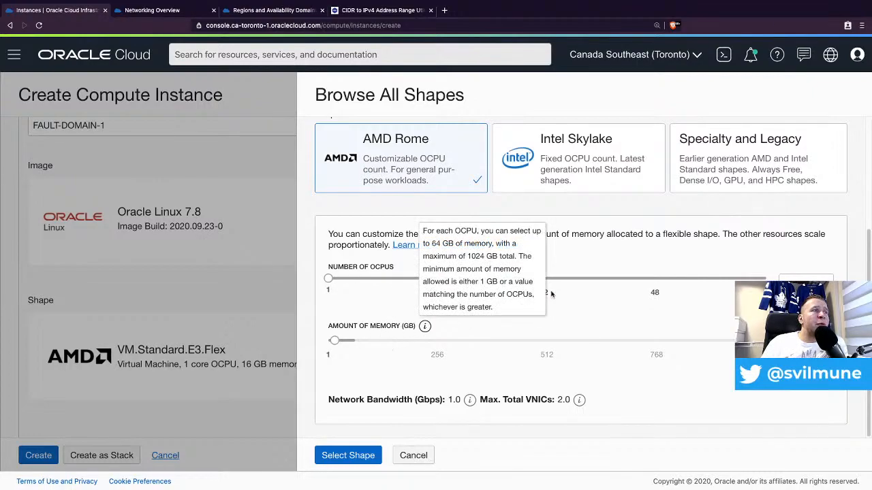
scroll(758, 158, up, 1)
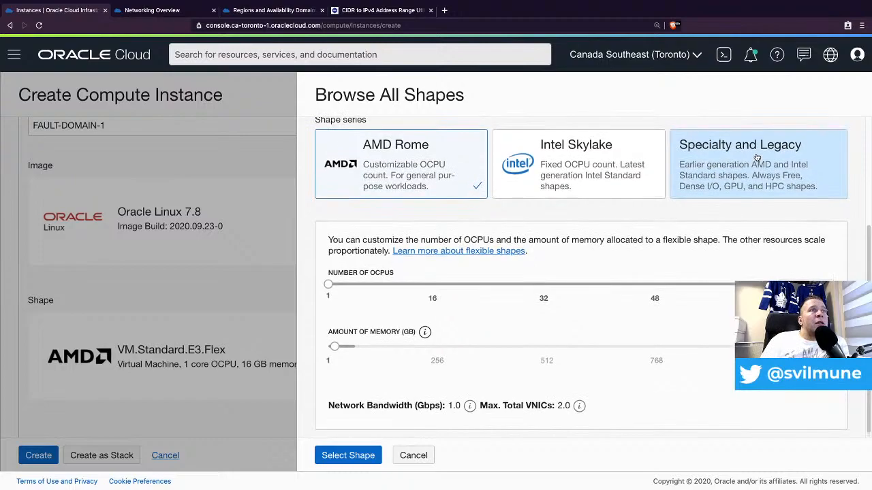
click(777, 176)
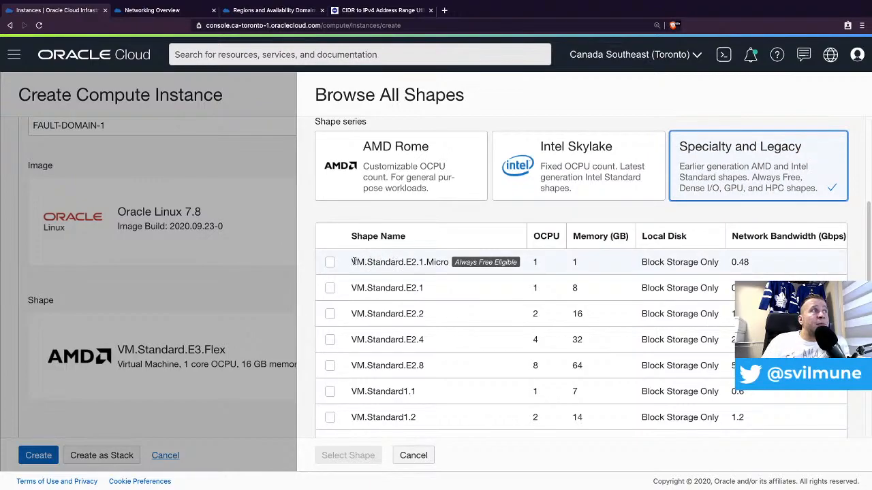
click(329, 263)
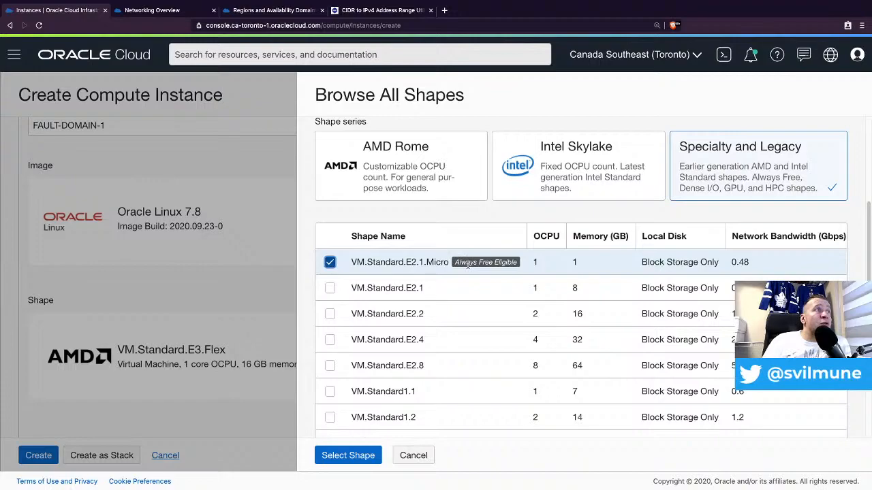
scroll(406, 391, down, 2)
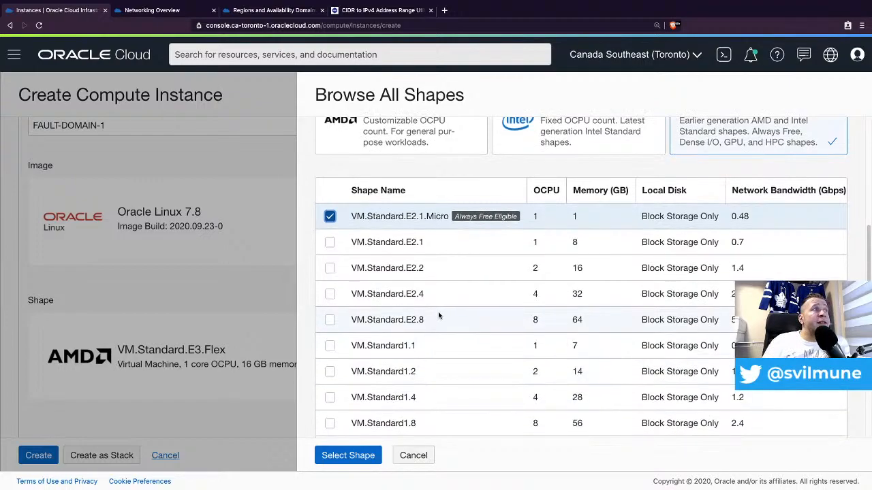
scroll(436, 318, up, 1)
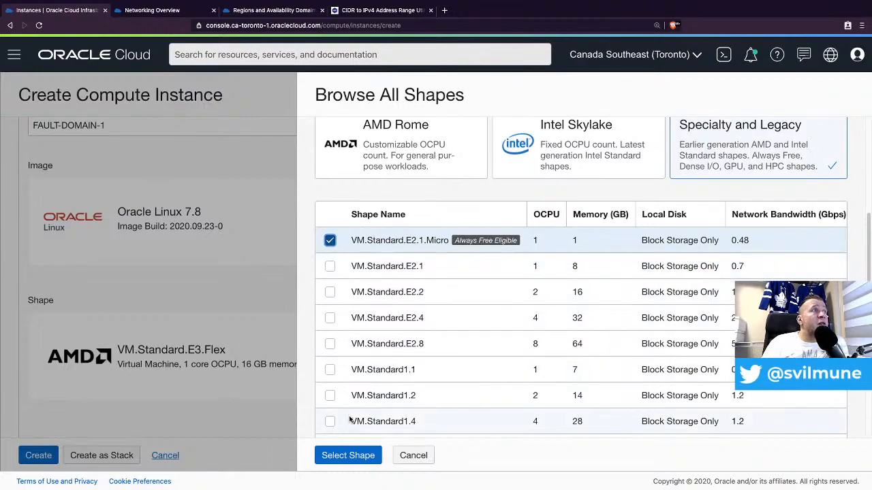
- Apply the VM.Standard.E2.1.Micro shape and put the instance on private subnet sub-pri-001
click(350, 461)
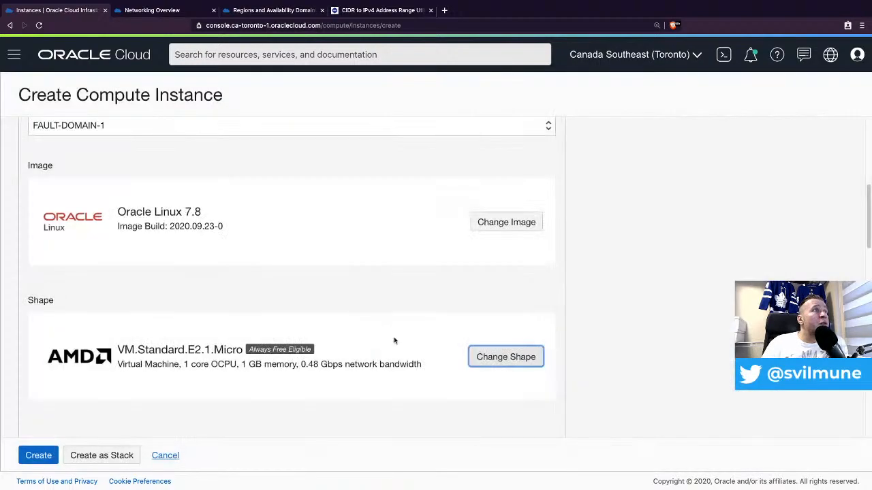
scroll(366, 284, down, 1)
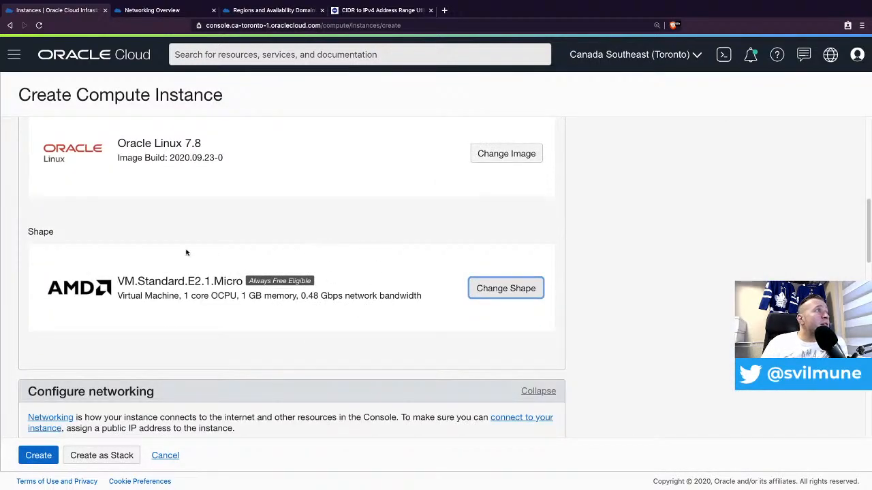
scroll(249, 275, down, 1)
scroll(337, 288, down, 2)
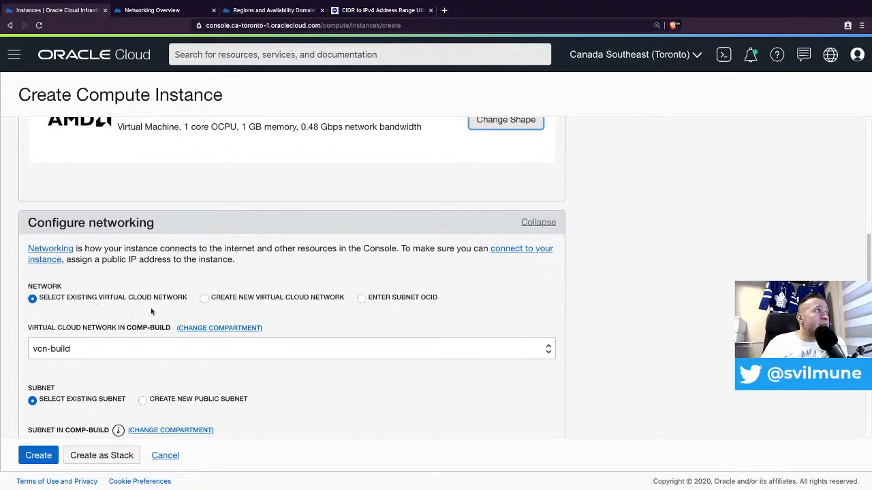
scroll(171, 298, down, 1)
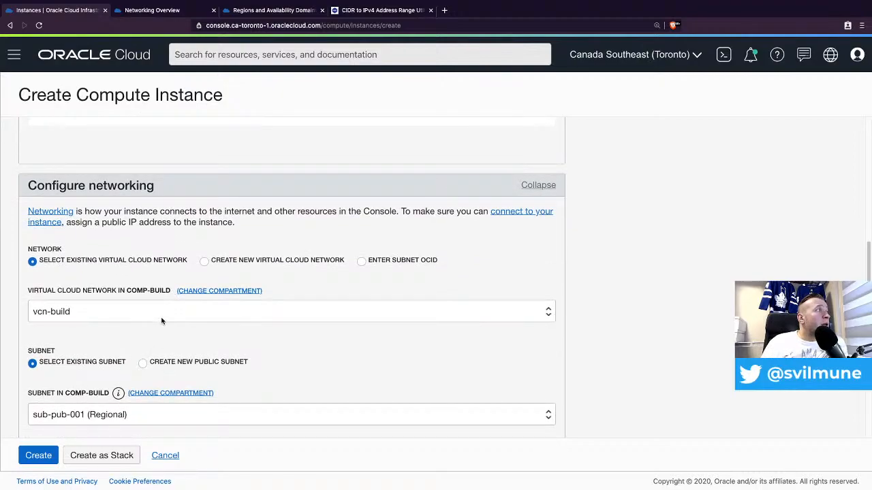
scroll(171, 307, down, 1)
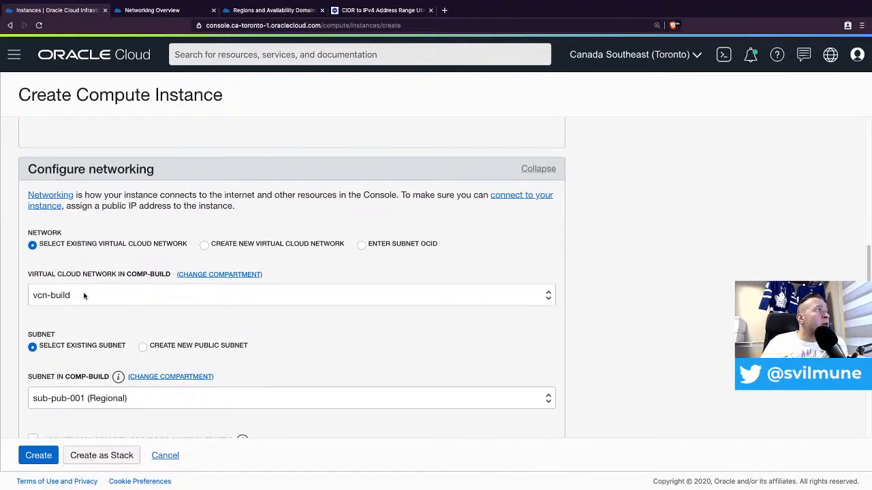
scroll(102, 297, down, 1)
scroll(107, 287, down, 2)
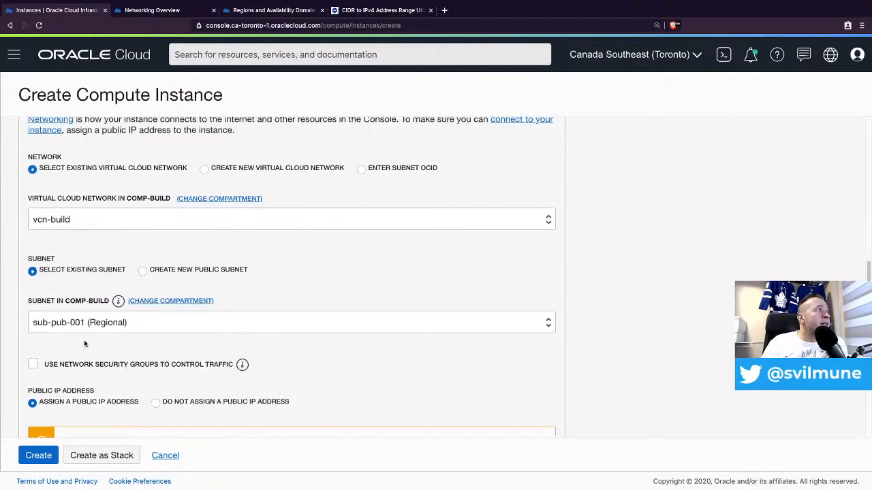
click(116, 323)
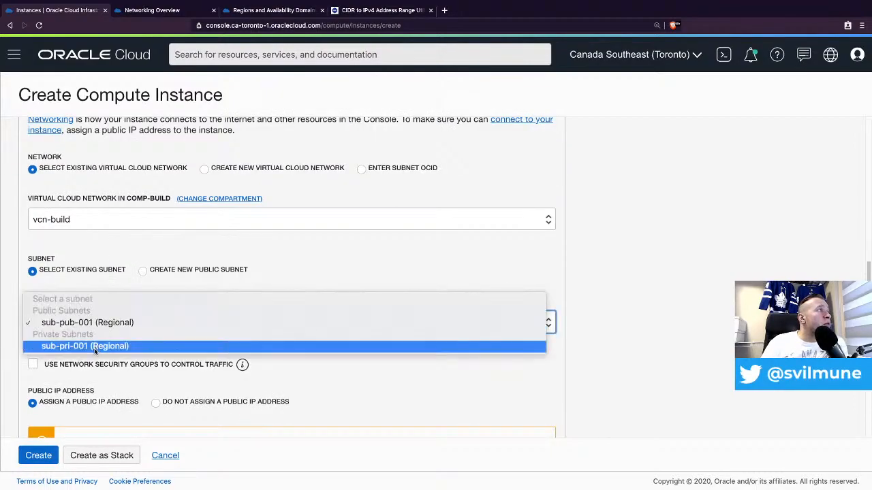
click(184, 346)
- Enable network security groups and attach nsg-web-001 to the instance
scroll(218, 335, down, 2)
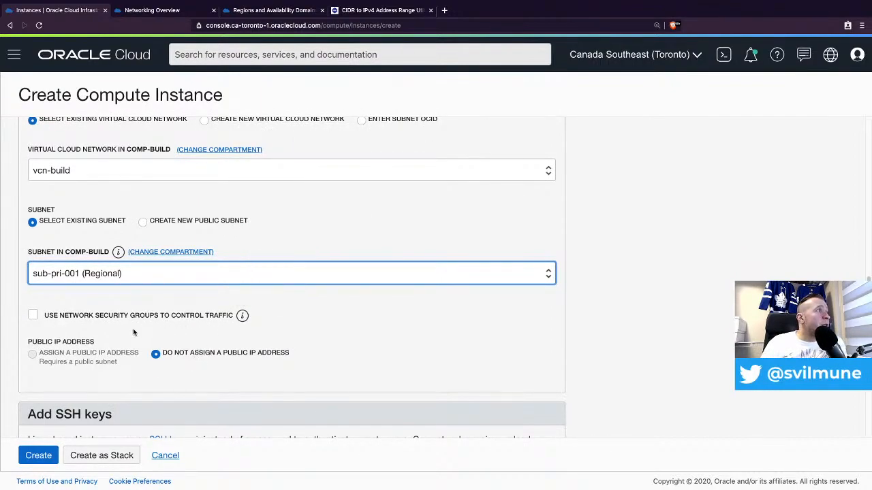
click(64, 317)
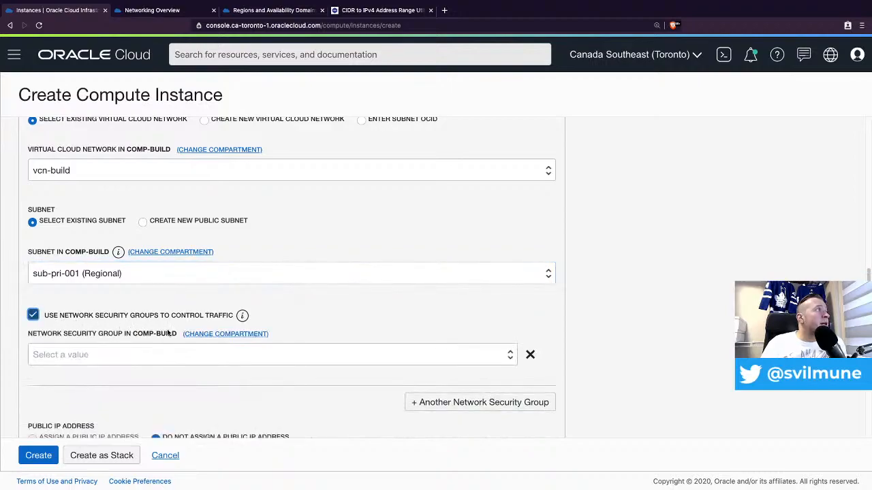
click(182, 352)
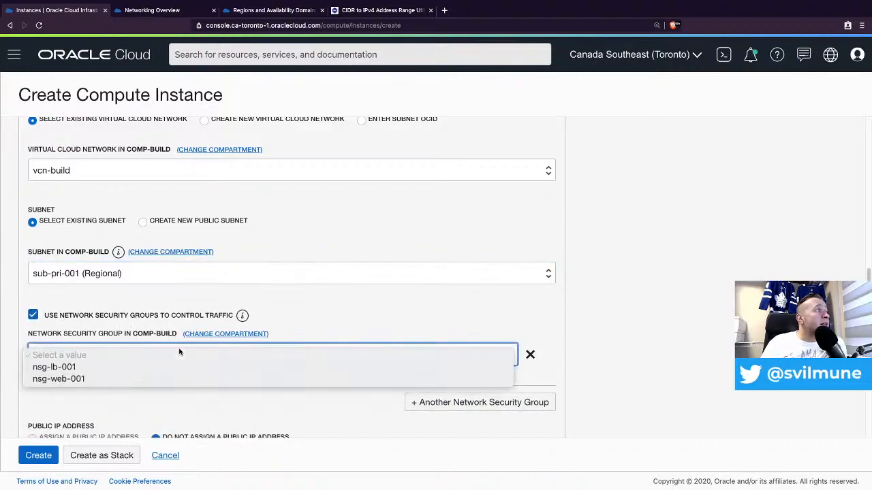
click(155, 380)
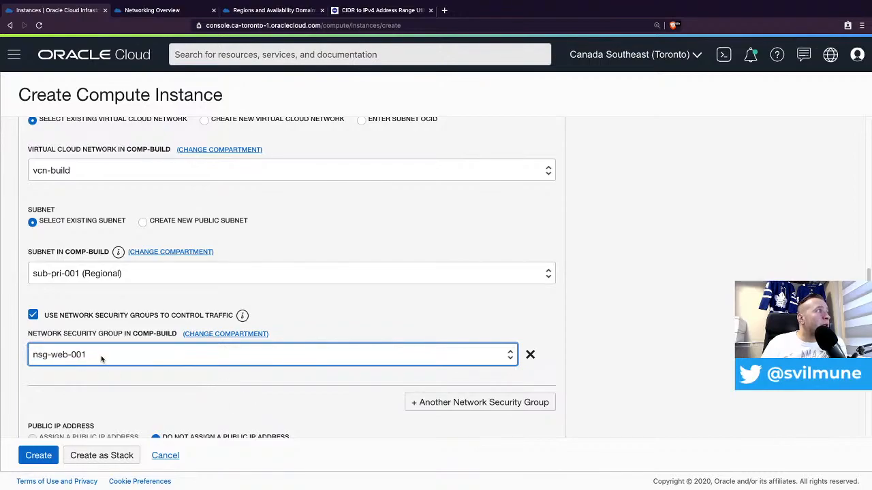
click(589, 329)
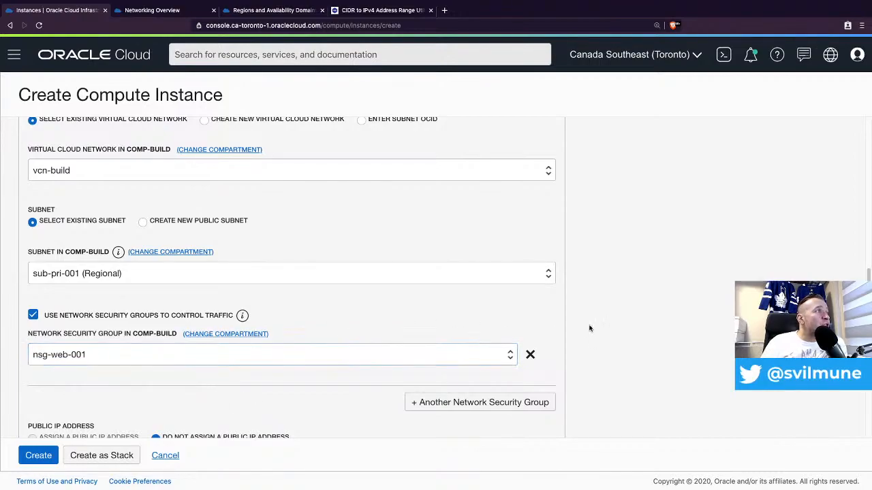
scroll(522, 343, down, 3)
scroll(213, 336, down, 4)
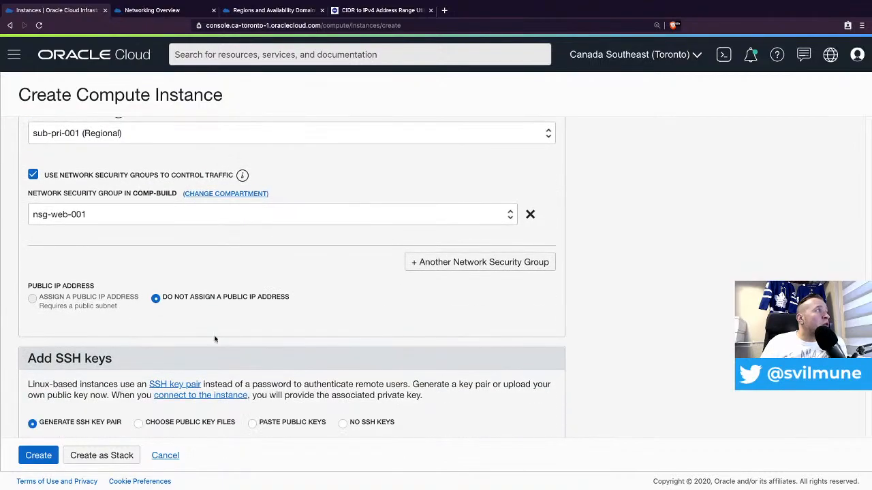
scroll(250, 303, down, 2)
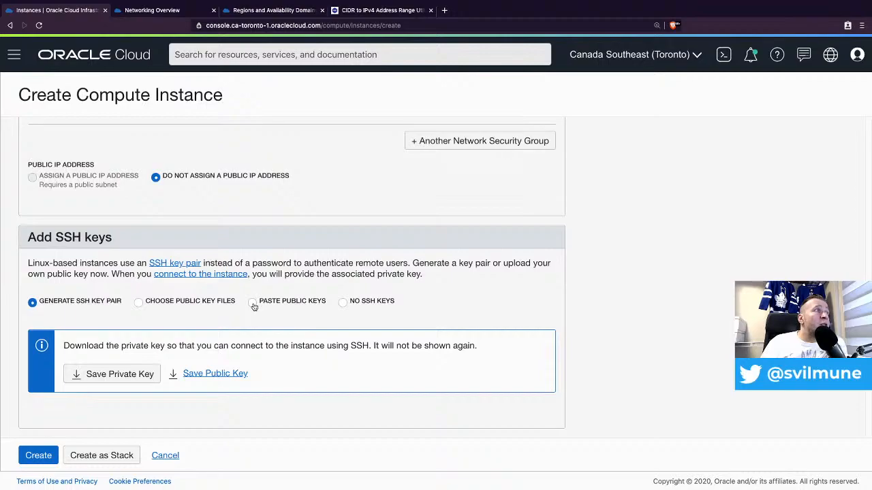
- Paste an existing public SSH key into the instance's SSH Keys field
click(253, 304)
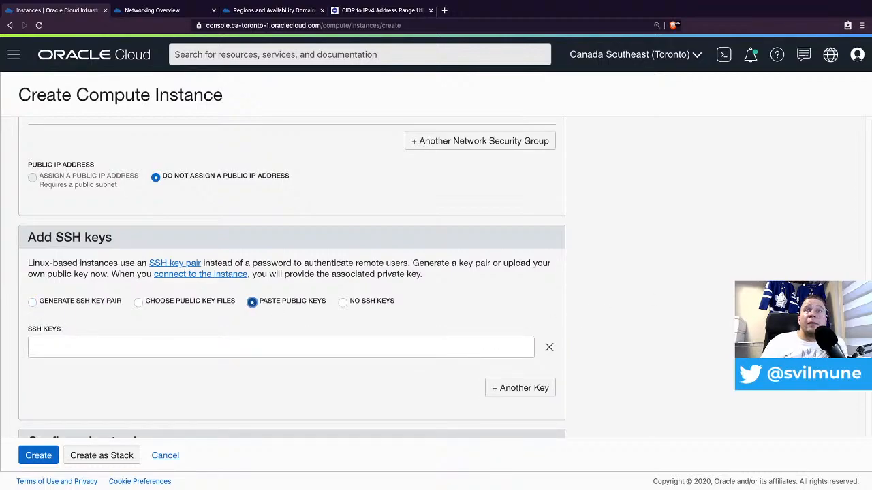
key(super+Tab)
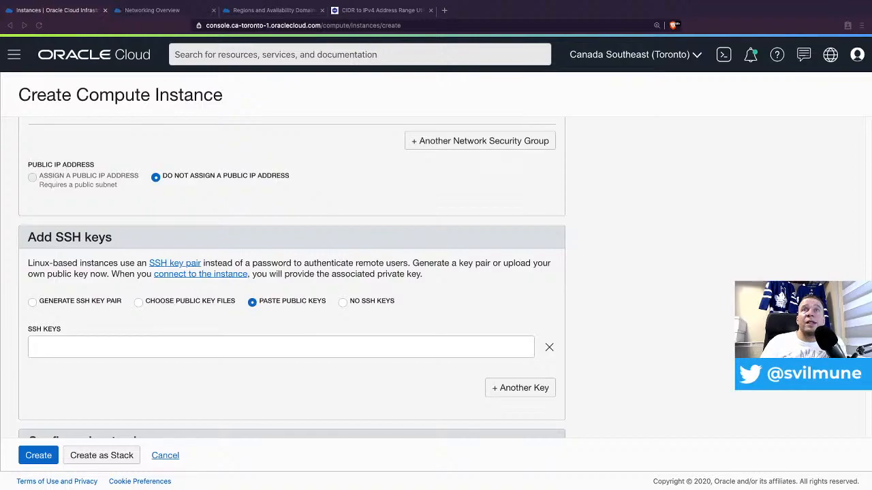
click(106, 351)
right_click(107, 351)
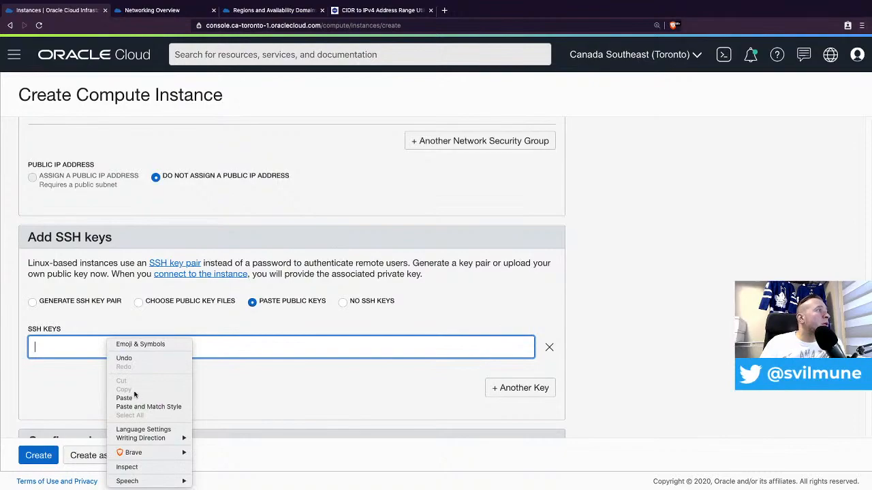
click(124, 398)
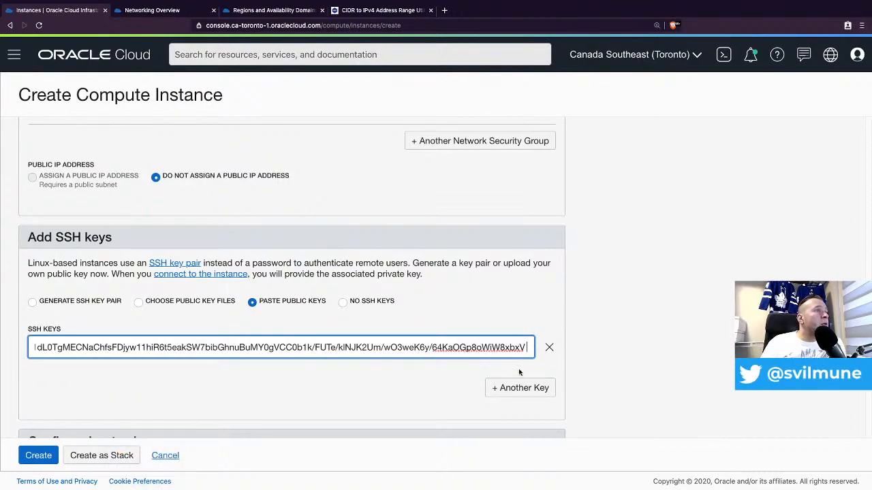
scroll(496, 346, down, 3)
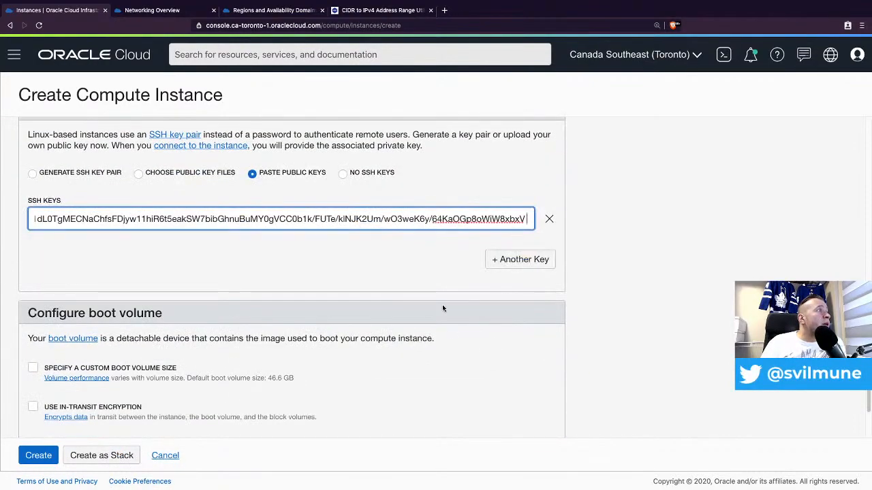
scroll(442, 304, down, 1)
scroll(179, 297, down, 3)
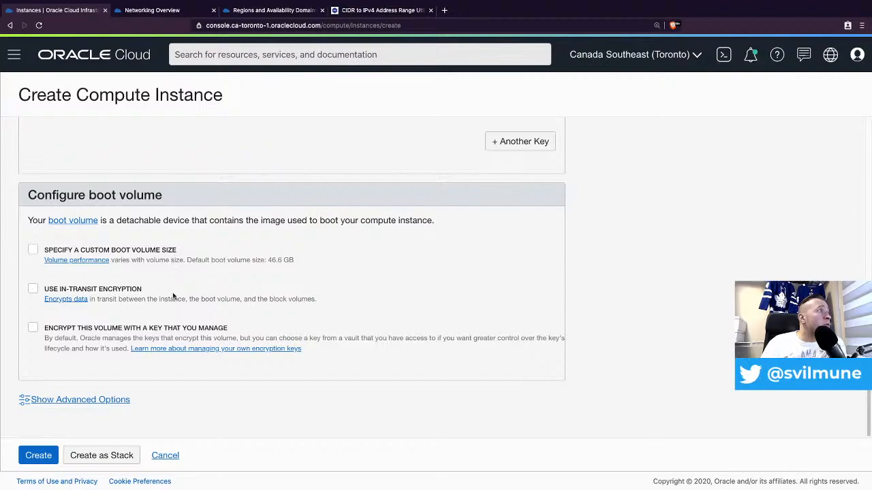
- Reveal the advanced options and choose Paste cloud-init script on the Management tab
click(89, 402)
scroll(248, 314, down, 2)
scroll(248, 314, down, 5)
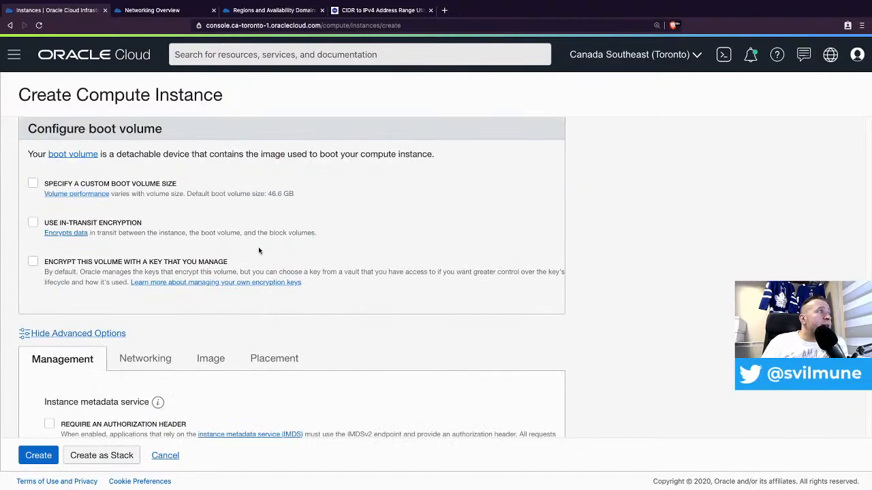
scroll(256, 272, down, 1)
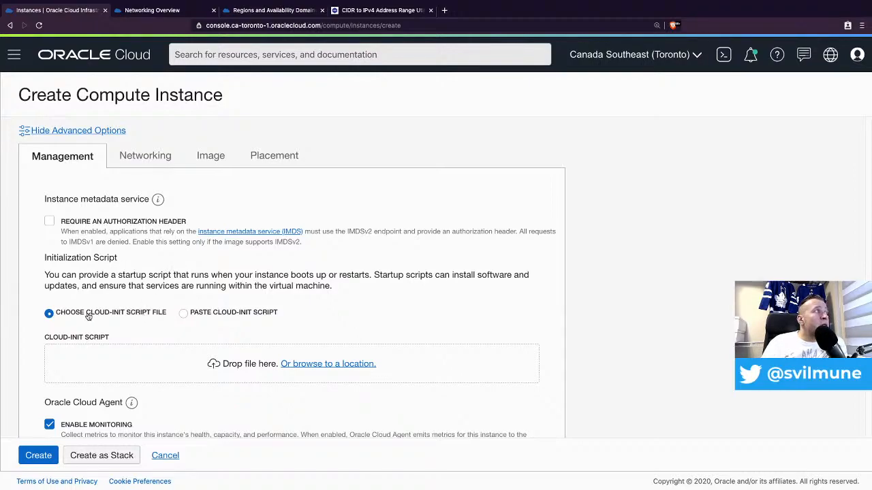
click(184, 314)
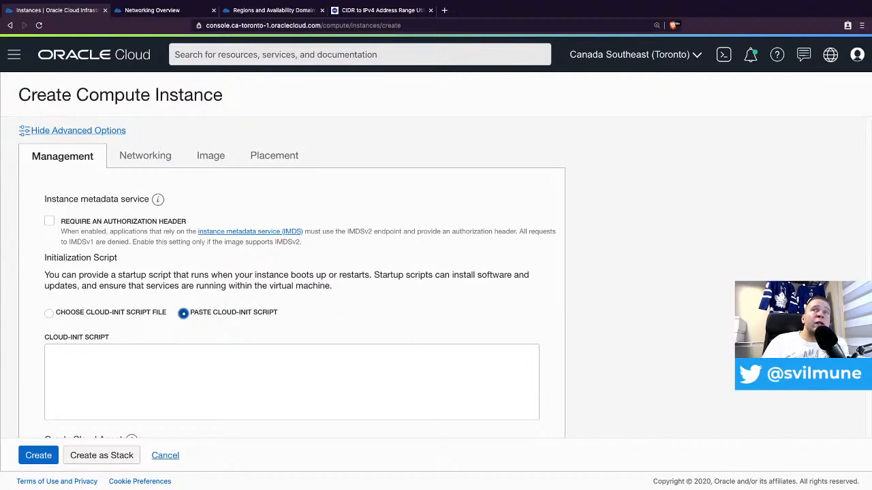
key(super+Tab)
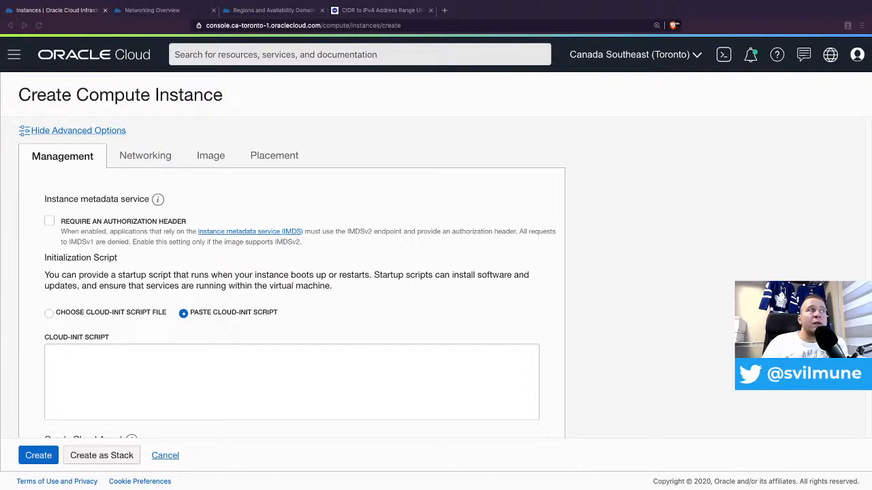
- Paste the cloud-init script installing httpd and PHP, opening HTTP/HTTPS, fetching index.php
click(434, 371)
right_click(435, 374)
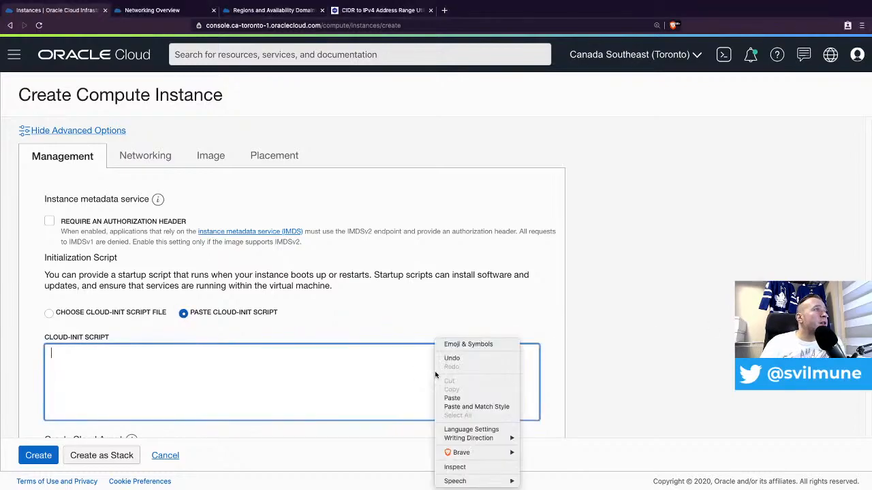
click(469, 399)
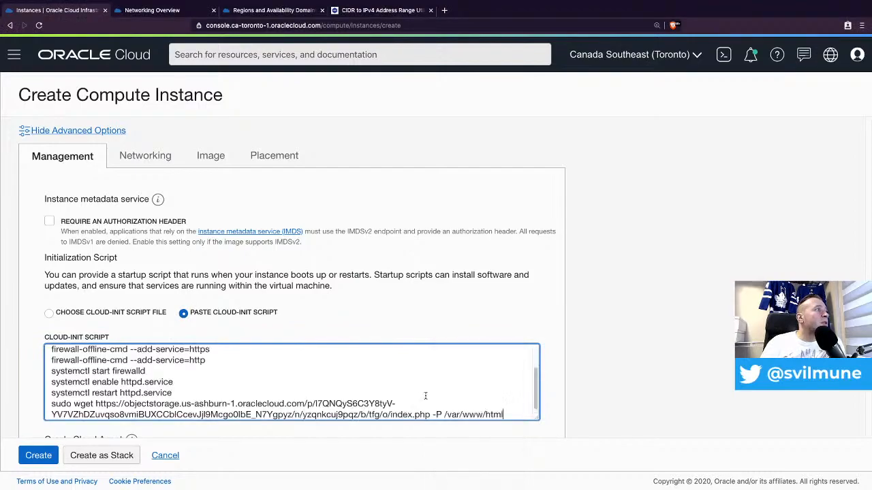
scroll(307, 385, up, 3)
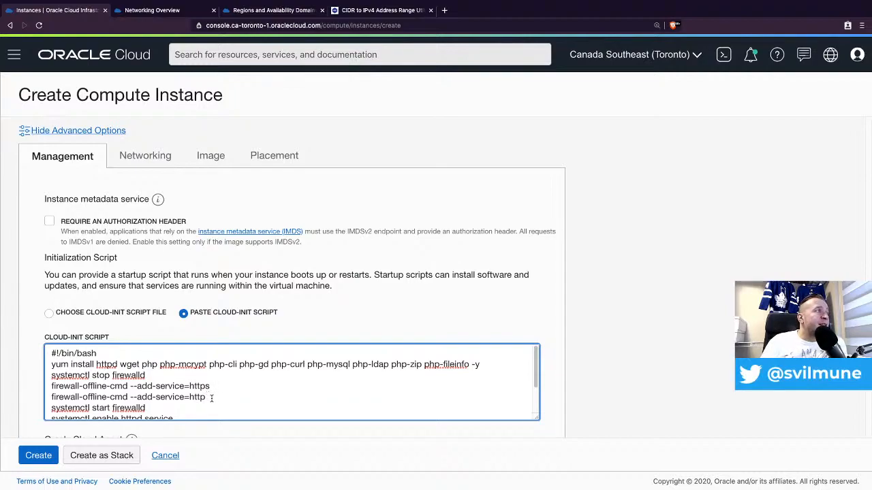
scroll(212, 397, down, 3)
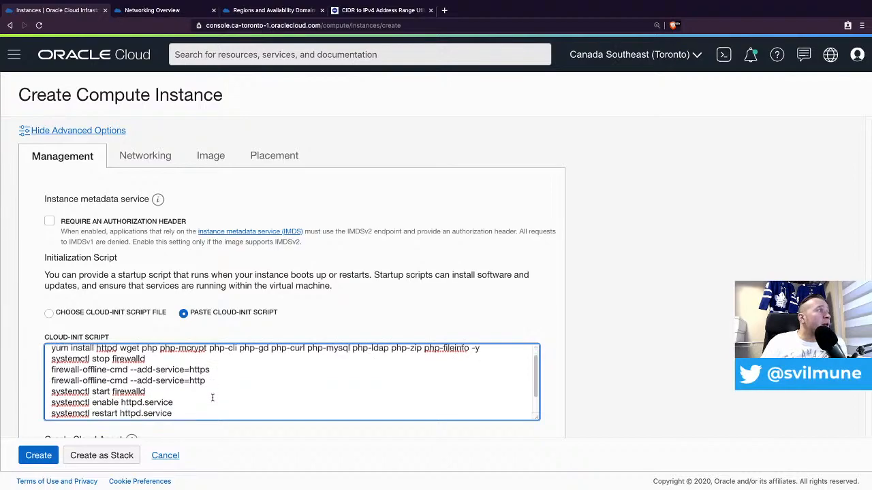
scroll(211, 392, down, 1)
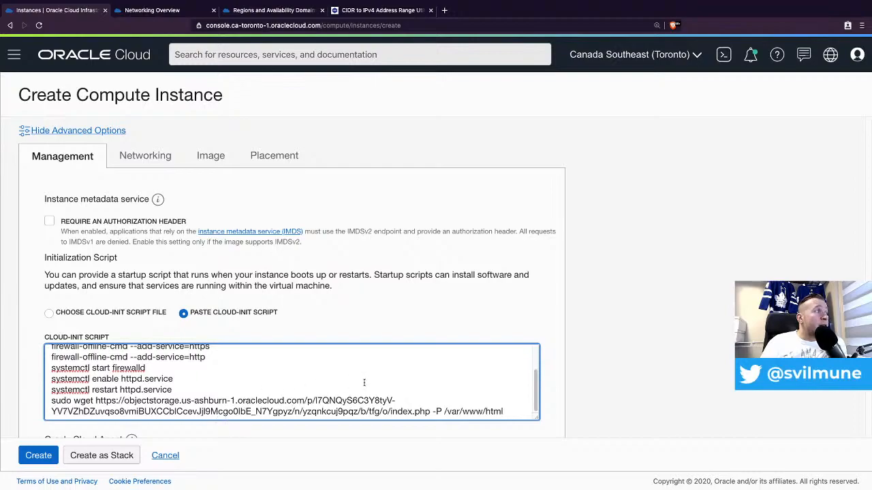
- Create comp-web-001, then begin another instance from the Instances list
scroll(599, 342, down, 3)
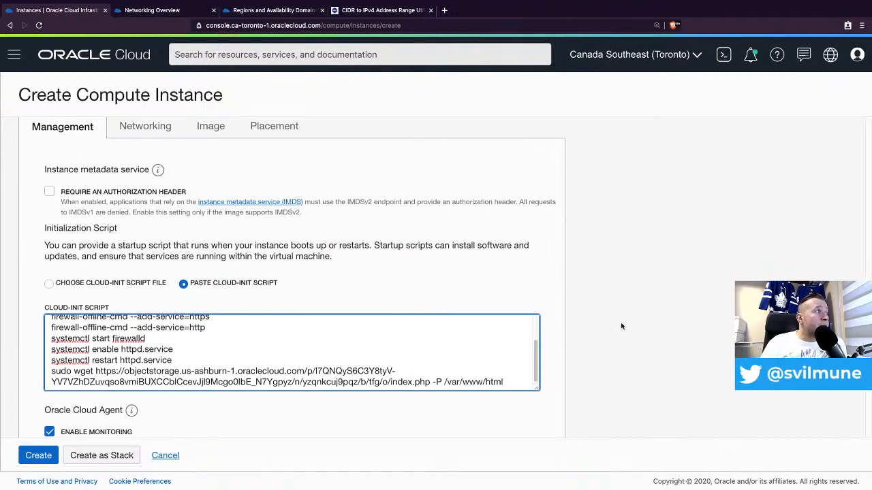
scroll(623, 317, down, 2)
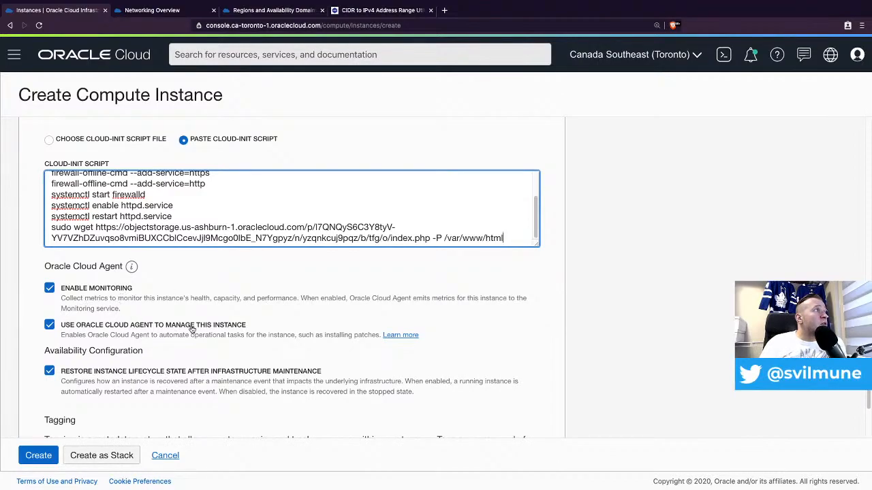
scroll(196, 331, down, 2)
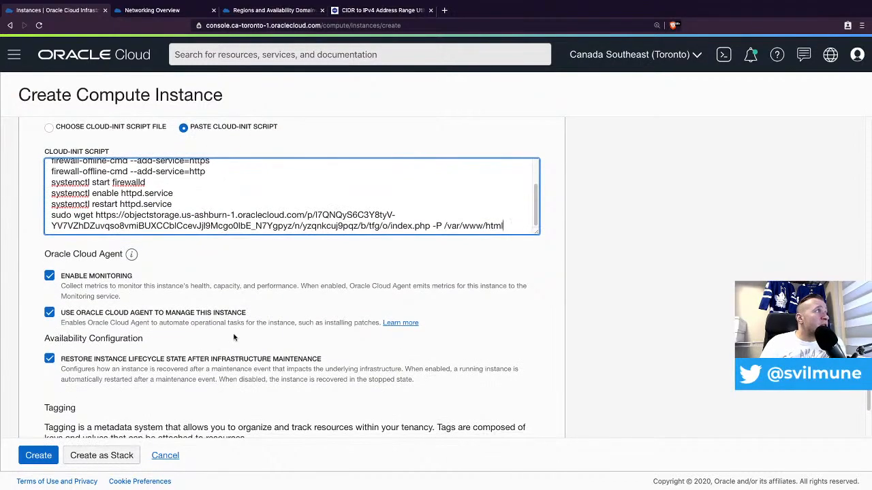
scroll(339, 350, down, 4)
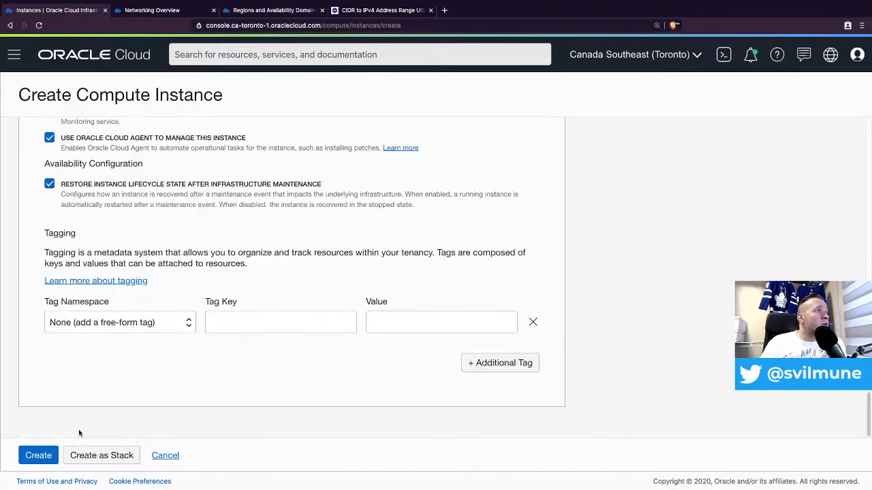
click(42, 454)
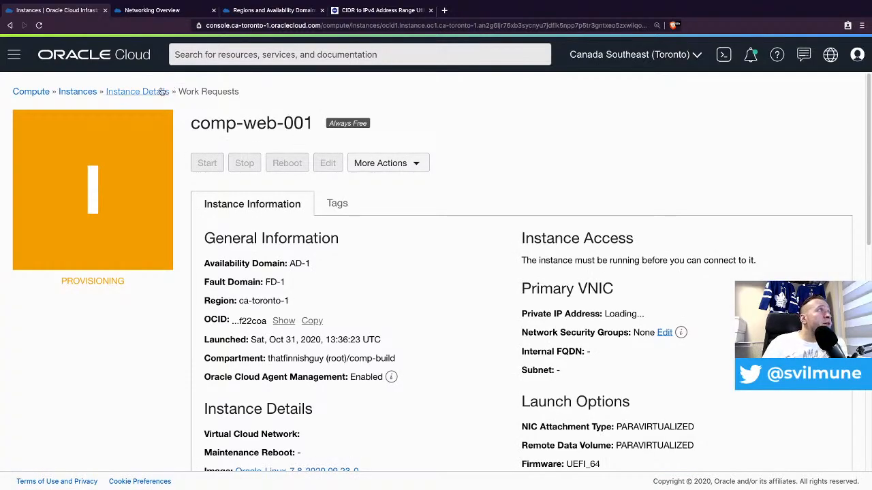
click(75, 92)
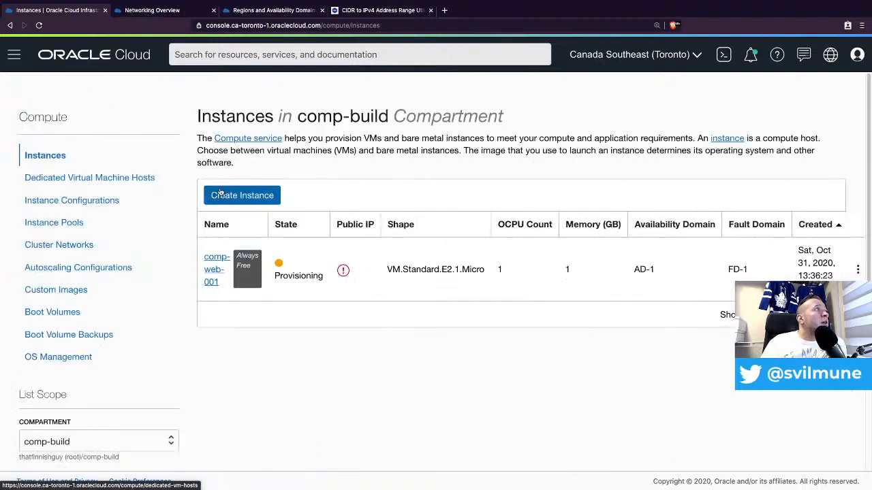
click(258, 198)
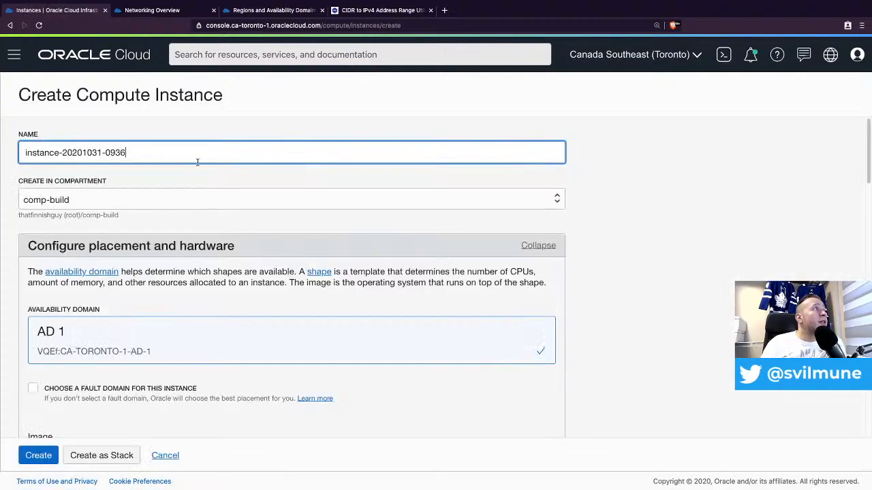
- Name the second instance comp-web-002 and place it in FAULT-DOMAIN-2
triple_click(143, 150)
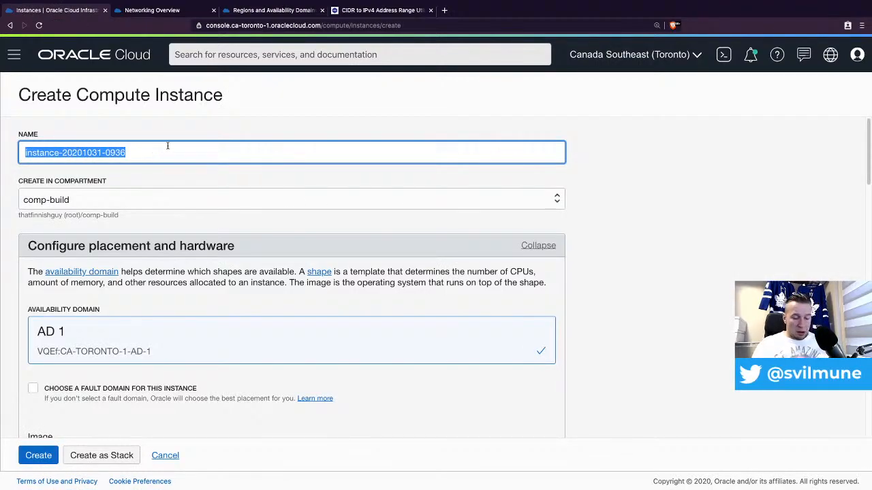
text(comp-)
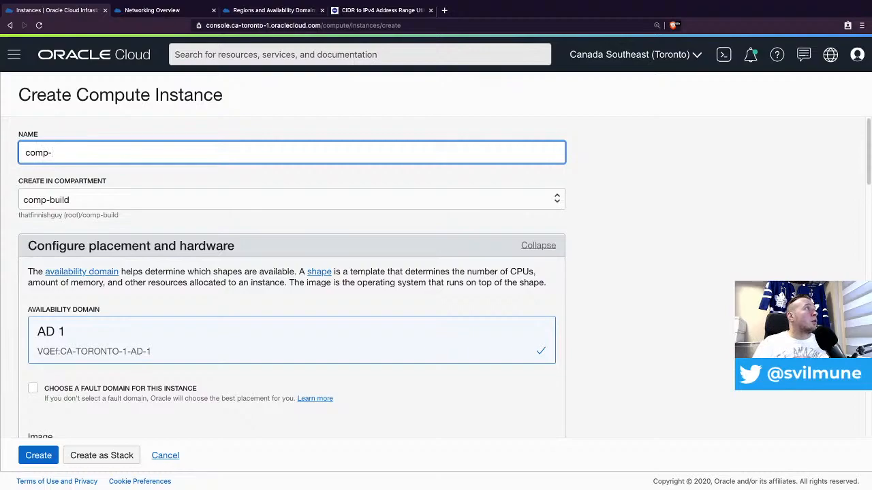
text(web-002)
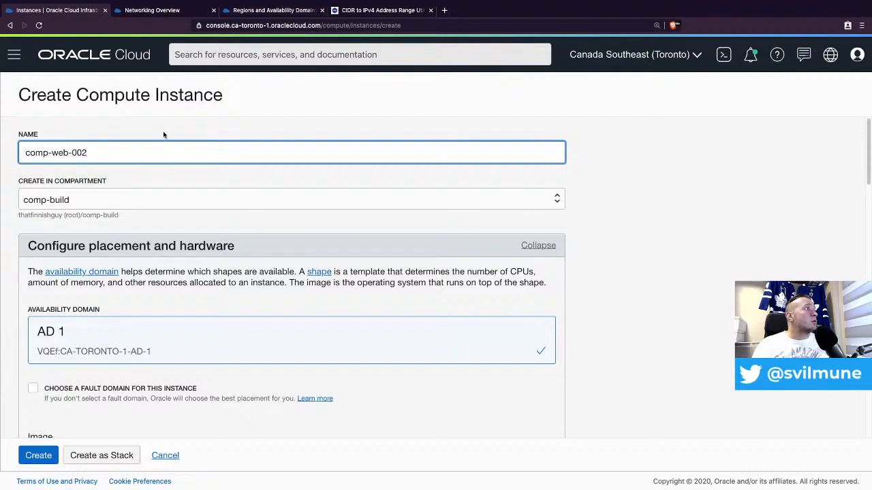
scroll(129, 286, down, 2)
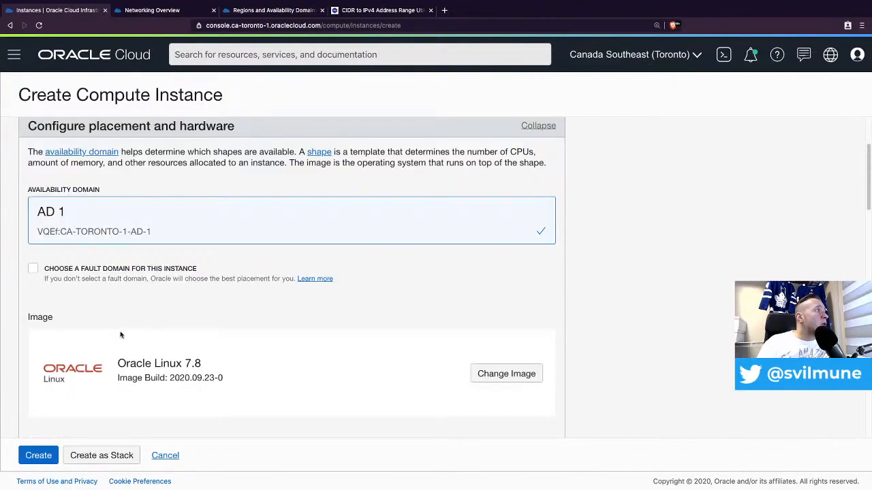
click(30, 271)
click(81, 325)
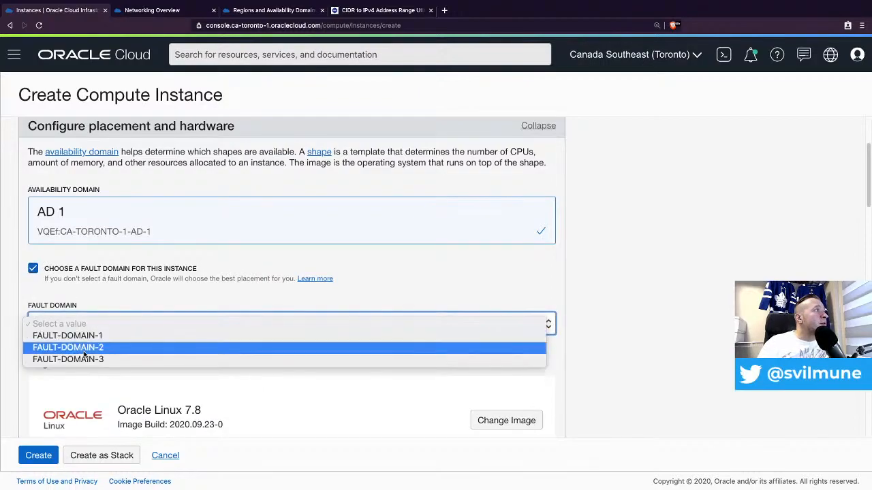
click(144, 348)
scroll(264, 350, down, 5)
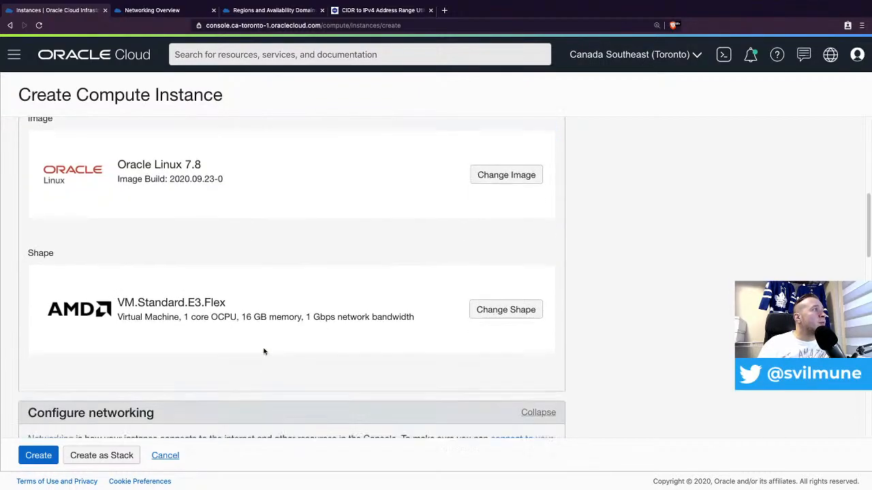
- Check the VM.Standard.E2.1.Micro shape under the Specialty and Legacy series
click(507, 273)
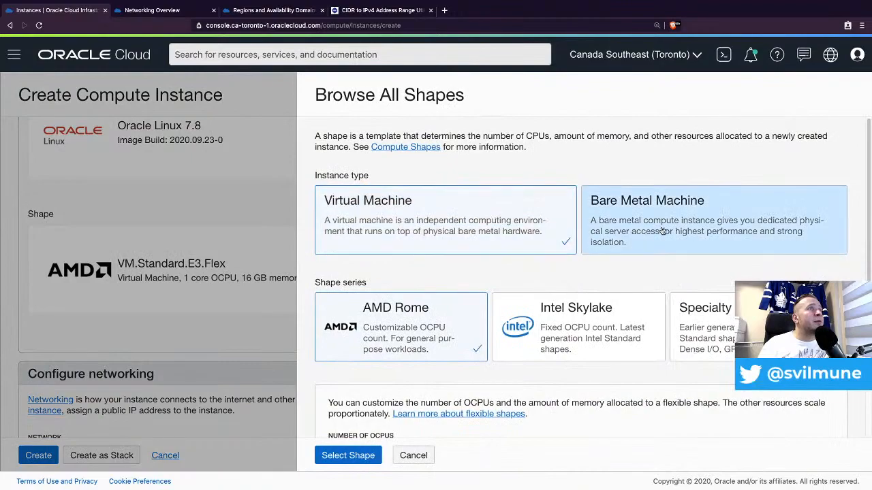
click(701, 320)
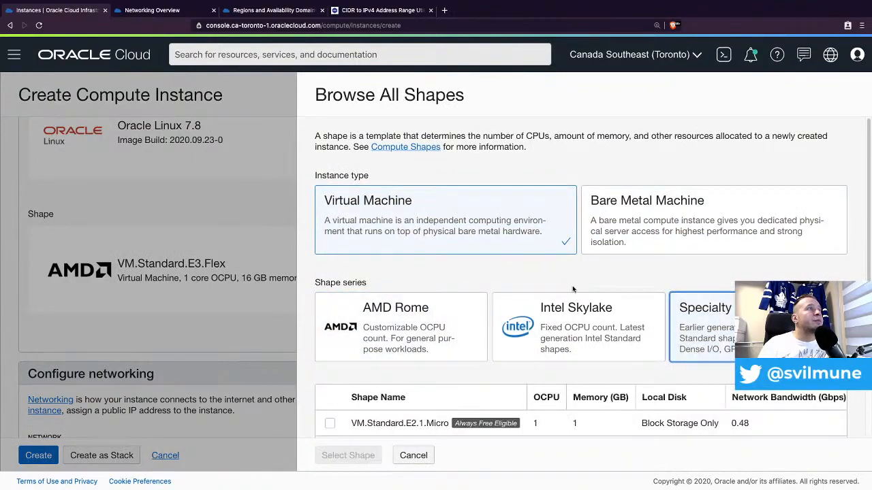
click(330, 423)
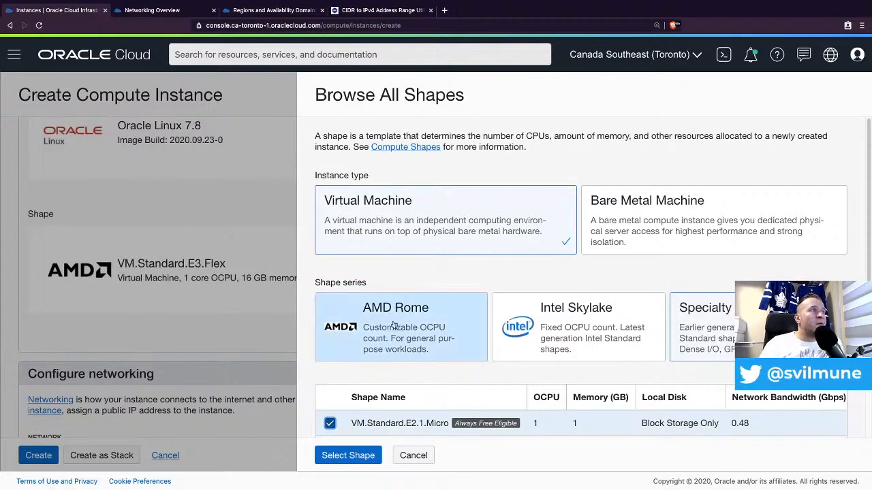
scroll(477, 276, down, 2)
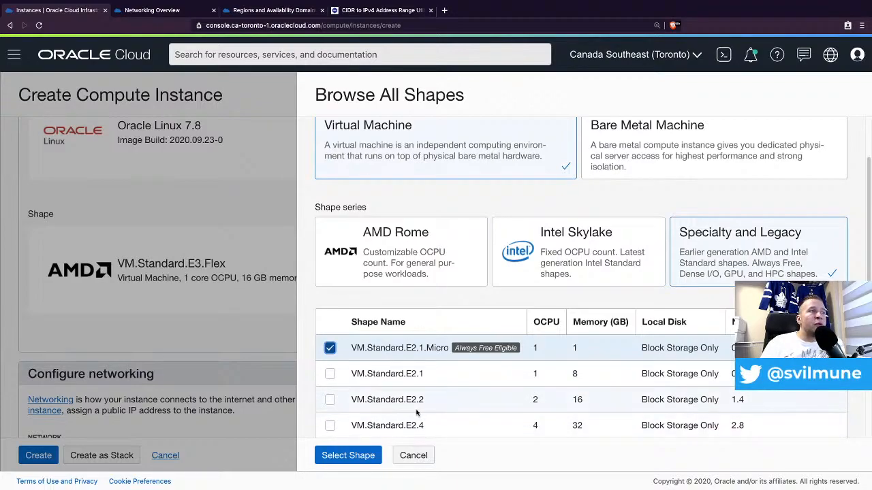
- Apply the VM.Standard.E2.1.Micro shape and put comp-web-002 on subnet sub-pri-001
scroll(414, 371, down, 1)
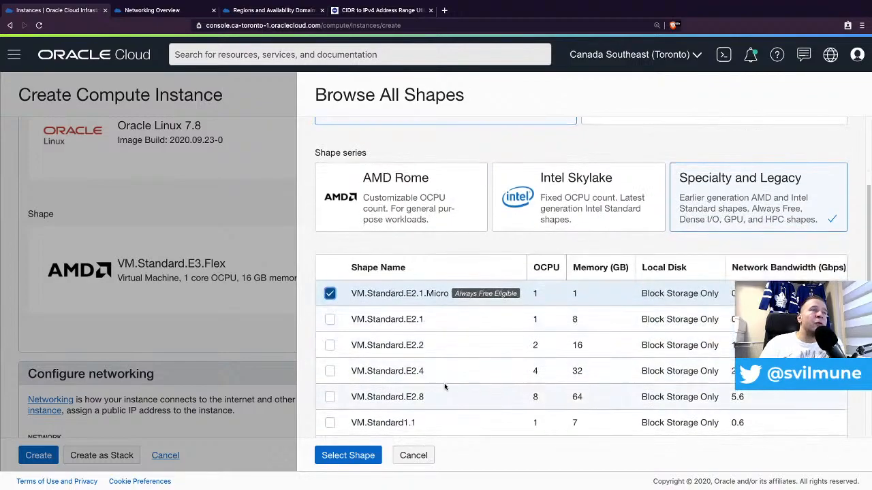
scroll(439, 382, down, 1)
scroll(409, 405, down, 3)
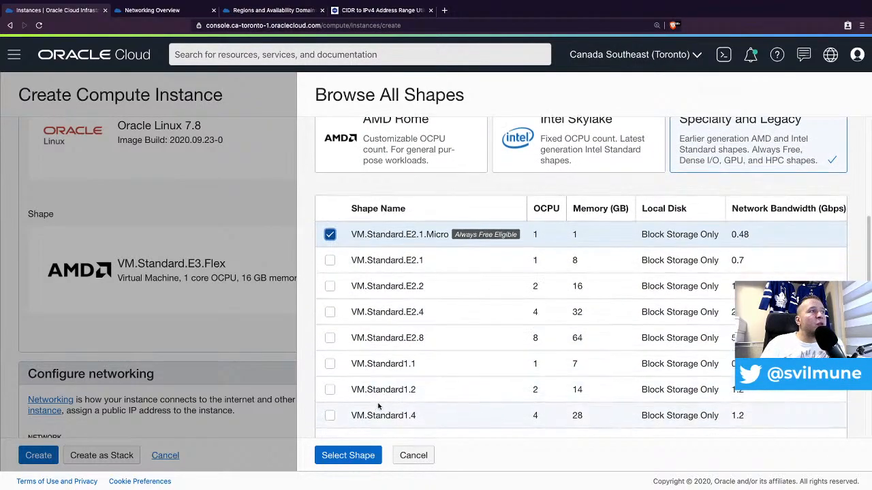
click(348, 456)
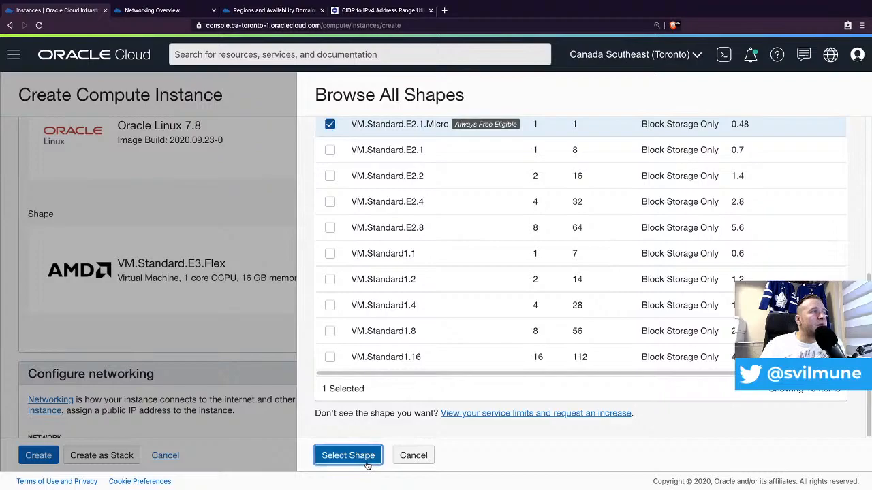
scroll(230, 349, down, 2)
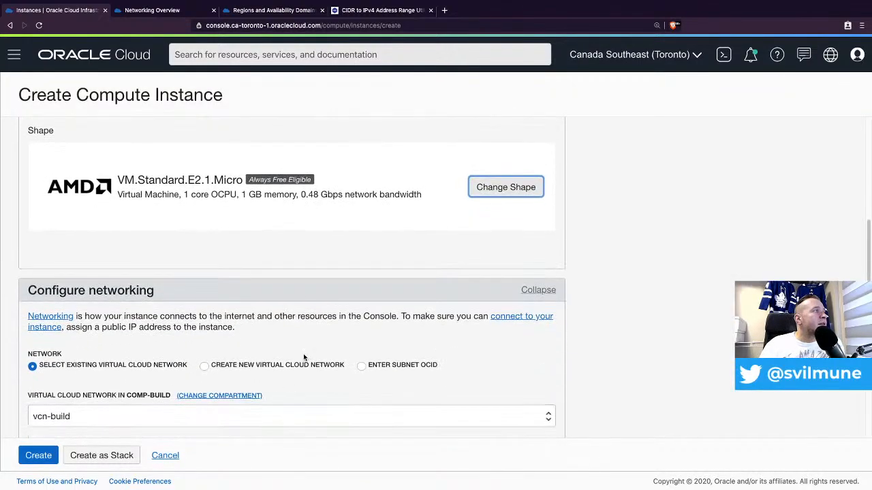
scroll(264, 350, down, 4)
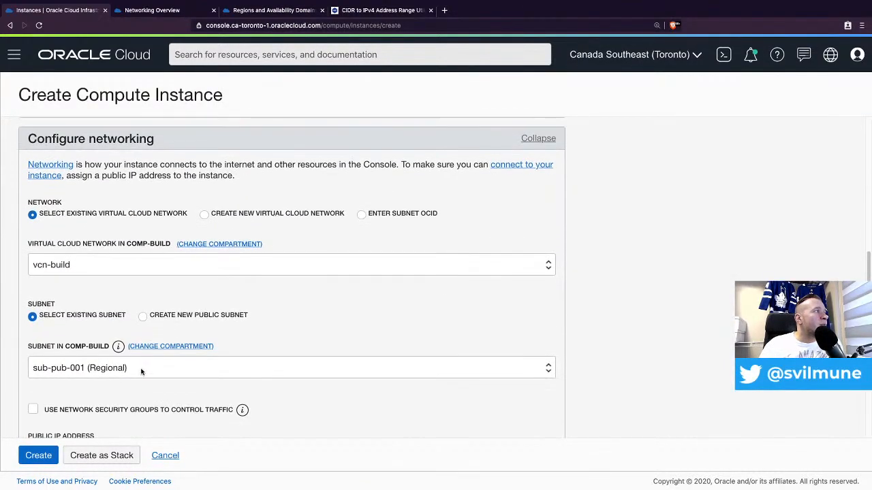
click(157, 371)
click(139, 389)
- Enable network security groups and attach nsg-web-001 to comp-web-002
scroll(204, 368, down, 6)
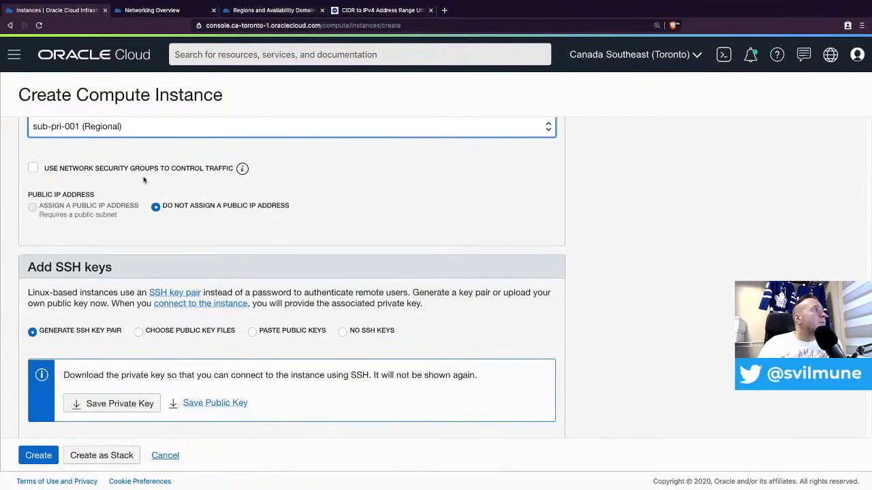
click(101, 169)
click(156, 216)
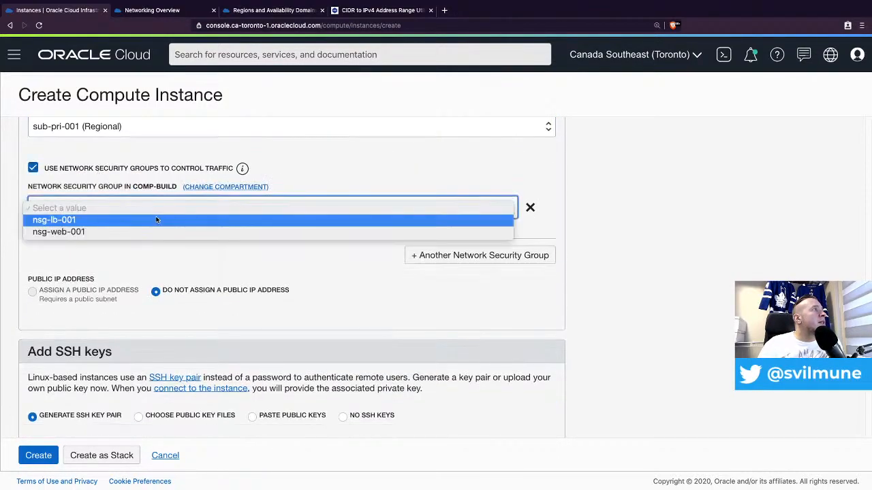
click(152, 232)
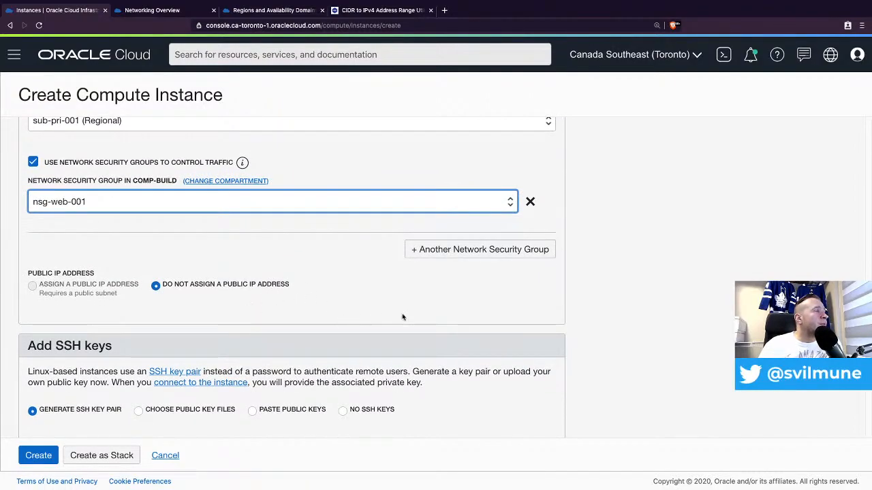
scroll(216, 315, down, 1)
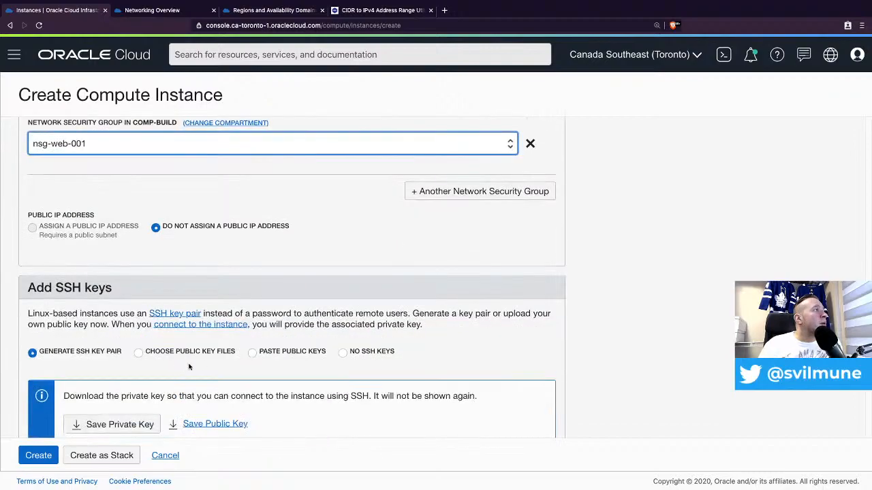
- Supply your own public SSH key by pasting it into the SSH keys field
click(252, 352)
scroll(431, 355, down, 1)
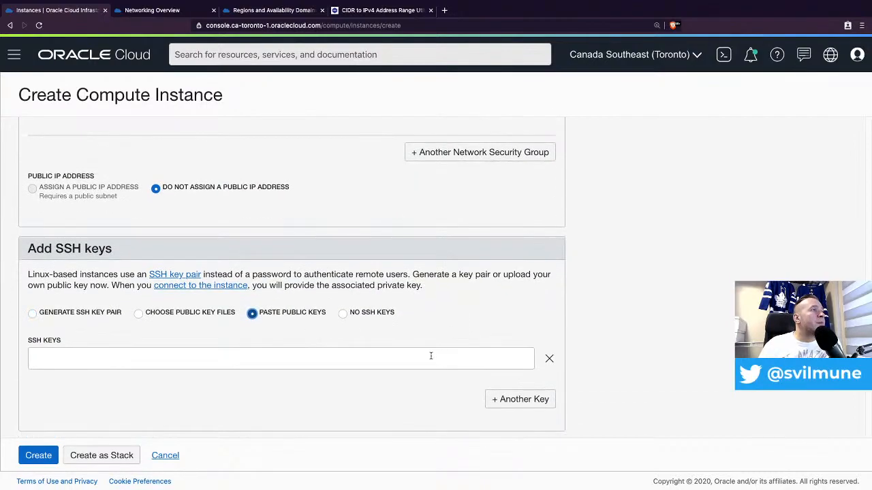
key(super+Tab)
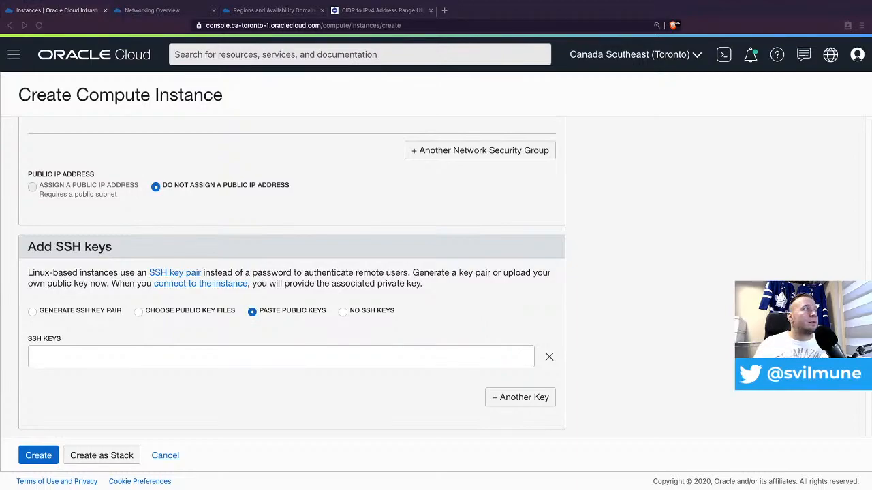
click(226, 353)
click(232, 357)
key(super+v)
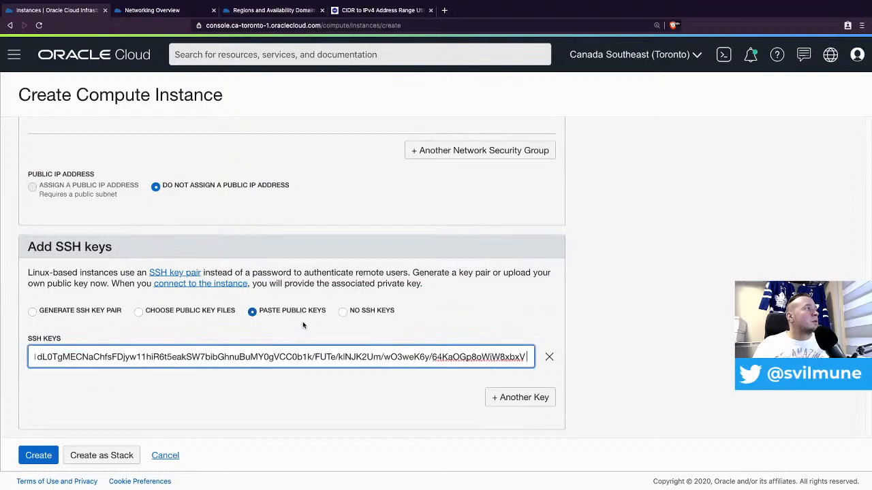
- Paste the firewall and httpd cloud-init script under Advanced Options, then create comp-web-002
scroll(488, 350, down, 3)
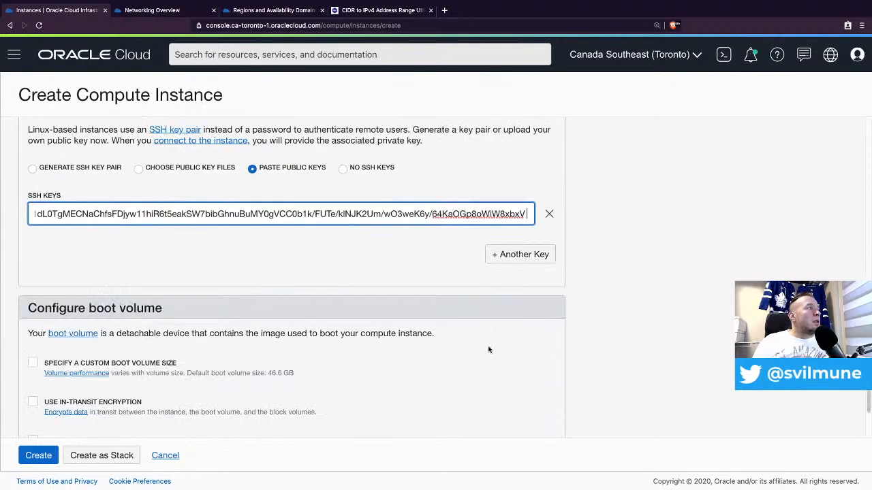
scroll(149, 354, down, 2)
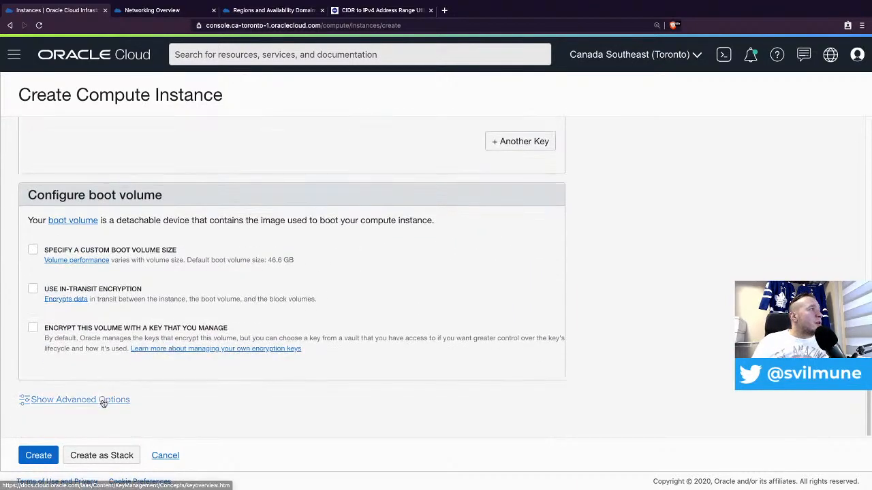
click(101, 400)
scroll(341, 387, down, 5)
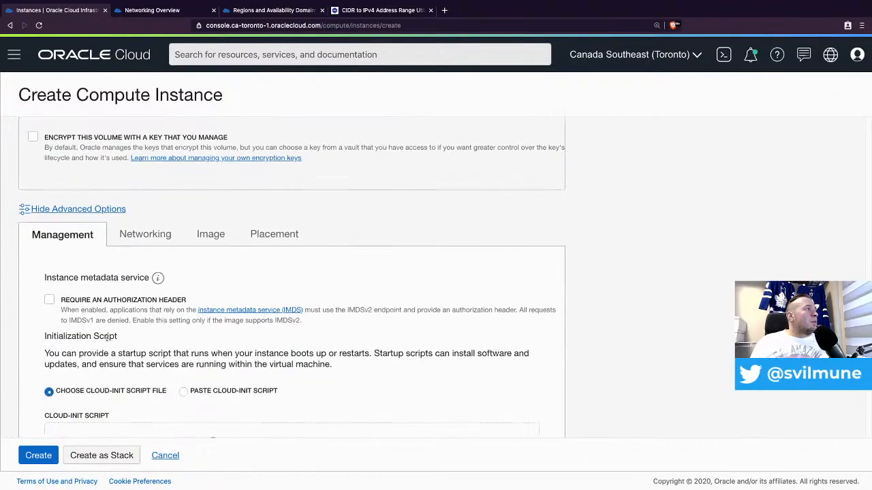
click(184, 327)
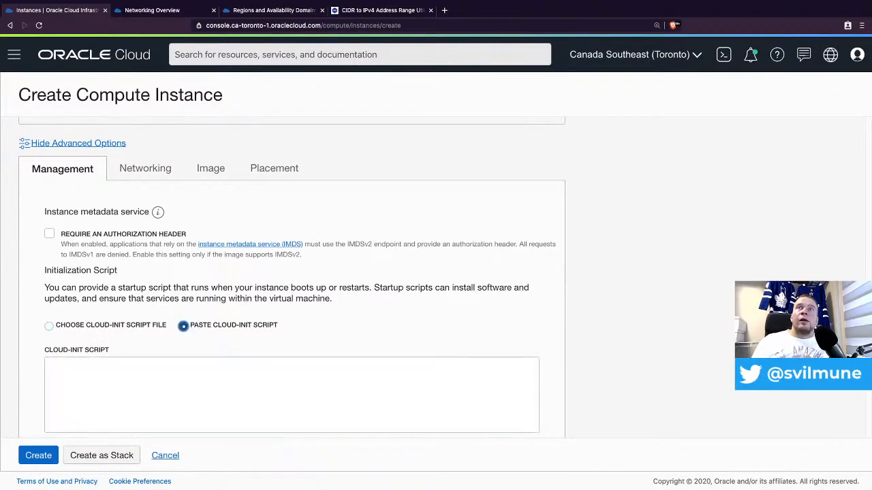
key(super+Tab)
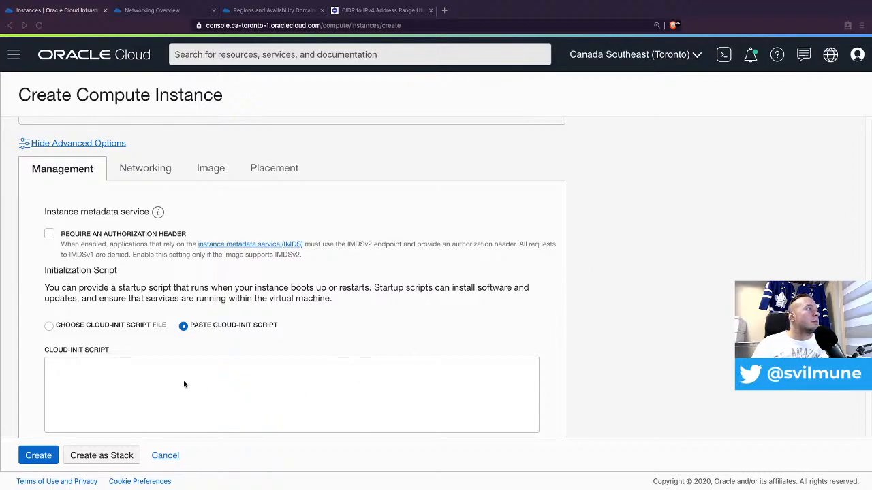
scroll(184, 374, down, 1)
key(super+Tab)
click(138, 365)
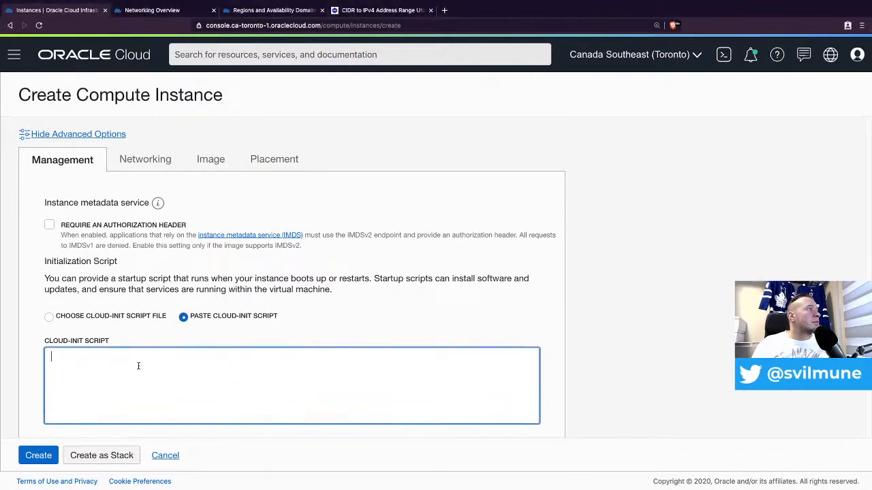
key(super+v)
scroll(170, 388, down, 2)
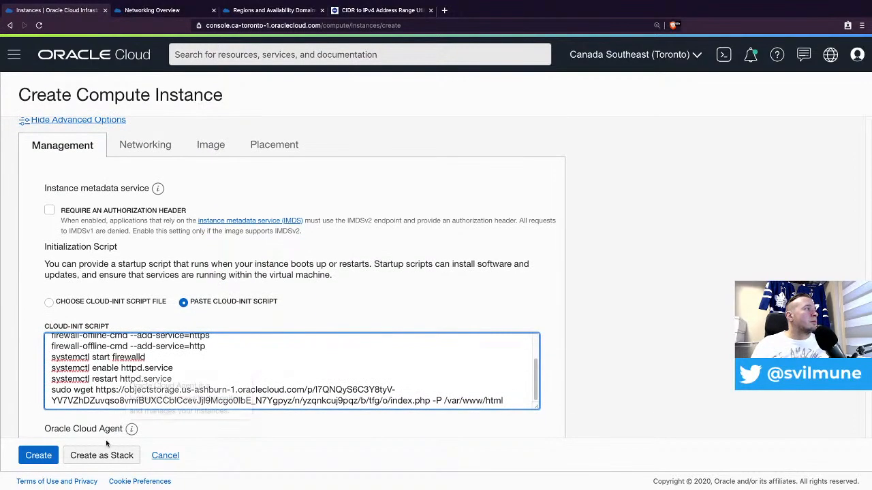
click(41, 458)
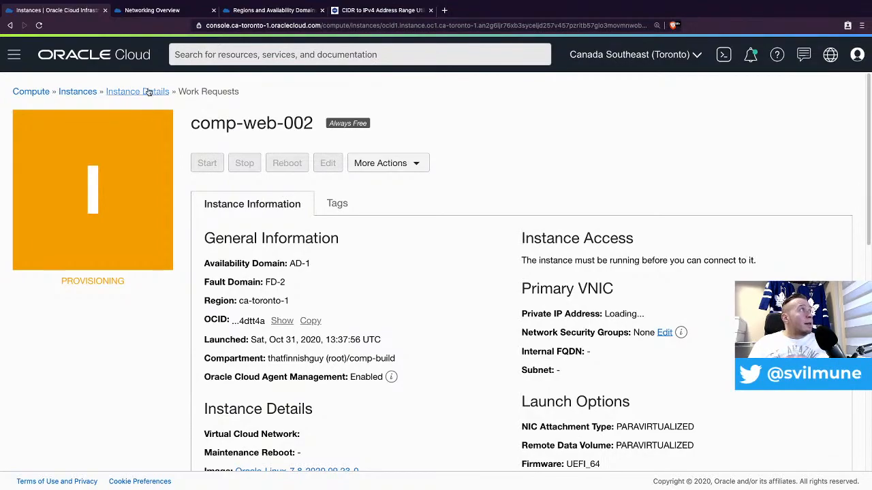
- Go back to the Instances list and begin a new compute instance
click(76, 91)
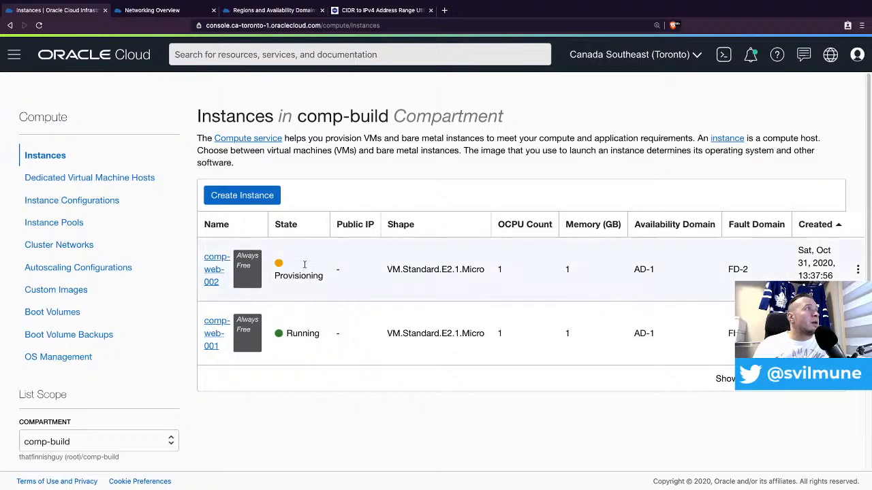
click(260, 197)
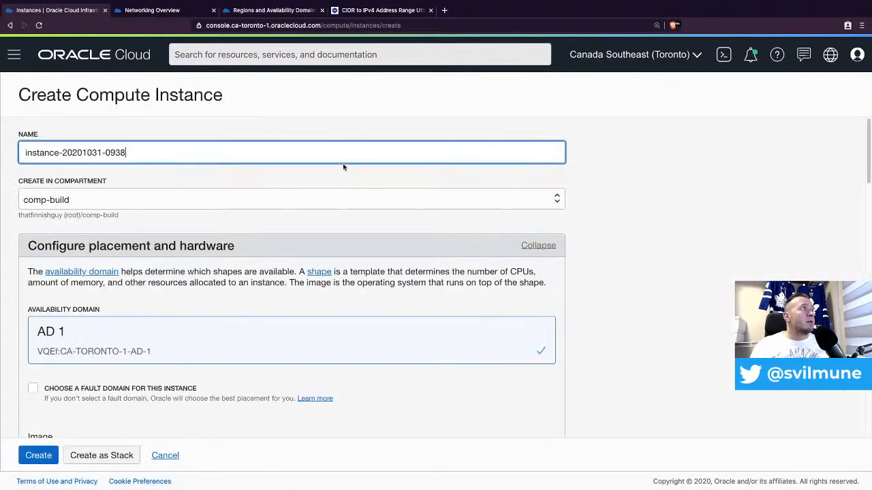
- Rename the new instance to compute-jump-001
triple_click(160, 151)
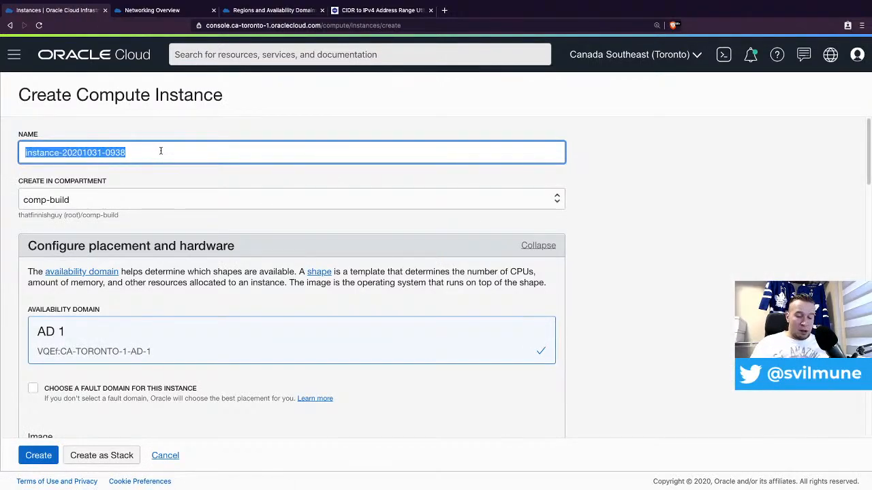
text(comp)
key(BackSpace)
key(BackSpace)
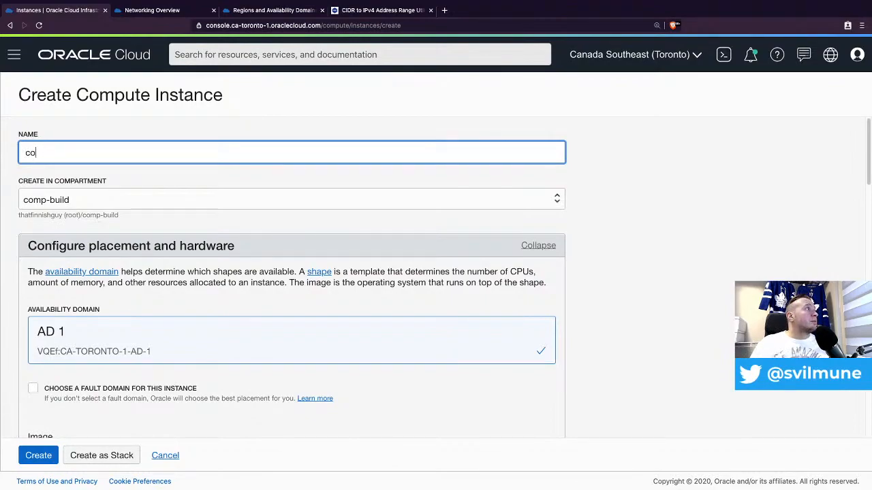
text(mp)
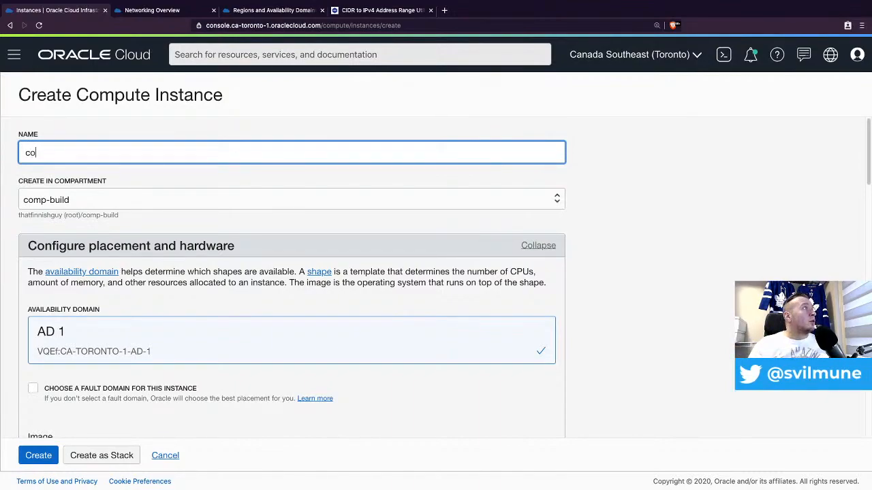
text(mpute-b)
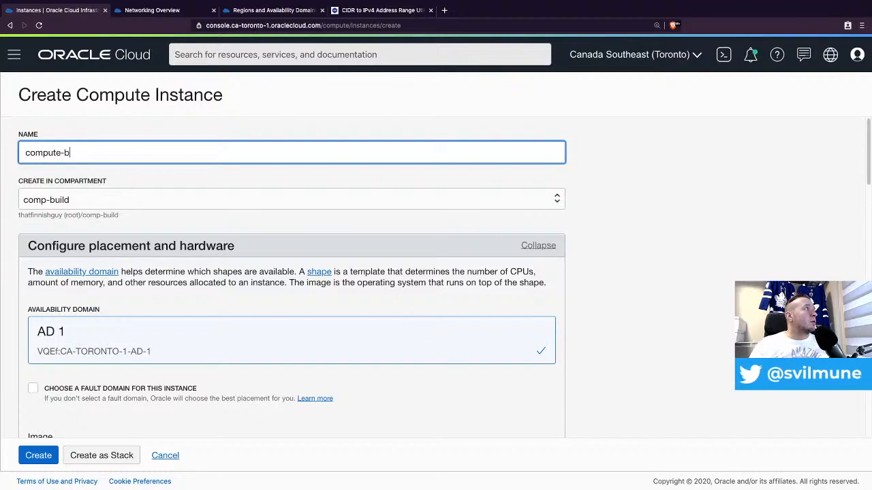
text(asti)
text(j)
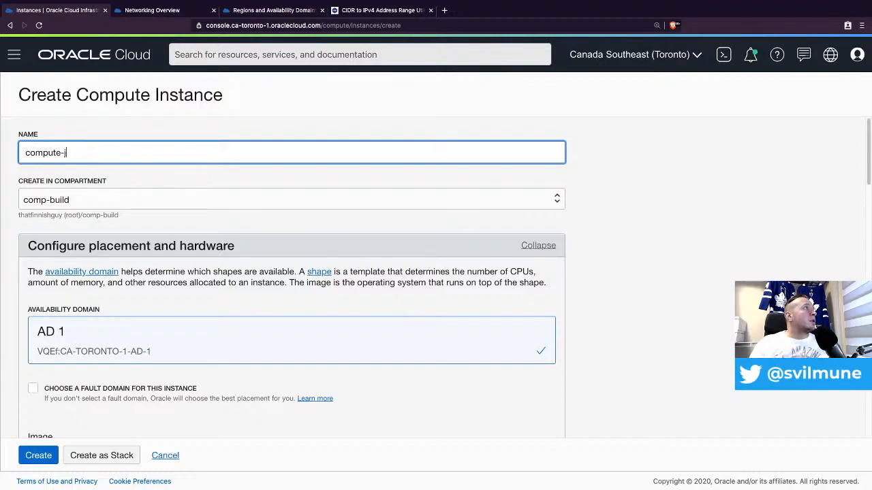
text(ump-001)
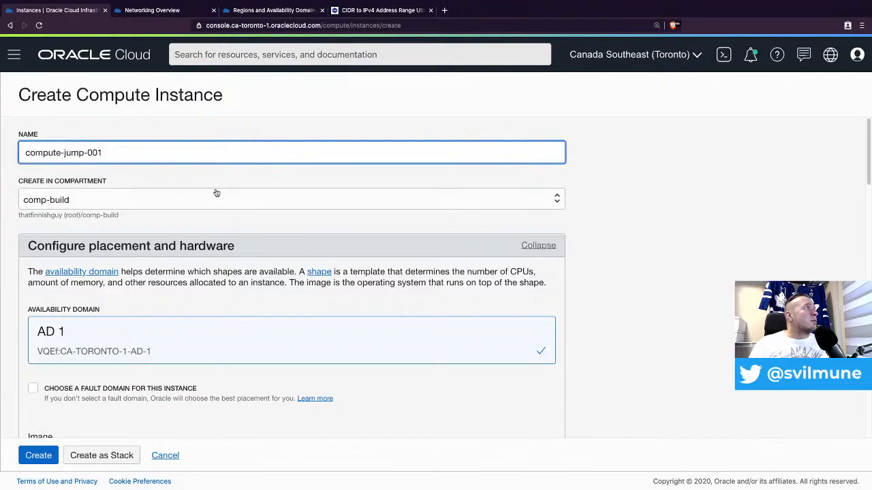
- Keep vcn-build, public subnet sub-pub-001 and Assign a Public IP Address selected
scroll(288, 292, down, 1)
scroll(287, 293, down, 5)
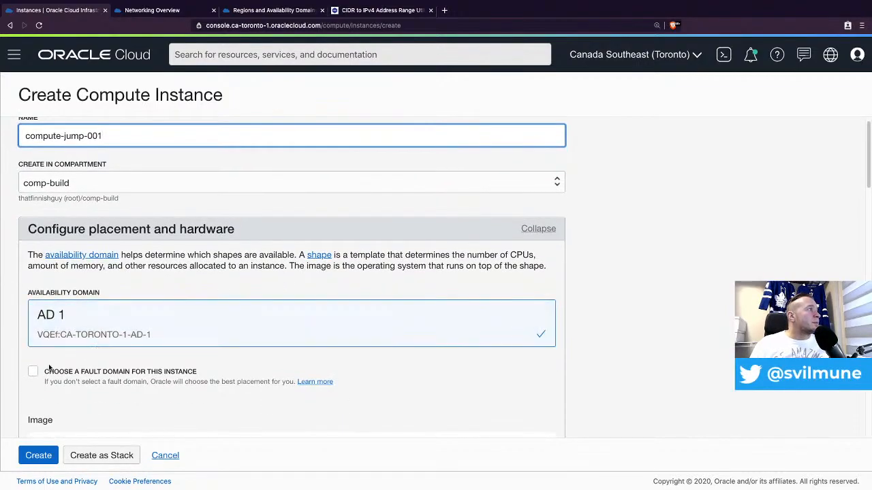
scroll(288, 284, down, 5)
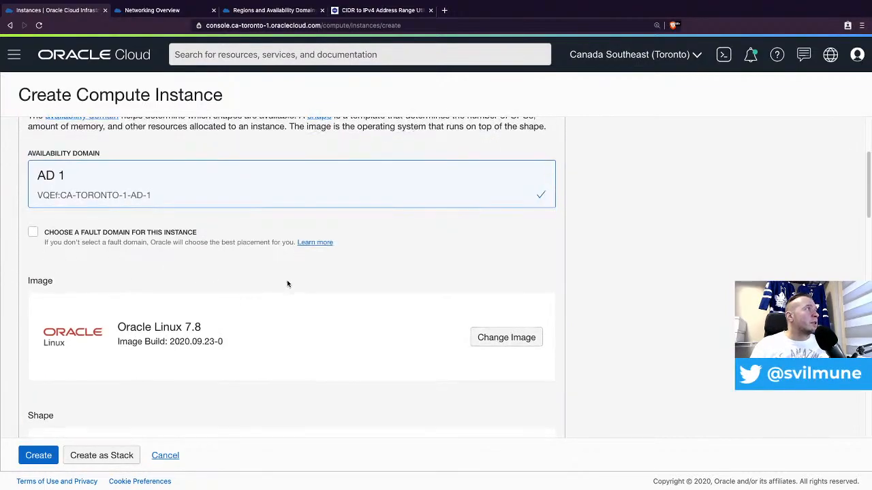
scroll(292, 277, down, 2)
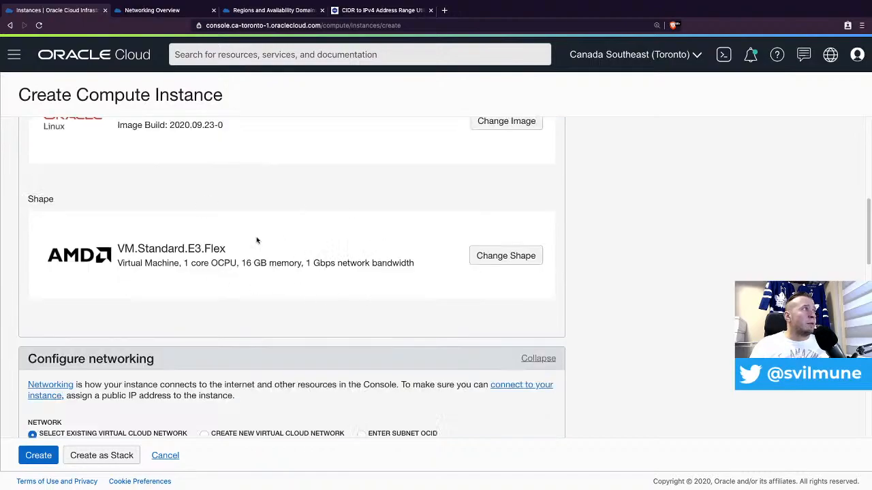
scroll(294, 276, down, 5)
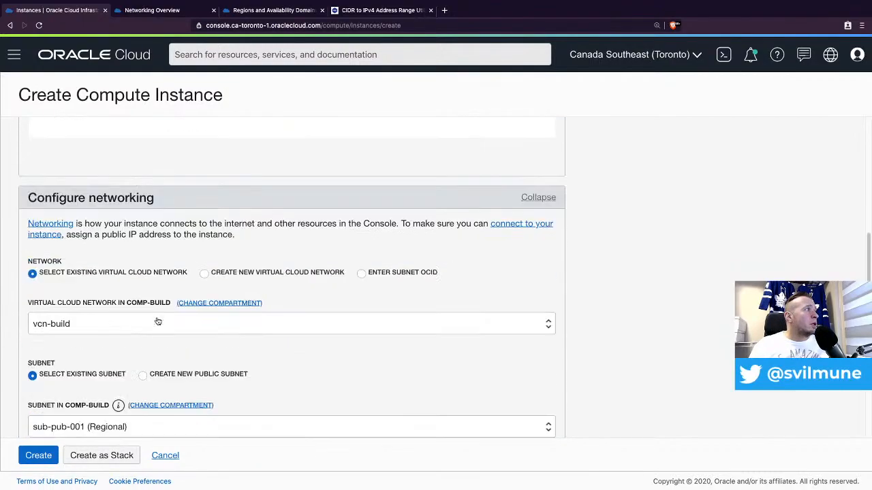
scroll(94, 408, down, 2)
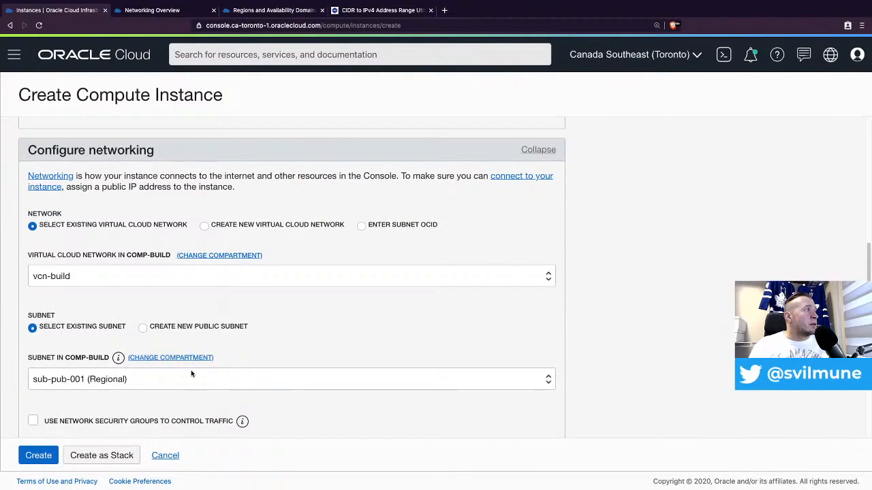
scroll(193, 371, down, 4)
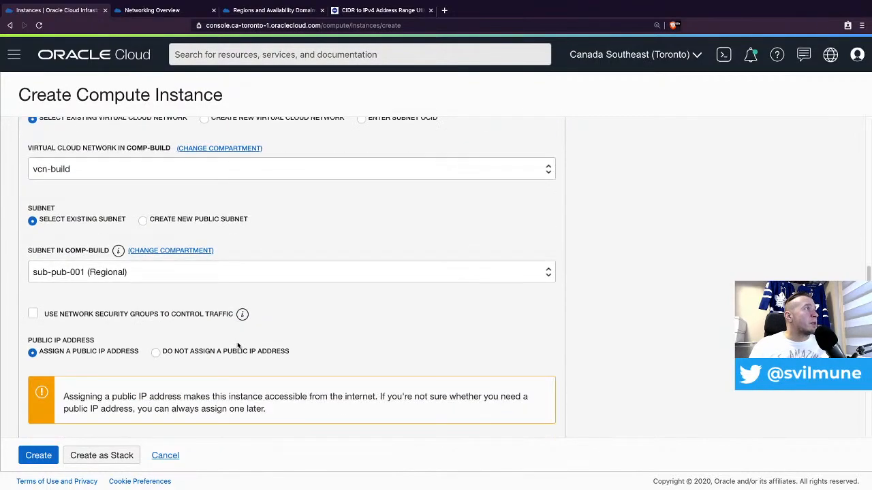
scroll(232, 343, down, 2)
scroll(136, 324, down, 2)
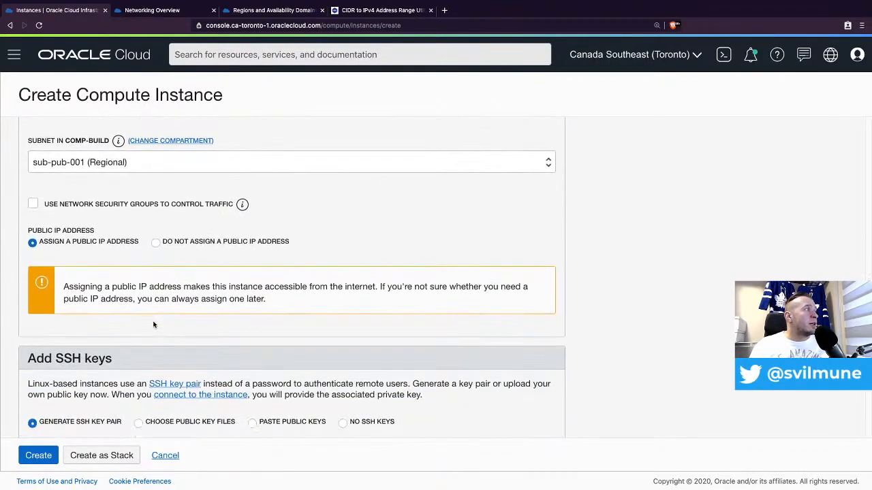
scroll(154, 325, down, 3)
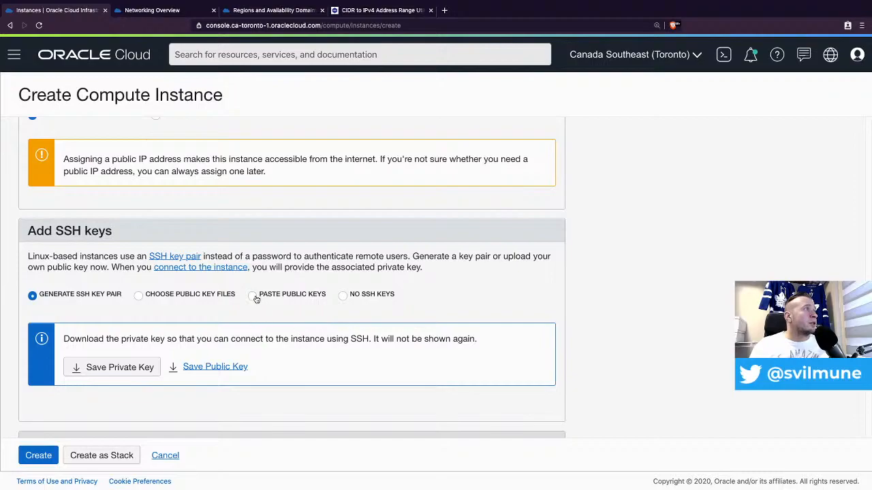
- Paste your own public SSH key into the SSH KEYS field for compute-jump-001
click(253, 295)
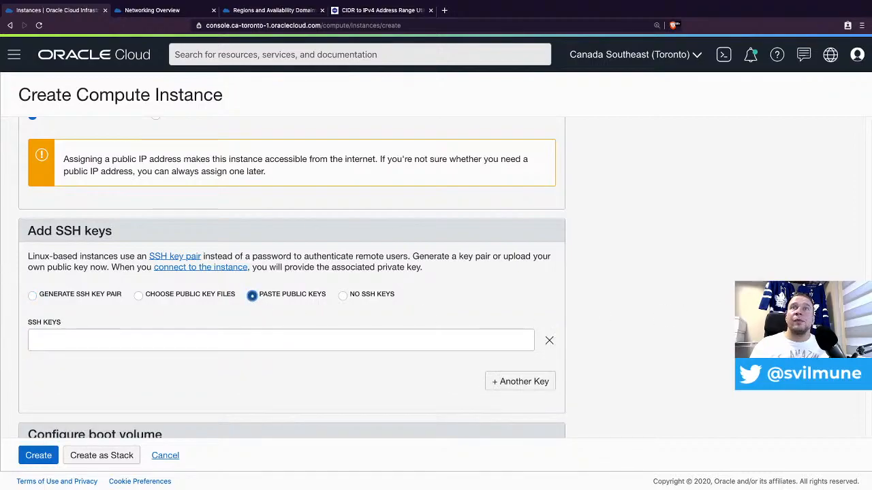
key(super+Tab)
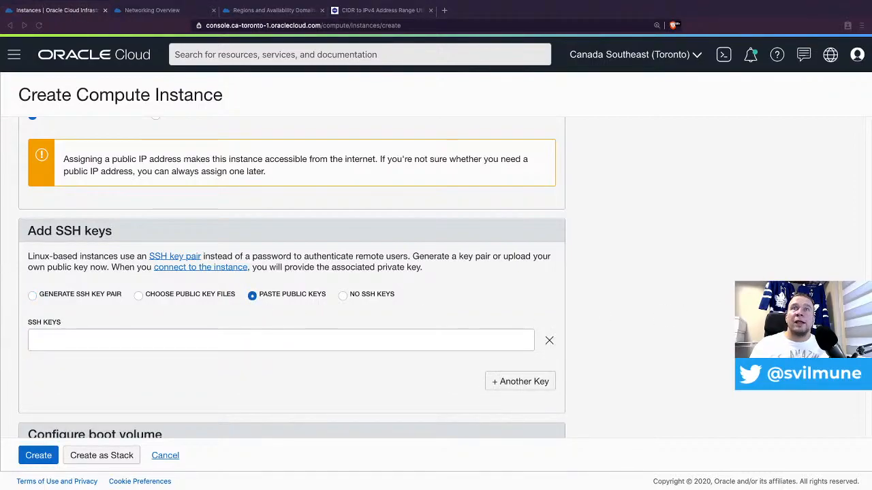
click(121, 343)
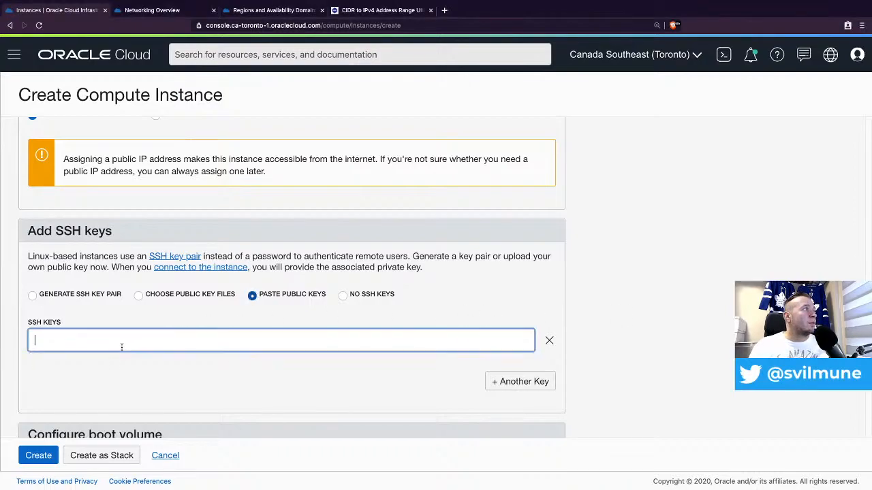
key(super+v)
- Create the compute-jump-001 instance
scroll(453, 342, down, 3)
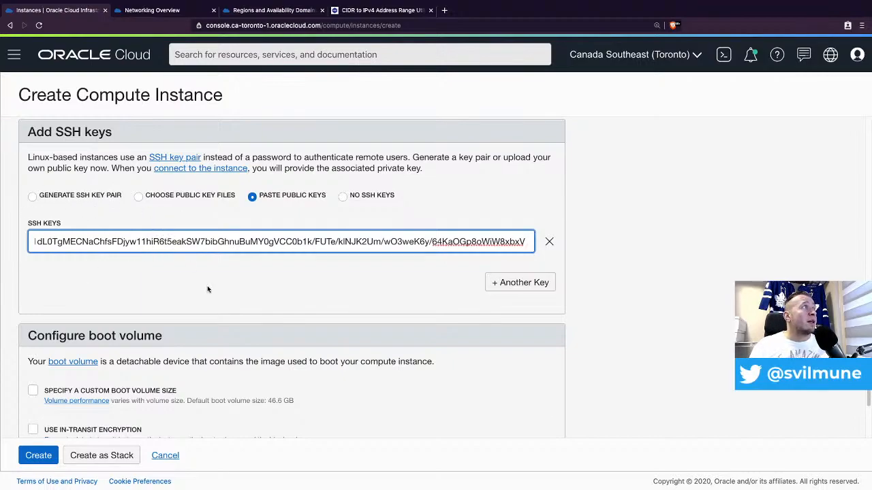
scroll(243, 303, down, 1)
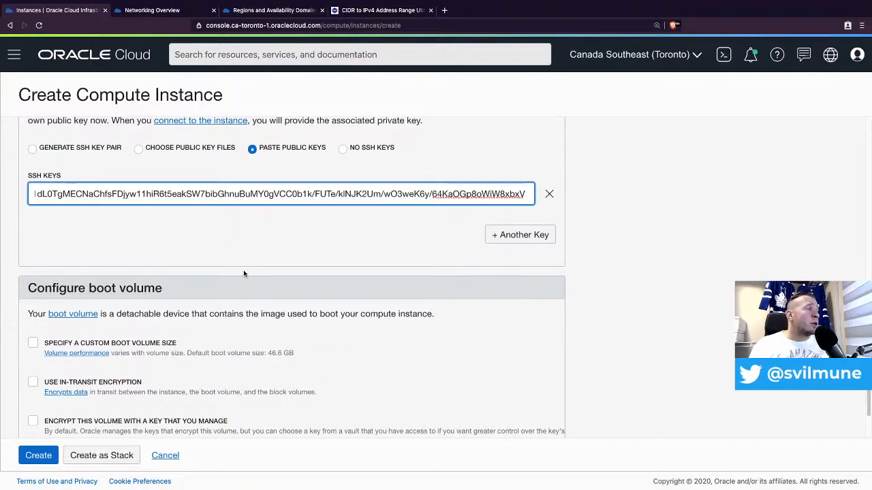
scroll(258, 276, down, 2)
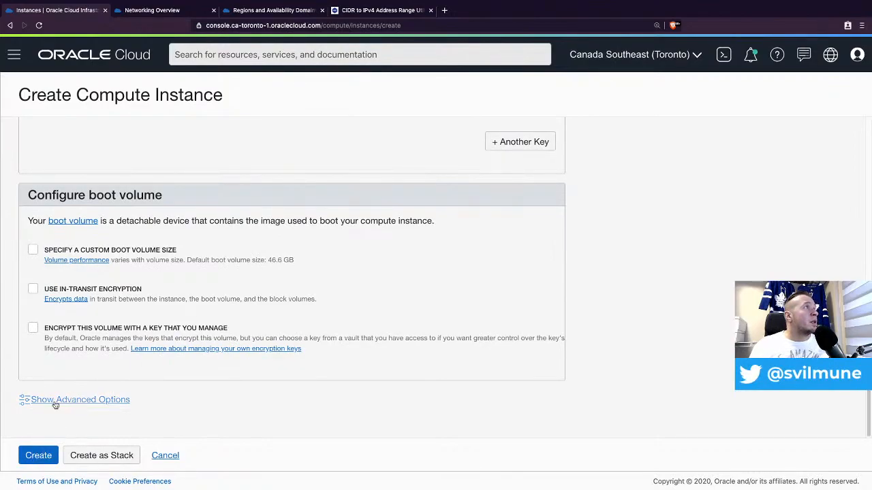
click(38, 457)
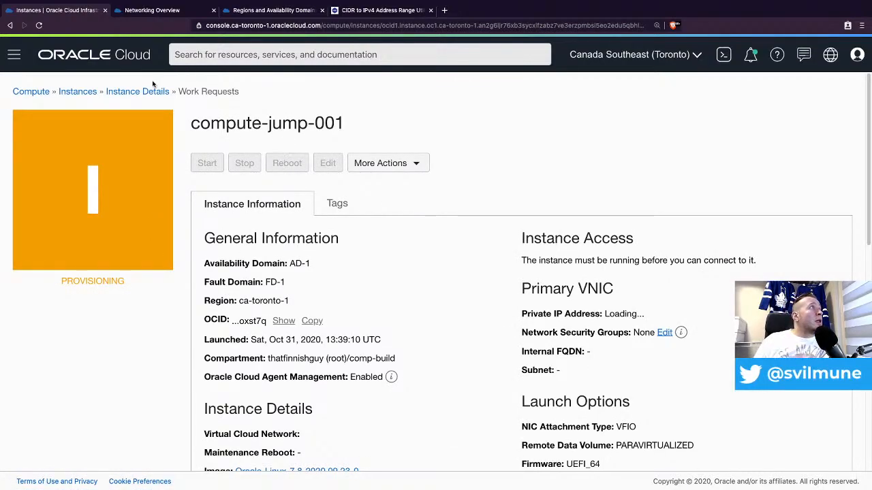
- Return to compute-jump-001's Instance Details page and launch Cloud Shell
click(136, 94)
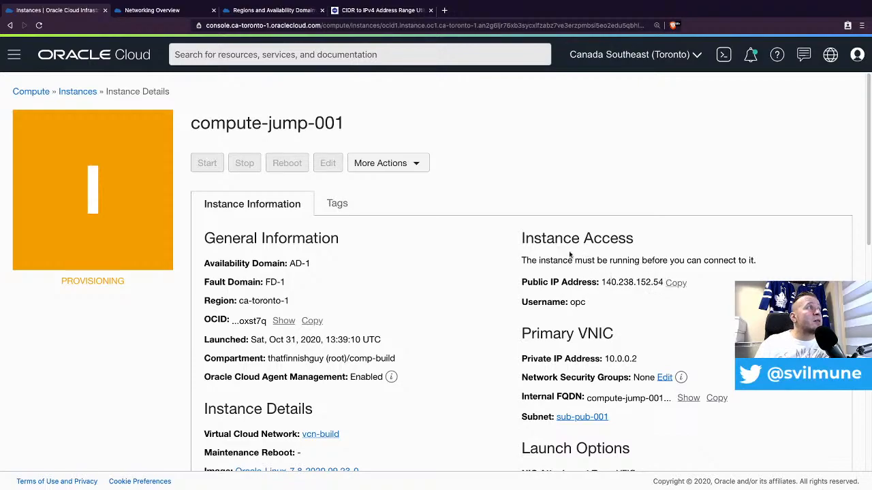
click(726, 56)
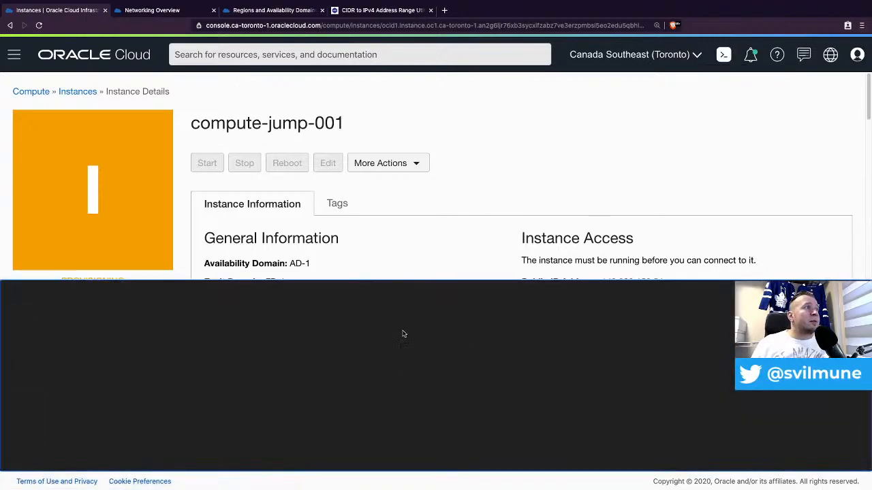
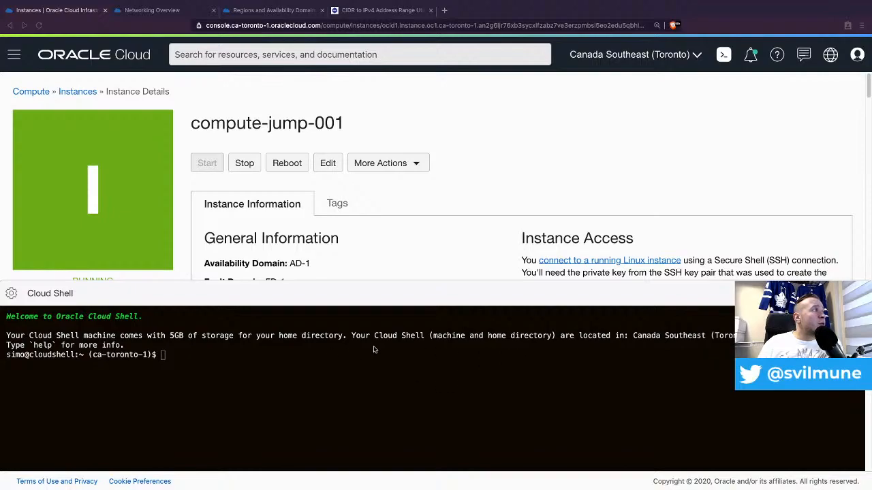
- Paste the private key into a new file mykey.ppk in Cloud Shell with vi and save it
click(311, 351)
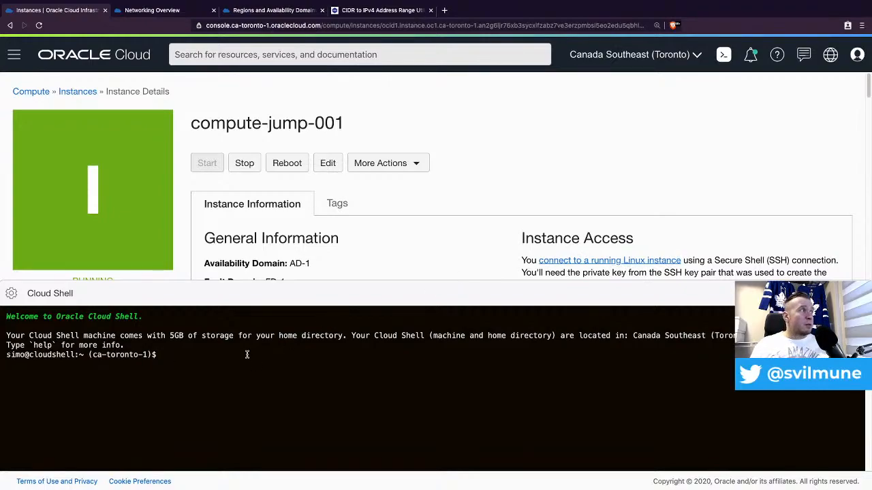
text(vi )
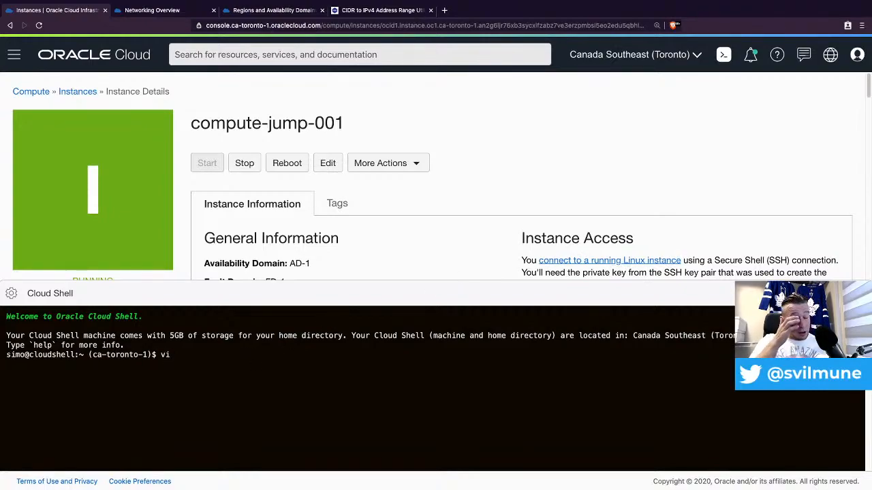
text(mykey.oo)
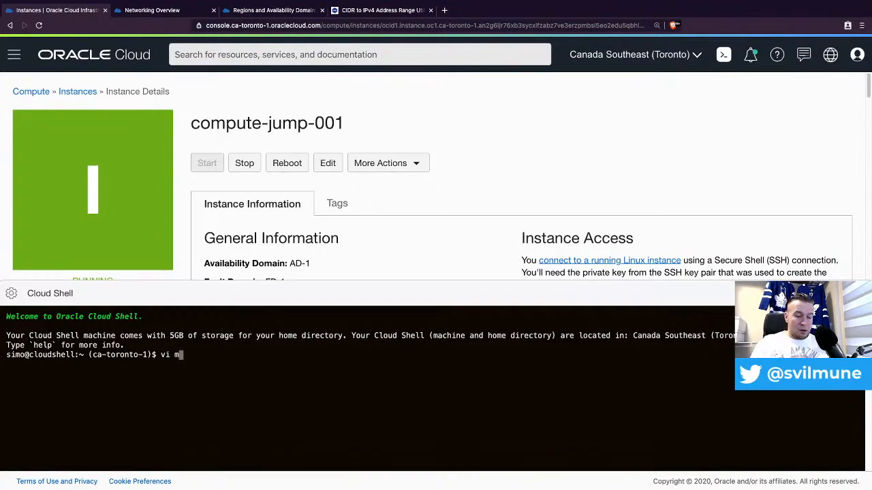
key(BackSpace)
key(BackSpace)
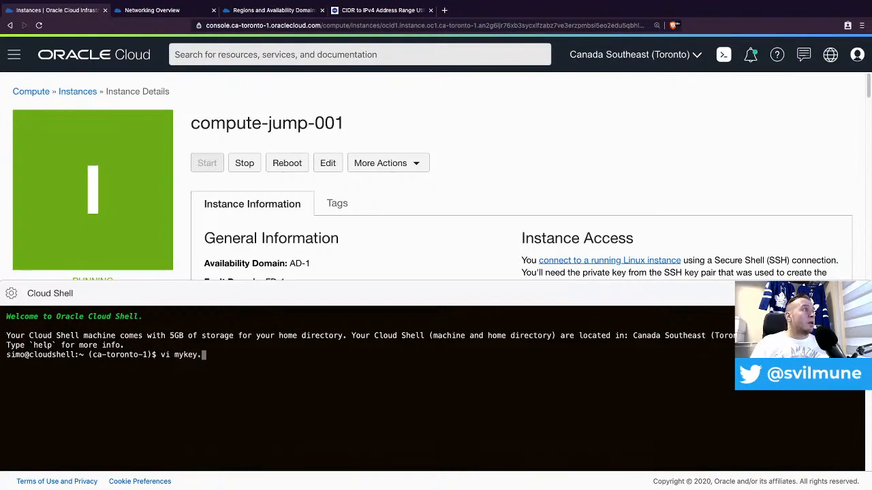
text(ppk)
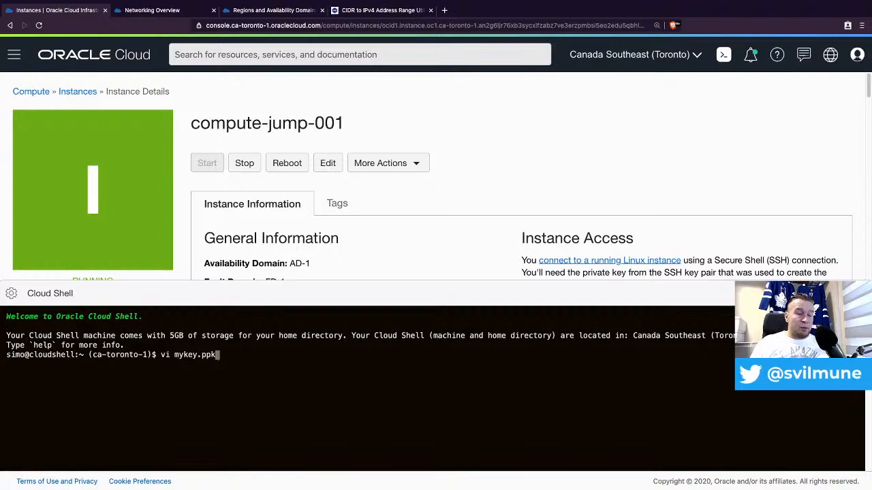
key(Return)
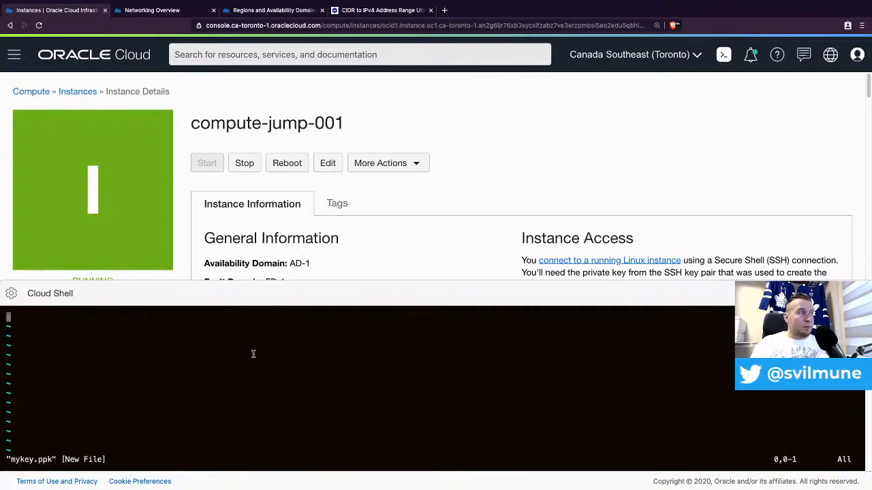
key(i)
key(ctrl+v)
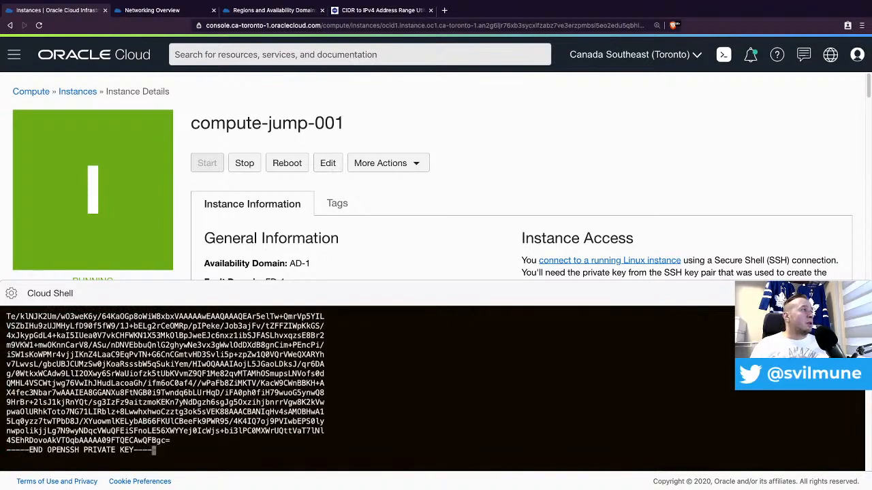
text(wq)
key(Return)
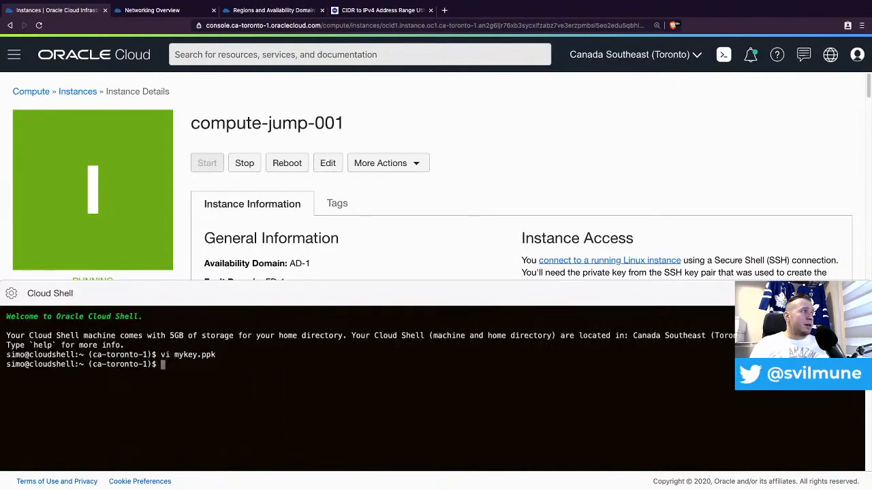
- Restrict mykey.ppk to 600 permissions and begin the ssh -i mykey.ppk opc@ command
text(chmod )
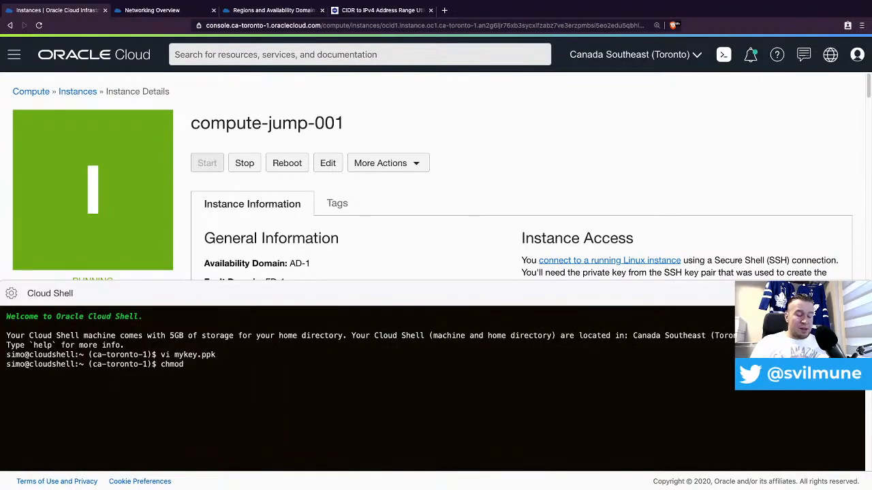
text(600 )
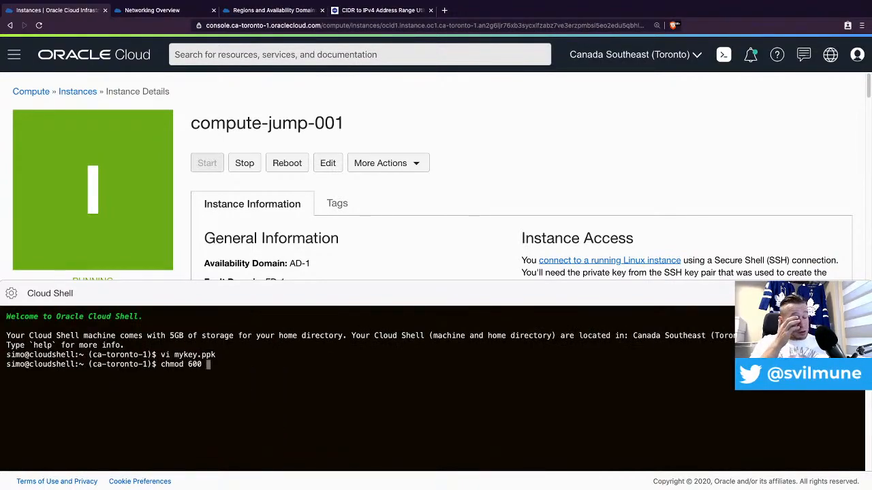
text(mykey.ppk)
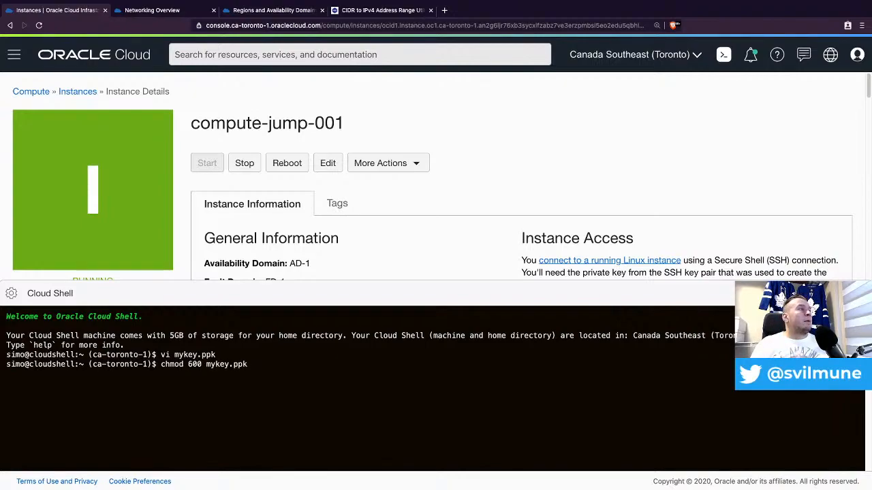
key(Return)
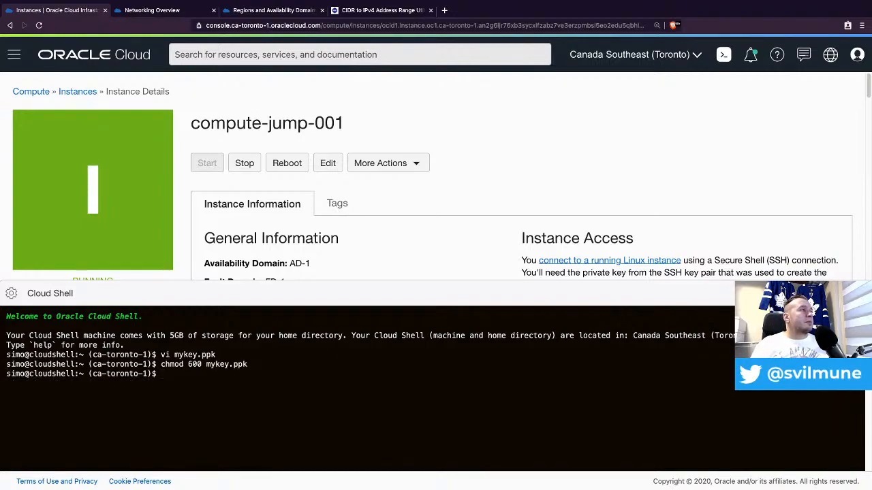
text(ssh -i )
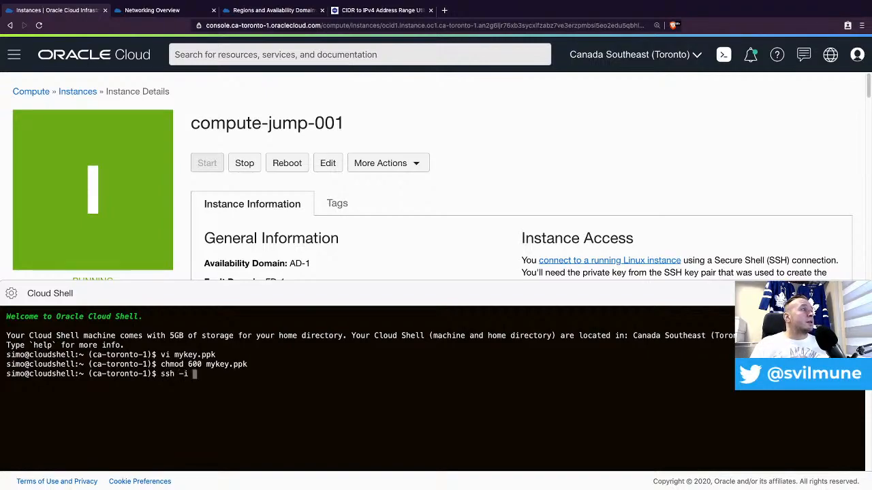
text(mykey.ppk)
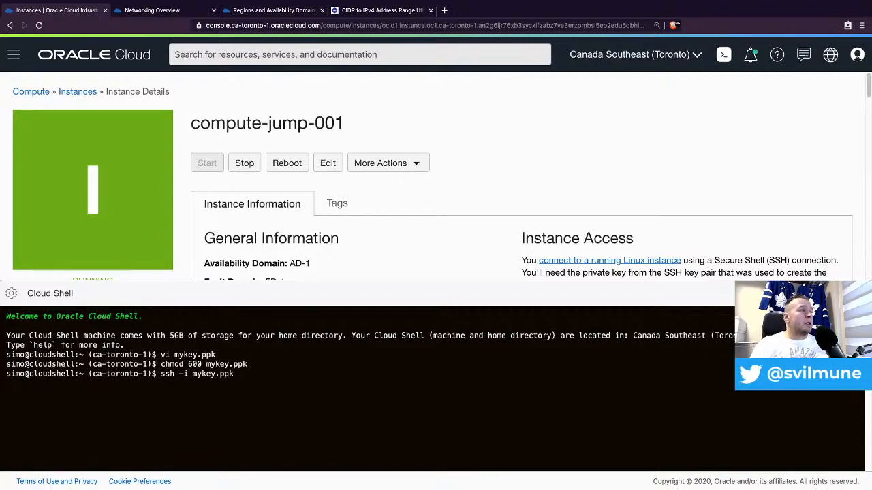
text( opc@)
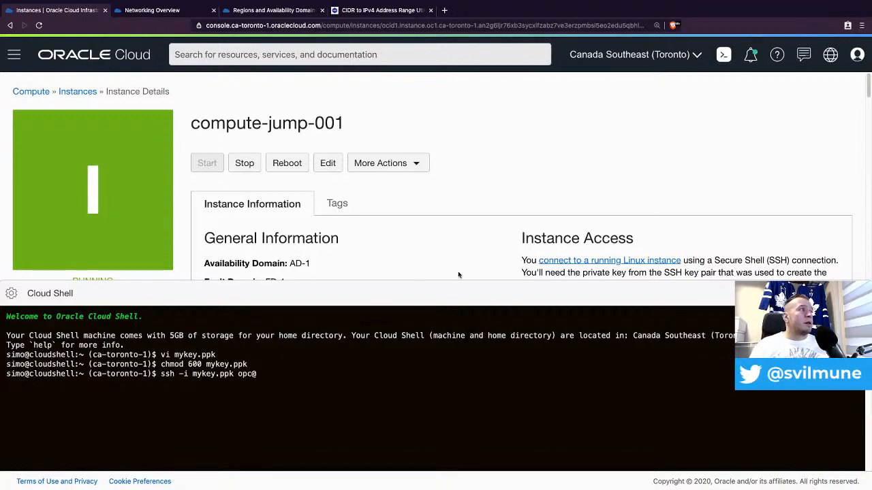
- SSH into compute-jump-001 at its copied public IP 140.238.152.54 as opc, accepting the host key
scroll(637, 189, down, 1)
scroll(638, 189, down, 2)
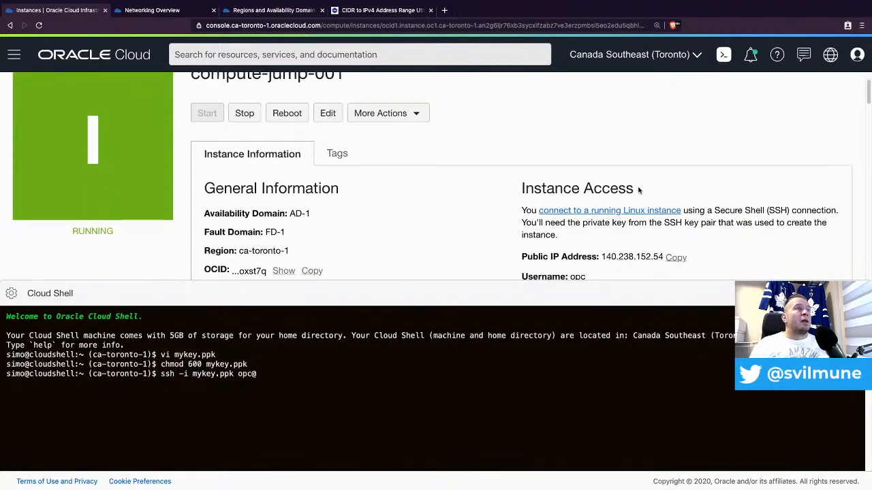
click(675, 261)
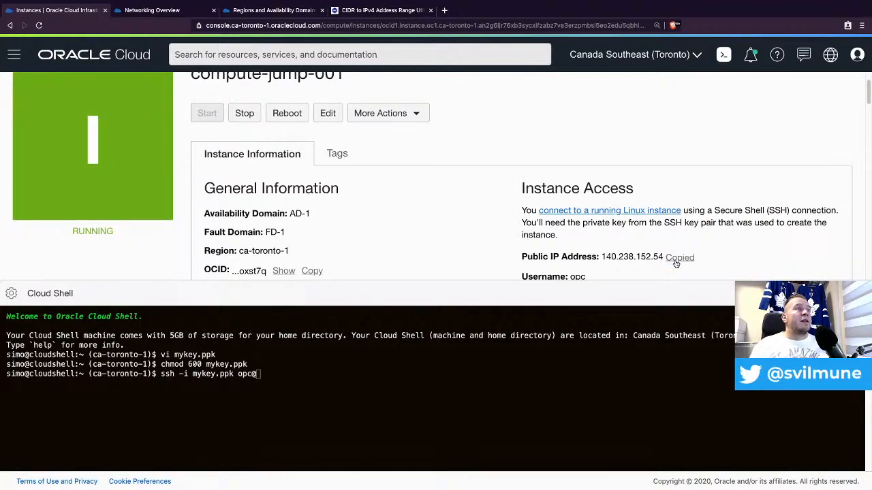
right_click(447, 385)
click(471, 399)
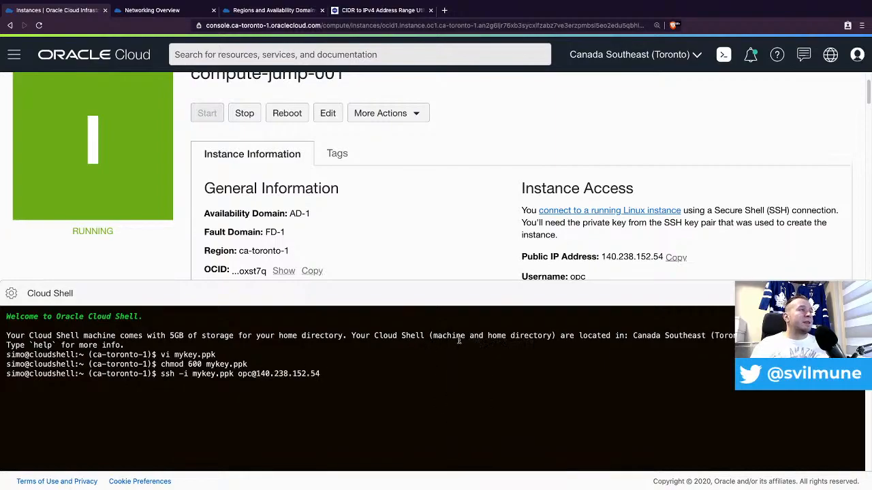
key(Return)
text(yes)
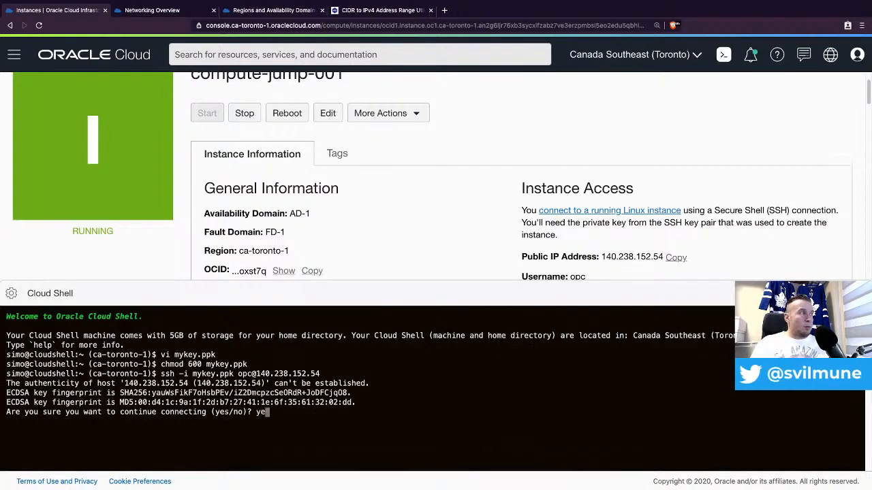
key(Return)
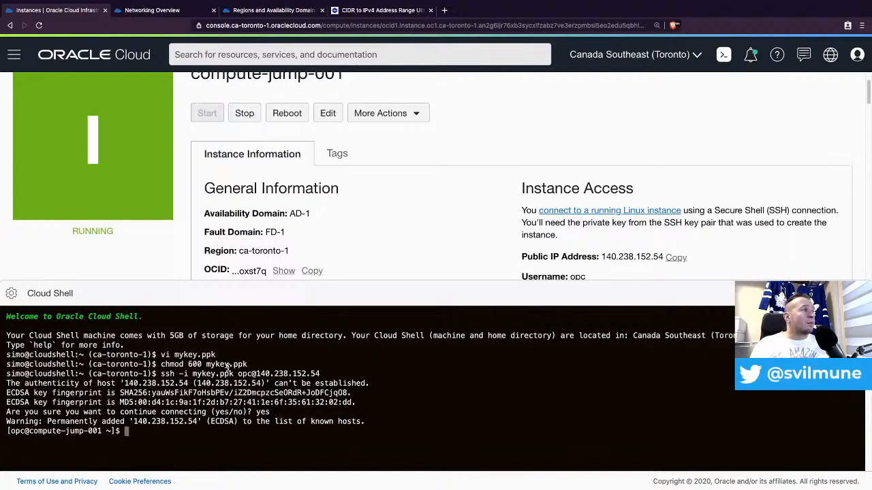
scroll(254, 202, up, 2)
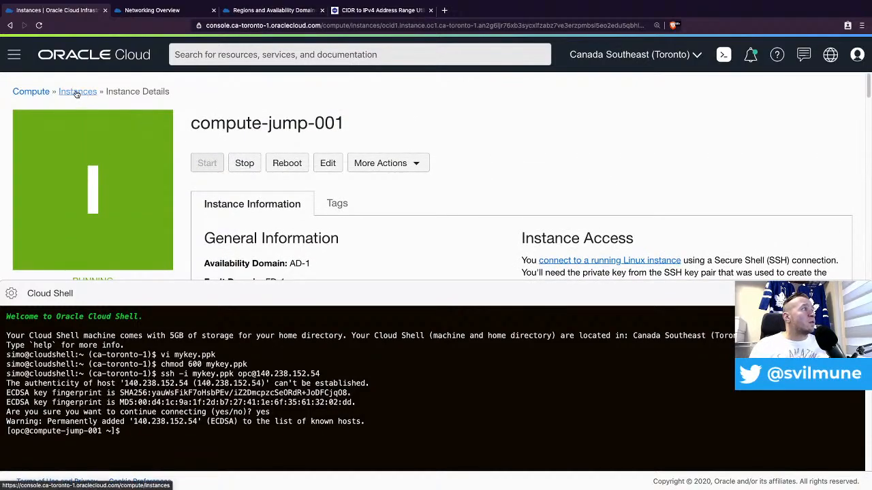
- Open comp-web-001's details from the instance list and select its private IP 10.0.1.2
click(77, 94)
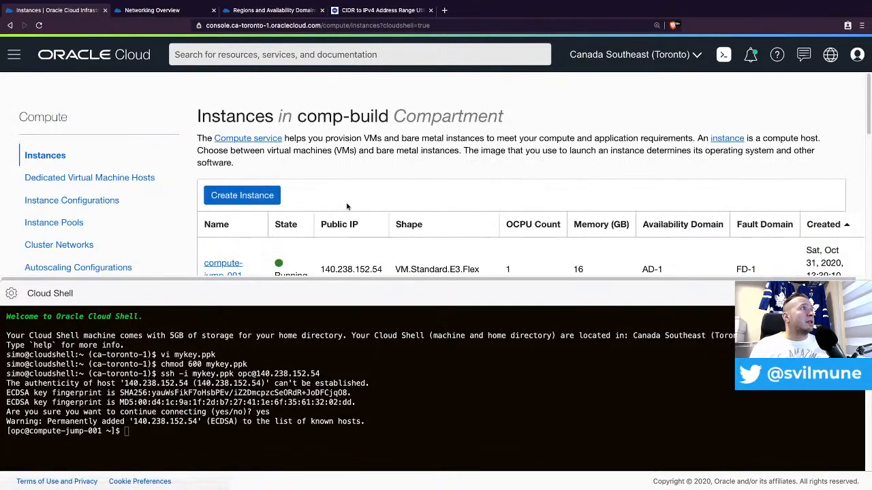
scroll(350, 195, down, 1)
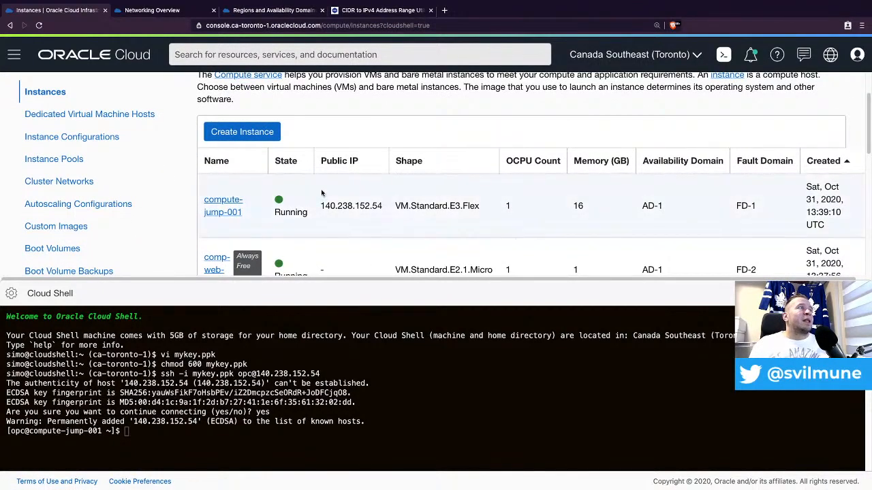
scroll(407, 195, down, 1)
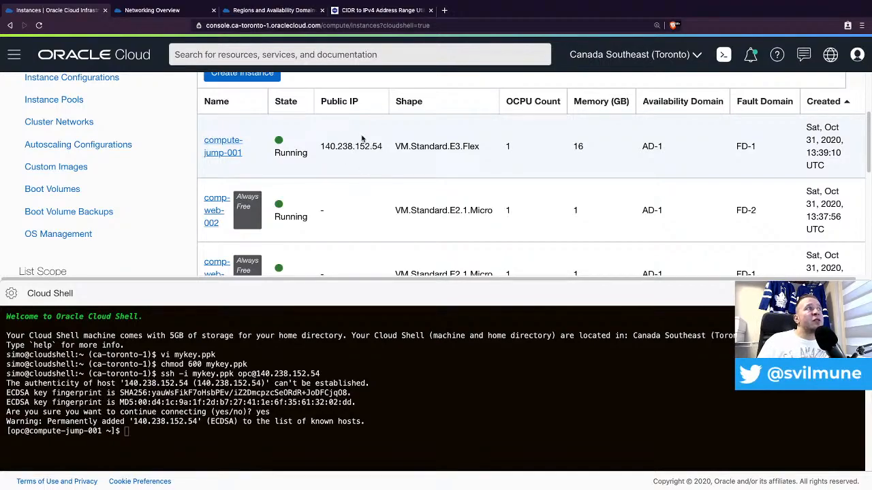
scroll(337, 118, up, 1)
scroll(360, 129, up, 3)
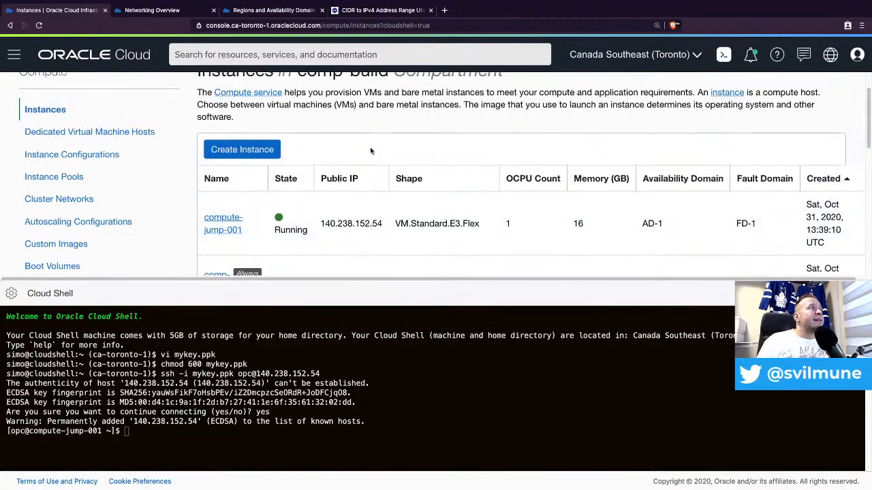
scroll(348, 174, down, 3)
scroll(348, 174, down, 2)
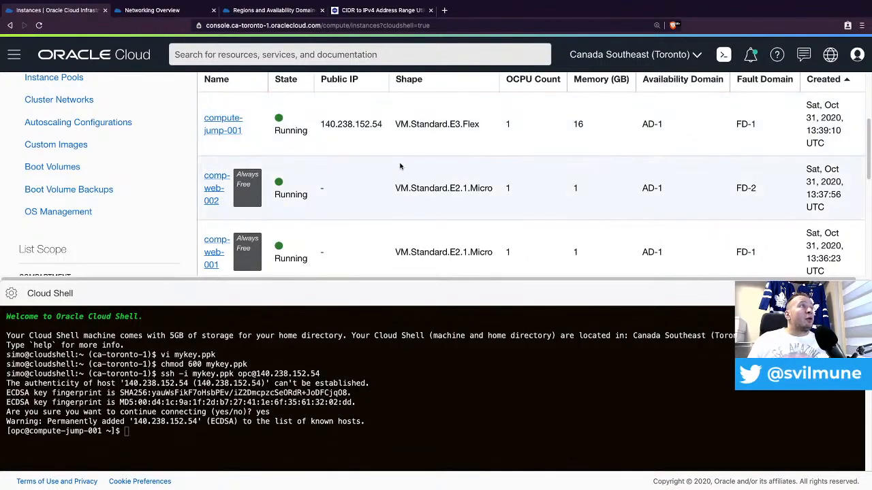
click(217, 245)
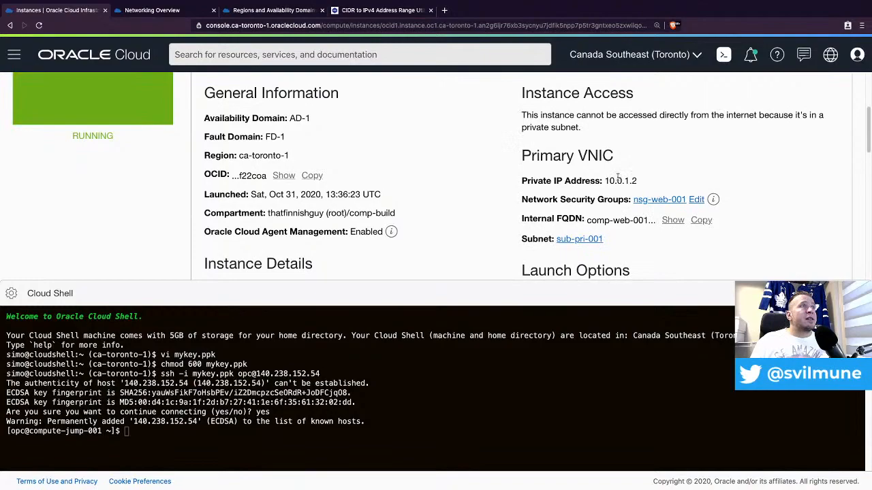
double_click(618, 179)
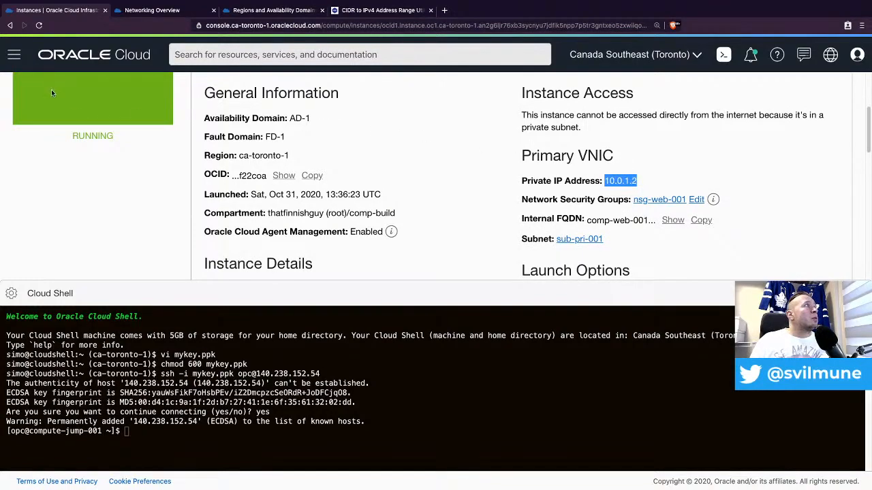
- Open comp-web-002's instance details showing private IP 10.0.1.3
click(9, 26)
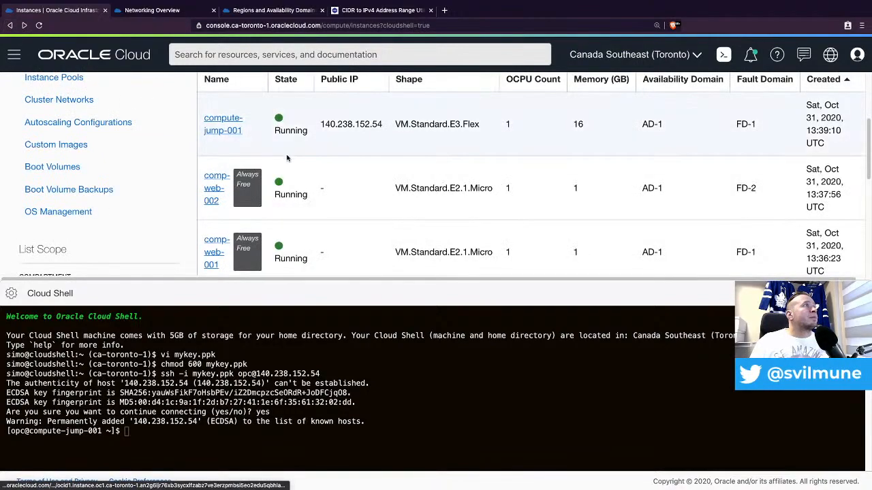
click(213, 194)
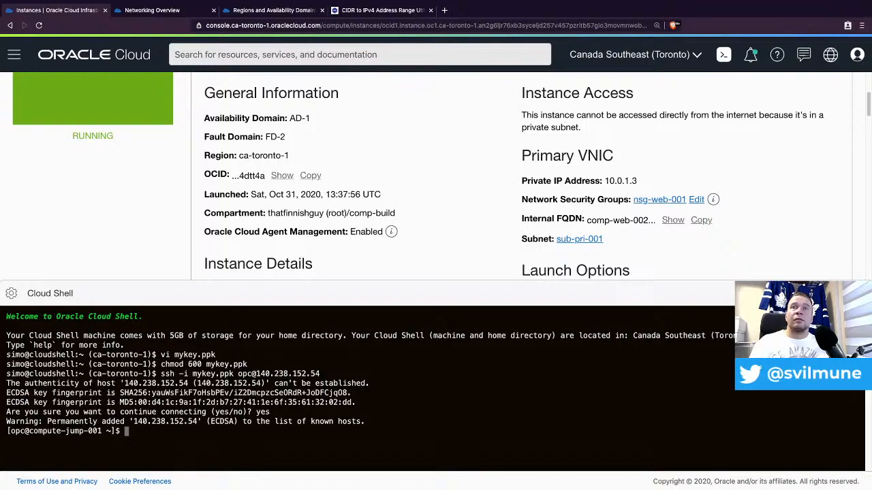
key(super+Tab)
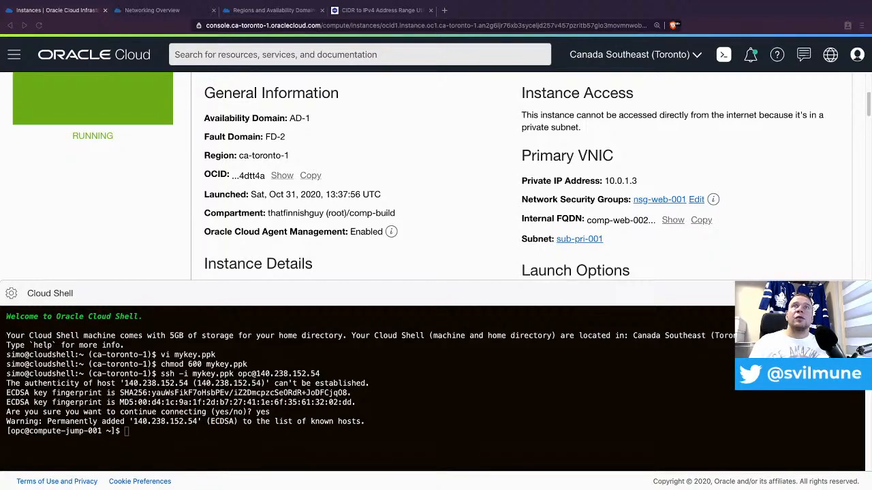
- On the jump host, save the private key as mykey.ppk and chmod it to 600
click(327, 383)
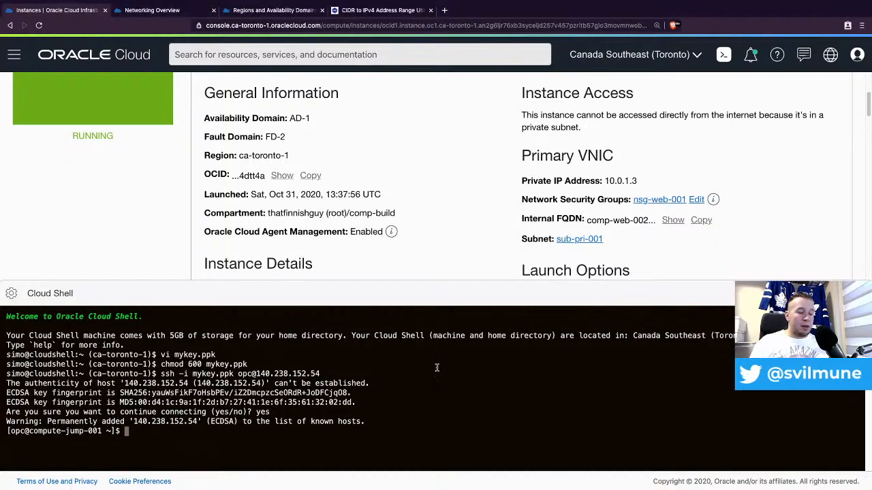
text(vi mykey.ppk)
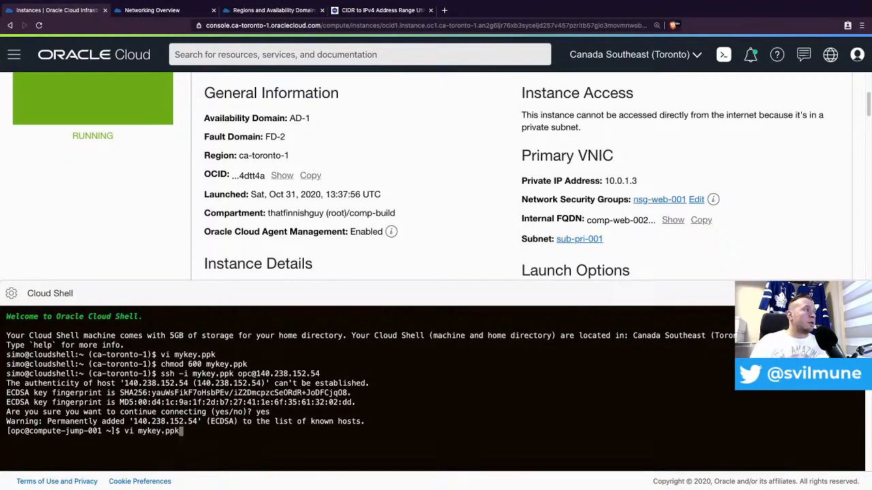
key(Return)
key(i)
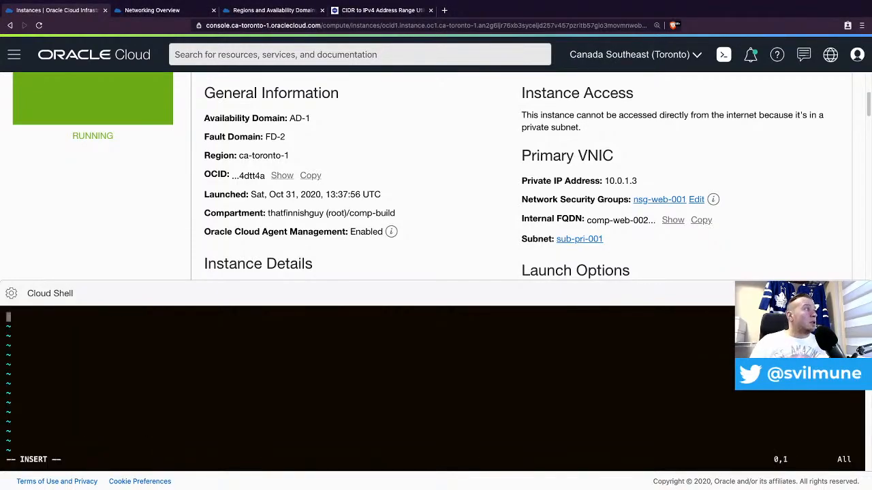
key(super+v)
key(Escape)
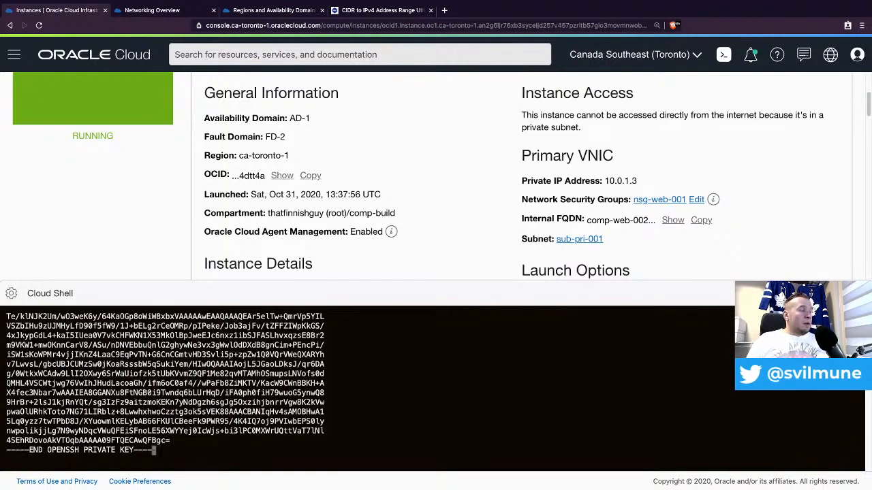
text(:wq)
key(Return)
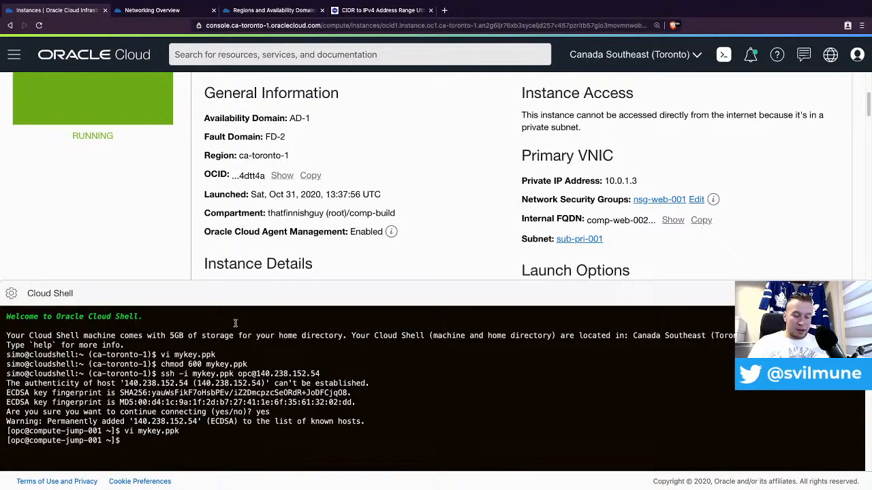
text(chmod 6000)
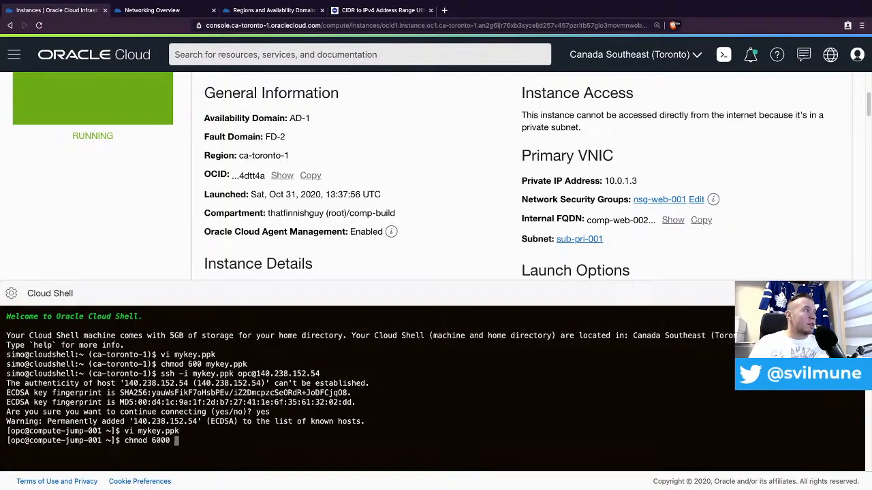
key(BackSpace)
key(BackSpace)
text(mykey.ppk)
key(Return)
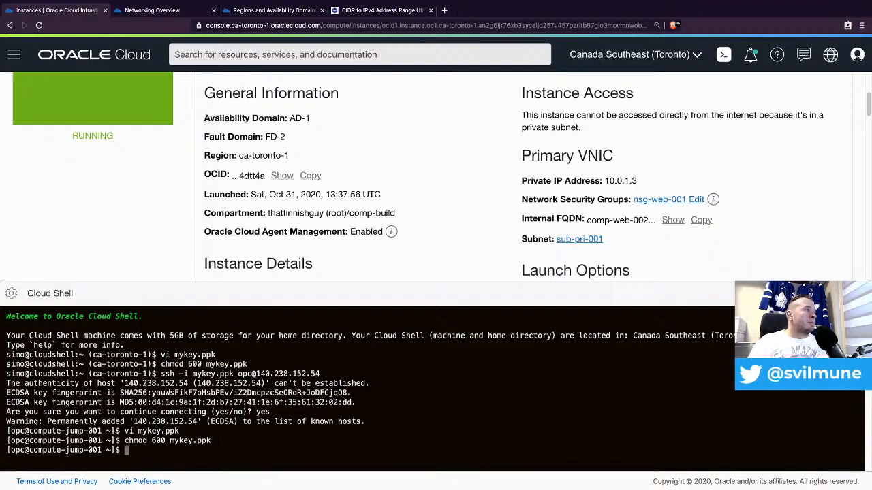
- SSH into comp-web-001 at 10.0.1.2, accept its host key, and change into /var/www/html
text(ssh -i mykey.ppk)
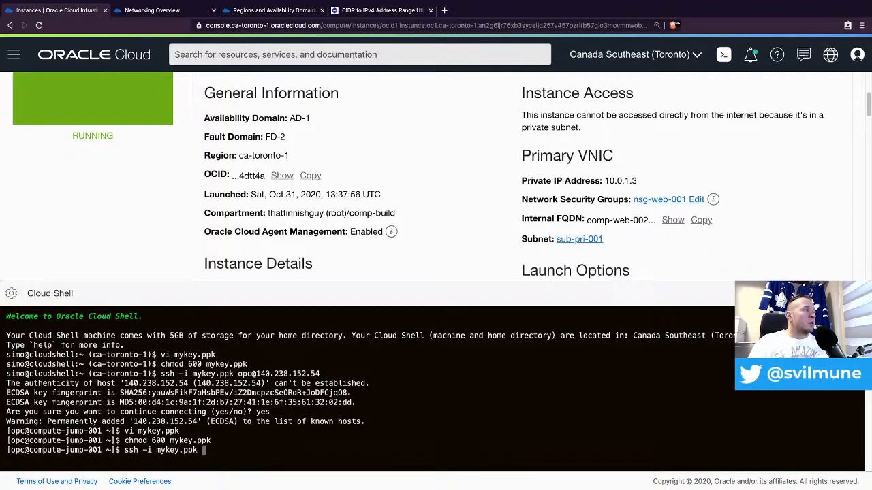
text(opc@10)
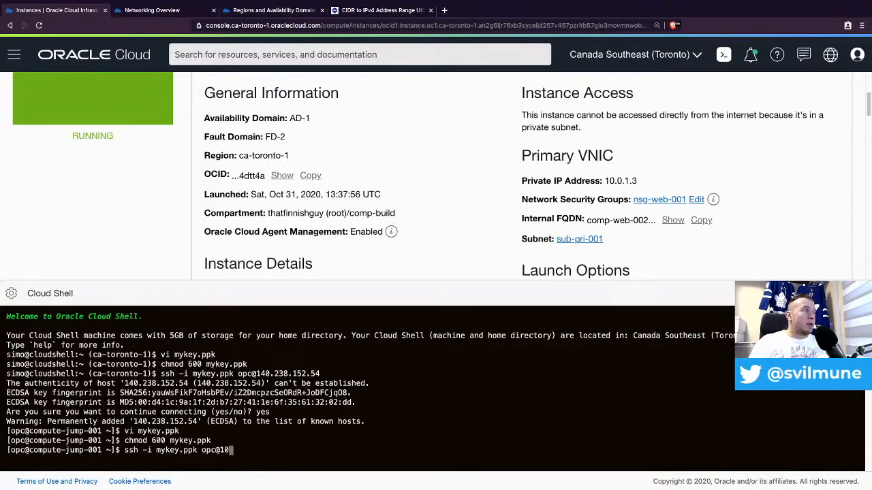
text(.0.1.2)
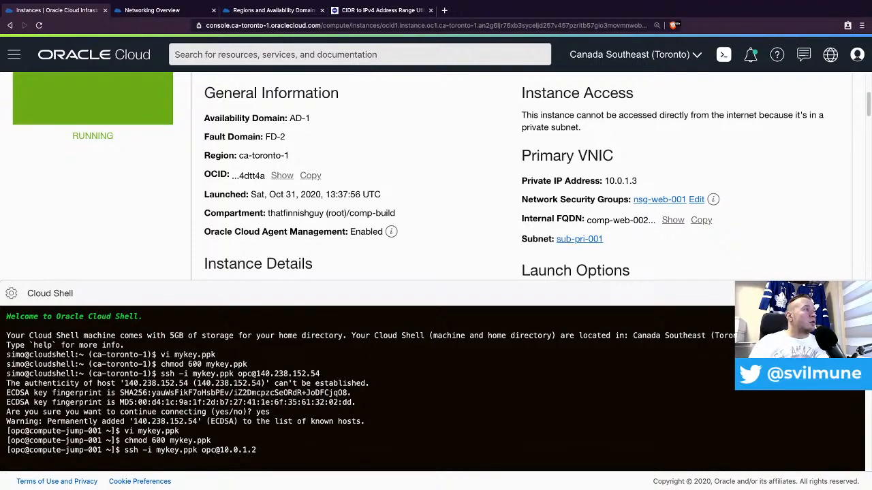
key(Return)
text(yes)
key(Return)
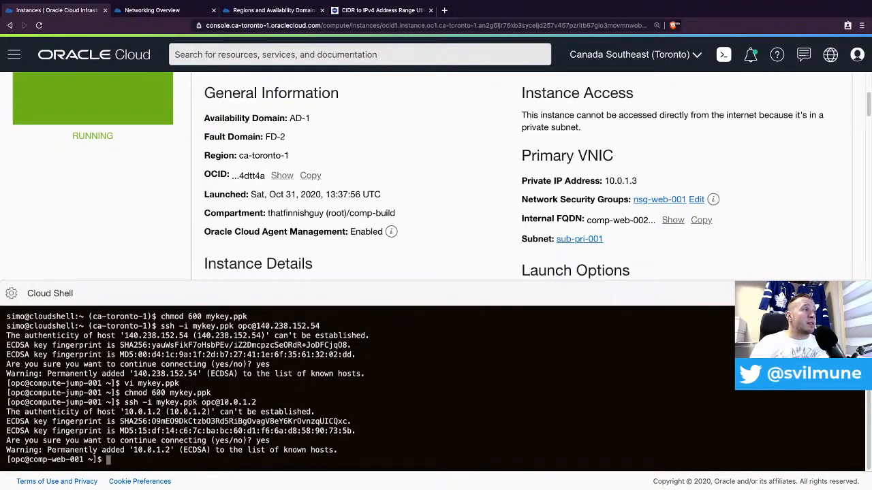
text(cd /var/)
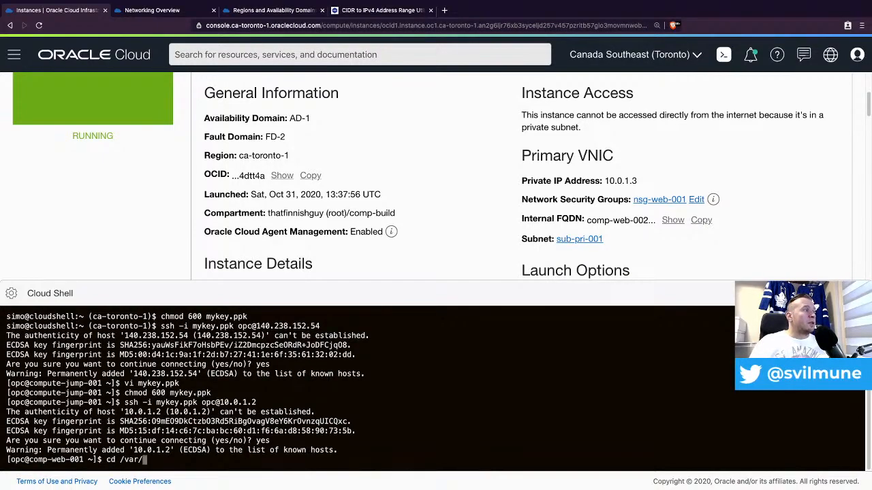
text(www/html/)
key(Return)
- List /var/www/html to confirm index.php and verify httpd shows active (running)
text(ls -)
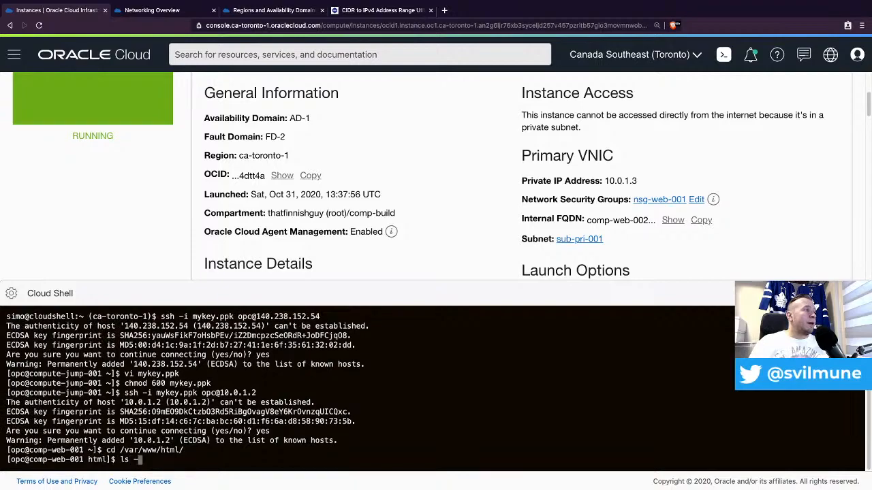
text(la)
key(Return)
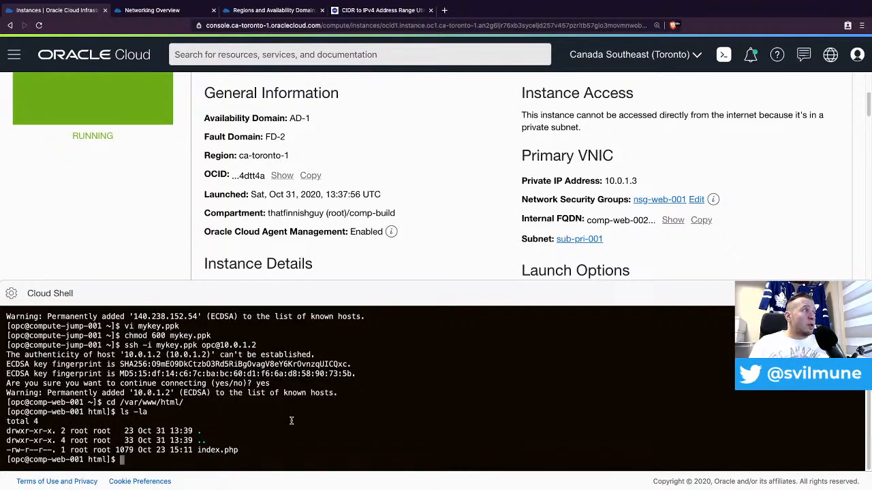
text(sudo)
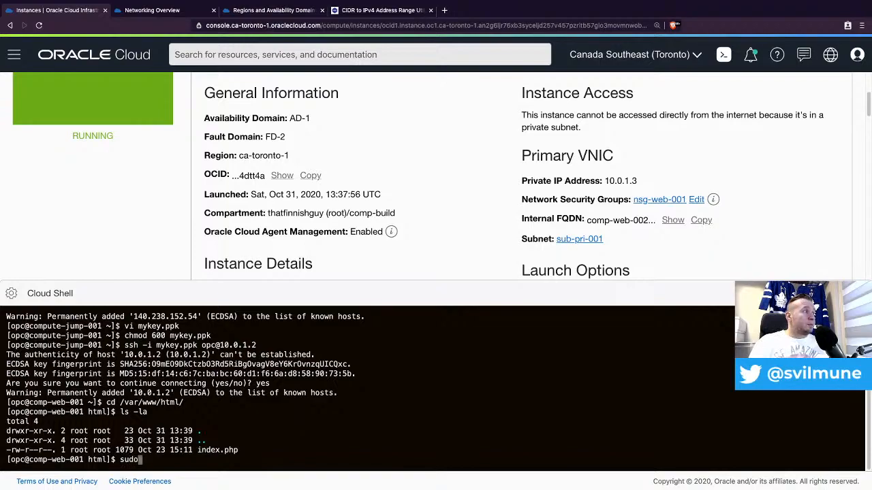
text( systemctl )
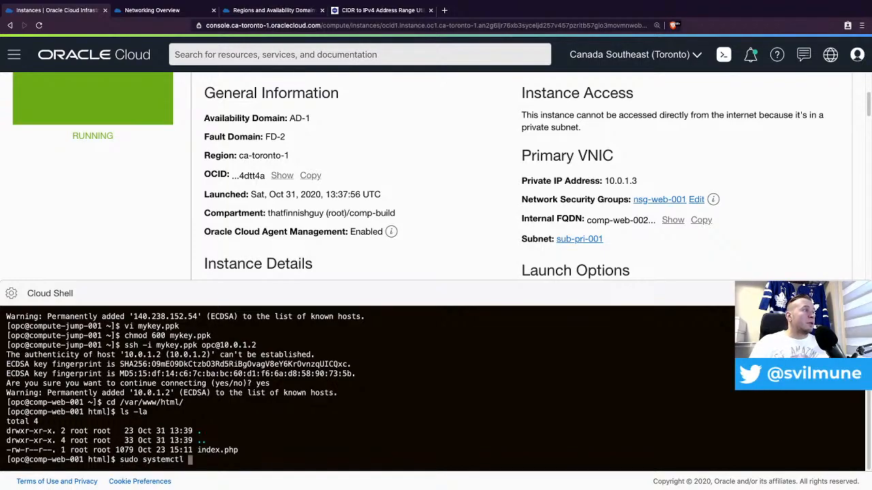
text(s)
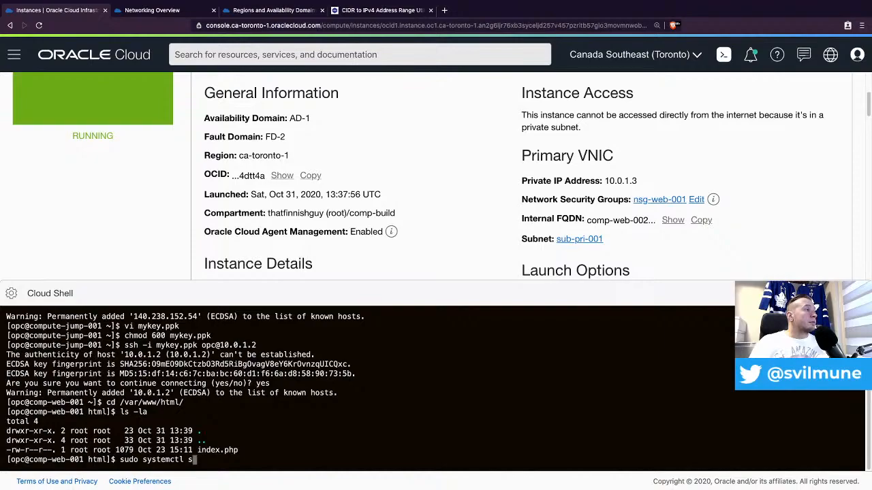
text(tatus httpd)
key(Return)
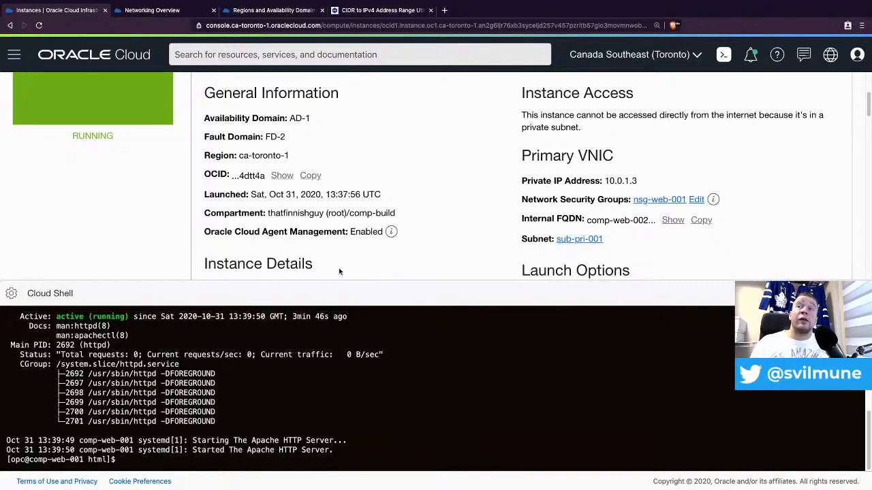
scroll(343, 222, up, 3)
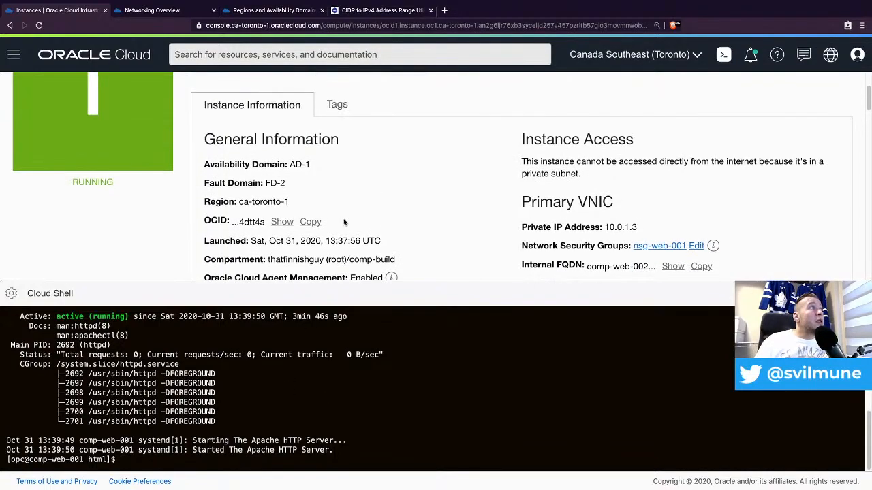
scroll(344, 238, up, 2)
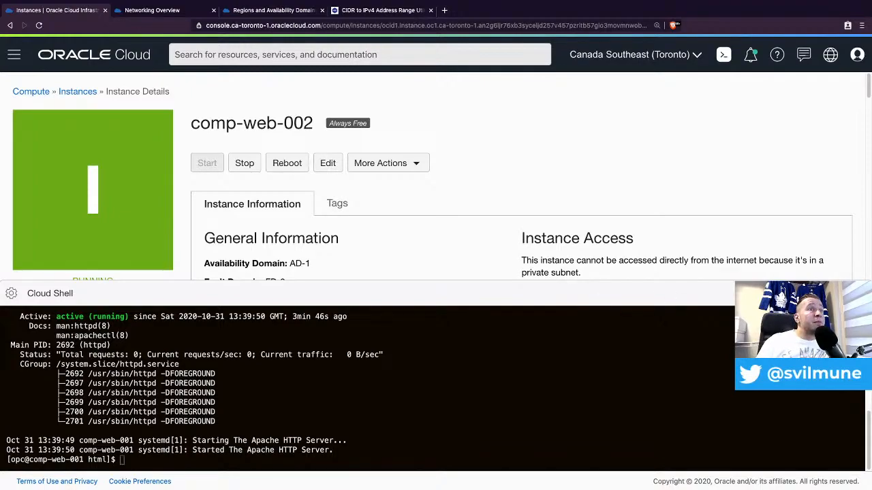
- Minimize Cloud Shell and go to Networking > Load Balancers in the comp-build compartment
click(780, 292)
click(14, 54)
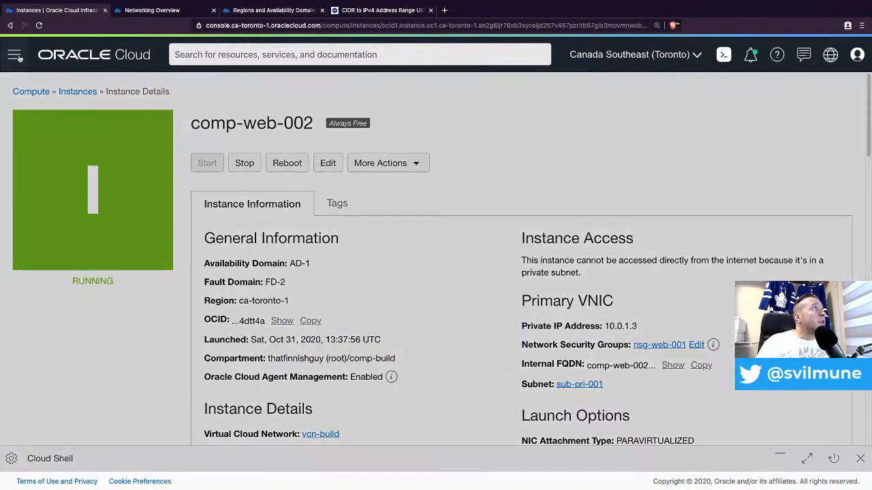
mouse_move(69, 201)
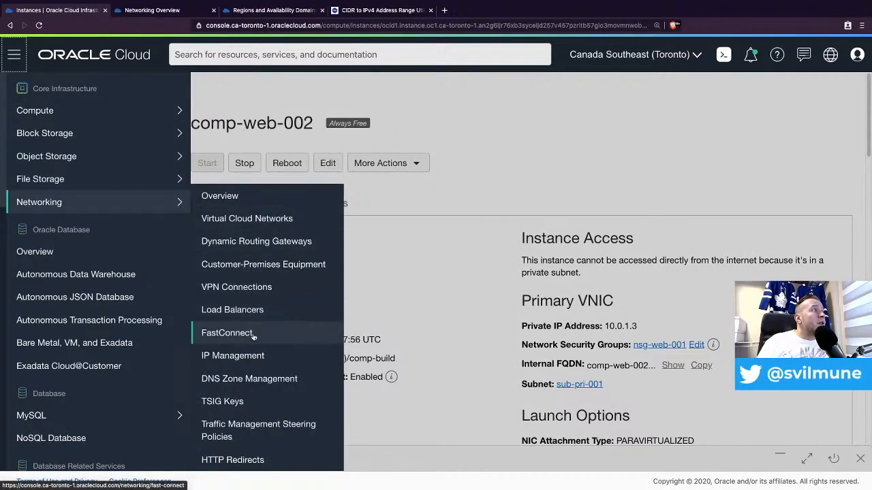
click(258, 311)
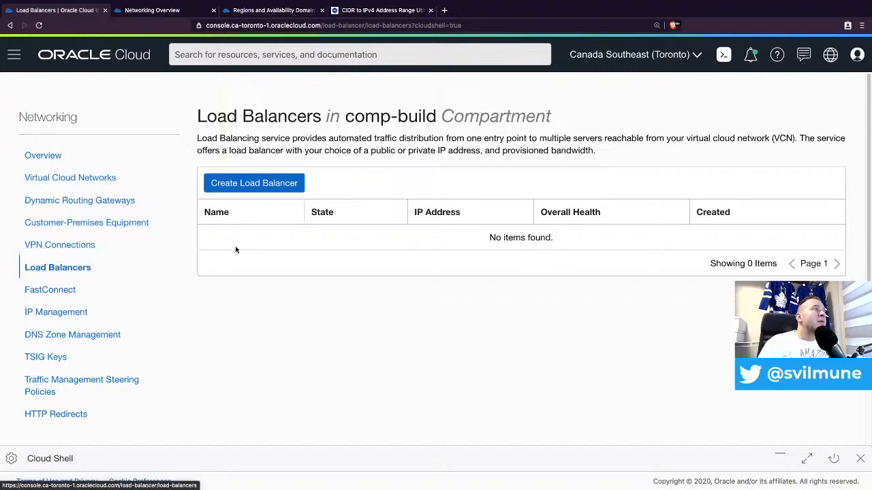
- Start a new public load balancer named lb-pub-001 using the Always Free Micro 10 Mbps shape
click(287, 184)
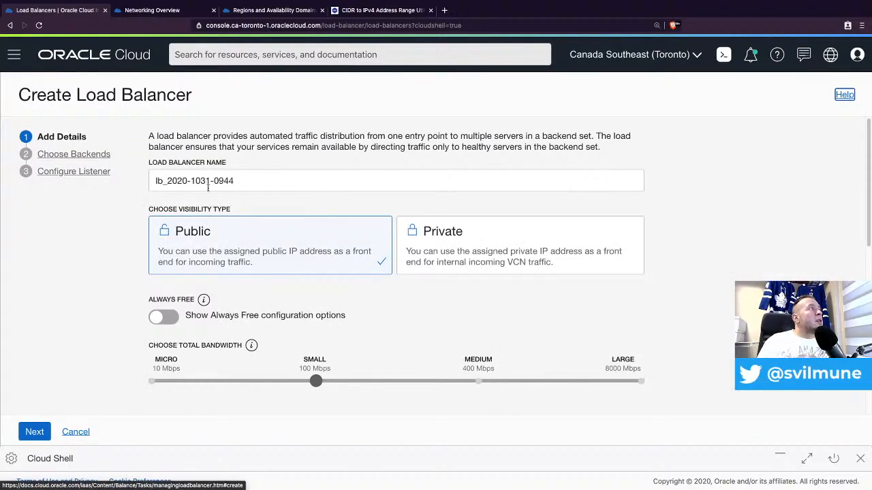
drag(268, 181, 137, 163)
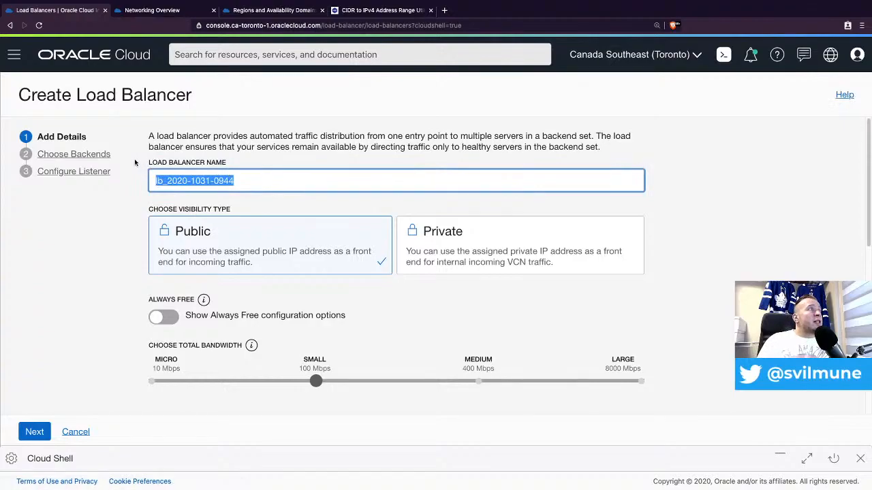
text(lb-)
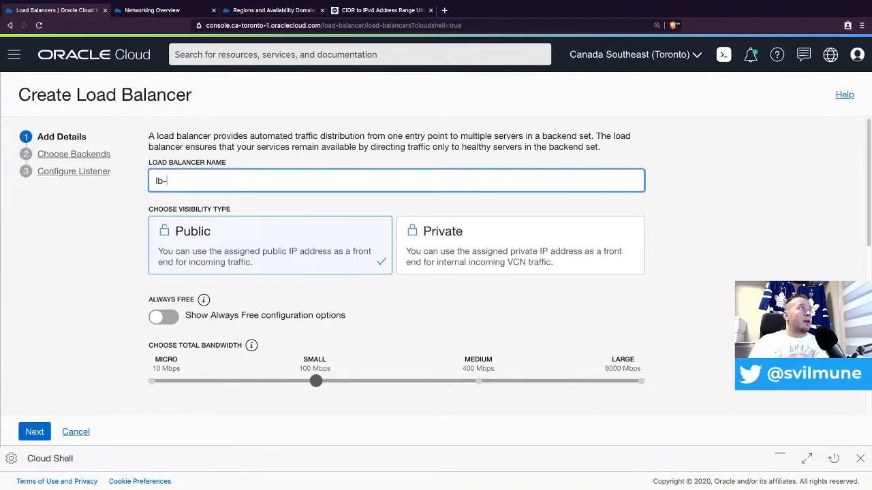
text(pub)
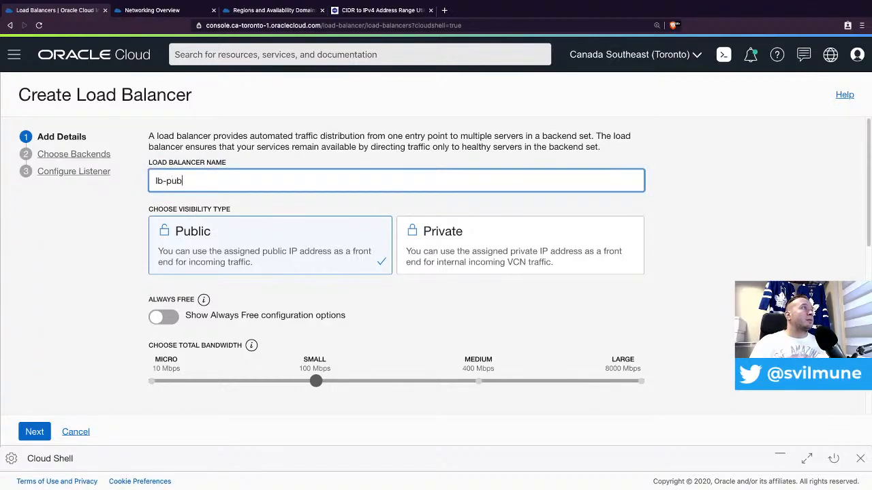
text(-001)
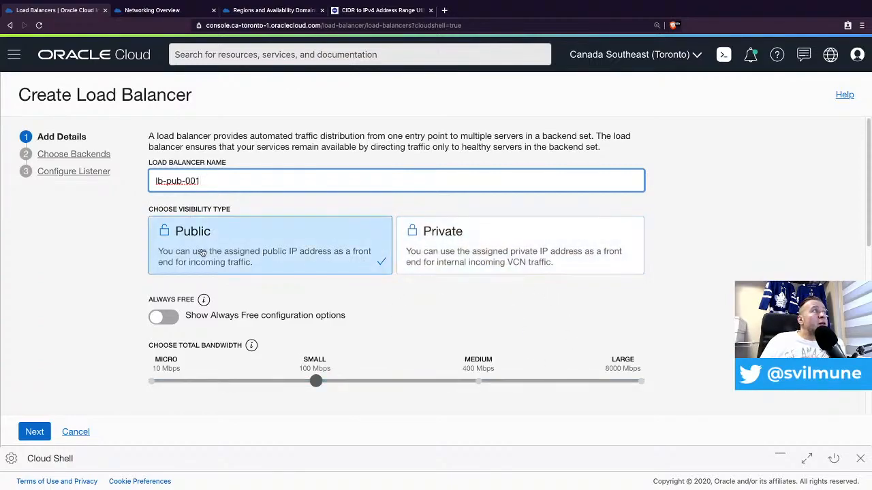
scroll(436, 361, down, 1)
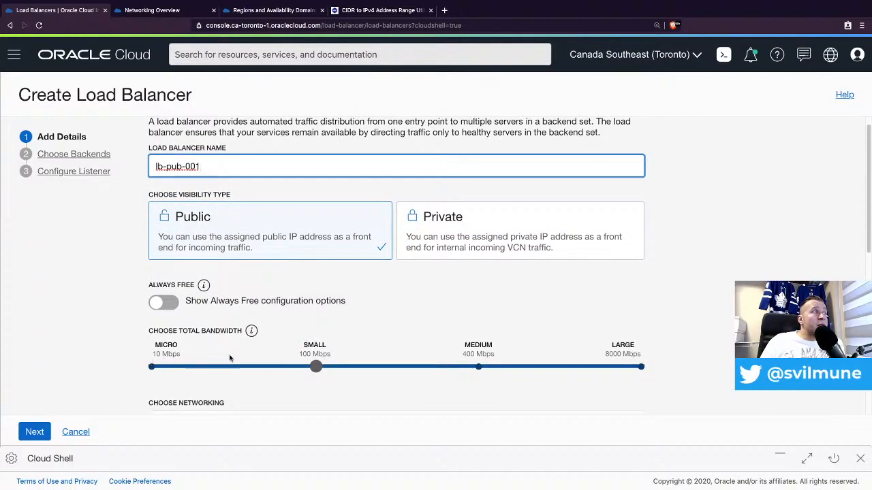
click(171, 306)
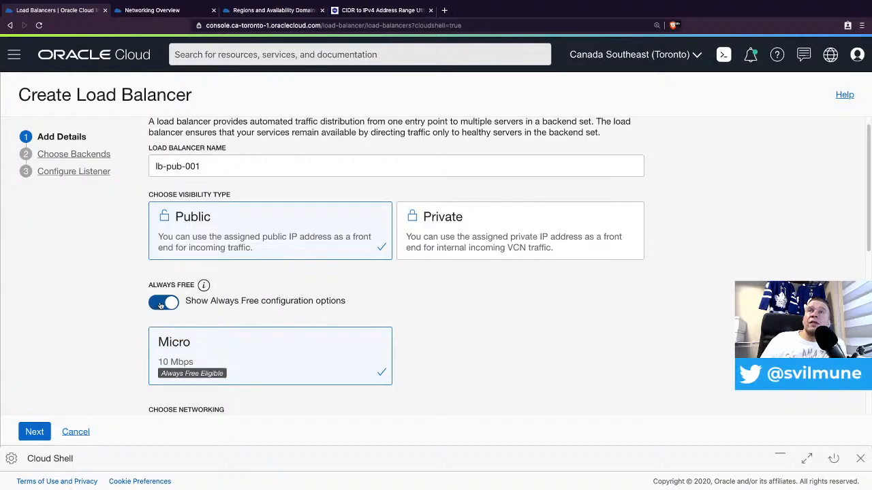
- Place the load balancer in the vcn-build network and its sub-pub-001 subnet
scroll(284, 315, down, 2)
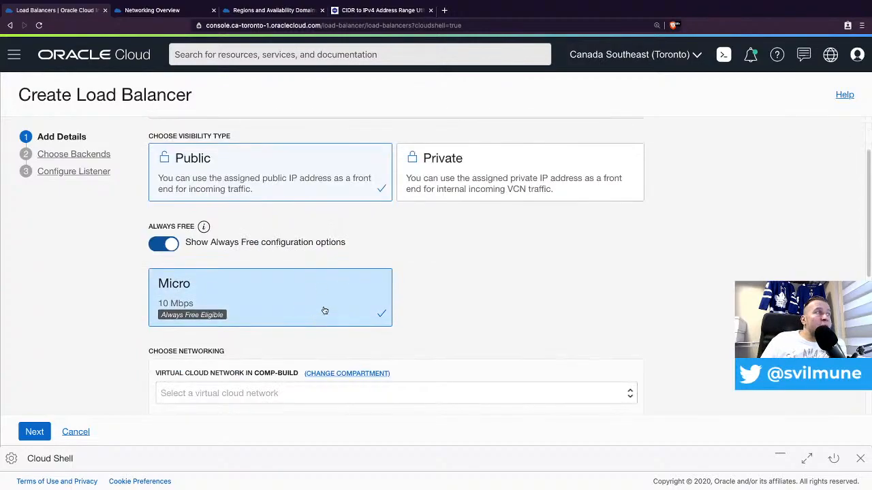
click(232, 342)
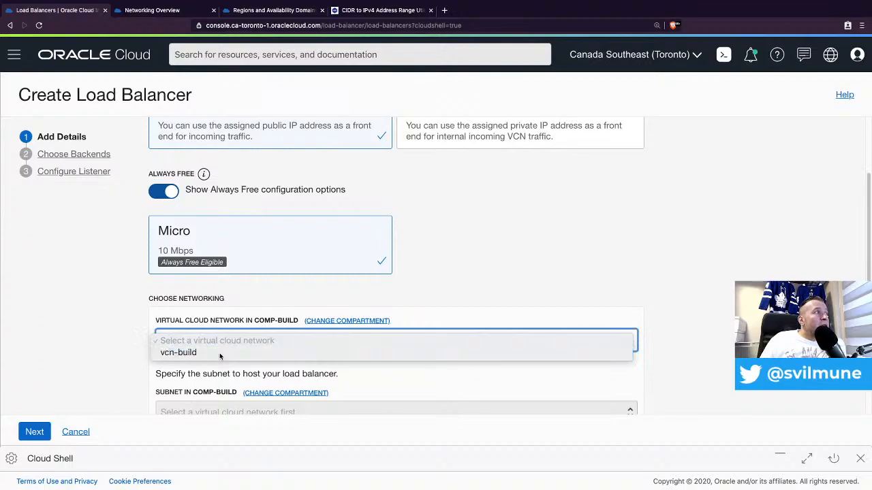
click(218, 353)
scroll(288, 325, down, 2)
click(203, 303)
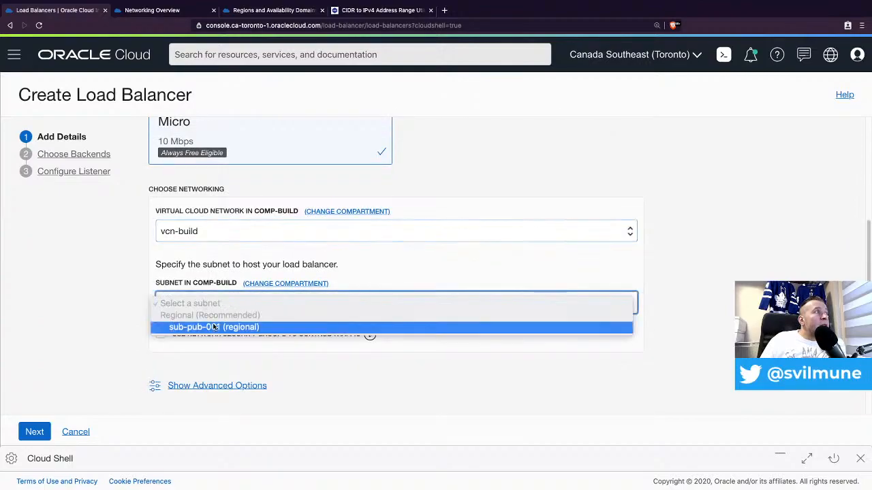
click(214, 330)
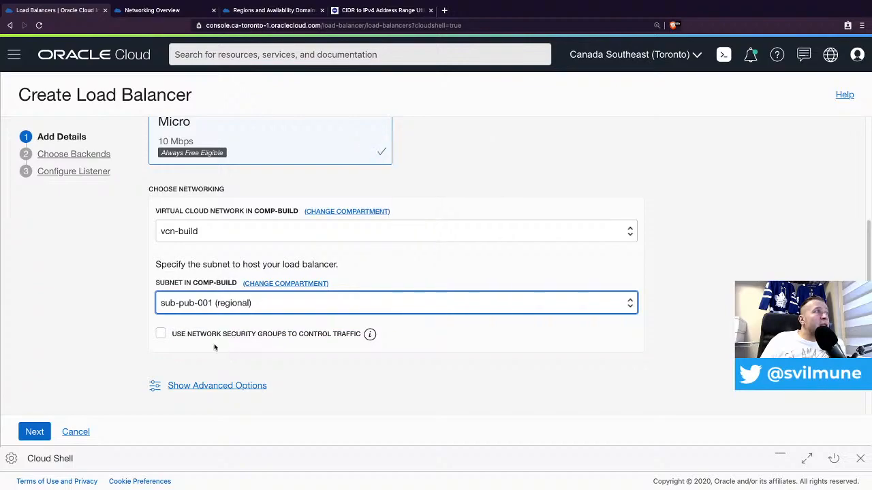
- Attach the nsg-lb-001 network security group, review advanced options, and continue to backends
click(170, 336)
scroll(259, 356, down, 1)
click(254, 362)
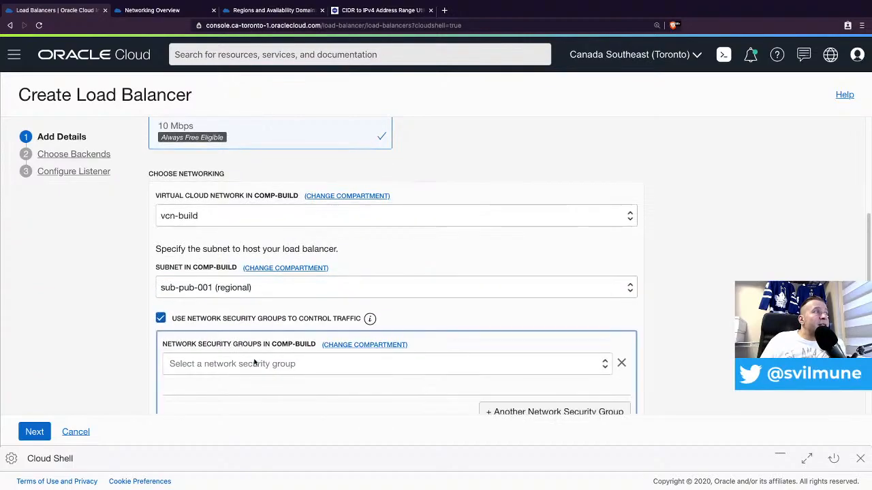
scroll(470, 273, down, 3)
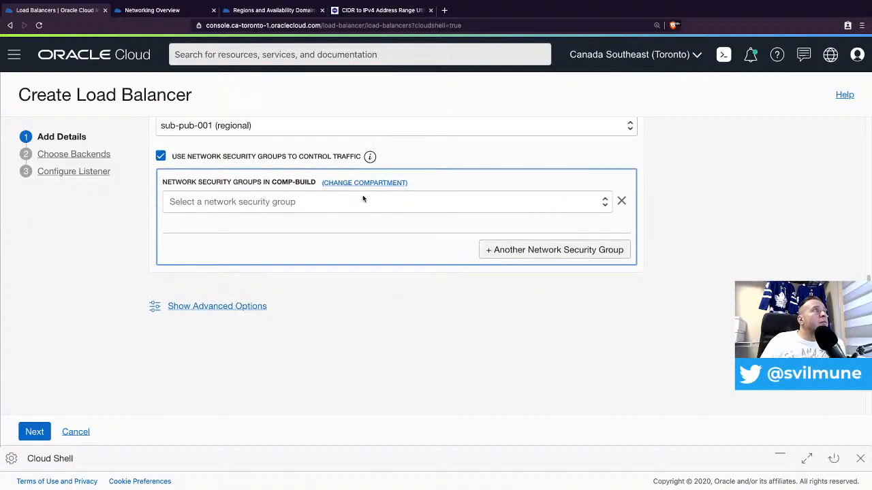
click(603, 201)
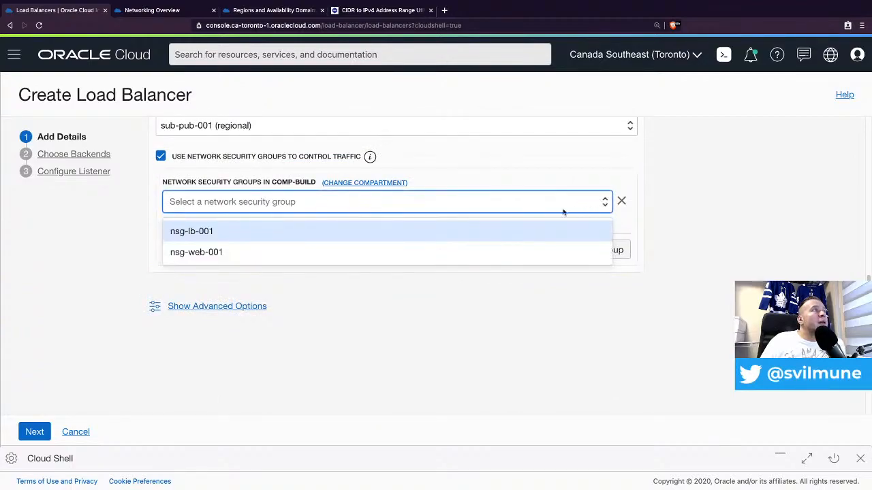
click(191, 233)
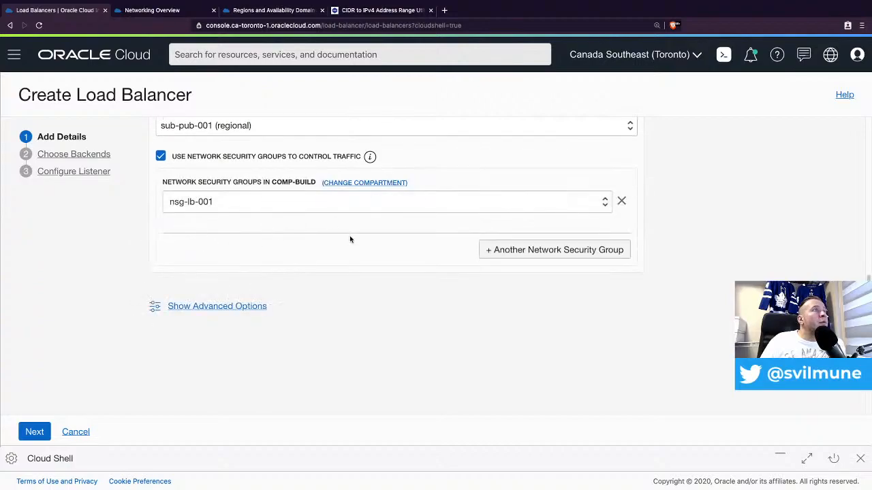
click(224, 305)
scroll(358, 307, down, 2)
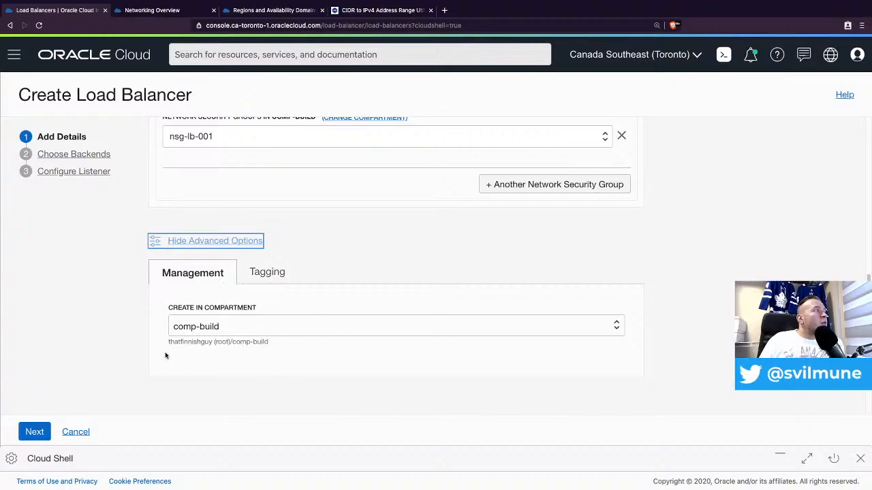
scroll(167, 299, up, 5)
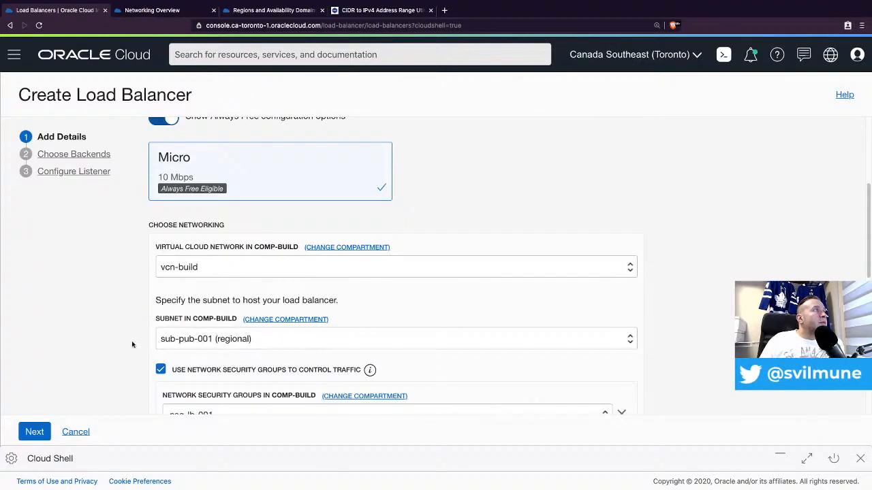
click(32, 431)
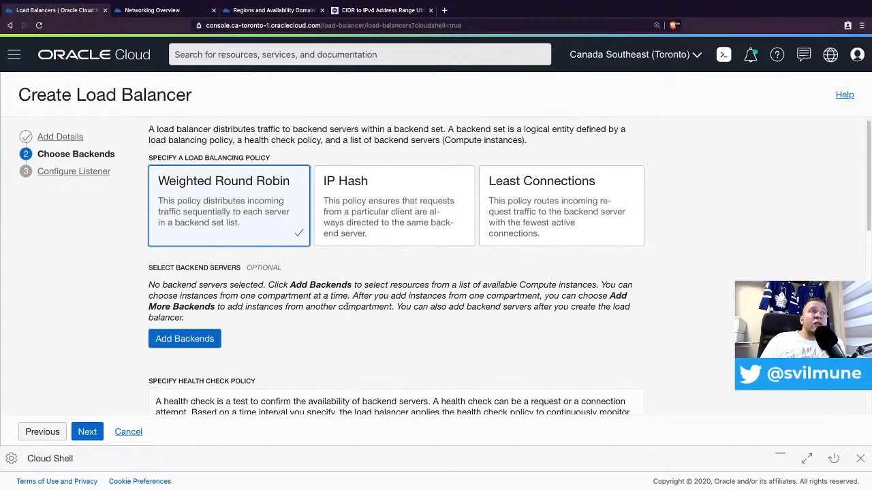
- Keep the Weighted Round Robin policy and health check defaults, and bring up the Add Backends list
scroll(367, 293, down, 2)
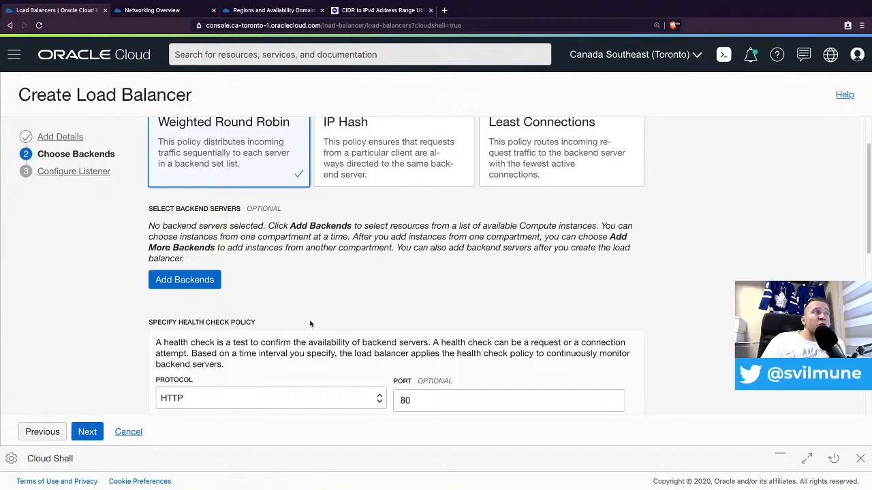
scroll(310, 324, down, 6)
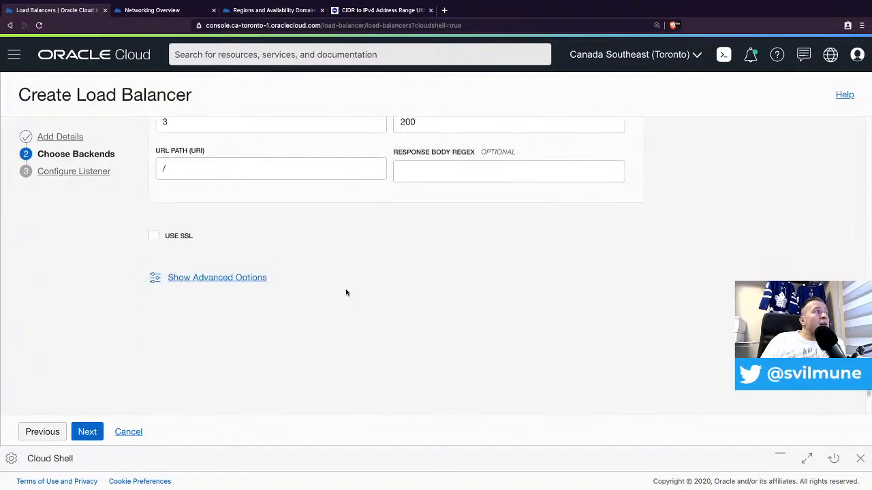
scroll(340, 272, up, 5)
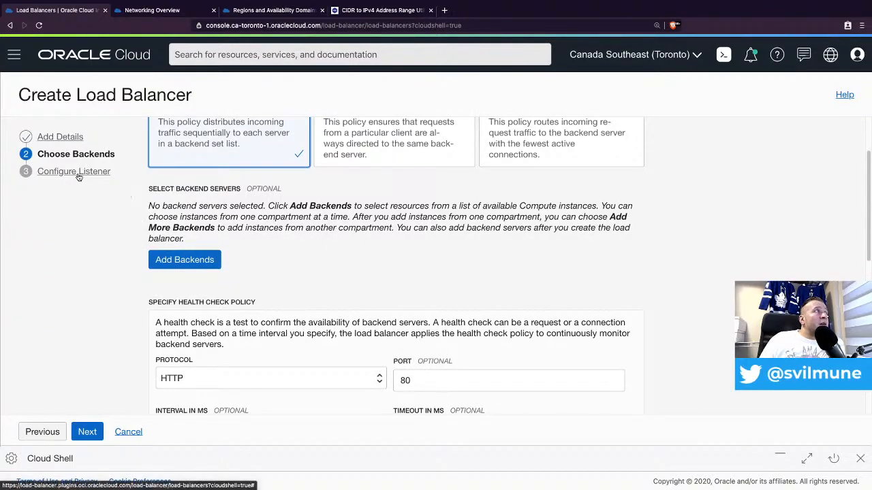
click(211, 266)
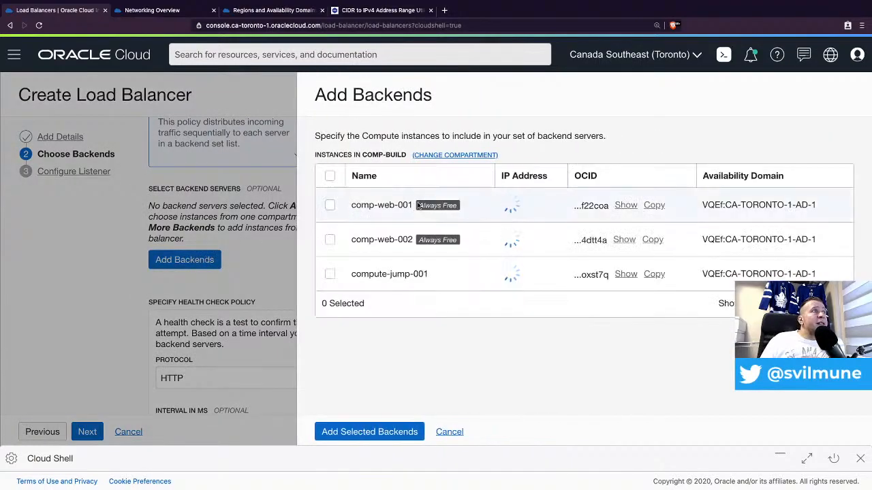
- Add comp-web-001 (10.0.1.2) and comp-web-002 (10.0.1.3) as port-80 backends
click(330, 201)
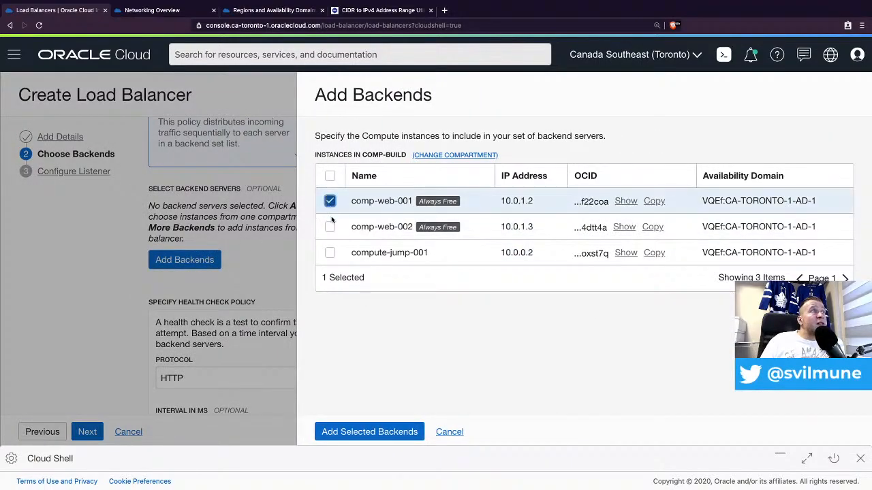
click(330, 227)
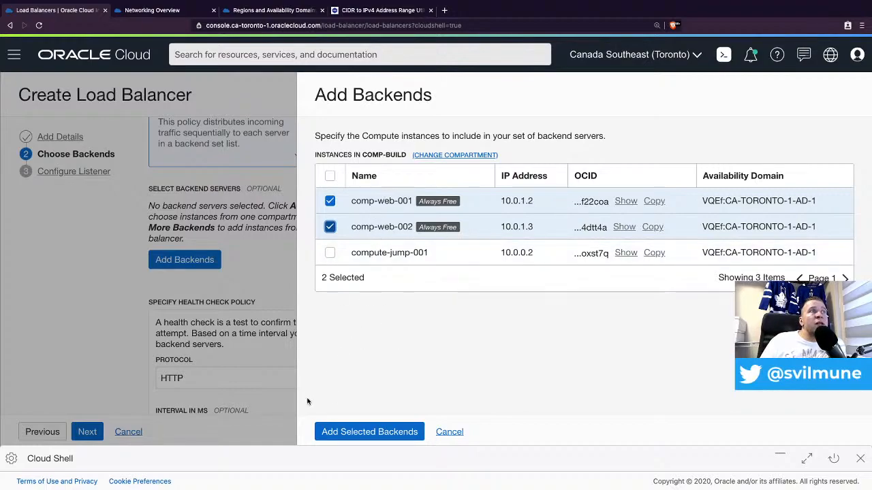
click(359, 433)
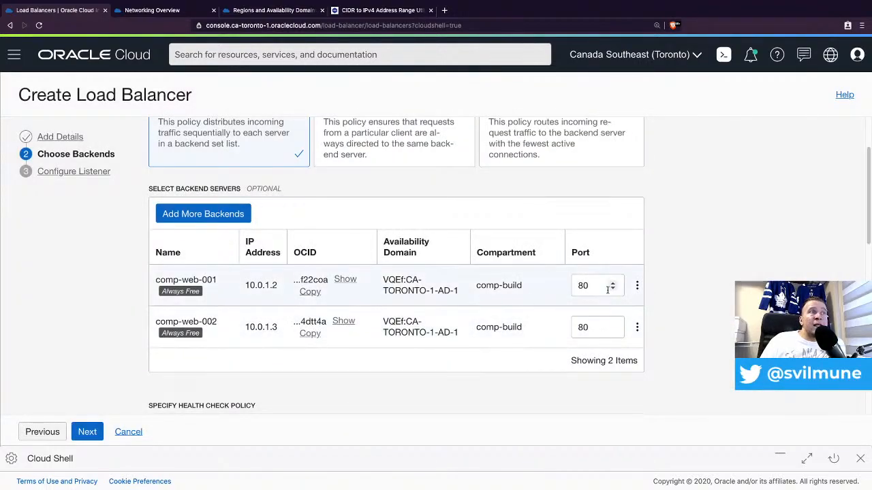
- Set the backend health check to HTTP with URL path /index.php
scroll(504, 293, down, 2)
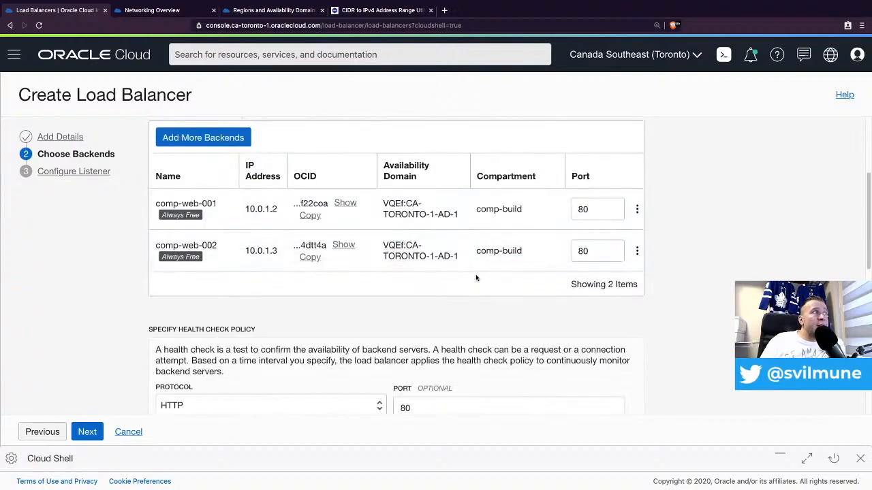
scroll(476, 278, down, 4)
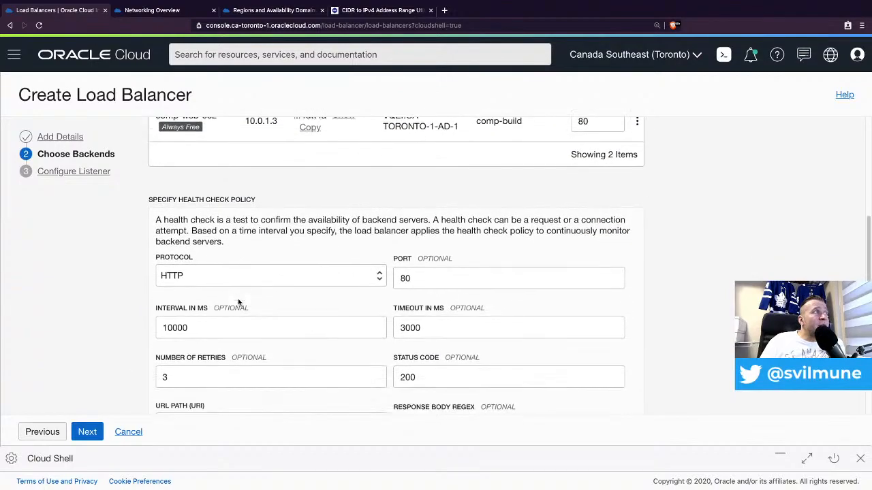
scroll(238, 302, down, 1)
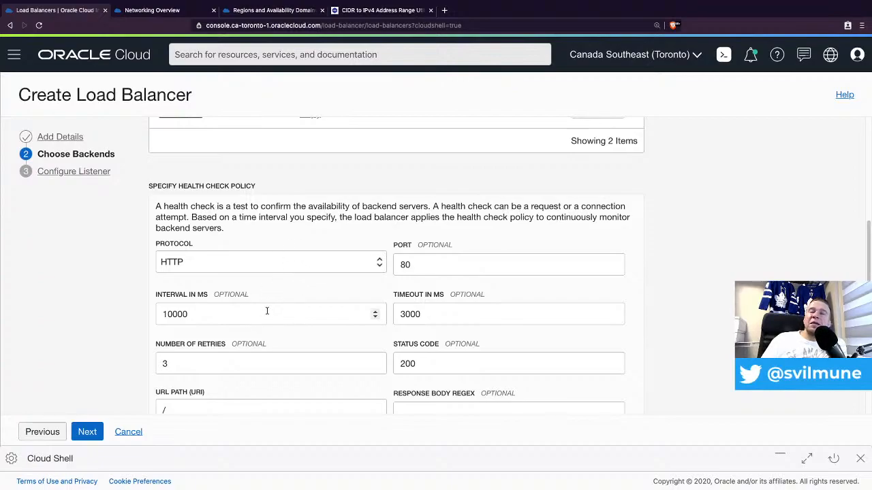
click(248, 271)
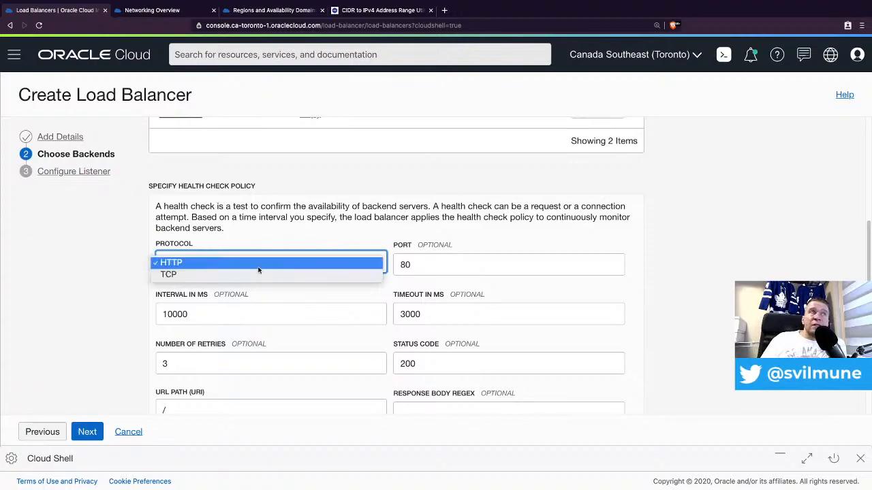
click(220, 262)
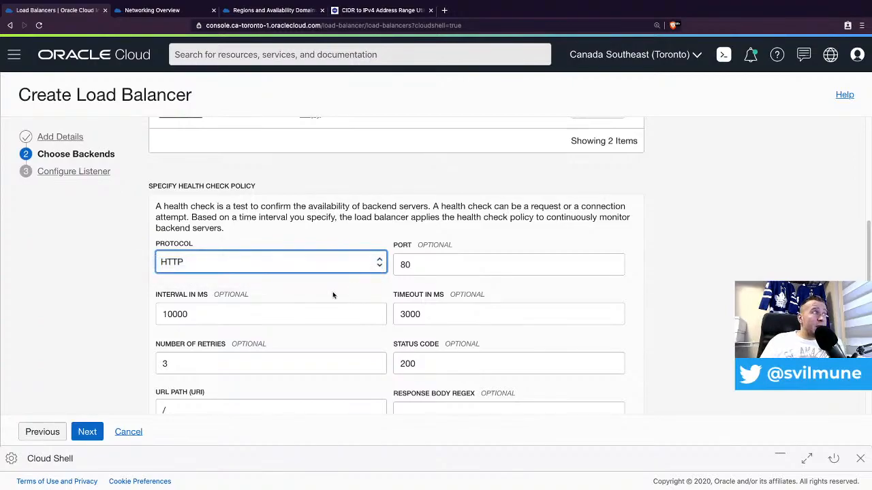
scroll(333, 295, down, 1)
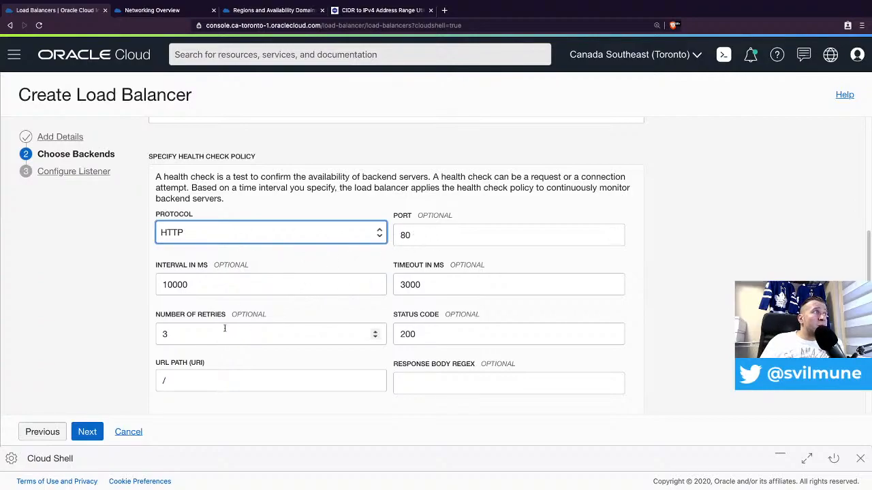
click(188, 376)
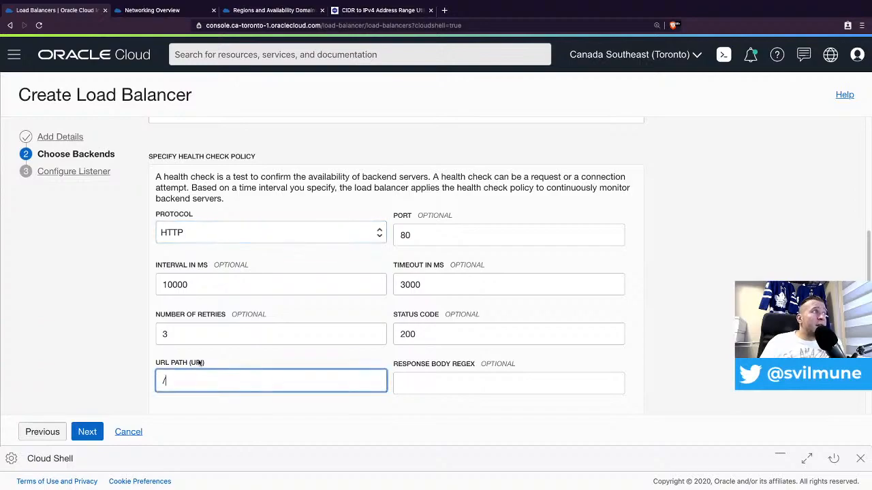
text(index.php)
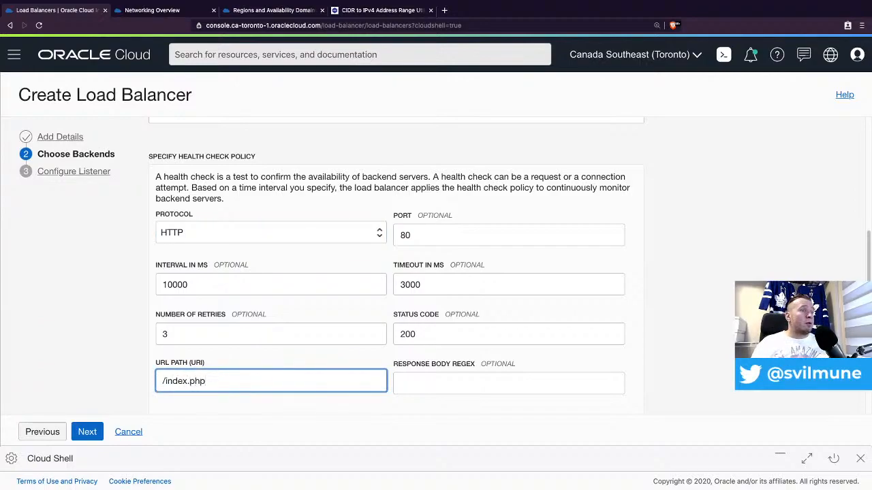
scroll(322, 351, down, 5)
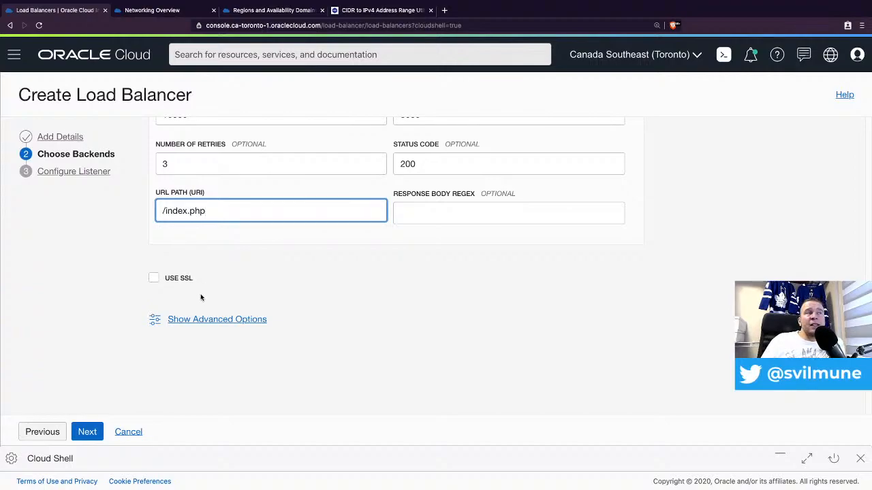
click(156, 277)
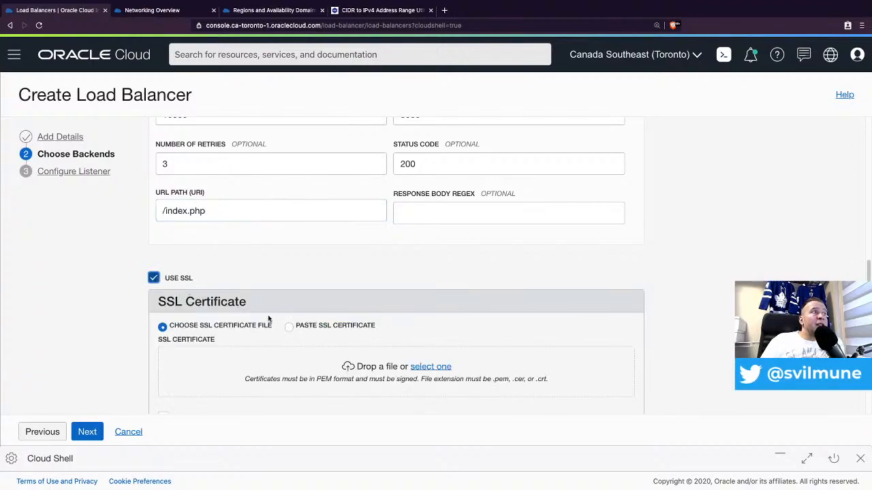
scroll(272, 310, down, 1)
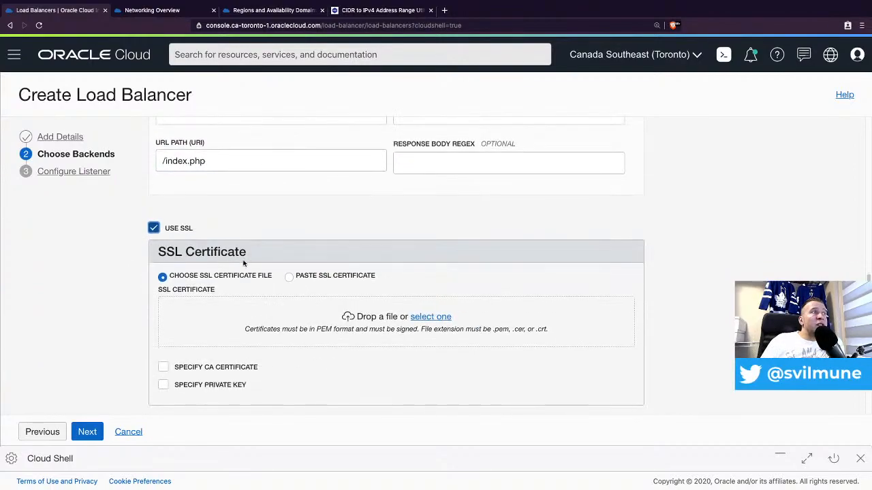
click(154, 228)
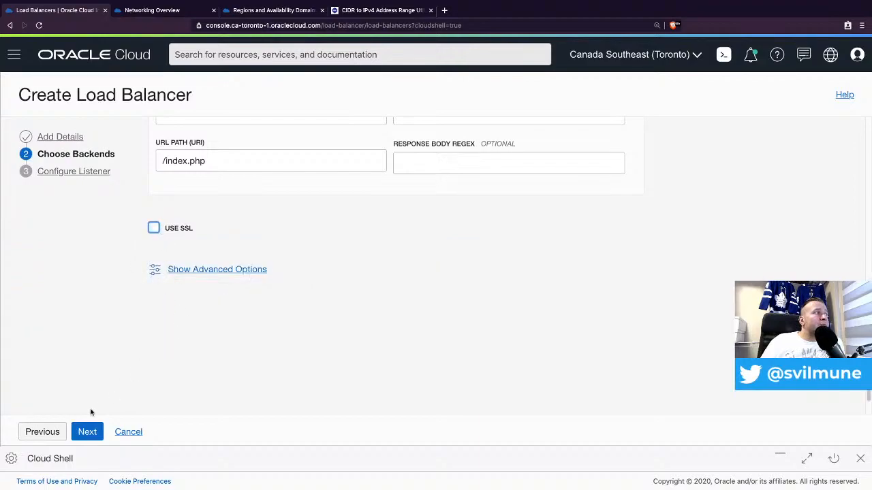
scroll(204, 224, up, 3)
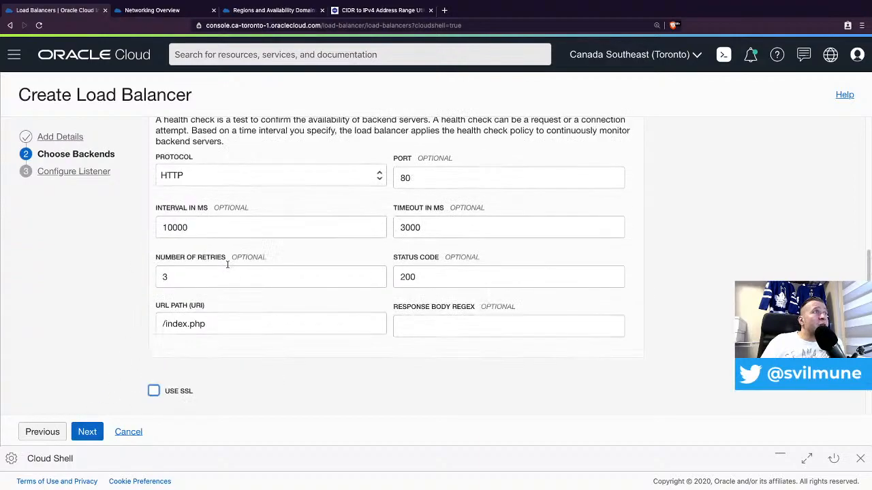
- On Configure Listener, settle the listener on HTTP traffic, port 80, after briefly trying HTTPS
click(88, 432)
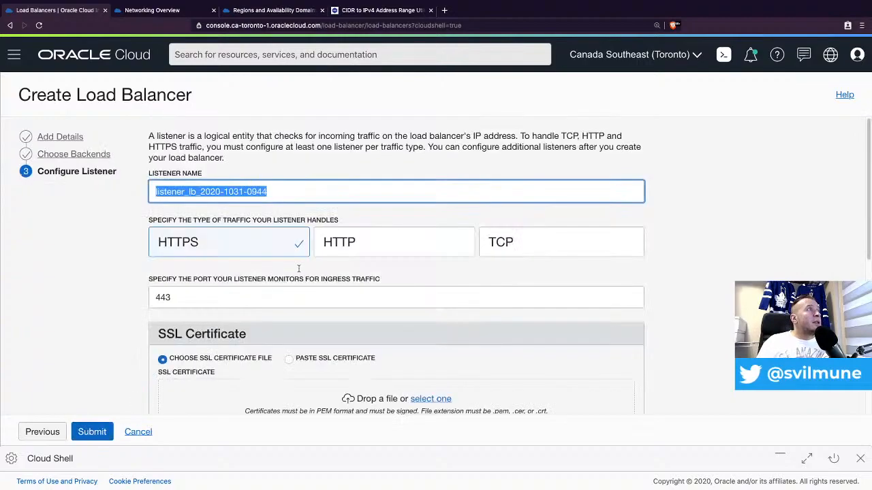
triple_click(292, 197)
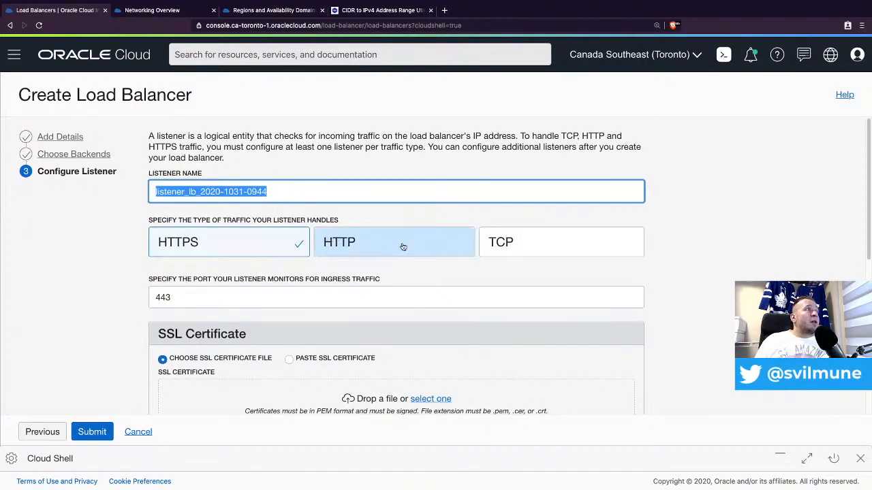
click(360, 245)
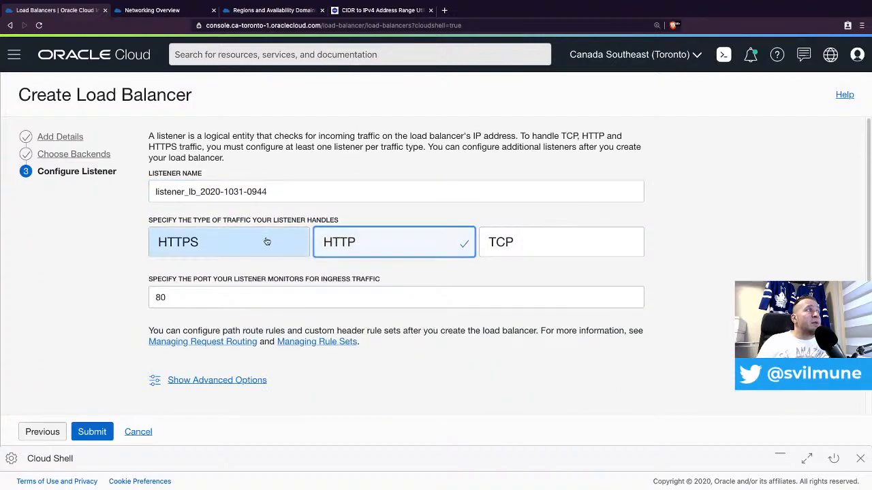
scroll(266, 242, down, 1)
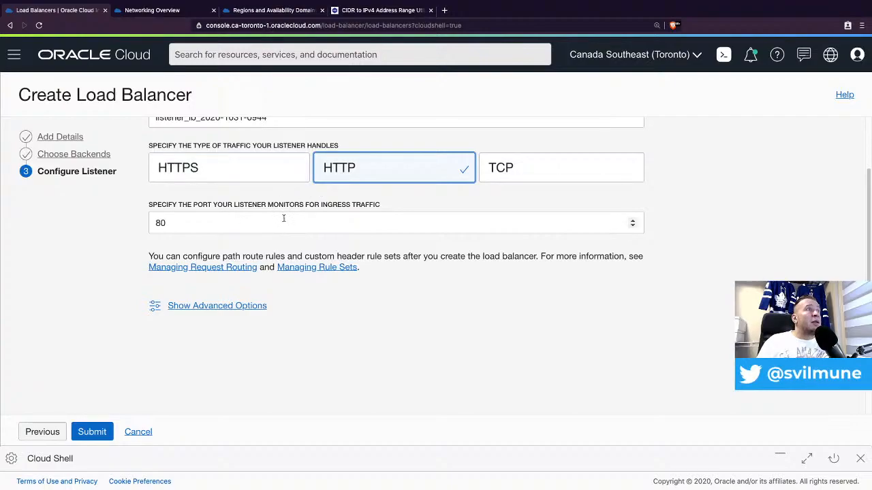
click(270, 174)
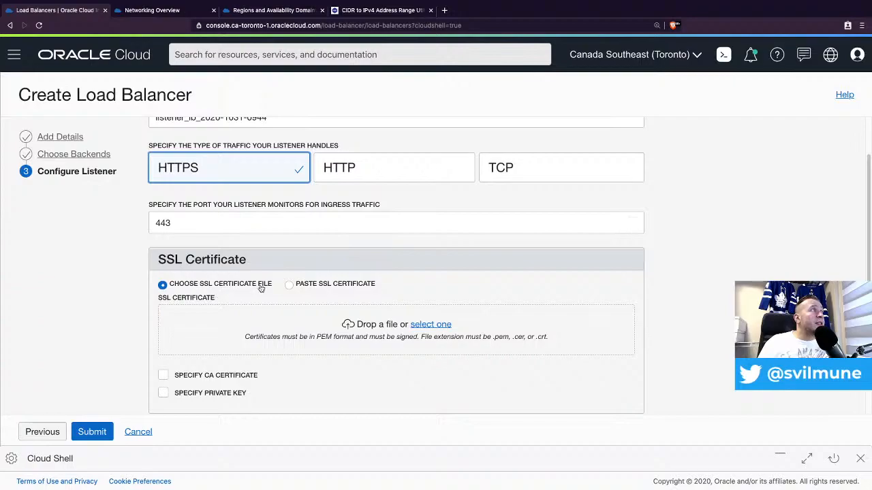
scroll(334, 299, down, 2)
scroll(339, 275, up, 3)
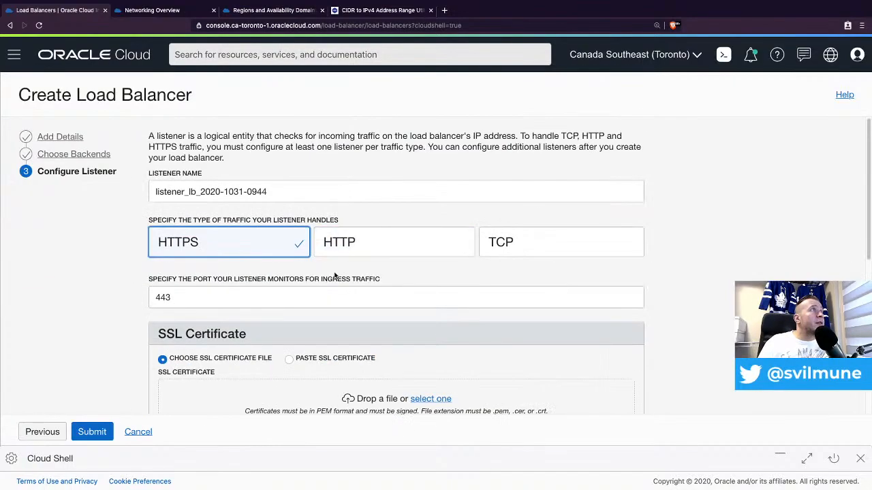
click(339, 243)
scroll(253, 362, down, 2)
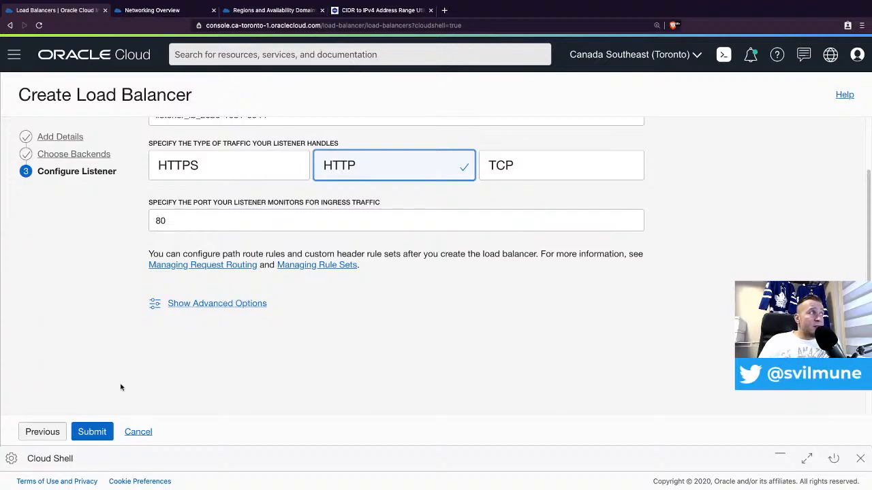
- Submit the wizard so lb-pub-001 is created and its details page shows status Creating
click(92, 432)
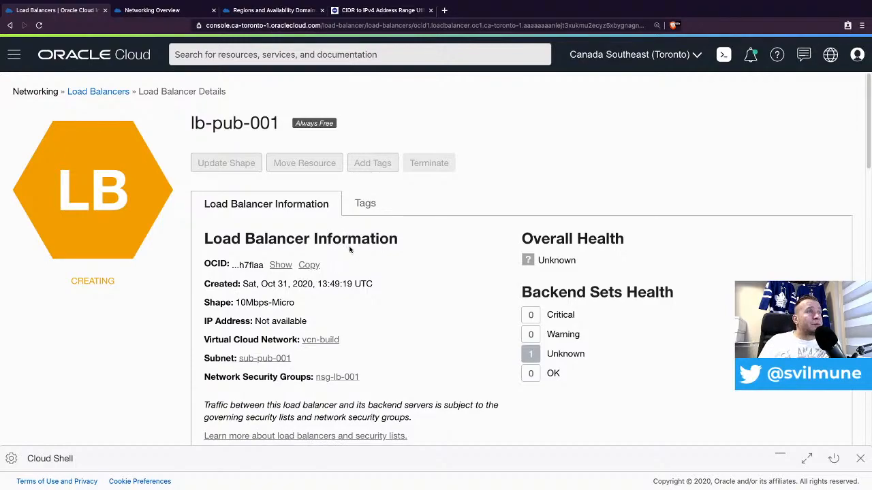
scroll(381, 278, down, 1)
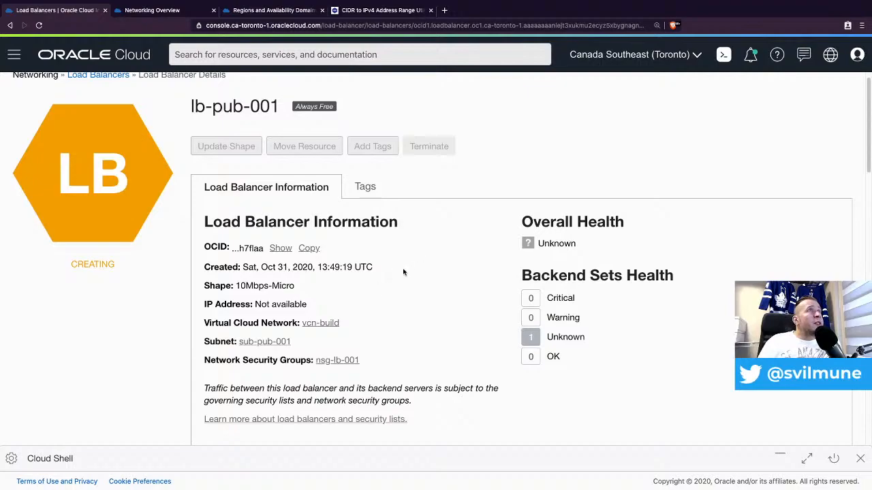
- Change the console region to US East (Ashburn), where comp-build lists no load balancers
click(687, 58)
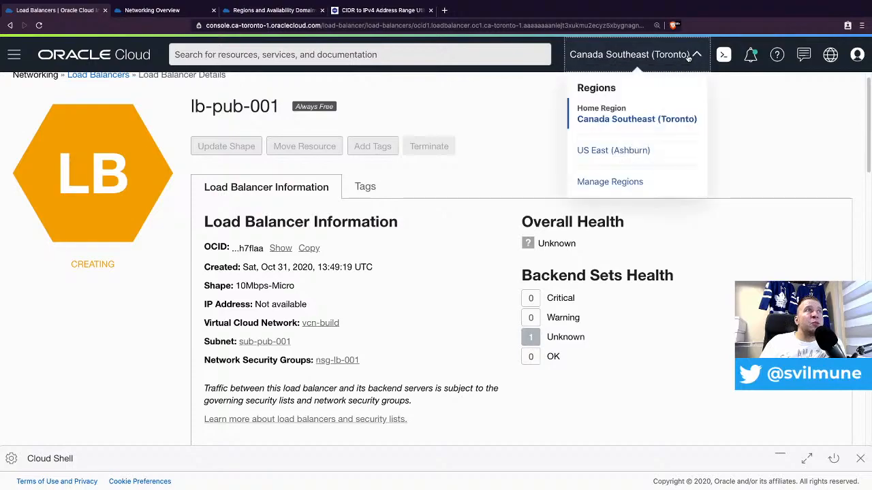
click(616, 152)
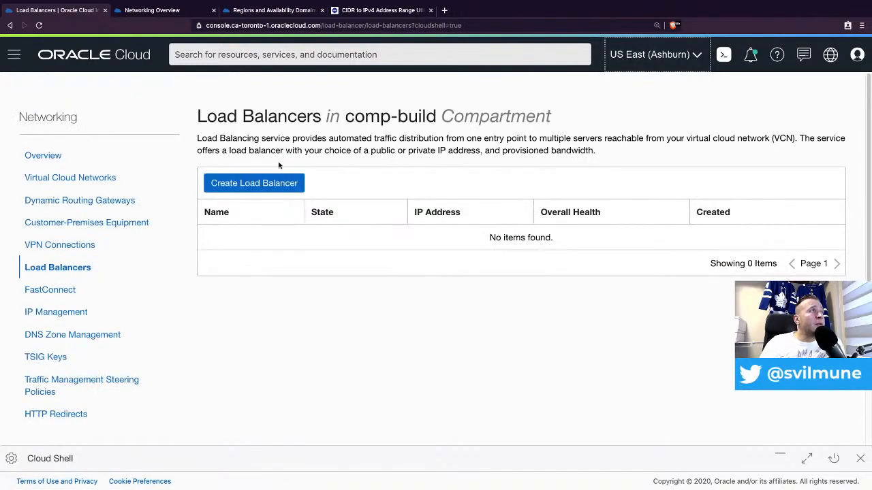
click(13, 54)
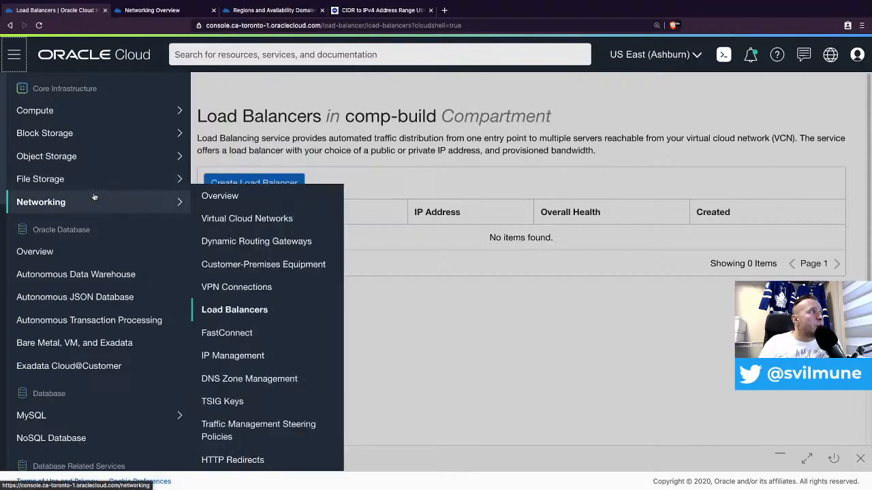
- Open the tfg bucket from the root compartment's Object Storage buckets list
mouse_move(95, 175)
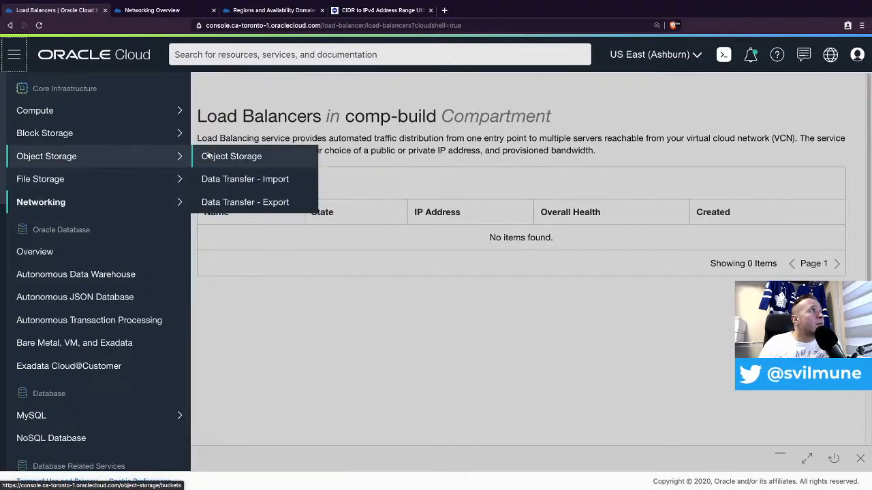
click(208, 155)
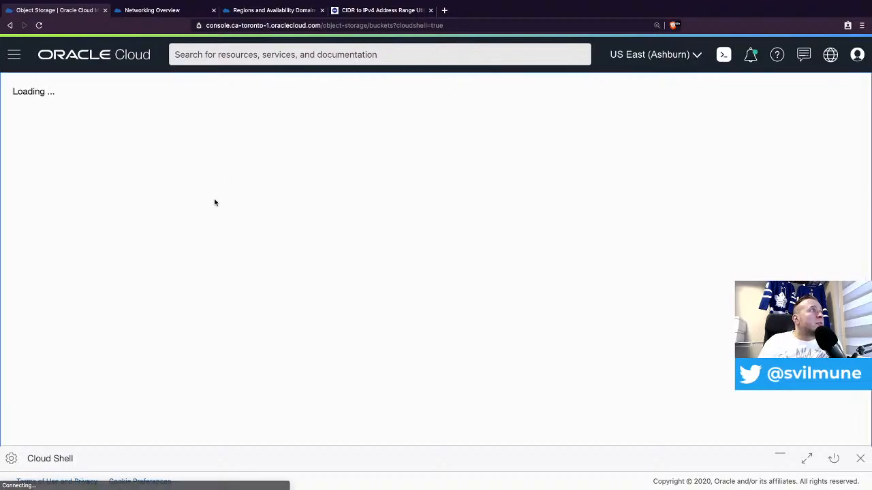
click(148, 285)
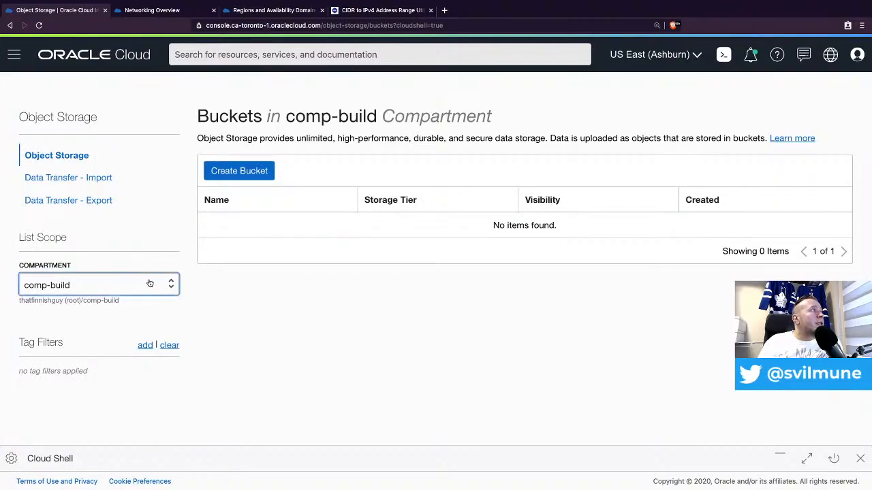
click(80, 307)
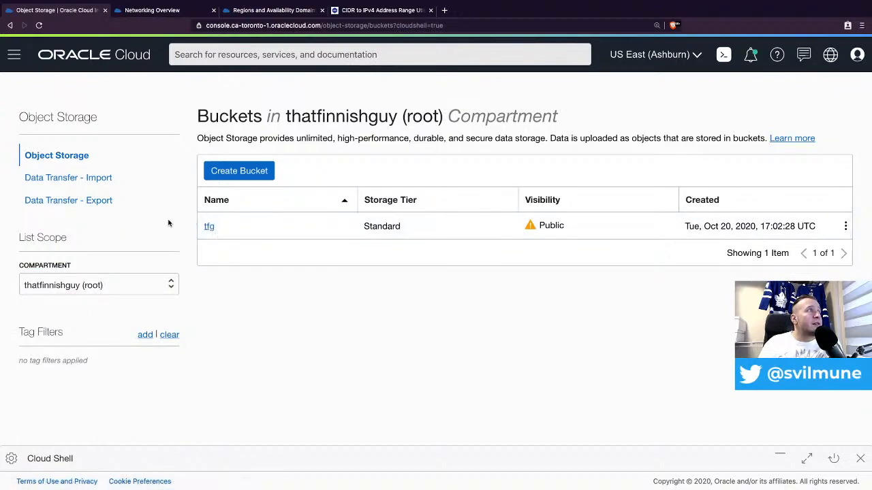
click(210, 228)
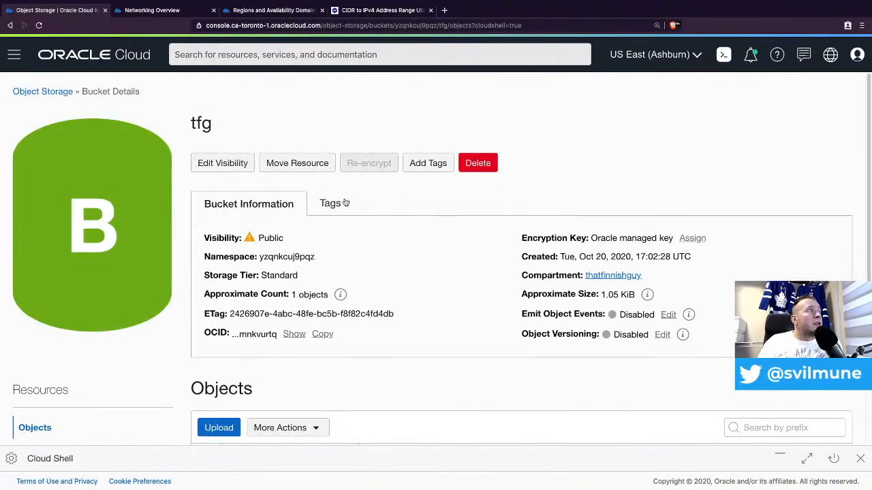
mouse_move(278, 238)
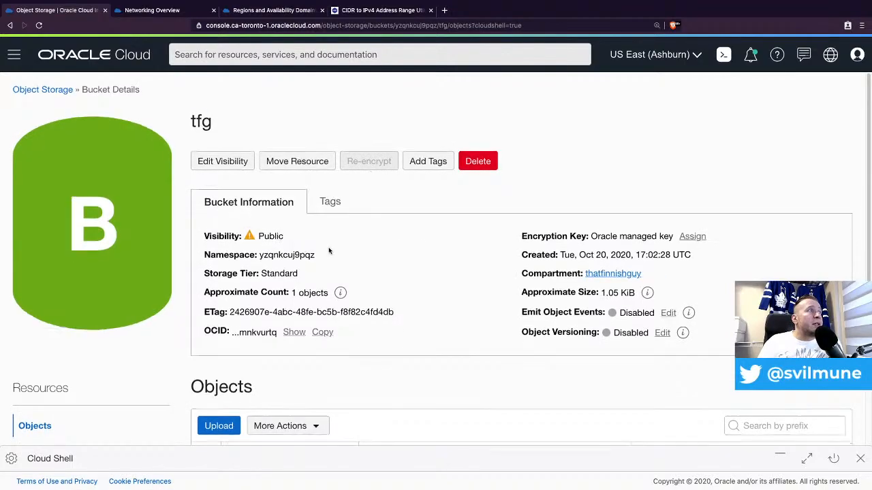
scroll(336, 278, down, 3)
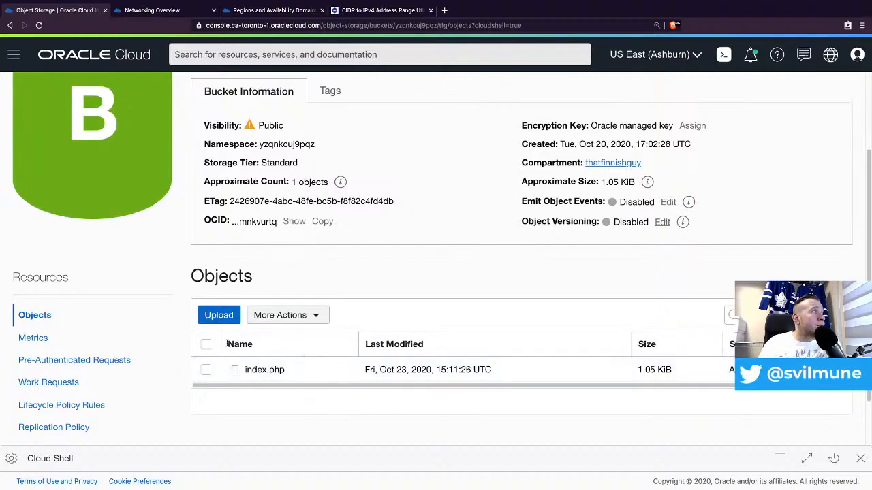
- Review tfg's pre-authenticated requests, then return to its Objects list showing index.php
click(106, 361)
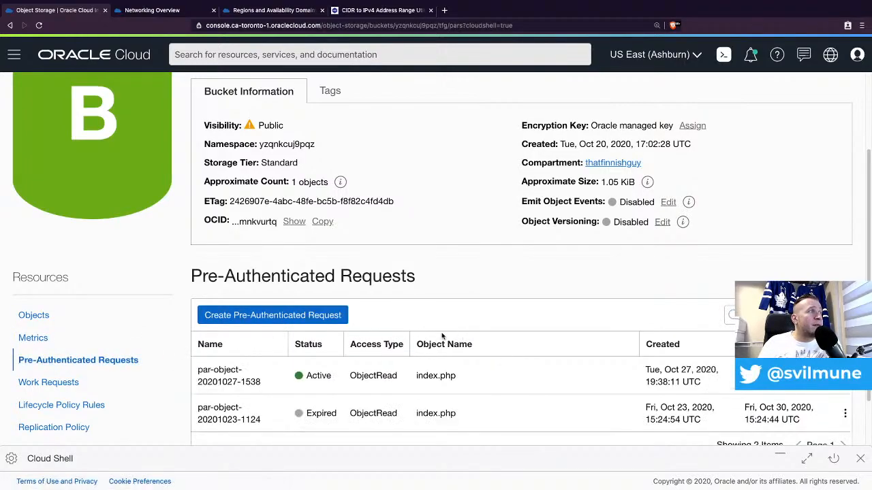
scroll(444, 334, down, 2)
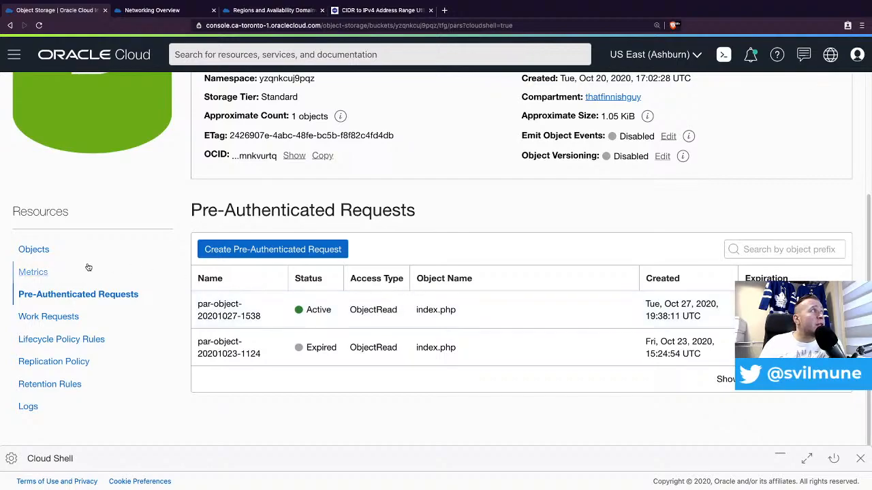
click(35, 253)
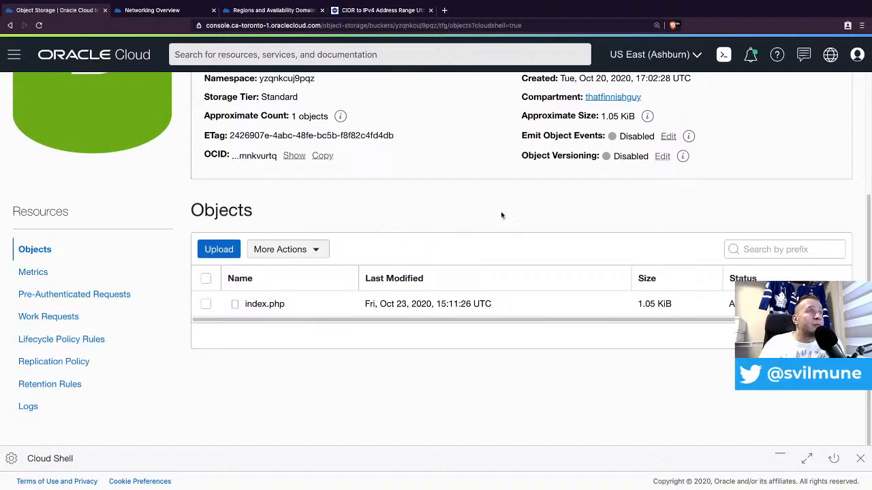
scroll(606, 216, up, 2)
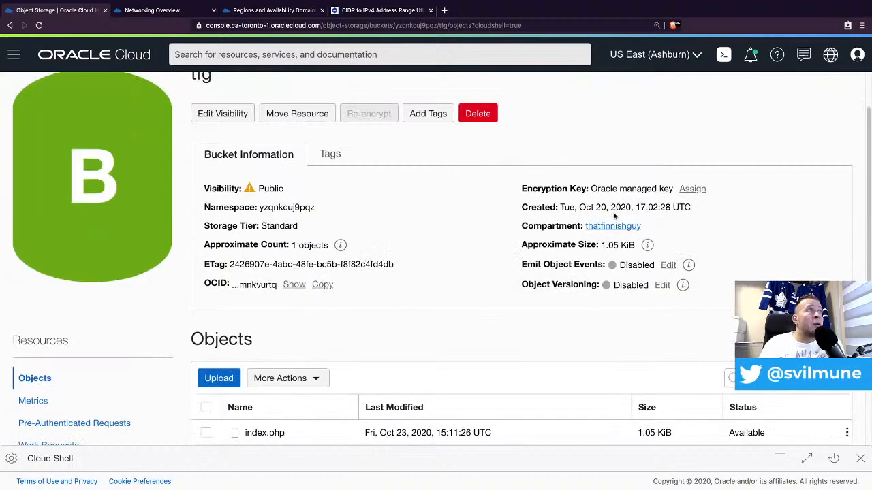
- Switch to the Canada Southeast (Toronto) region and go to the Load Balancers list
click(691, 58)
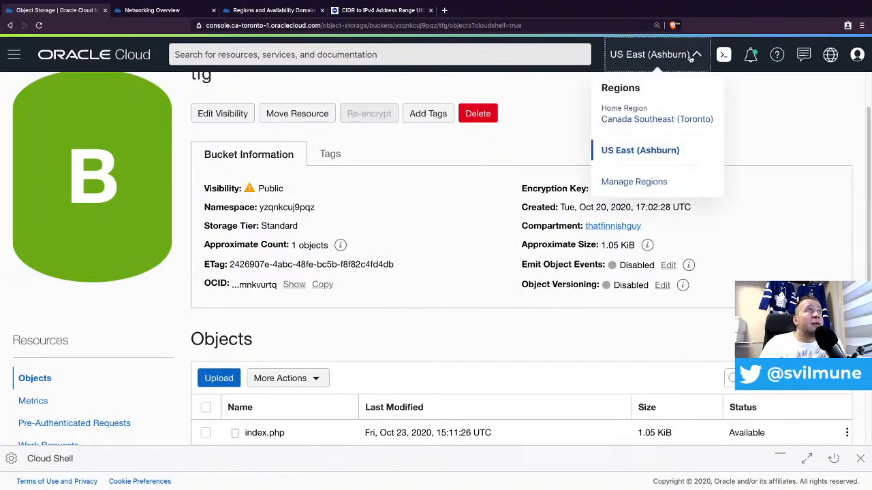
click(650, 120)
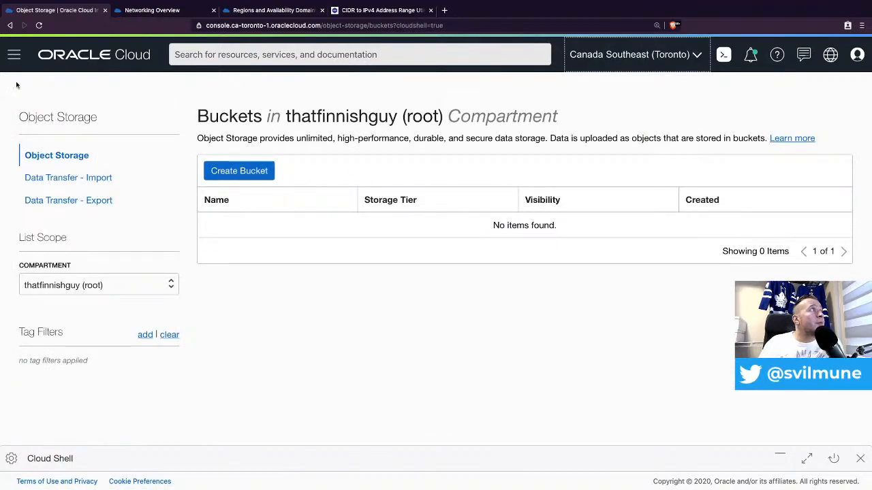
click(13, 56)
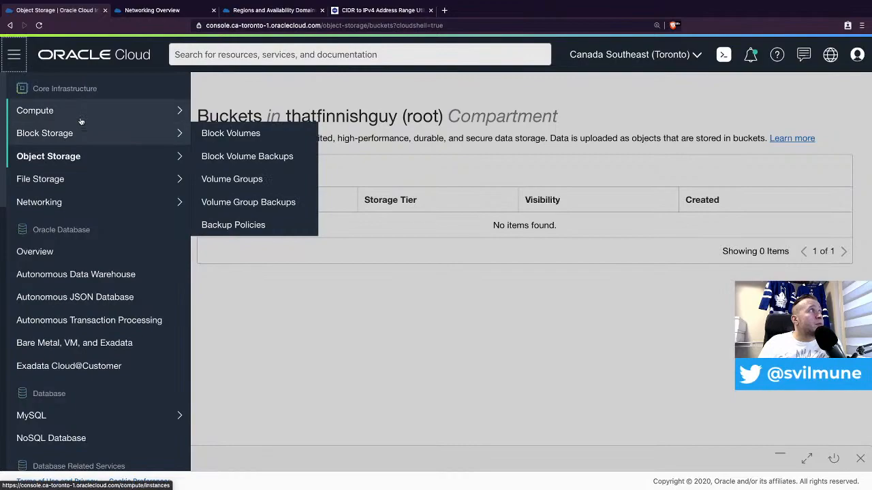
mouse_move(68, 203)
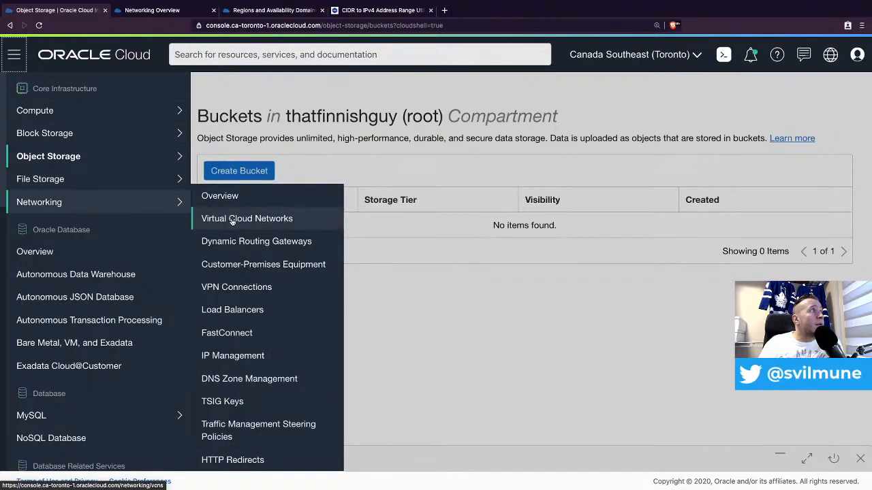
click(251, 224)
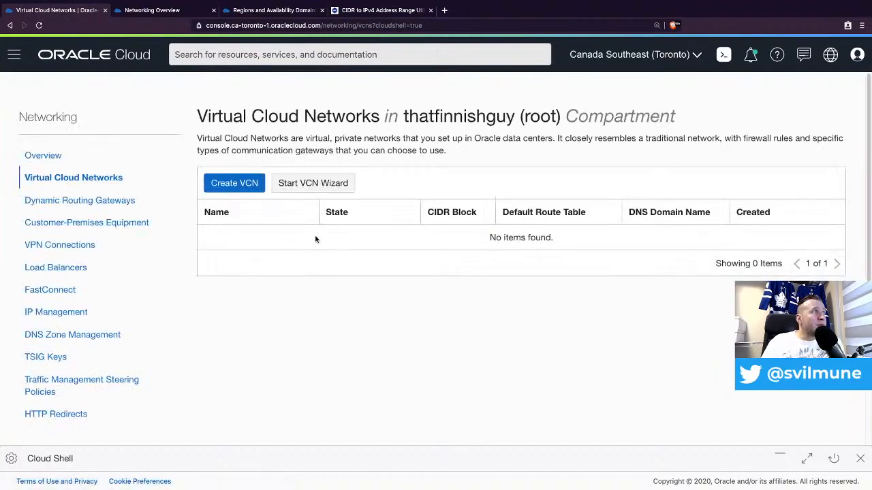
click(53, 279)
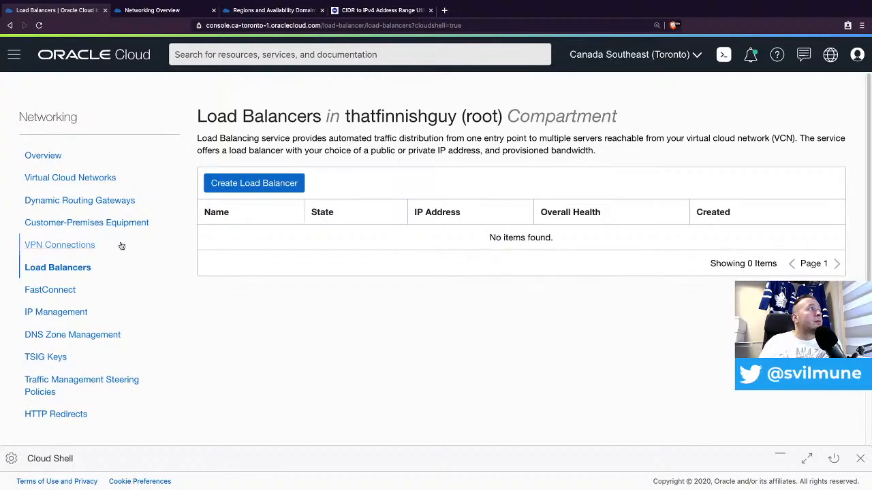
scroll(116, 323, down, 2)
- Open lb-pub-001 in comp-build and copy its public IP 140.238.150.117
click(98, 424)
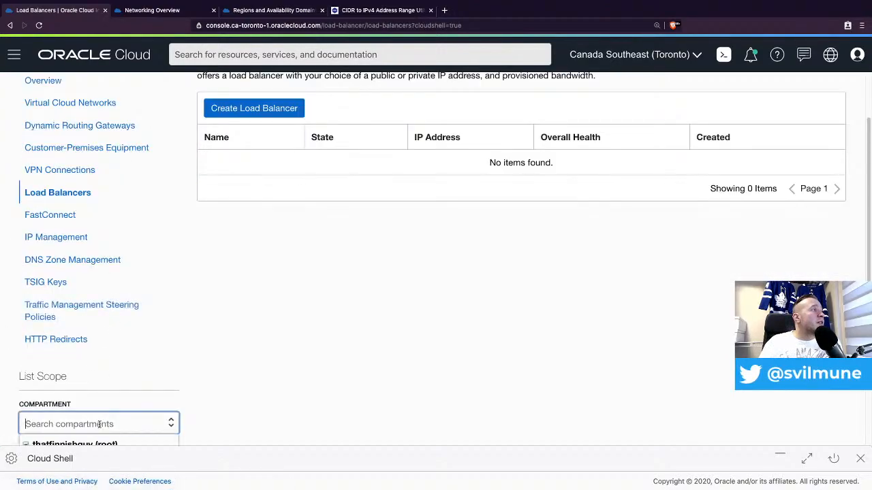
scroll(282, 286, down, 1)
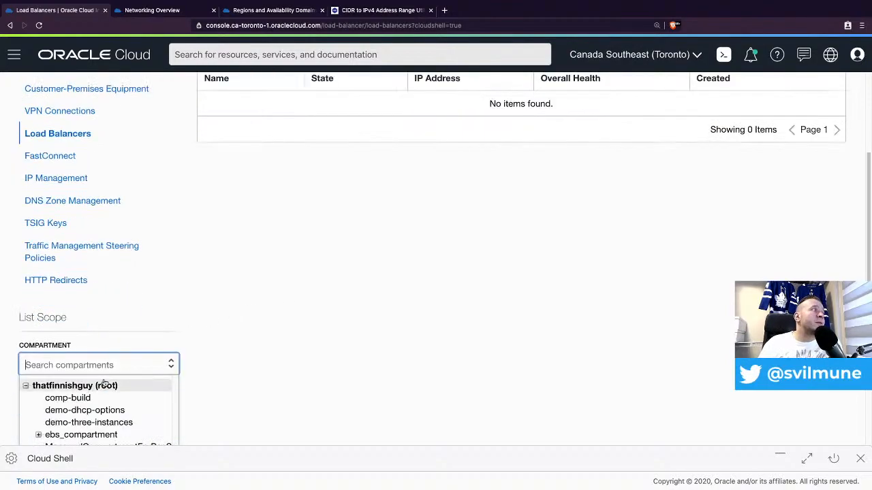
click(75, 398)
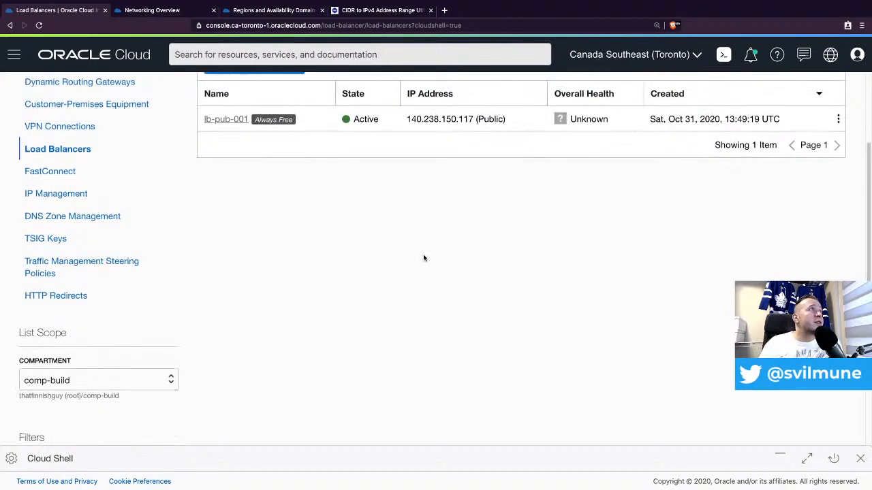
scroll(424, 258, up, 1)
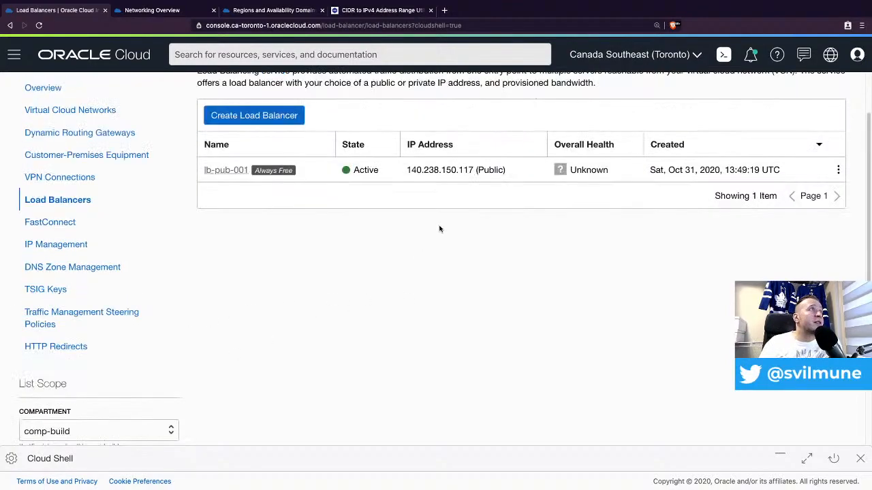
click(236, 171)
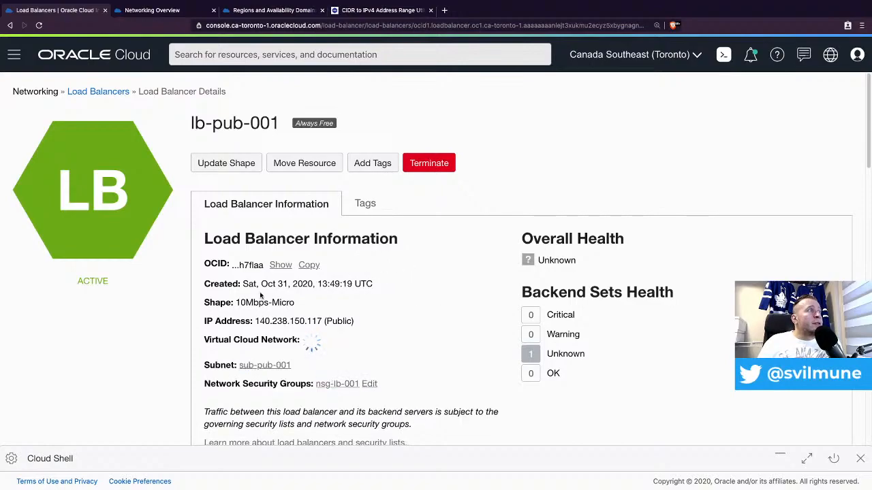
double_click(291, 320)
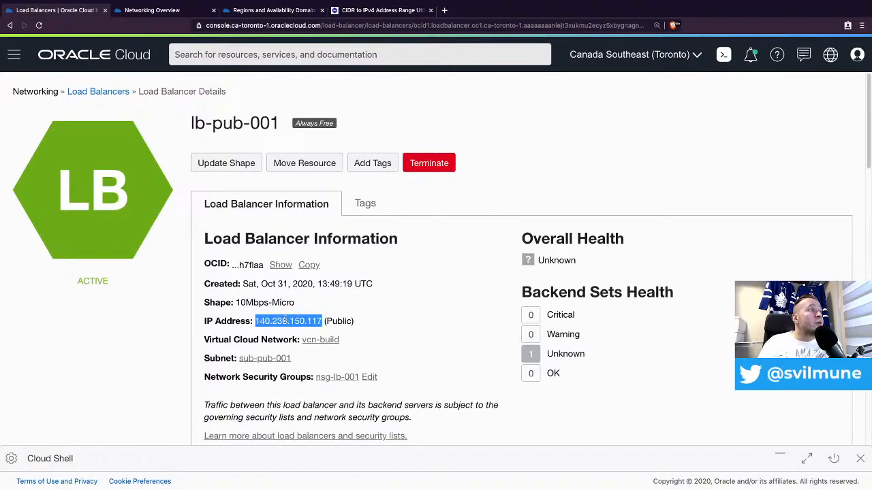
right_click(291, 319)
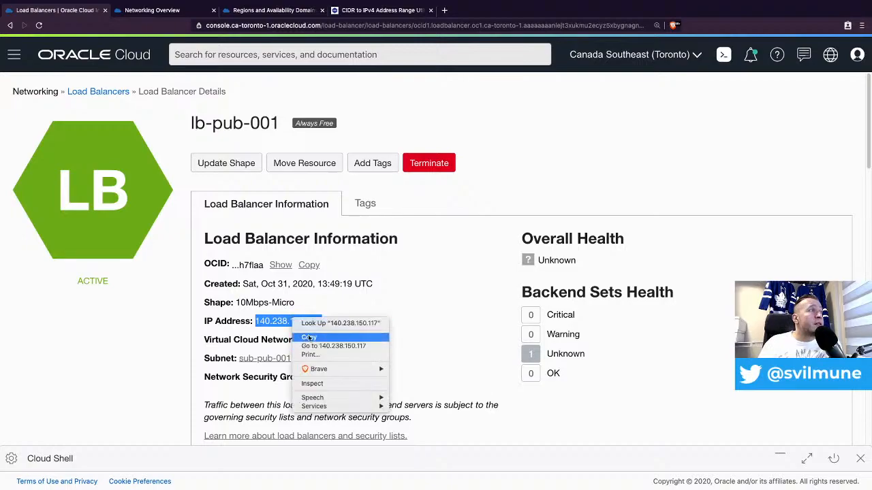
click(309, 337)
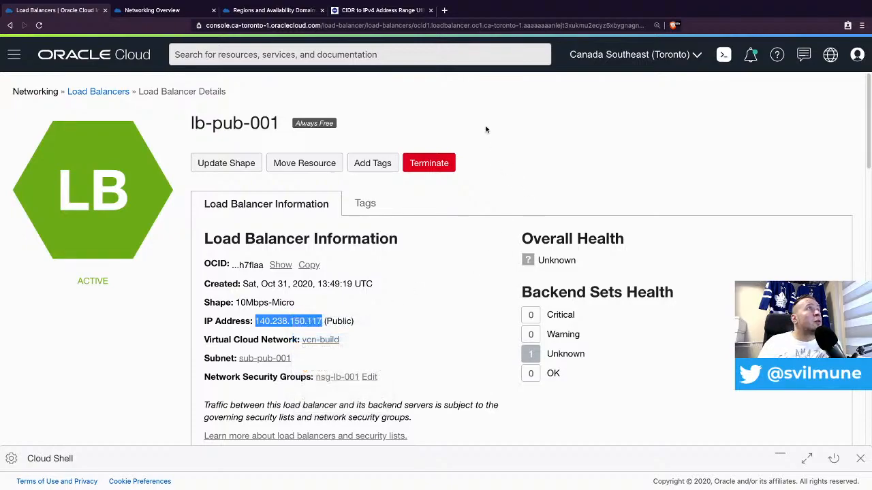
- Load 140.238.150.117/index.php in a private Brave tab, reloading until comp-web-001 and comp-web-002 both answer
click(444, 11)
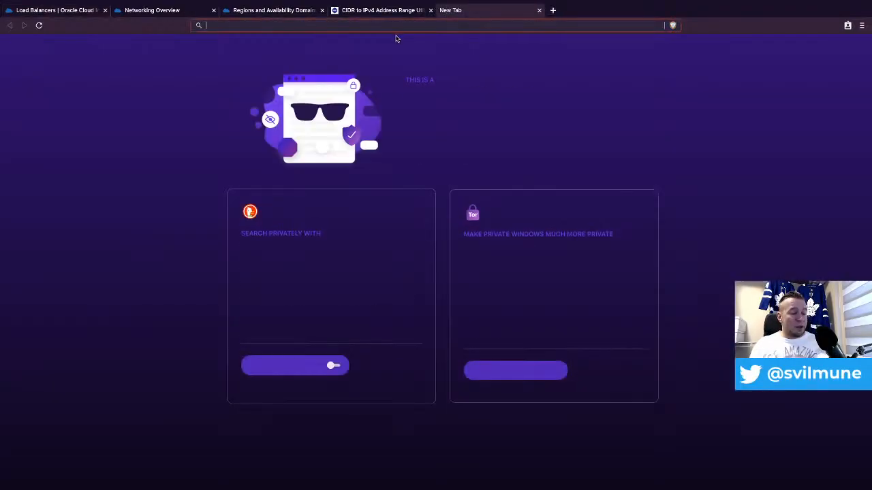
key(super+v)
text(/)
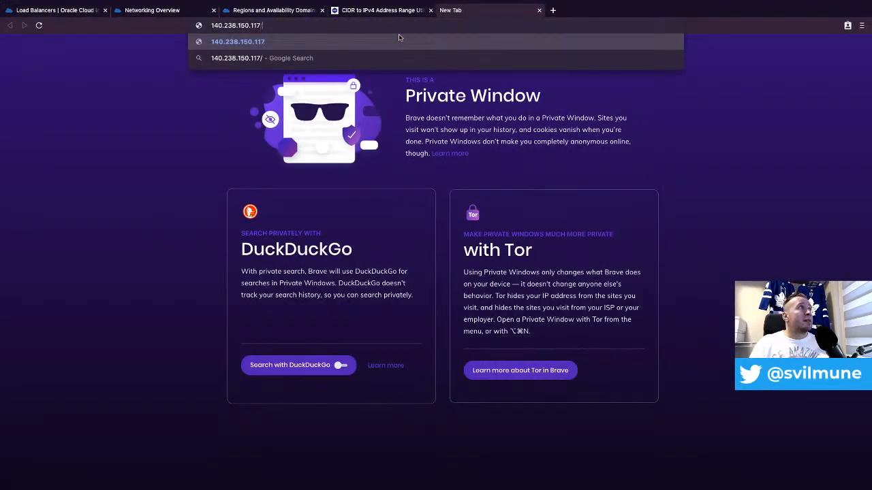
text(index.php)
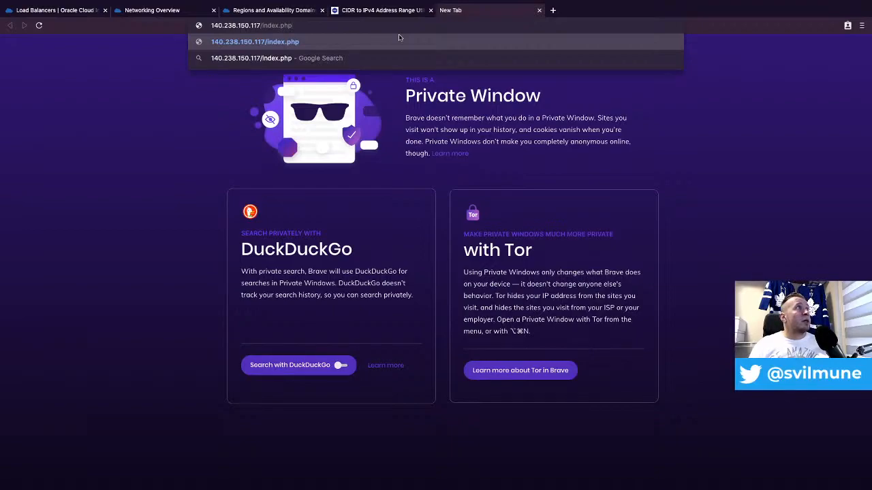
key(Return)
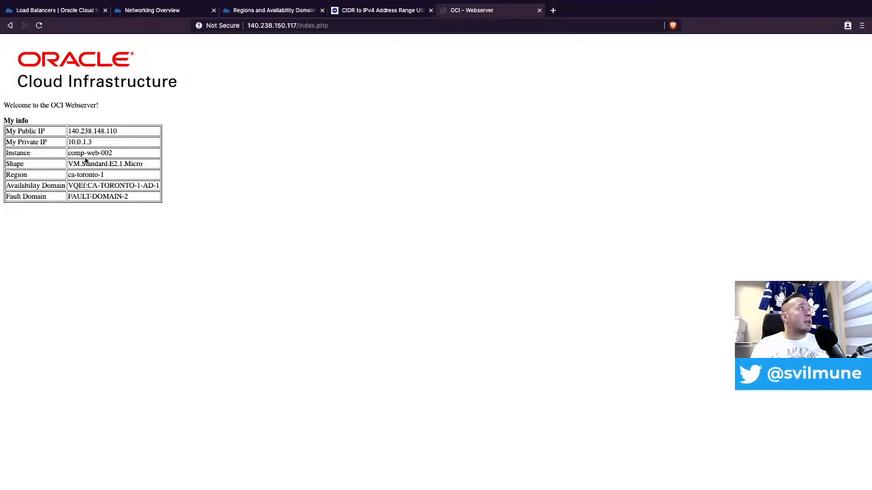
key(ctrl+r)
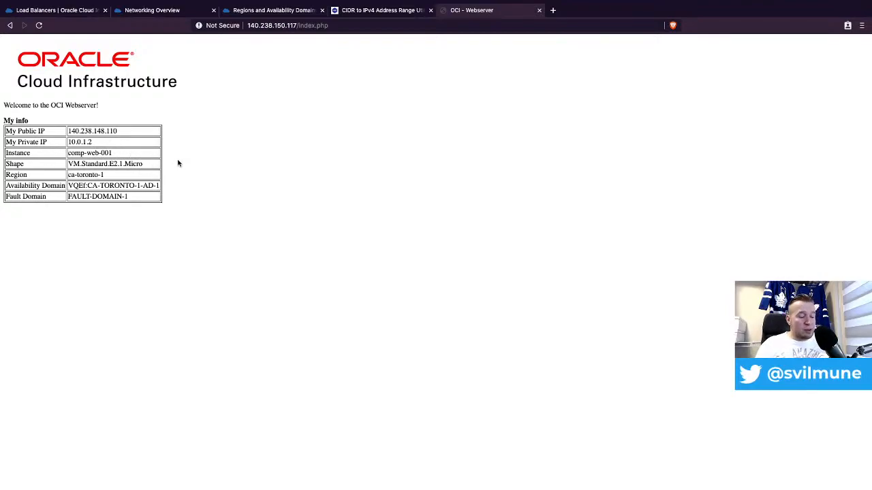
key(super+r)
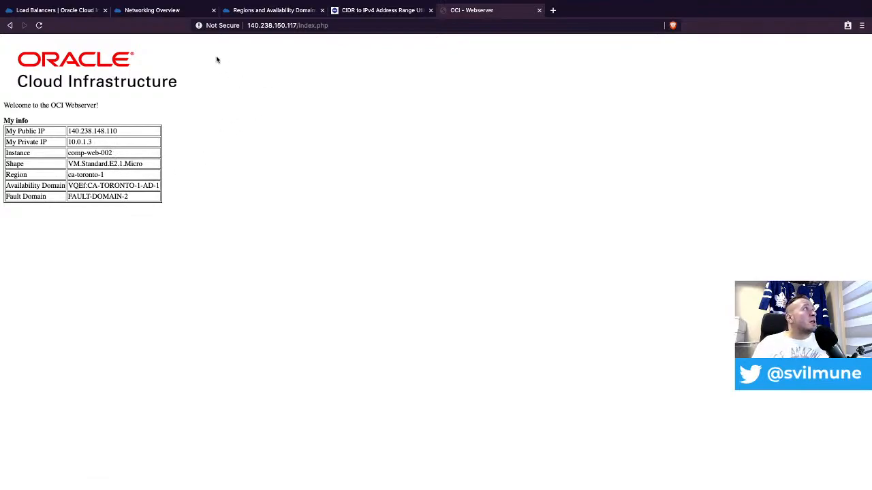
click(59, 11)
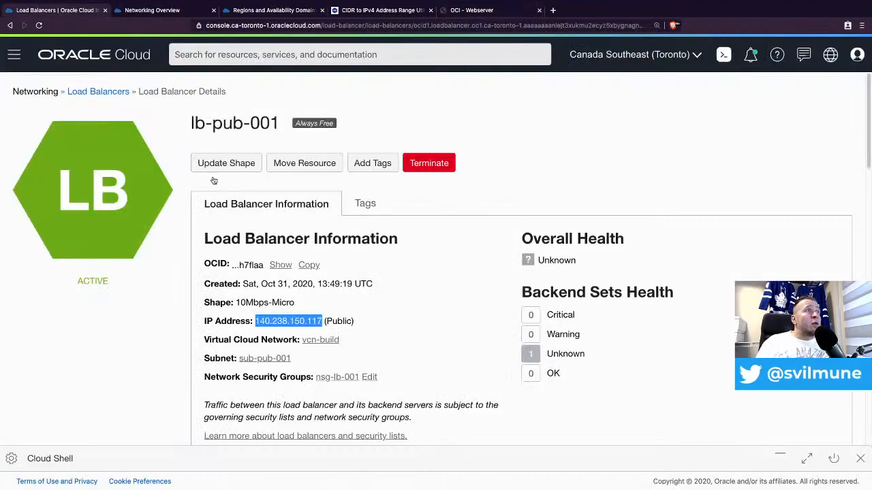
scroll(486, 262, down, 2)
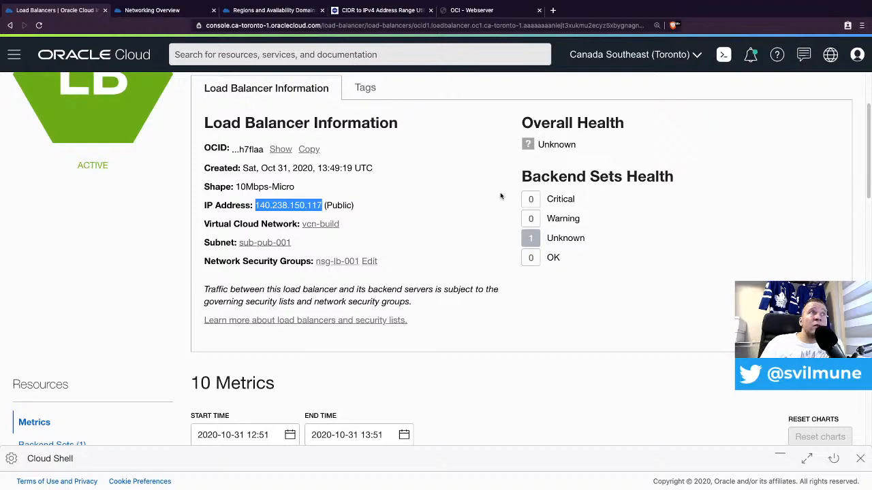
scroll(285, 344, down, 1)
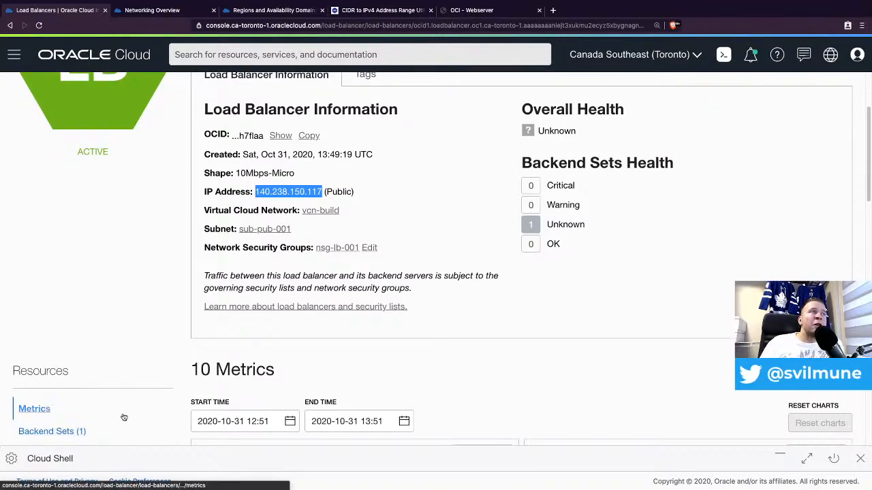
click(49, 434)
scroll(327, 417, down, 2)
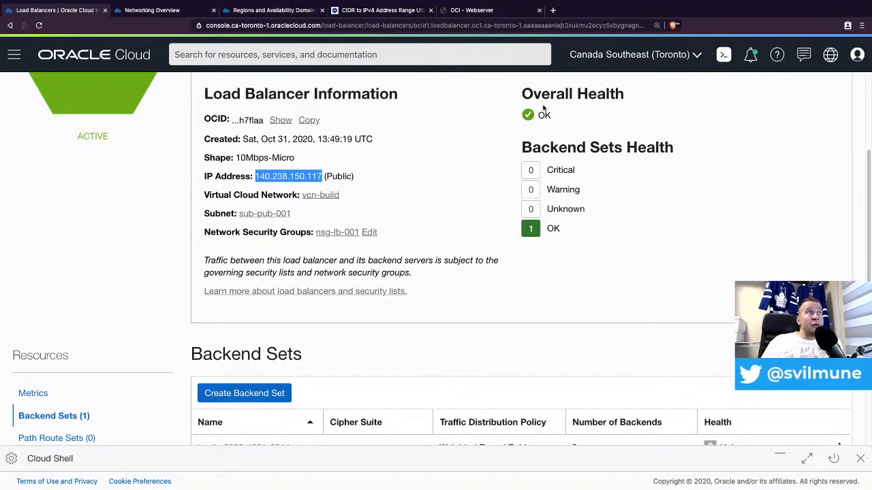
scroll(539, 233, down, 2)
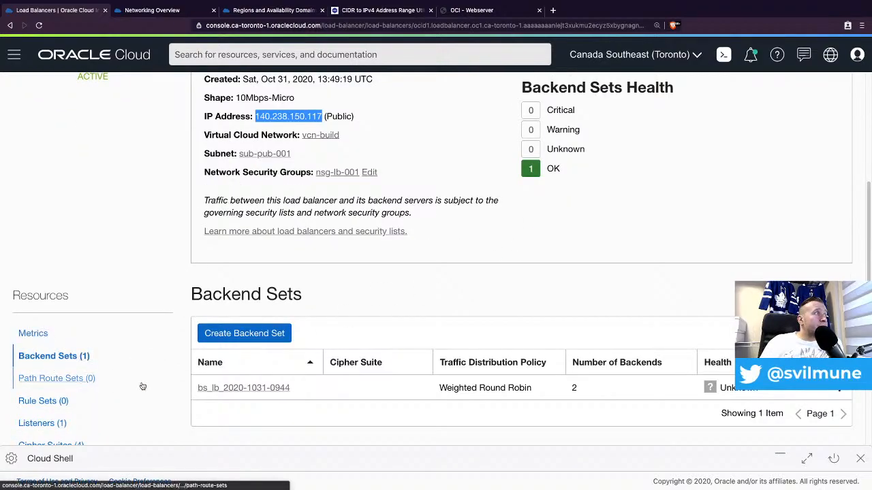
click(213, 389)
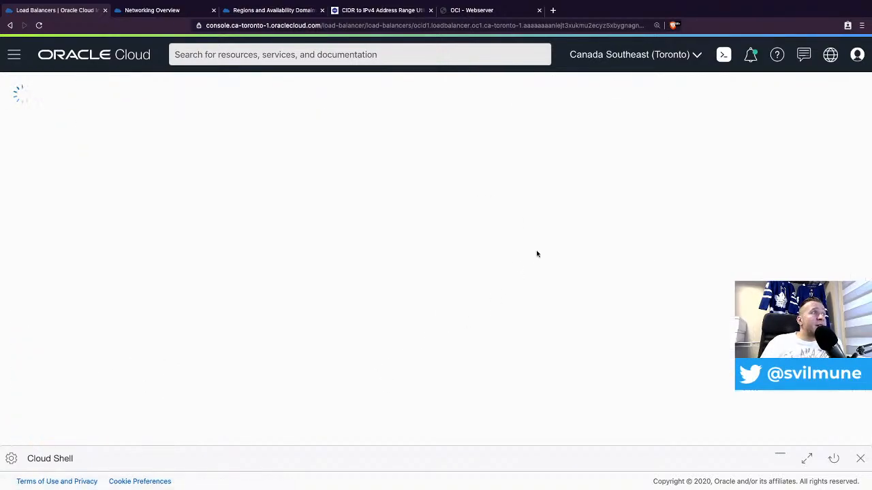
- Check that backends 10.0.1.2 and 10.0.1.3 both show OK health, then return to Load Balancers
scroll(623, 266, down, 5)
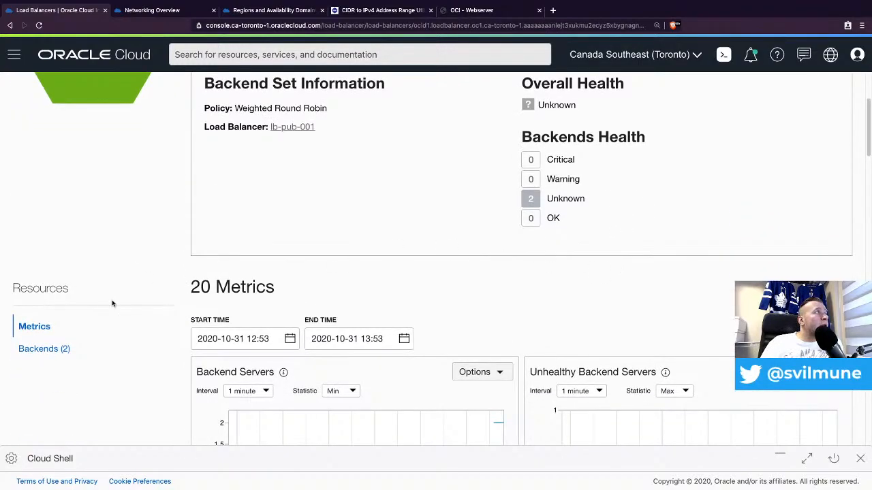
click(35, 349)
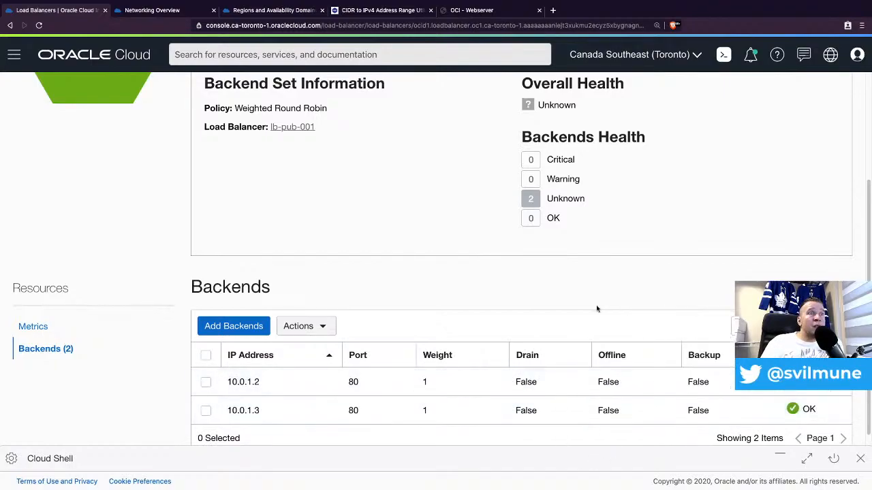
mouse_move(798, 381)
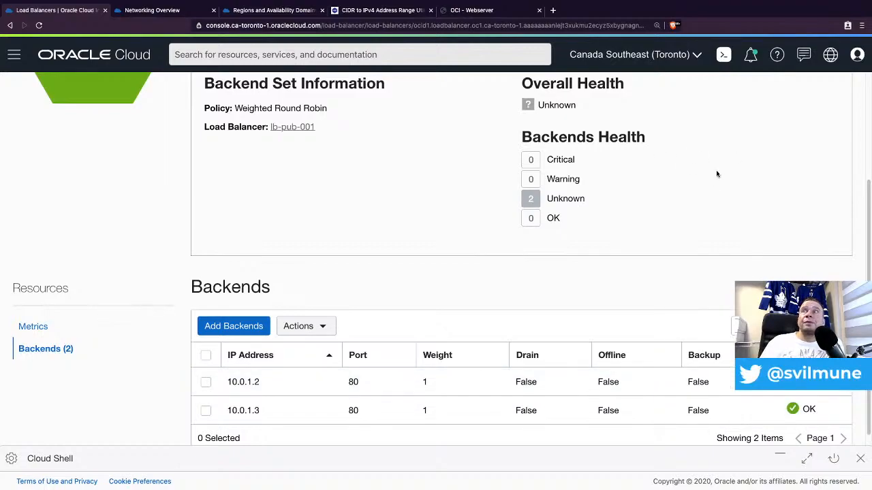
scroll(628, 185, up, 1)
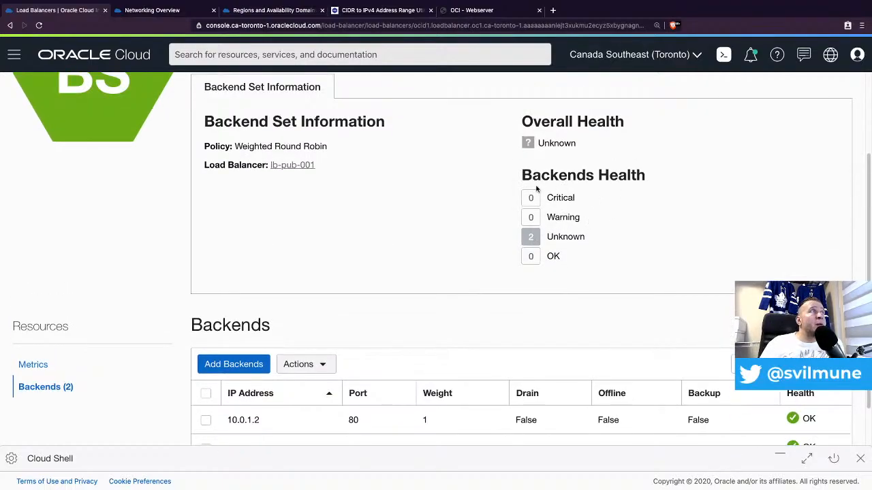
scroll(517, 190, up, 1)
scroll(508, 190, up, 1)
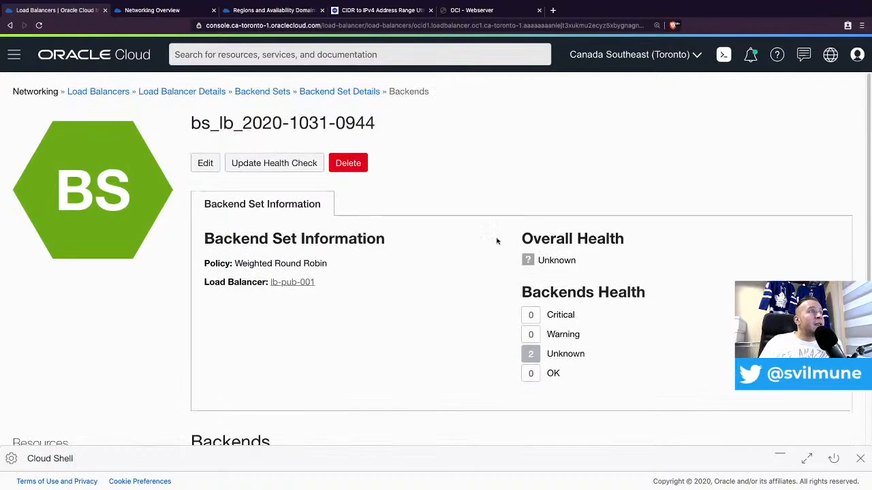
scroll(447, 241, up, 1)
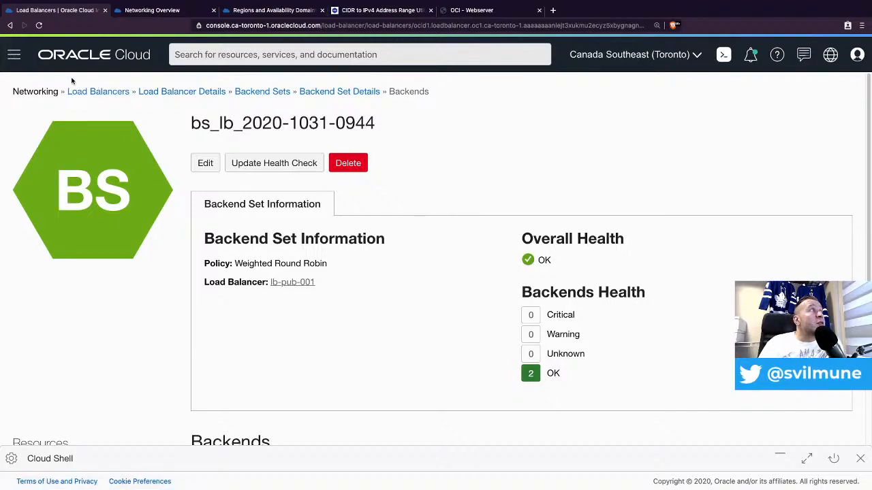
scroll(101, 94, down, 3)
scroll(111, 152, up, 3)
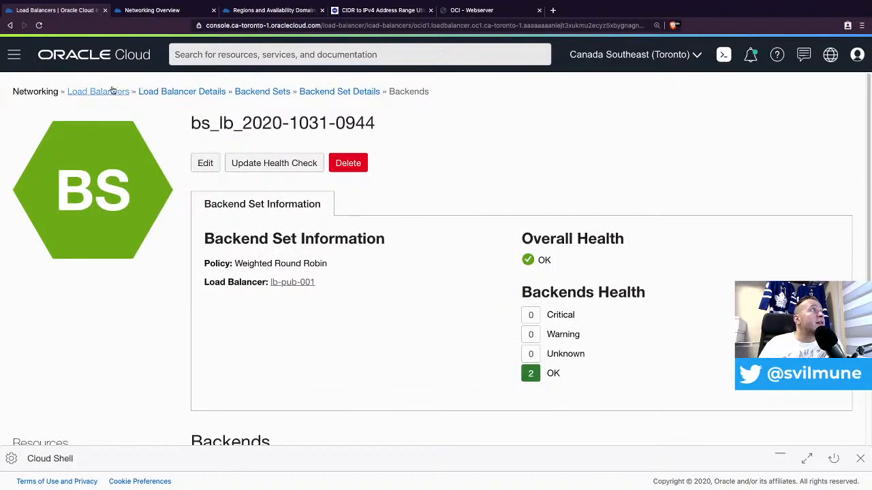
click(92, 93)
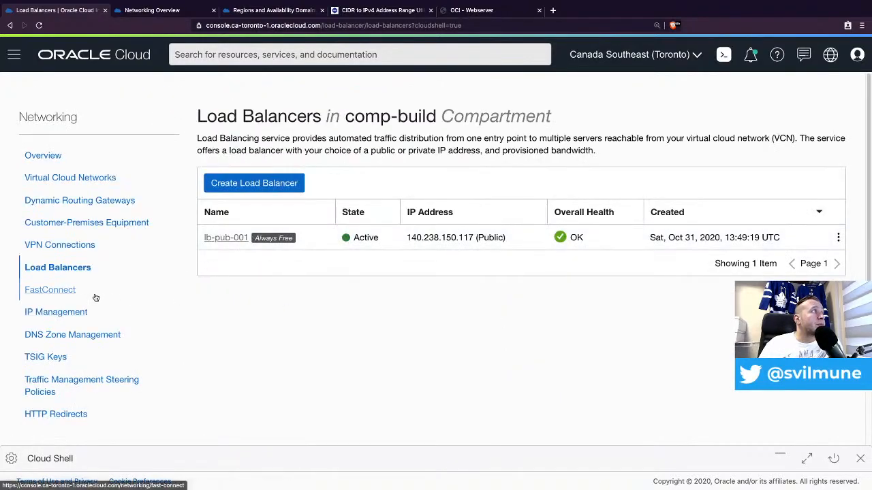
- Open vcn-build's network security group nsg-web-001 to read its rules, then go back to Virtual Cloud Networks
click(73, 178)
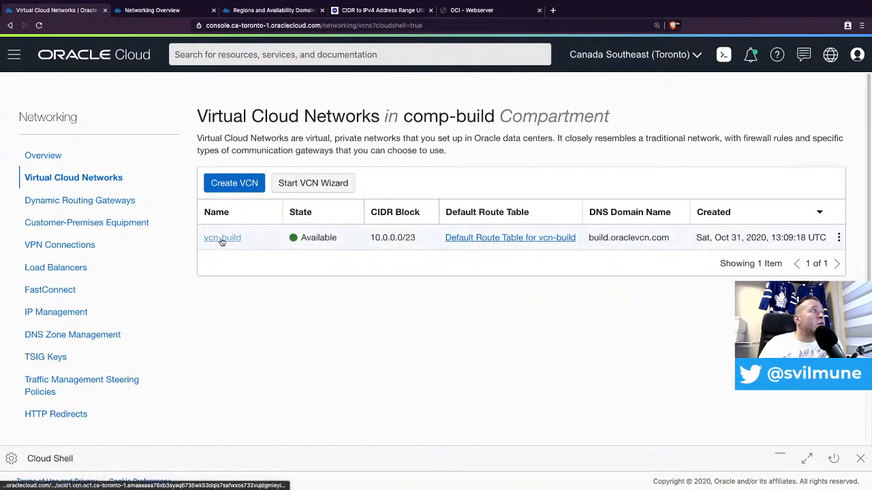
click(221, 241)
scroll(136, 354, down, 2)
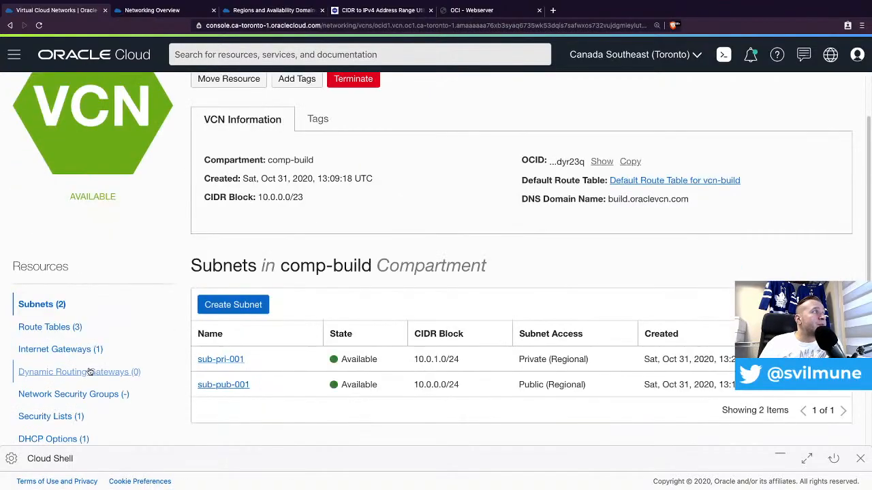
click(73, 400)
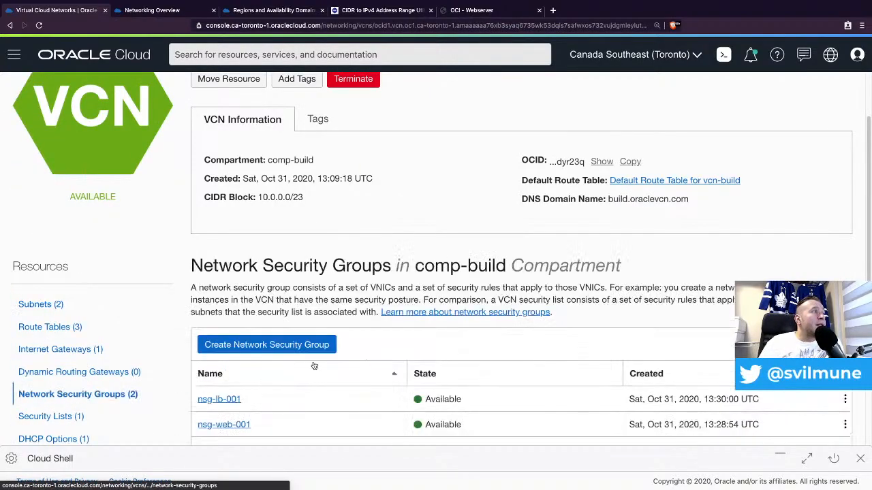
scroll(327, 359, down, 1)
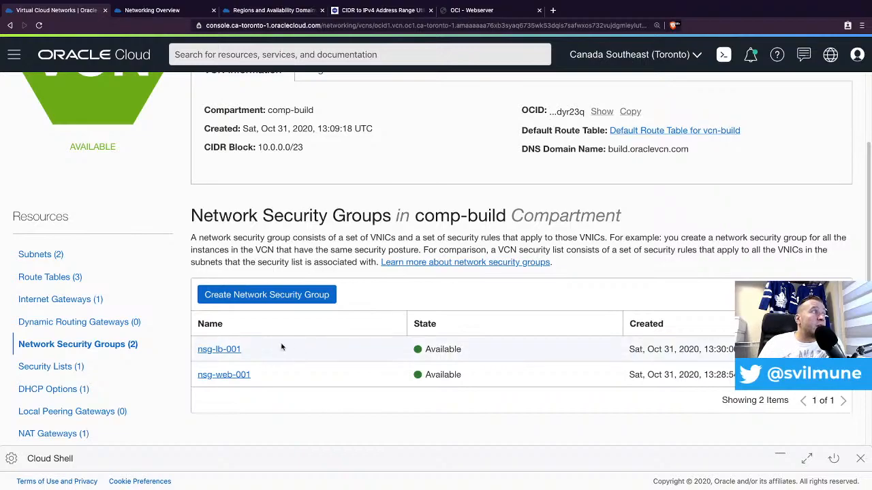
click(229, 375)
scroll(557, 286, down, 2)
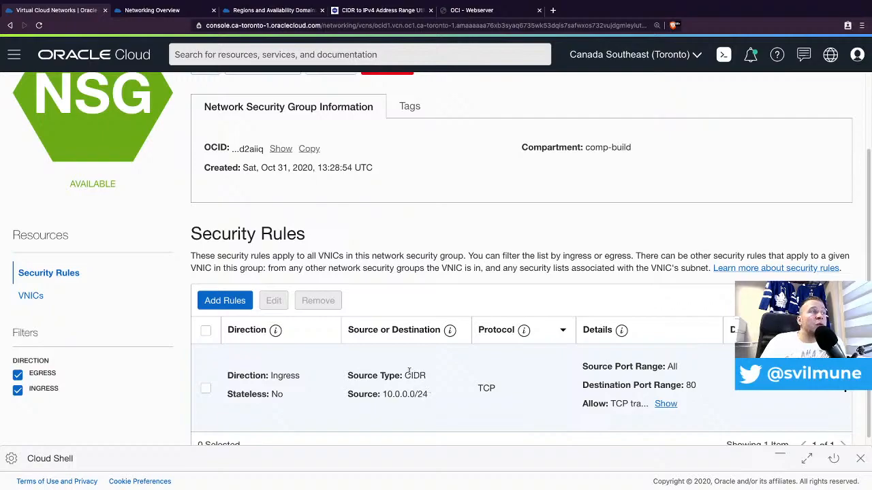
scroll(409, 302, up, 2)
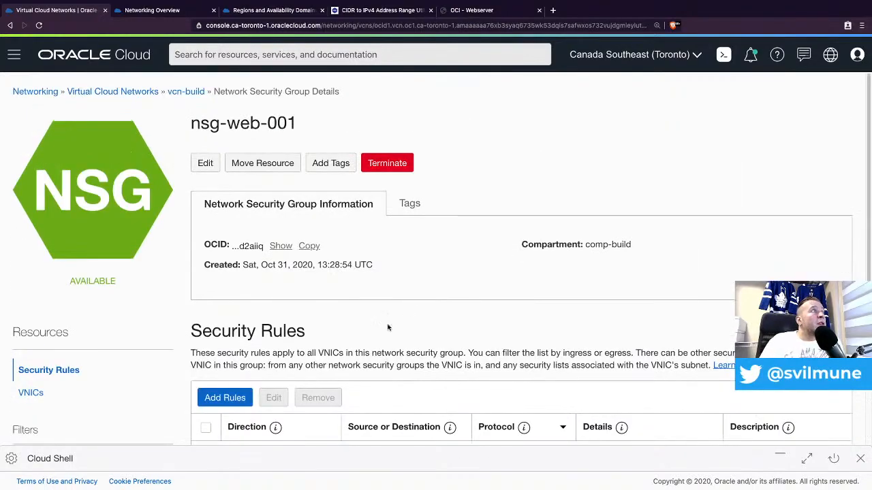
click(146, 91)
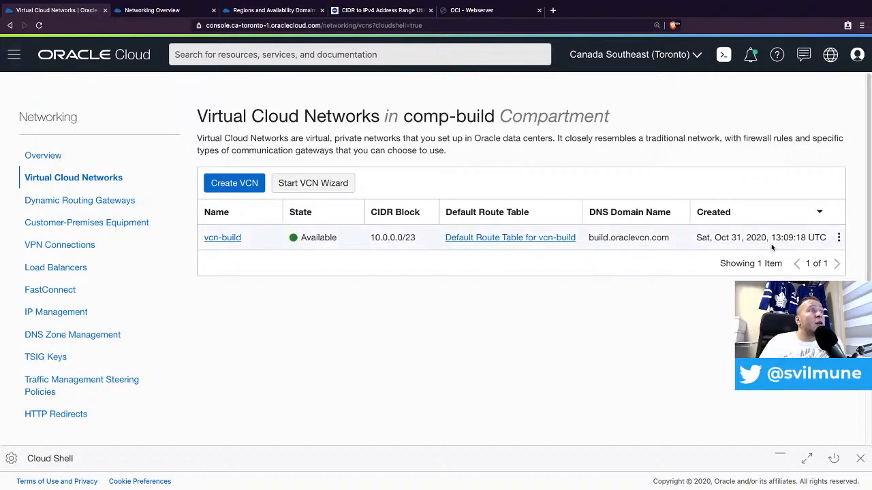
click(838, 237)
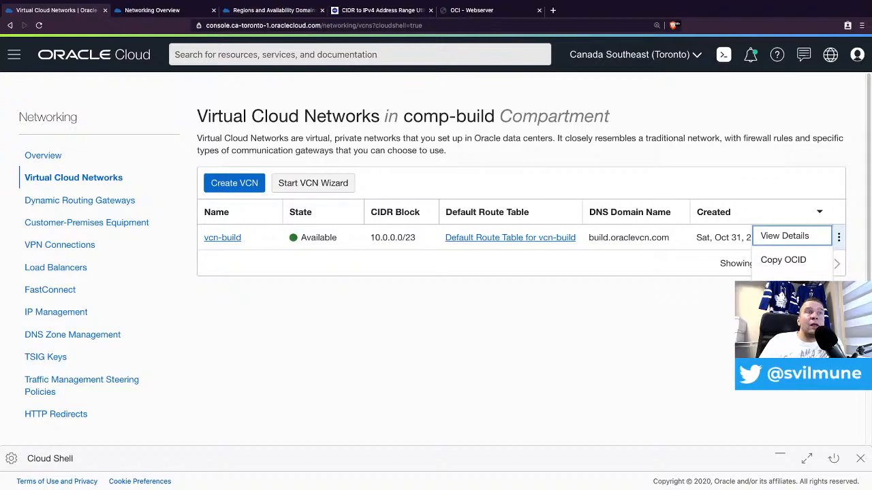
click(783, 284)
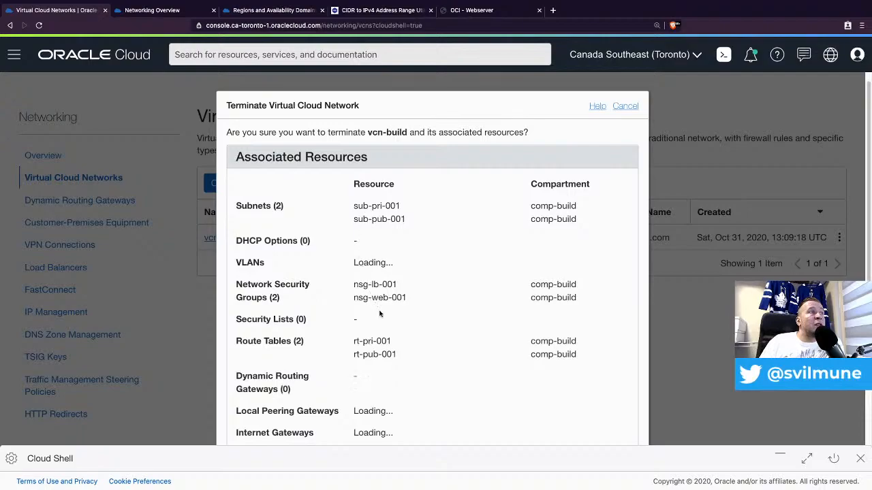
scroll(419, 285, down, 1)
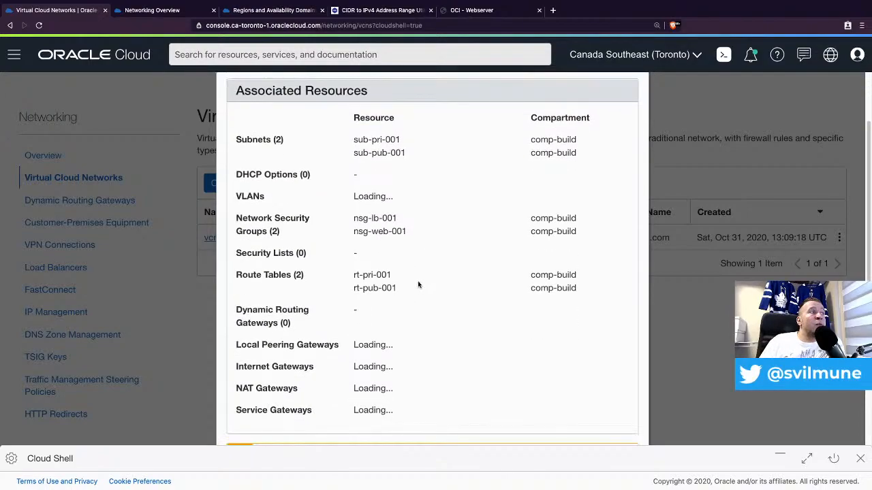
scroll(406, 310, down, 3)
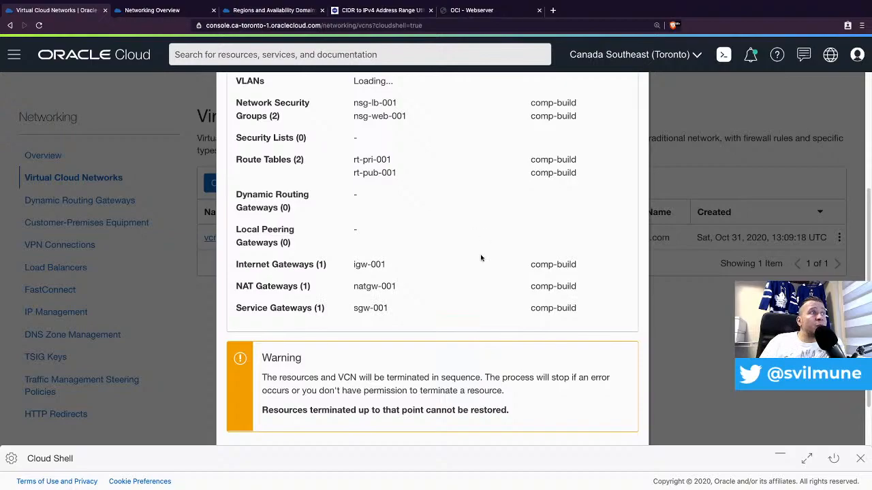
scroll(477, 259, up, 5)
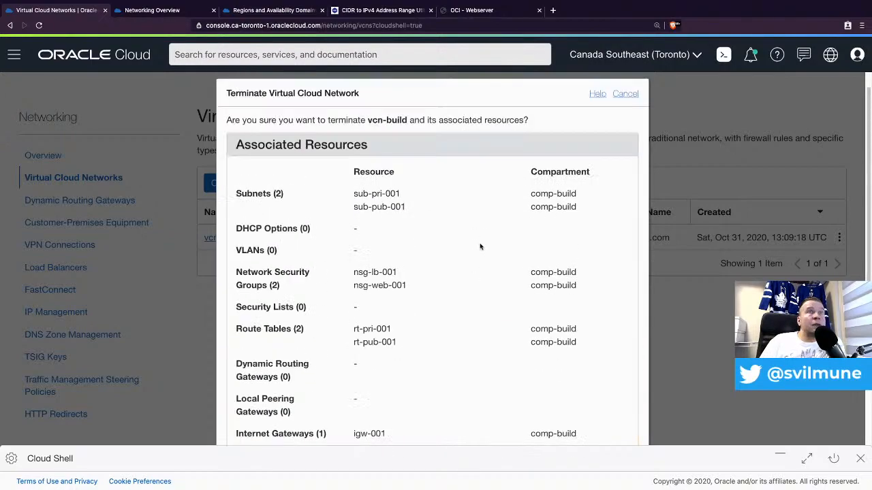
scroll(481, 246, up, 1)
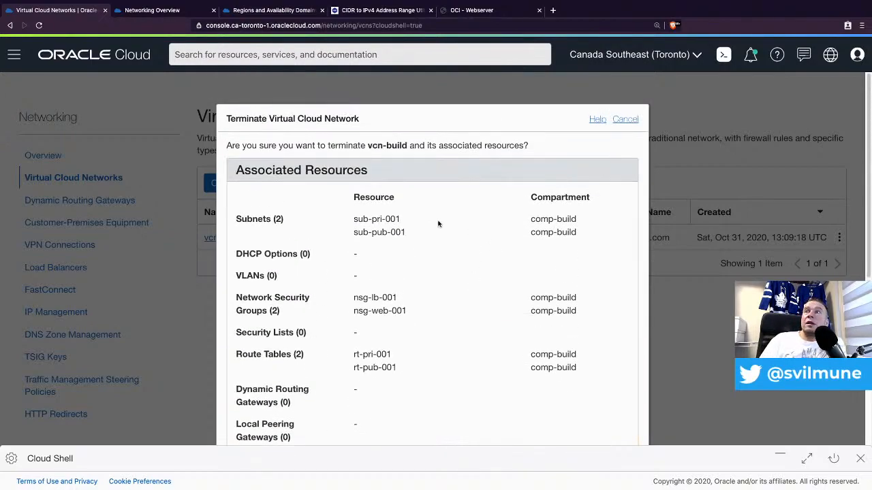
click(626, 119)
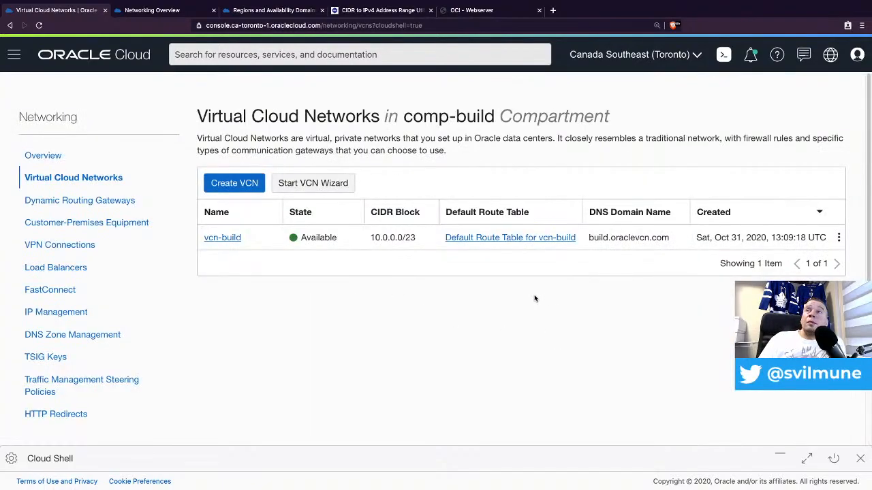